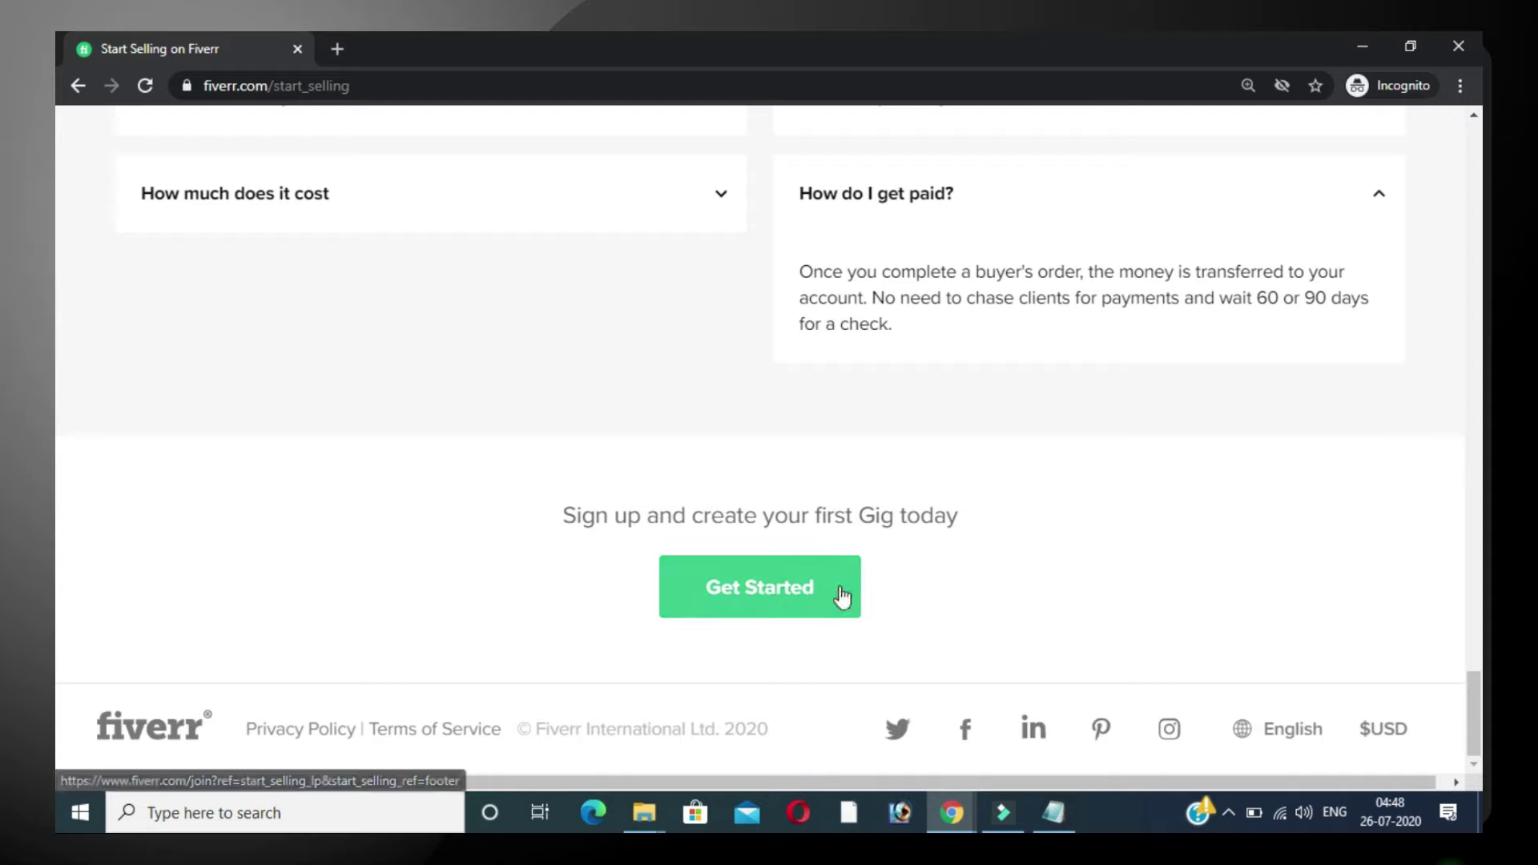
Start the seller sign-up from the Start Selling page to create a first gig.
{"action": "left_click", "coordinate": [833, 592]}
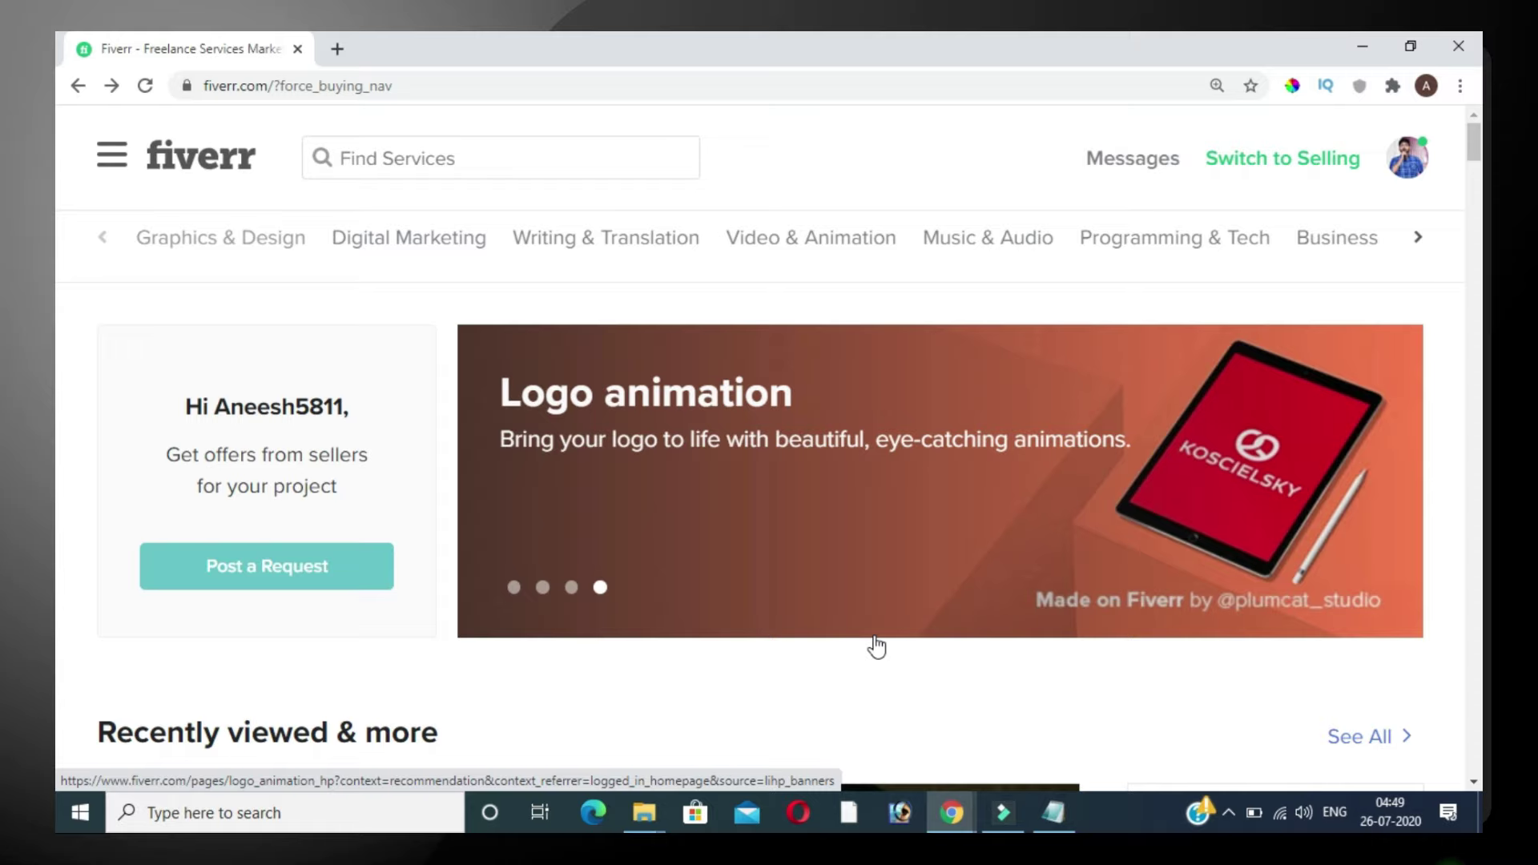
Search the services for "logo" and browse the listed gigs, checking their ratings and starting prices.
{"action": "left_click", "coordinate": [465, 158]}
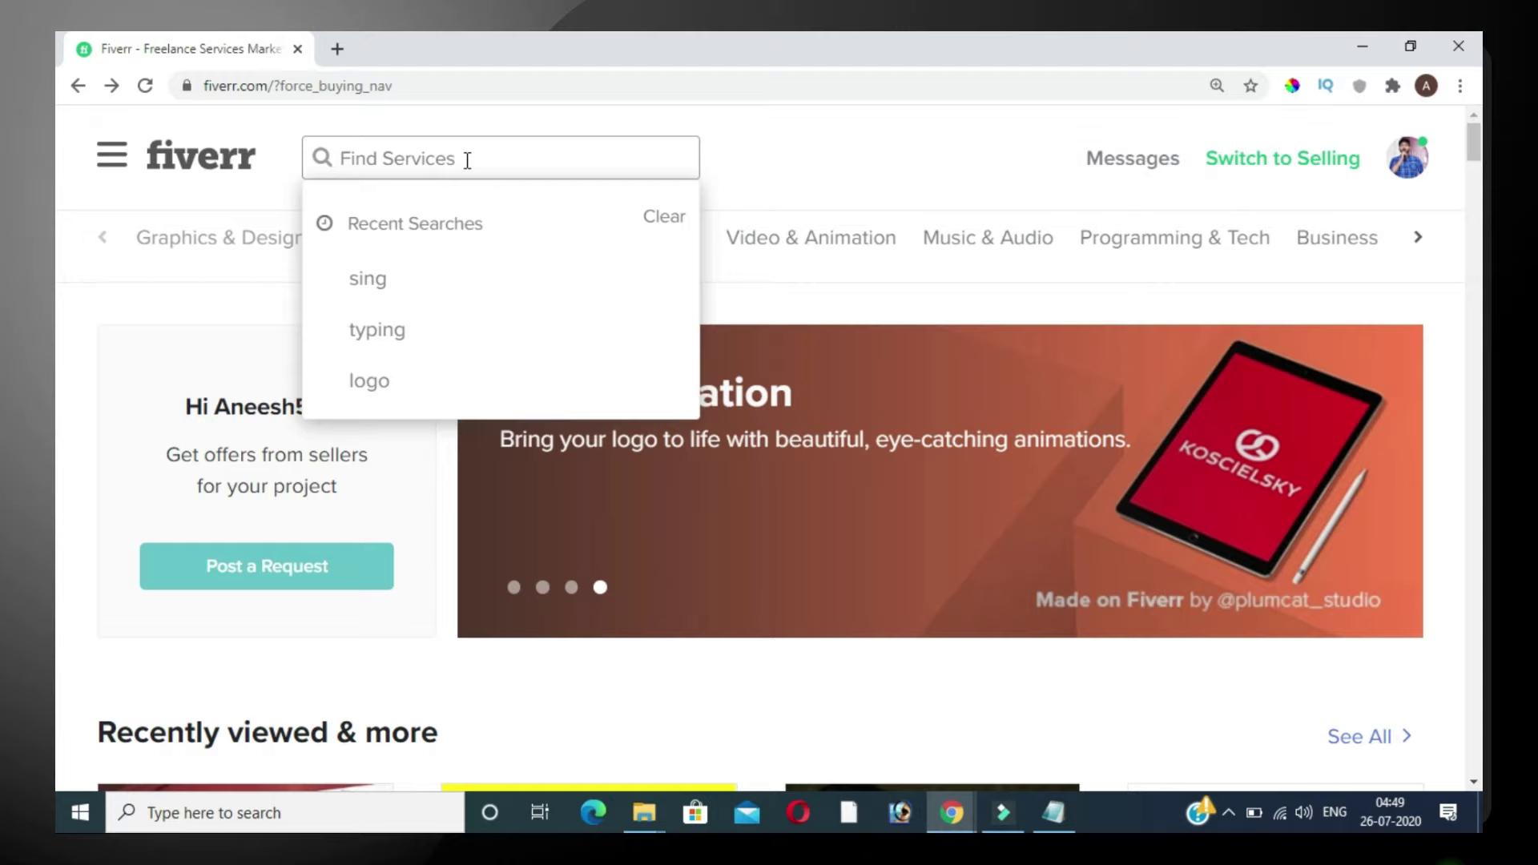
{"action": "type", "text": "logo"}
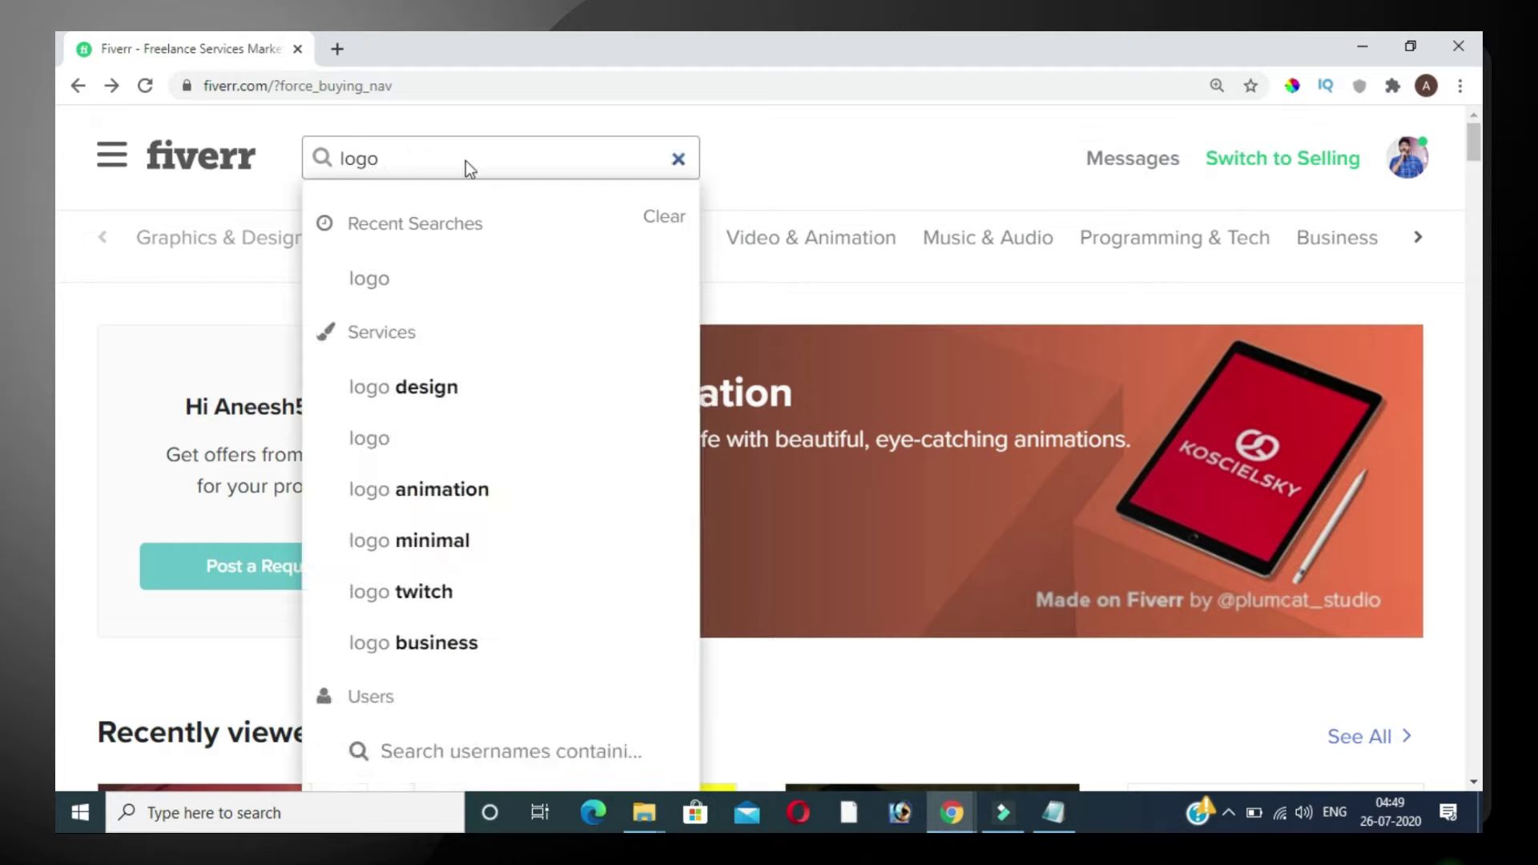
{"action": "key", "text": "Return"}
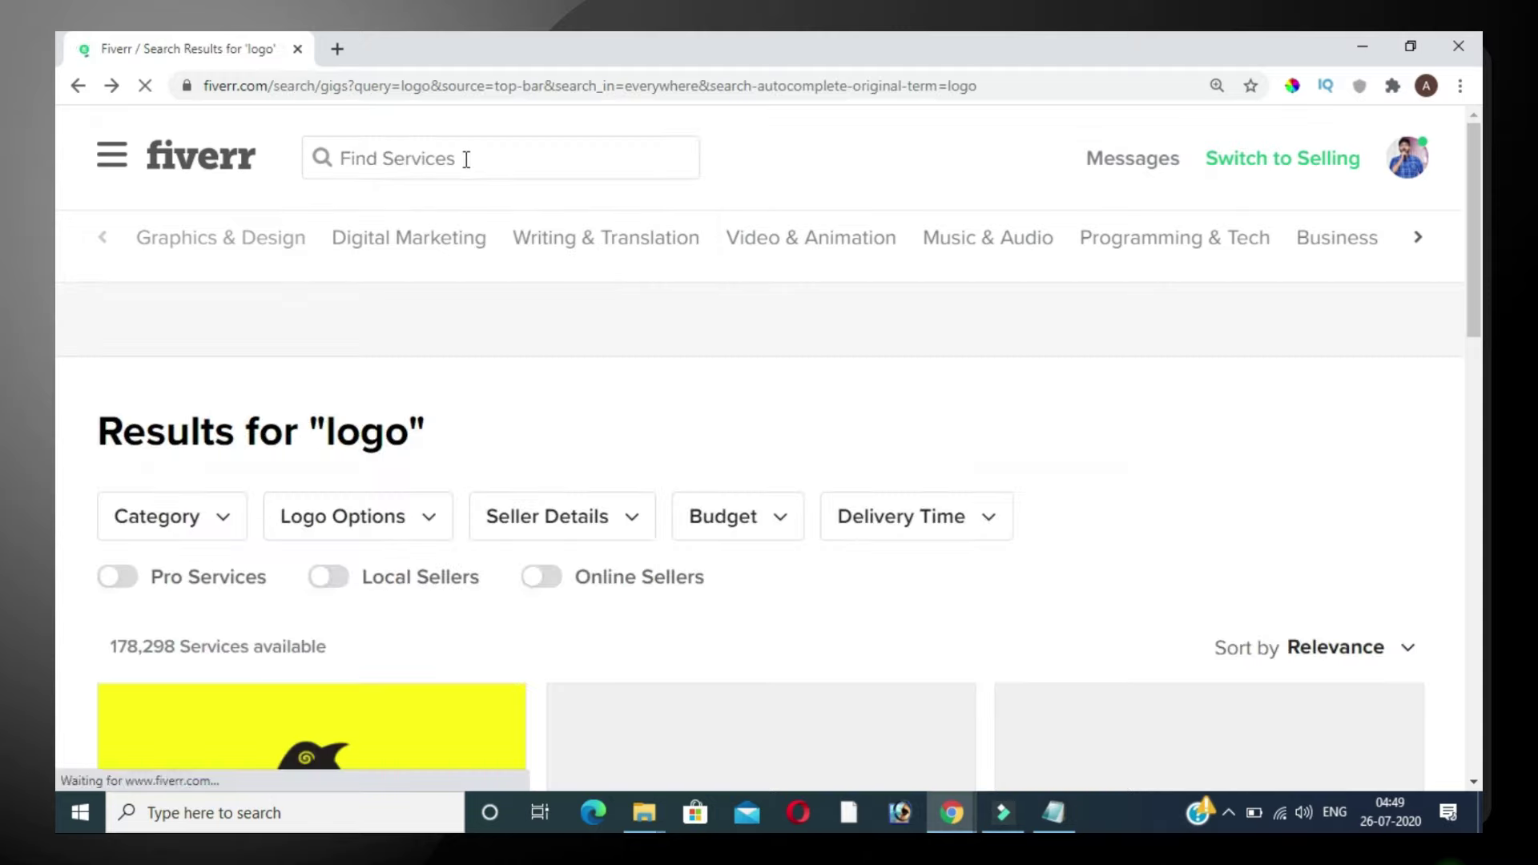
{"action": "scroll", "coordinate": [226, 468], "scroll_direction": "down", "scroll_amount": 3}
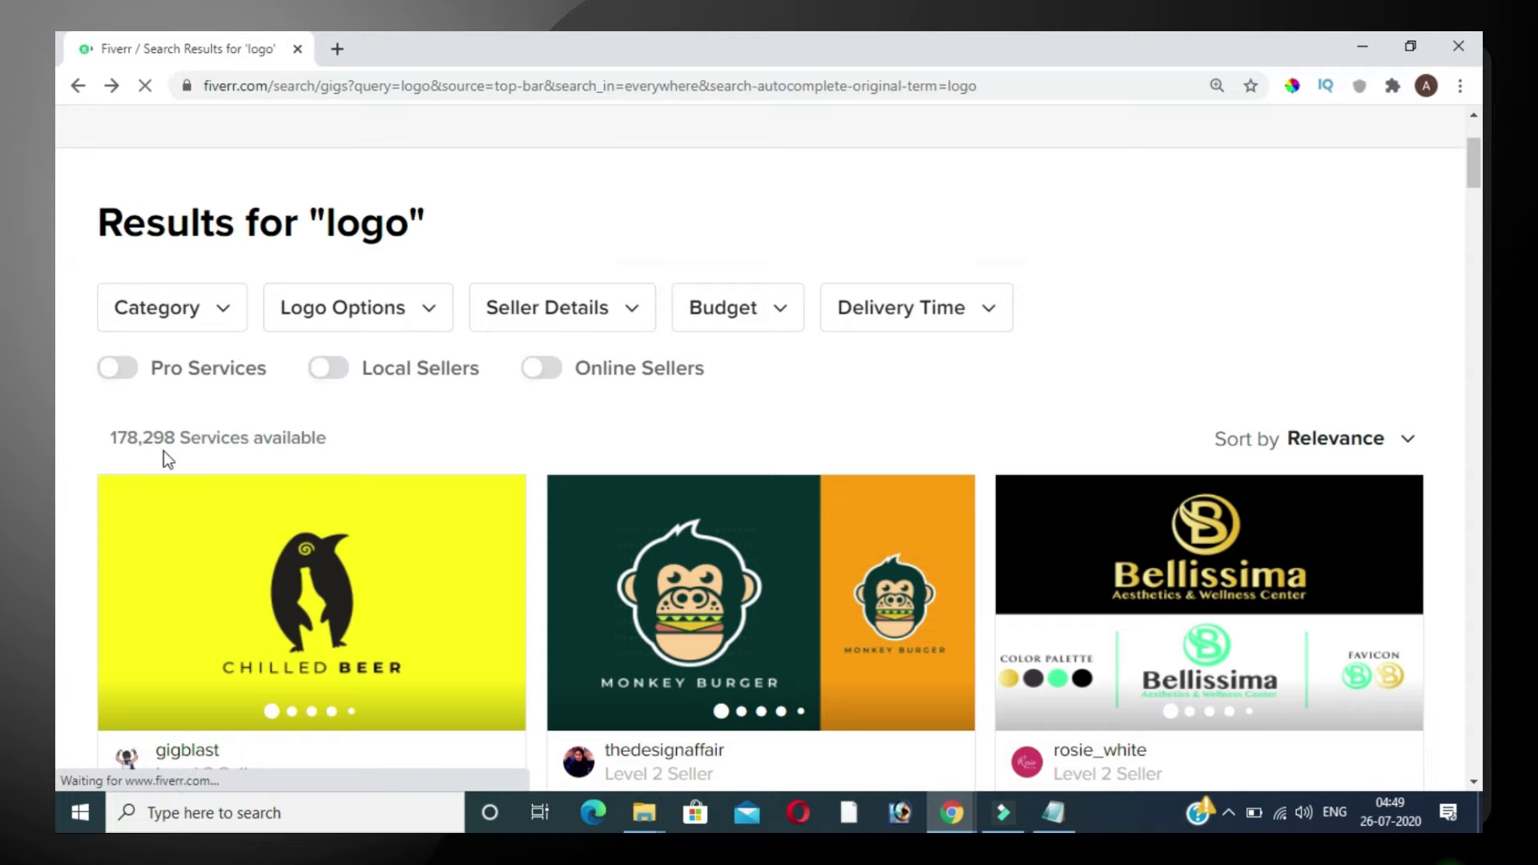
{"action": "scroll", "coordinate": [410, 570], "scroll_direction": "down", "scroll_amount": 4}
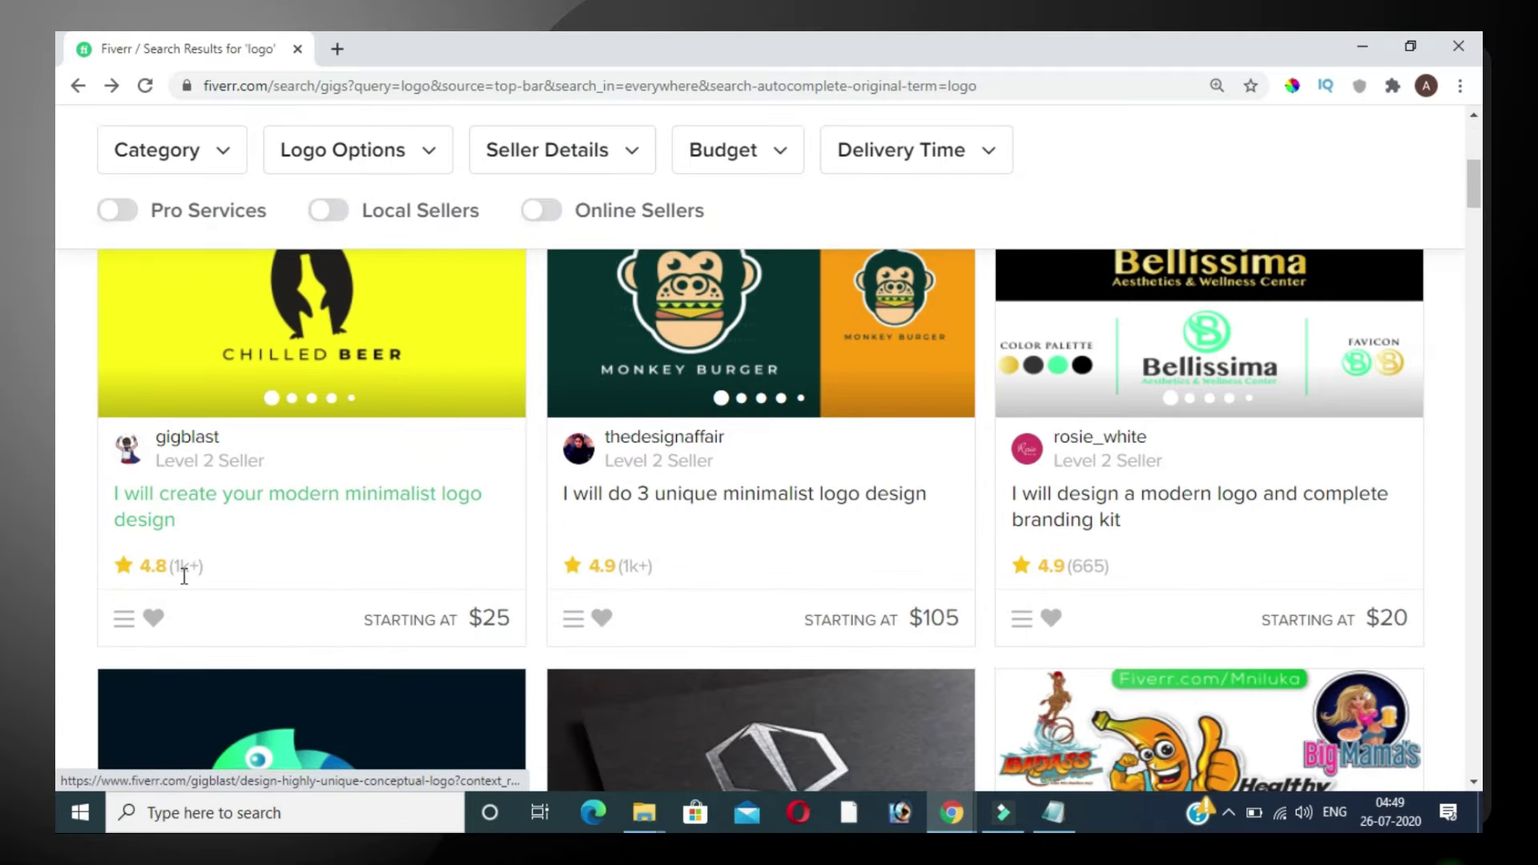
{"action": "scroll", "coordinate": [641, 582], "scroll_direction": "down", "scroll_amount": 7}
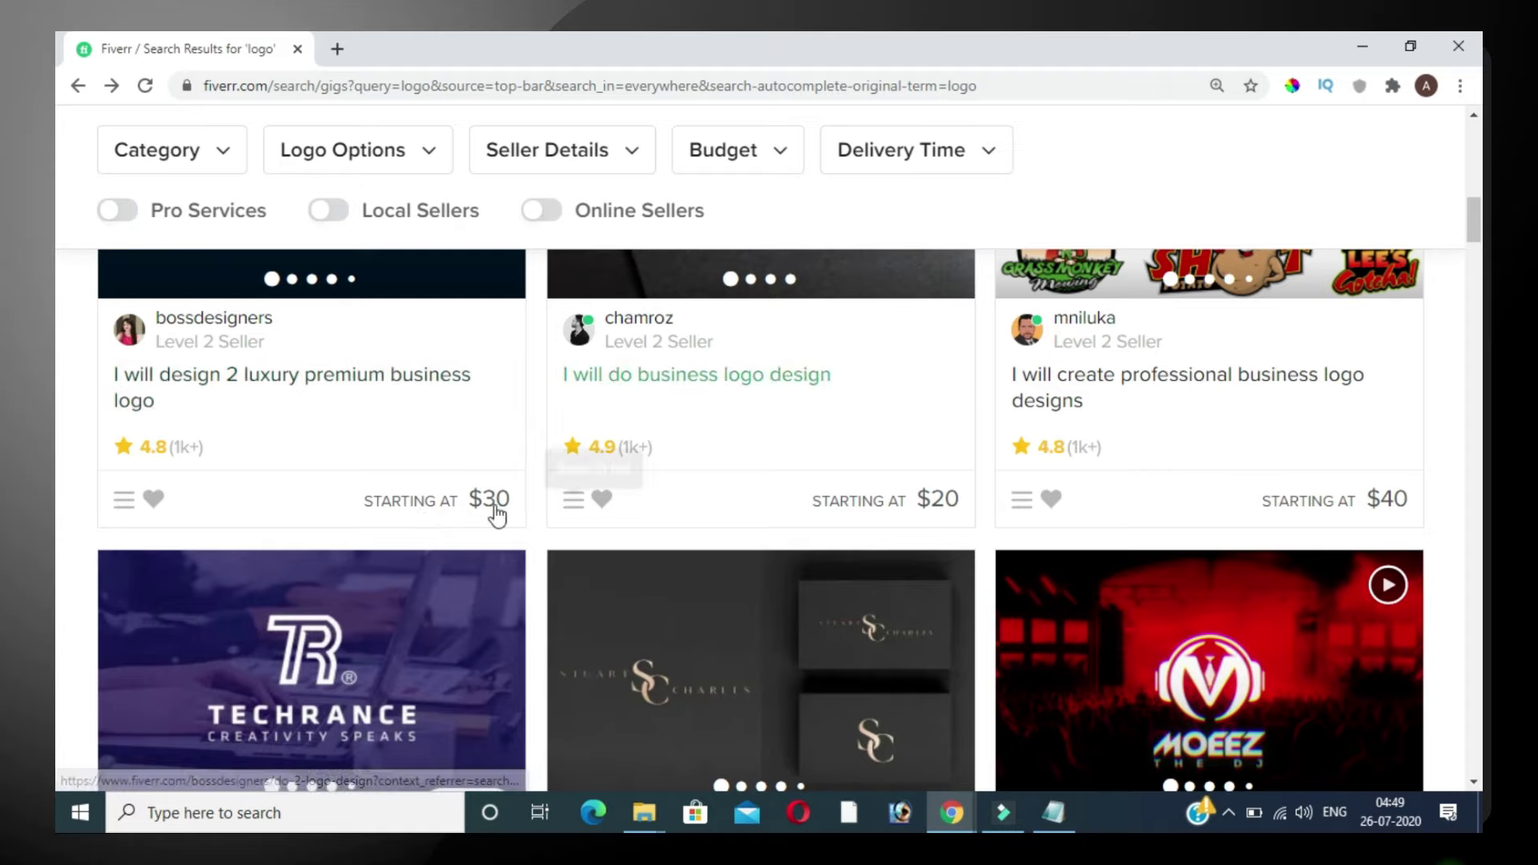
{"action": "scroll", "coordinate": [699, 500], "scroll_direction": "down", "scroll_amount": 3}
{"action": "scroll", "coordinate": [695, 490], "scroll_direction": "down", "scroll_amount": 15}
{"action": "scroll", "coordinate": [705, 498], "scroll_direction": "up", "scroll_amount": 10}
{"action": "scroll", "coordinate": [703, 490], "scroll_direction": "up", "scroll_amount": 12}
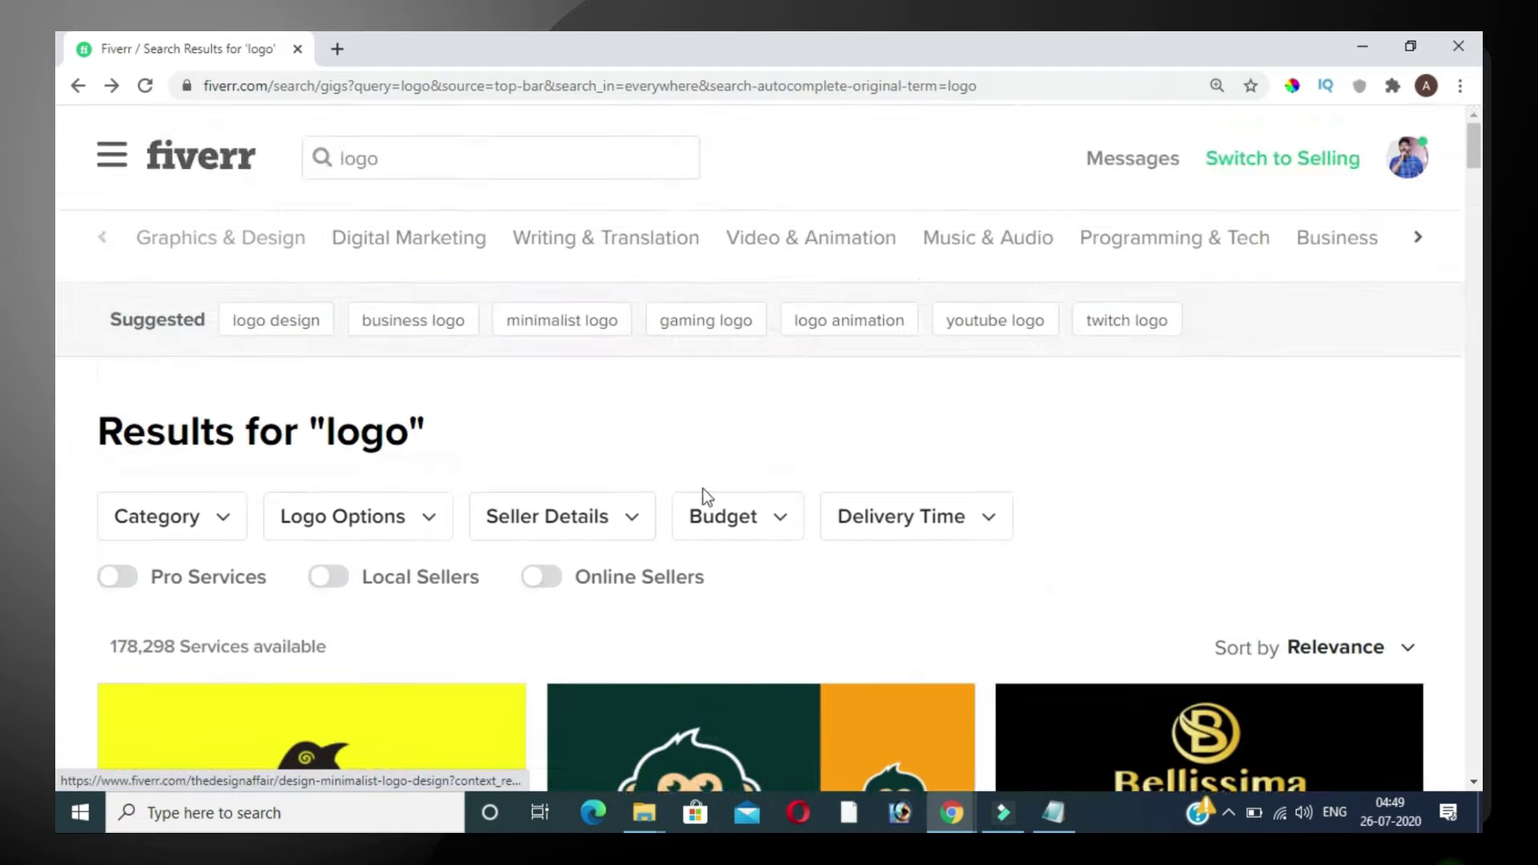
Open the modern minimalist logo design gig and view the prices and contents of its Standard and Premium packages.
{"action": "scroll", "coordinate": [478, 547], "scroll_direction": "down", "scroll_amount": 2}
{"action": "left_click", "coordinate": [407, 710]}
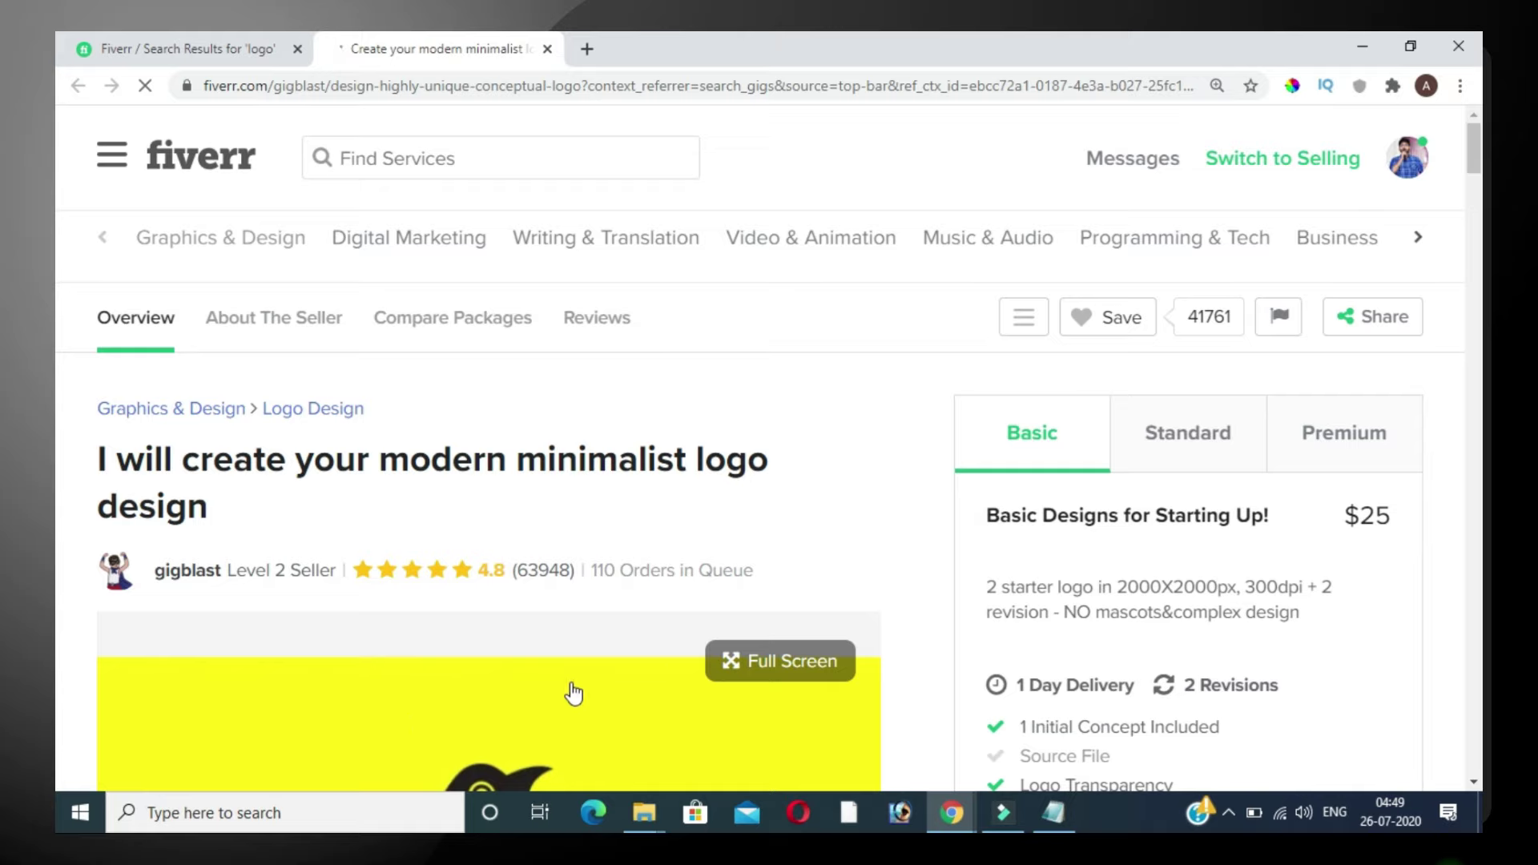
{"action": "scroll", "coordinate": [1218, 489], "scroll_direction": "down", "scroll_amount": 1}
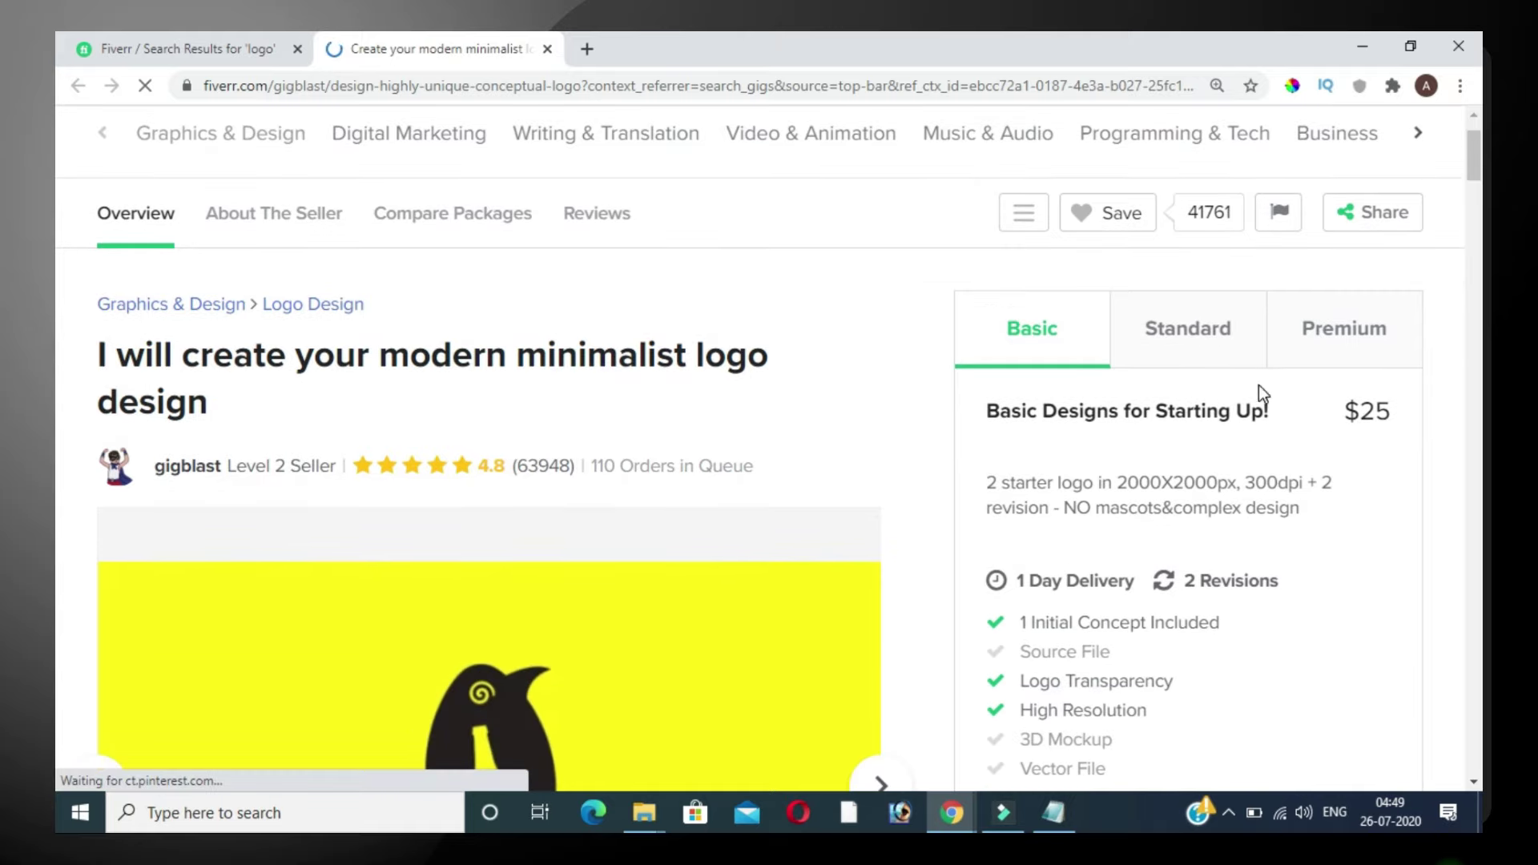
{"action": "left_click", "coordinate": [1215, 333]}
{"action": "scroll", "coordinate": [1284, 506], "scroll_direction": "down", "scroll_amount": 1}
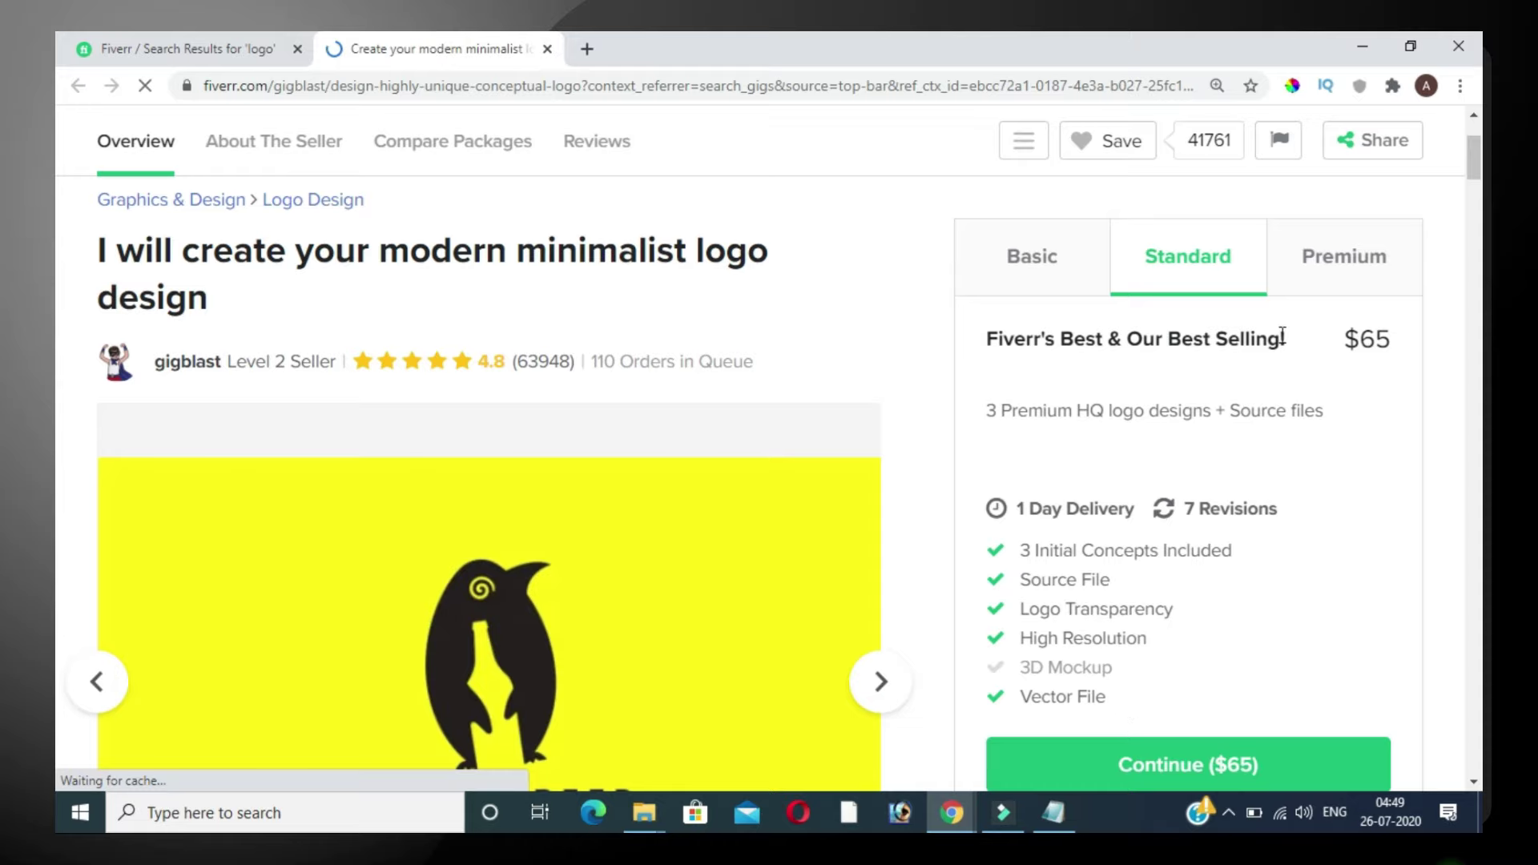
{"action": "left_click", "coordinate": [1348, 271]}
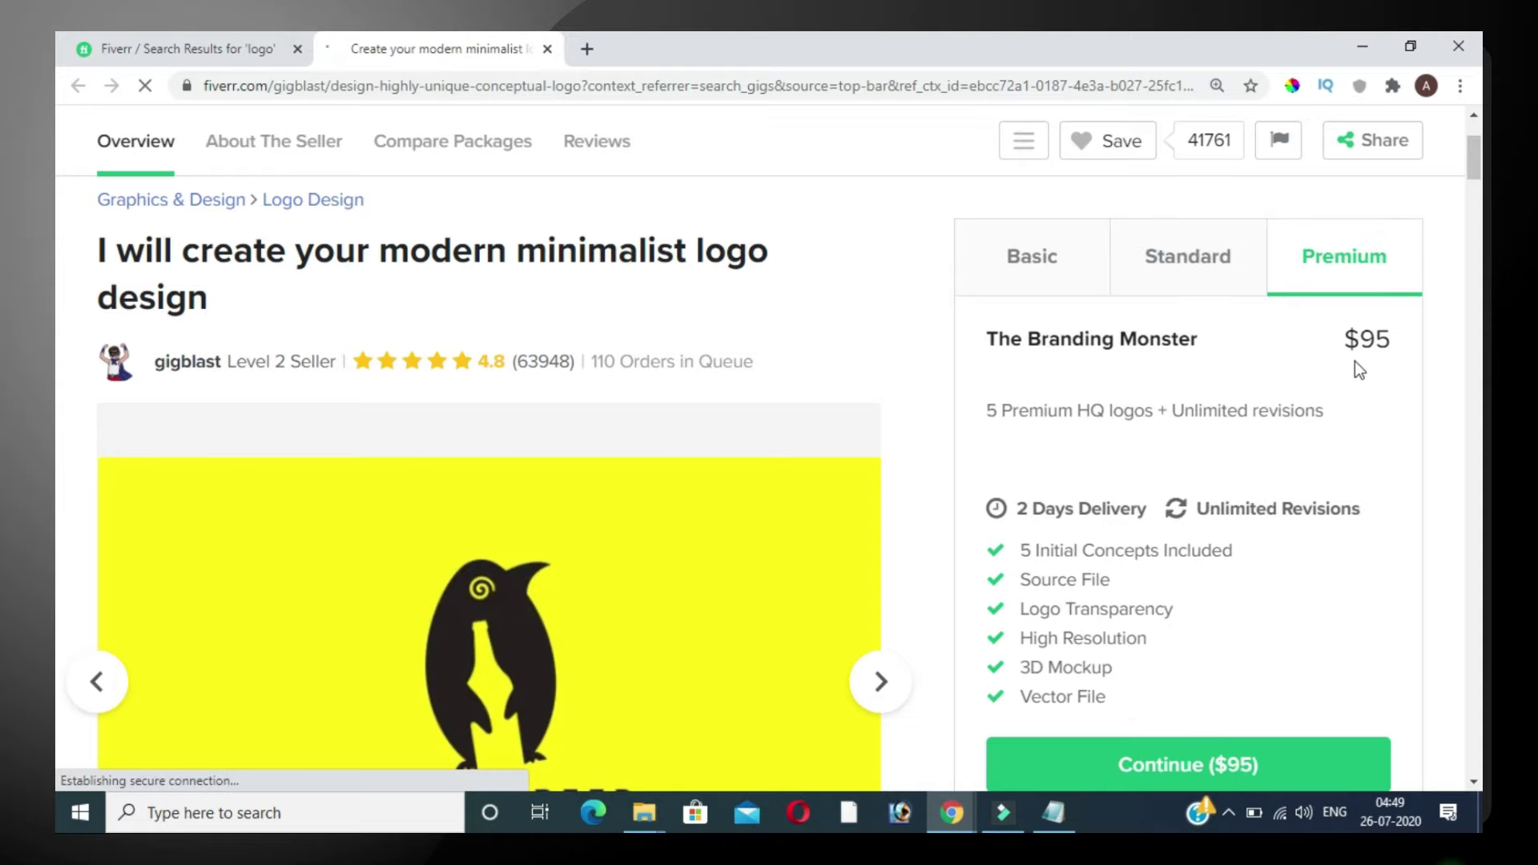
{"action": "scroll", "coordinate": [1159, 520], "scroll_direction": "up", "scroll_amount": 2}
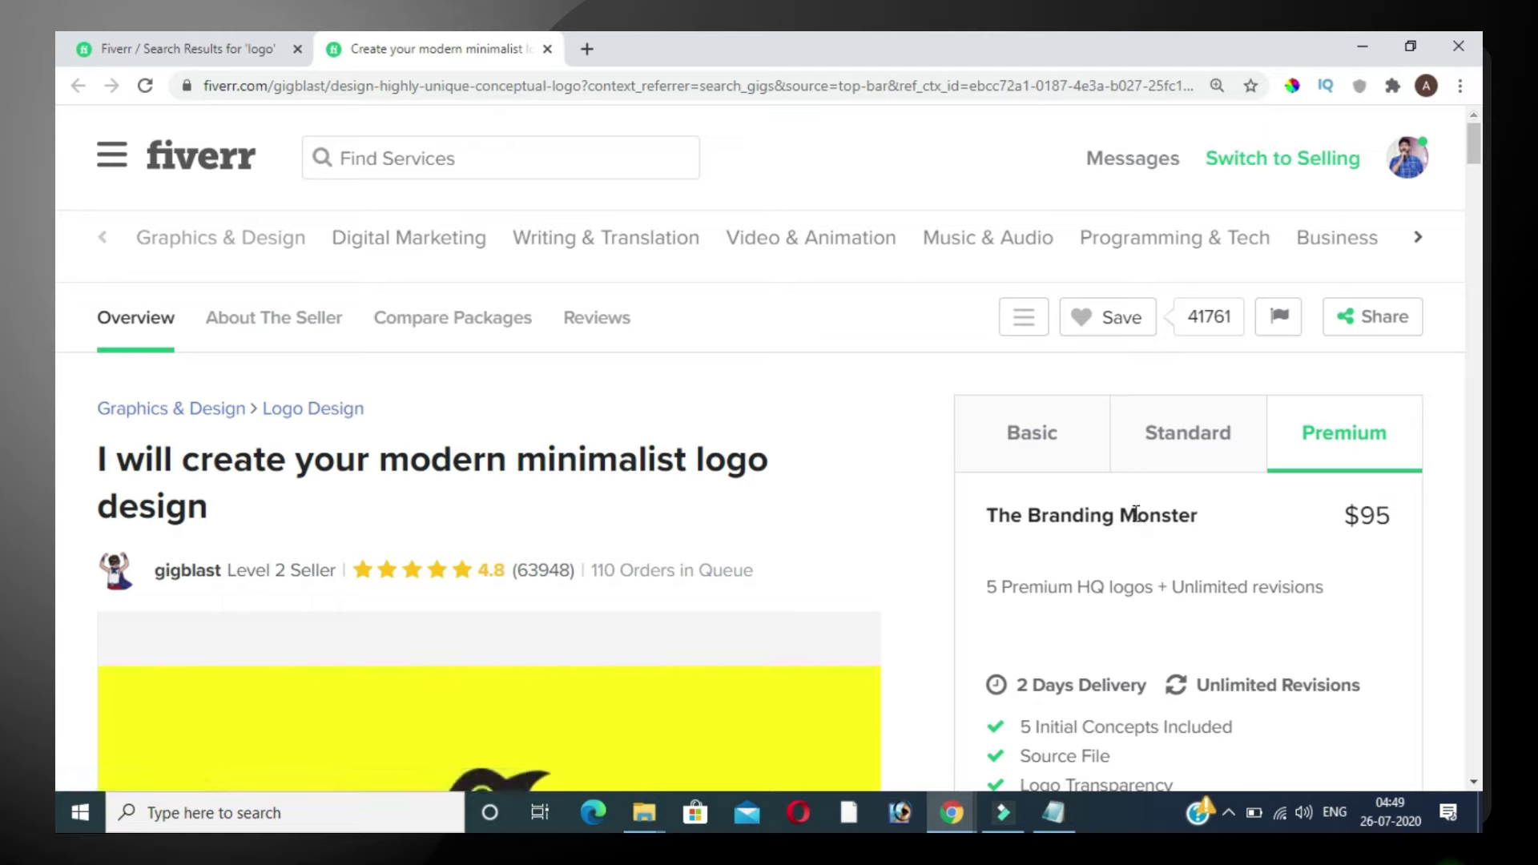
Search the services for "typing" and examine the ratings and starting prices of the first gigs.
{"action": "left_click", "coordinate": [451, 157]}
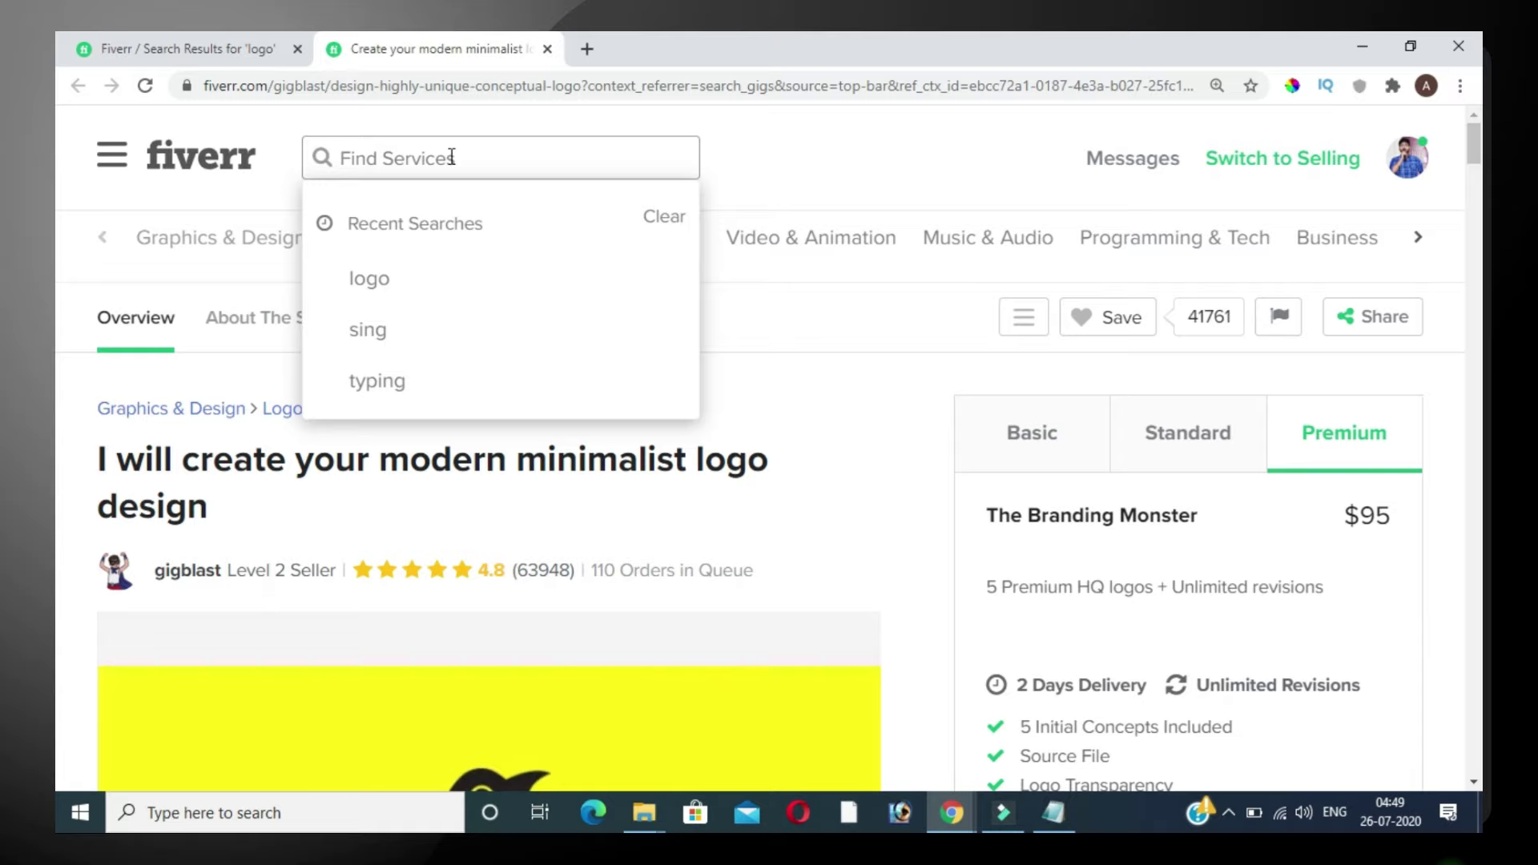
{"action": "type", "text": "typing"}
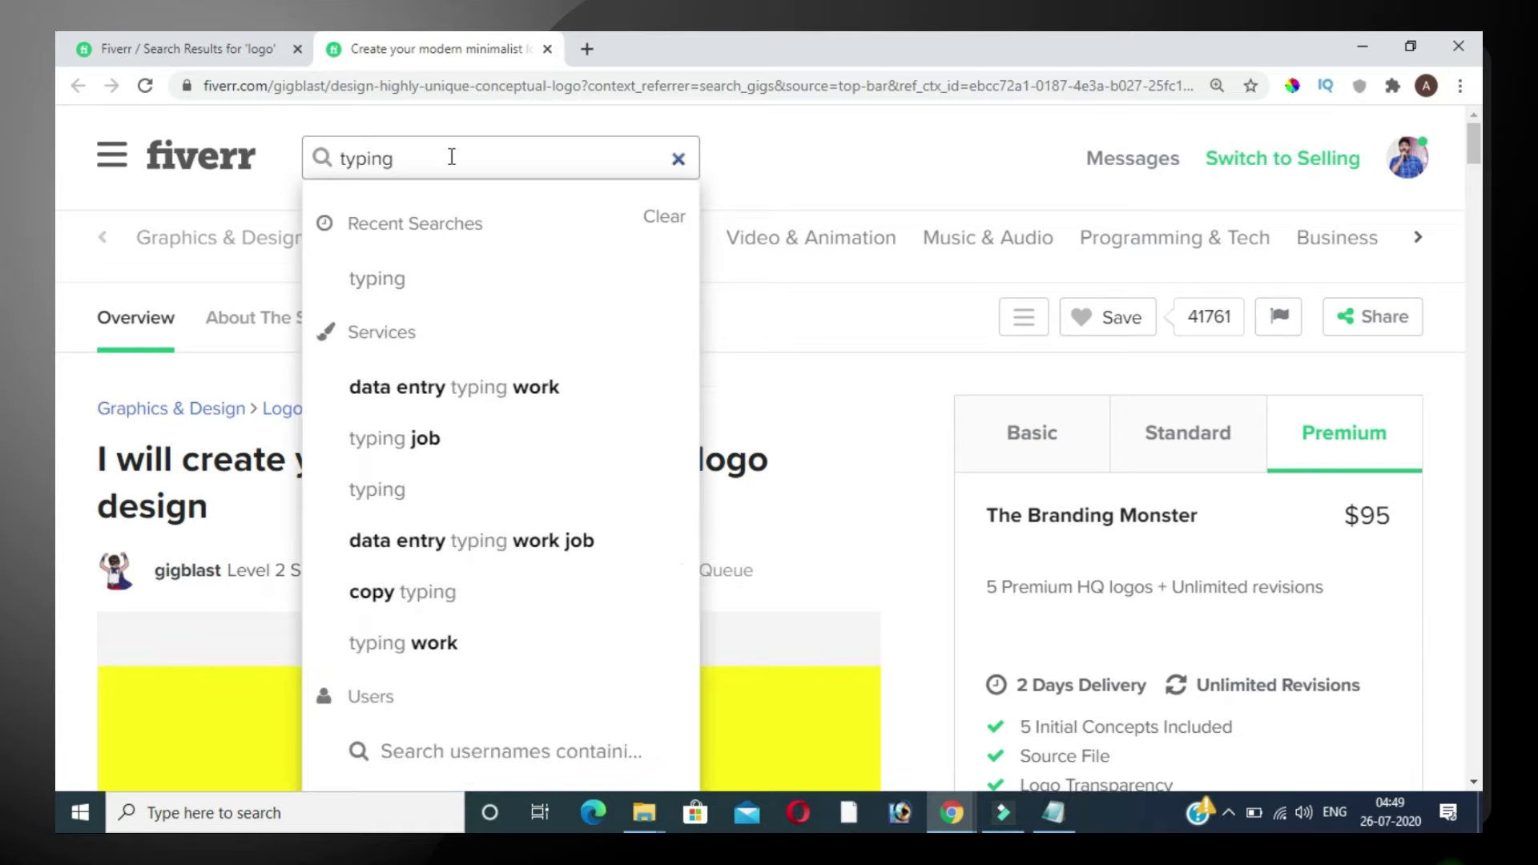
{"action": "key", "text": "Return"}
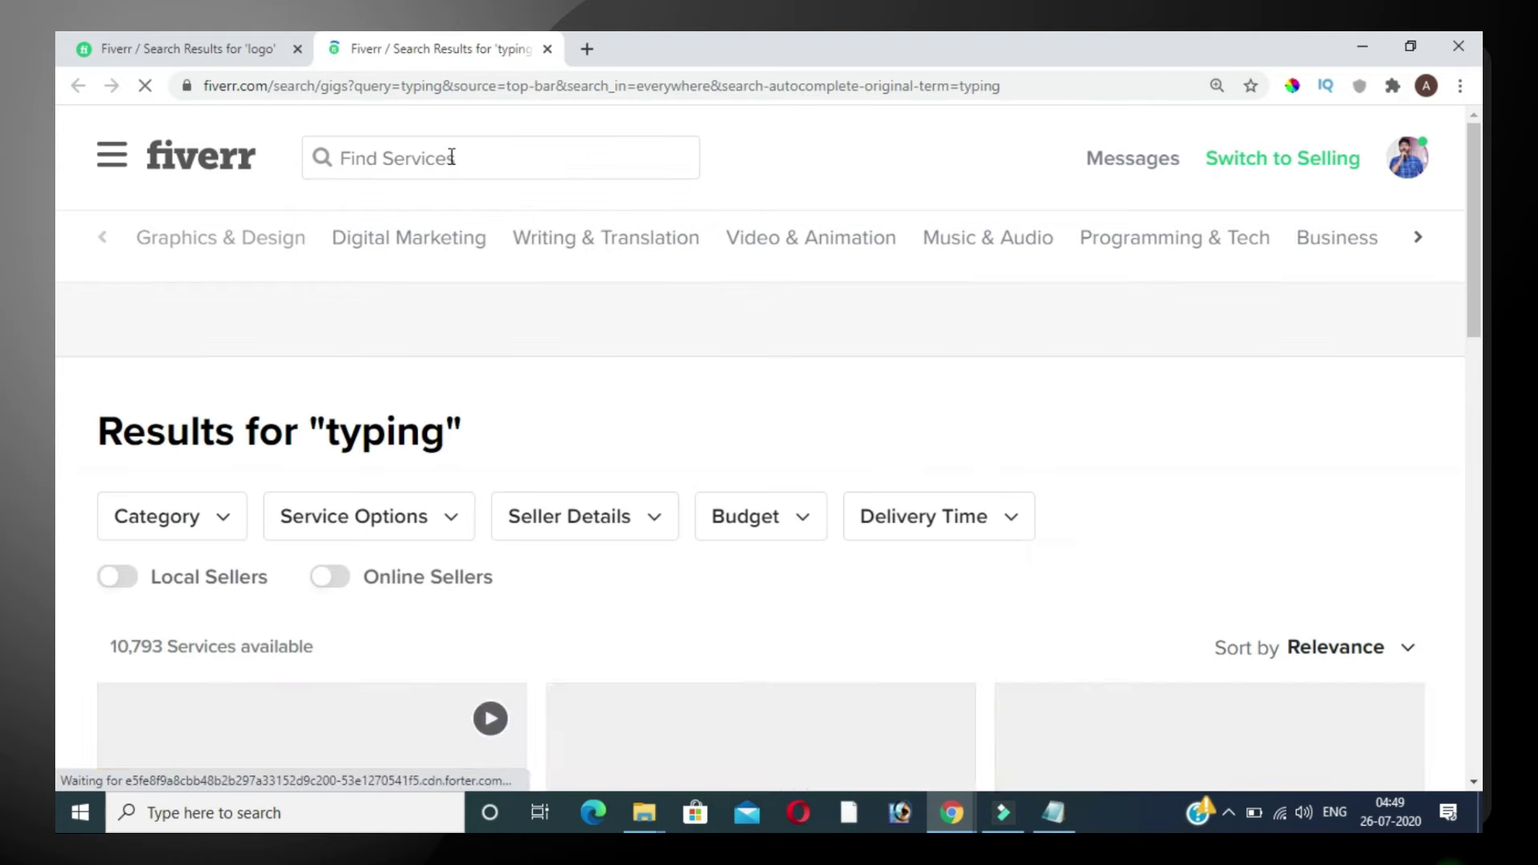
{"action": "scroll", "coordinate": [821, 391], "scroll_direction": "down", "scroll_amount": 5}
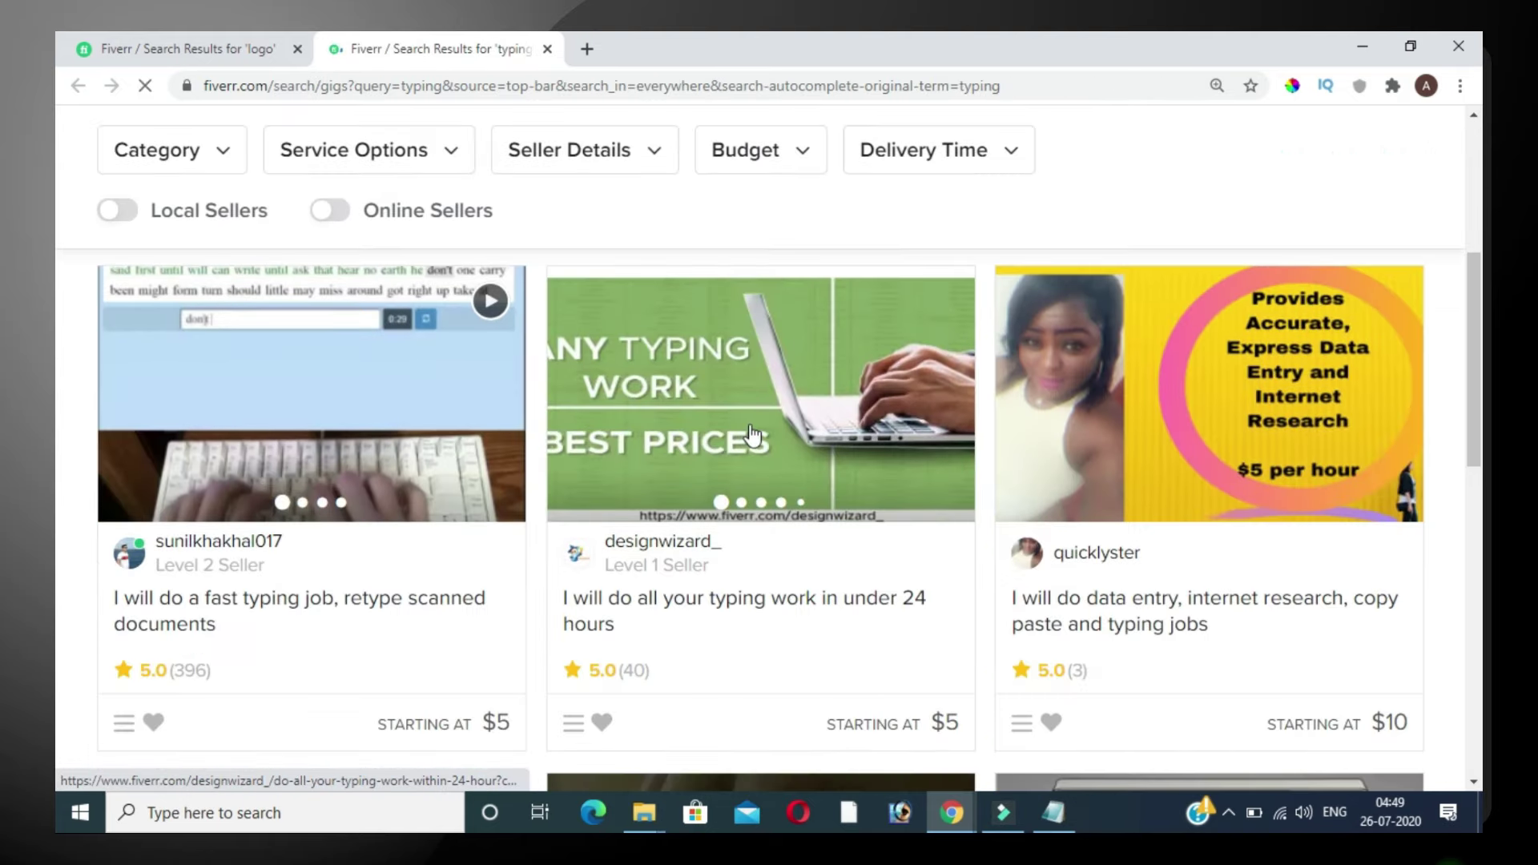
{"action": "left_click", "coordinate": [1033, 608]}
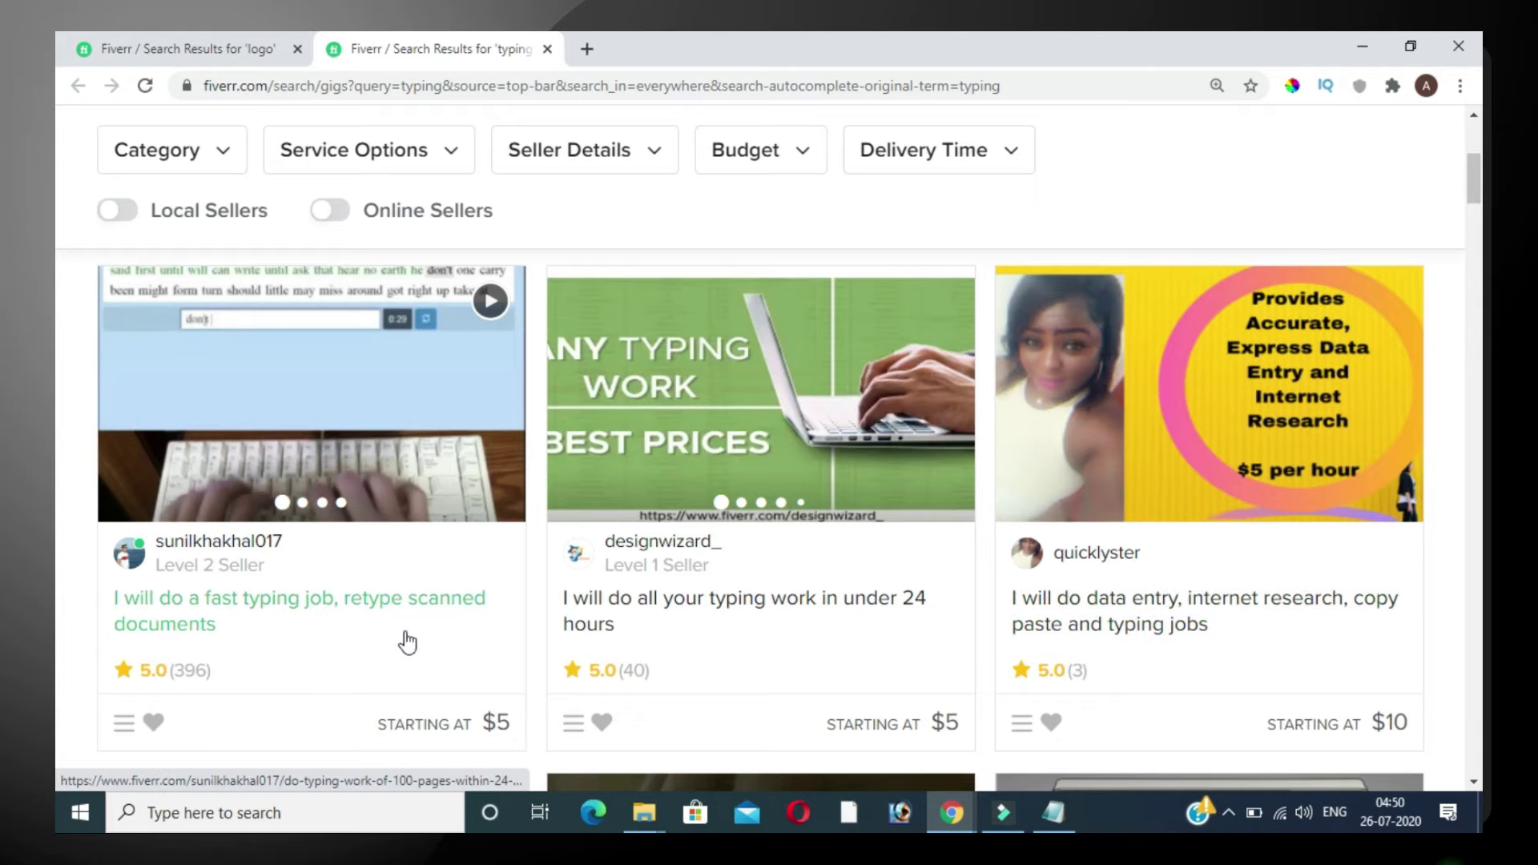
{"action": "scroll", "coordinate": [226, 565], "scroll_direction": "down", "scroll_amount": 1}
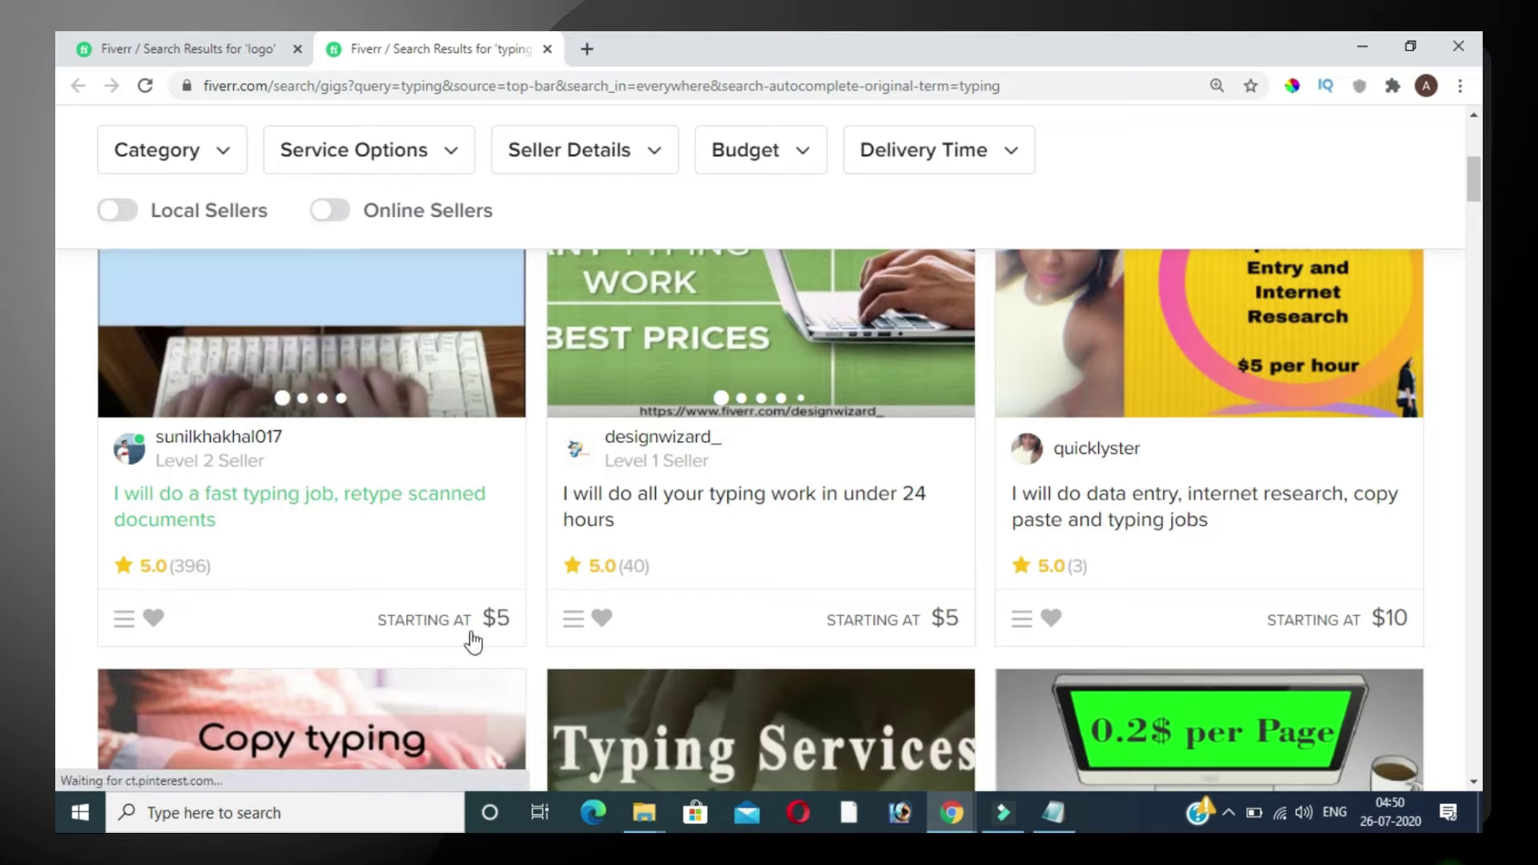
Open the gig for fast typing and retyping scanned documents and compare its Basic, Standard and Premium packages.
{"action": "left_click", "coordinate": [353, 504]}
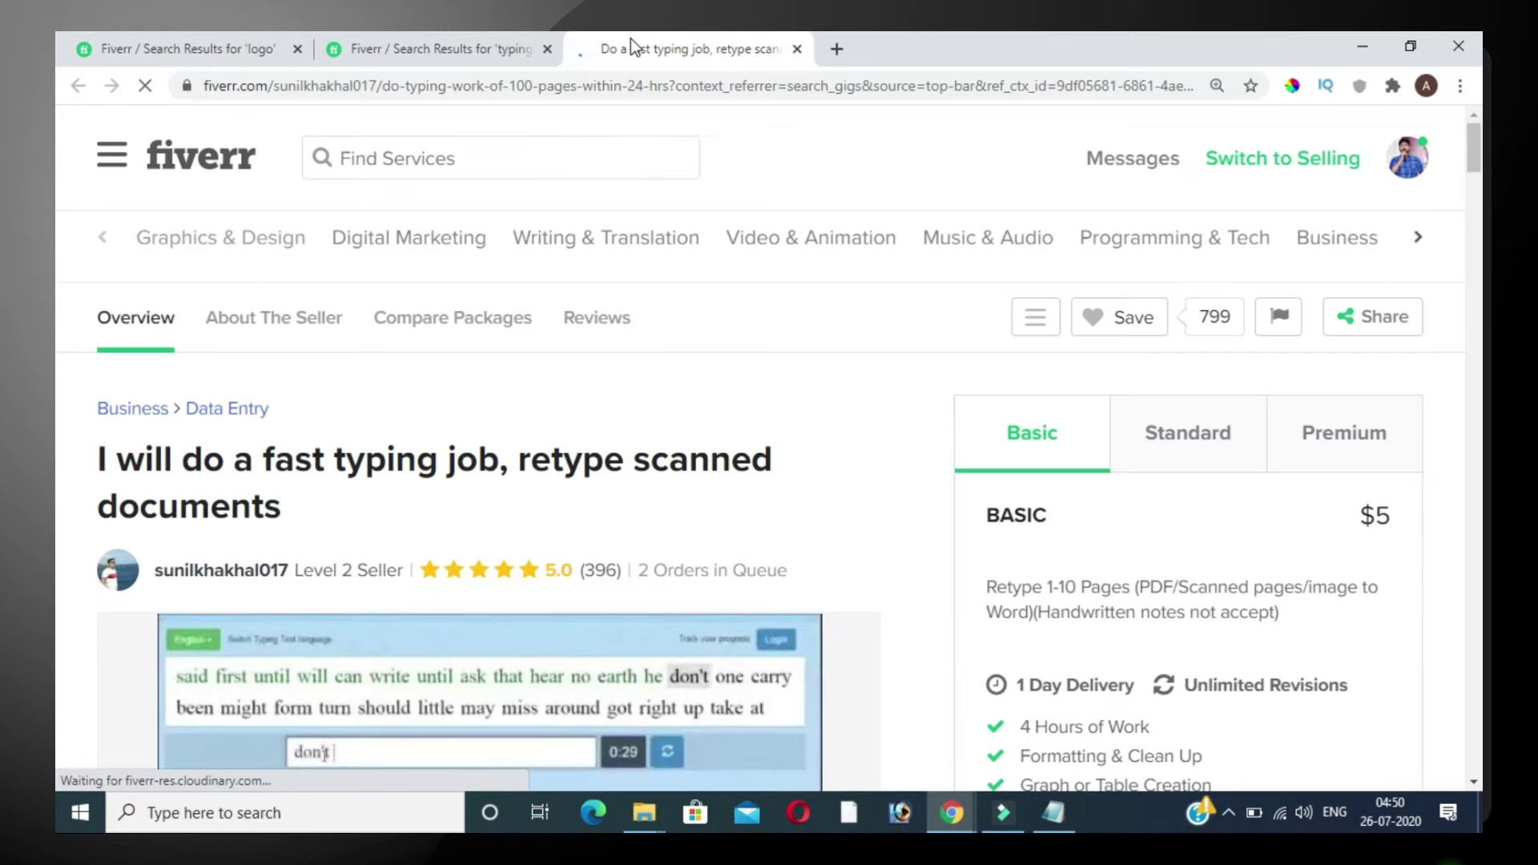
{"action": "scroll", "coordinate": [1025, 474], "scroll_direction": "down", "scroll_amount": 2}
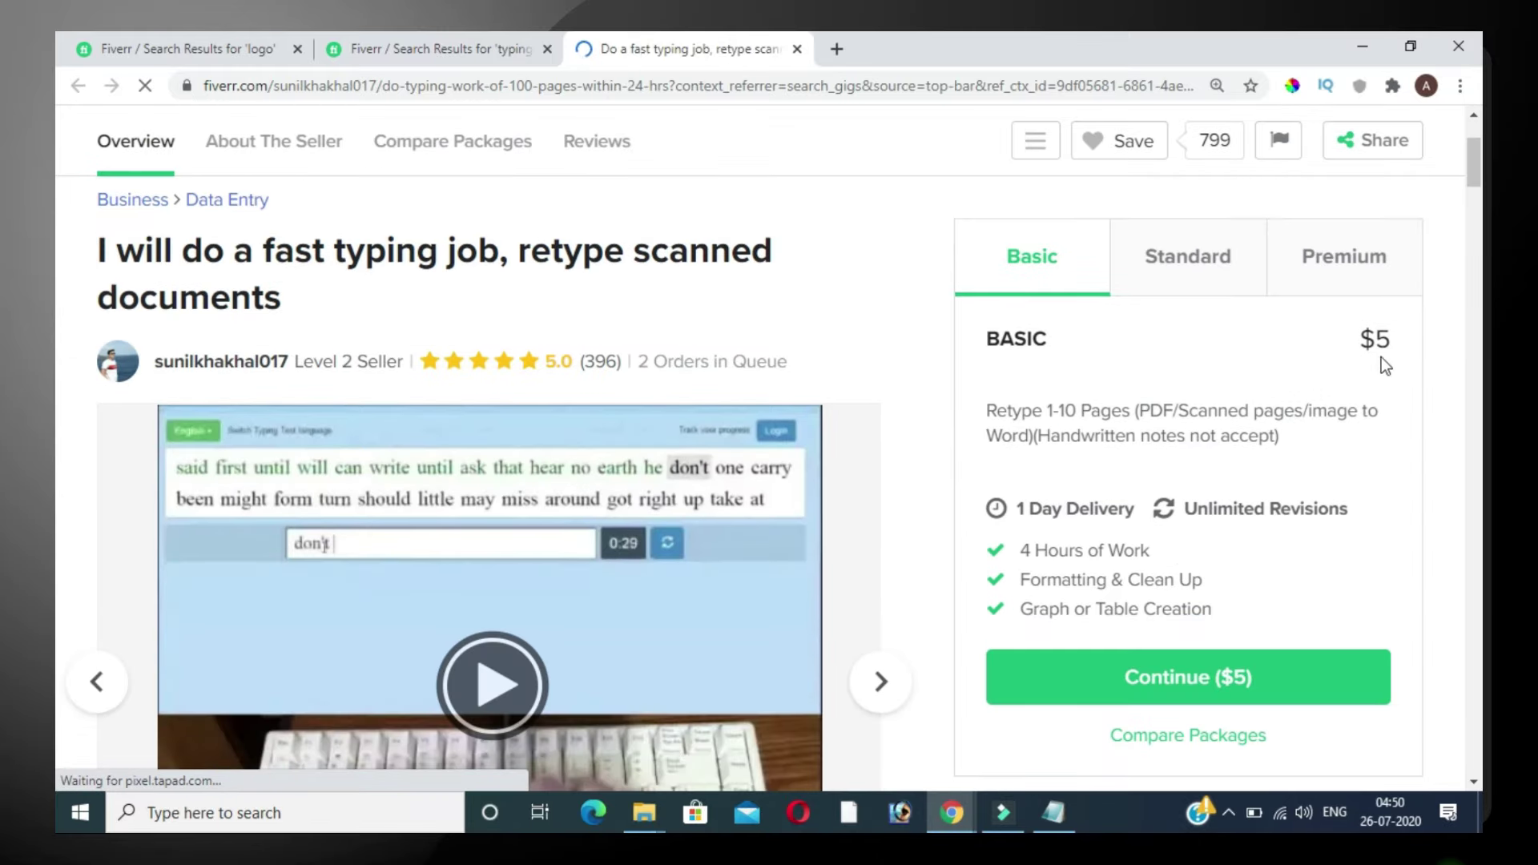
{"action": "left_click", "coordinate": [1162, 271]}
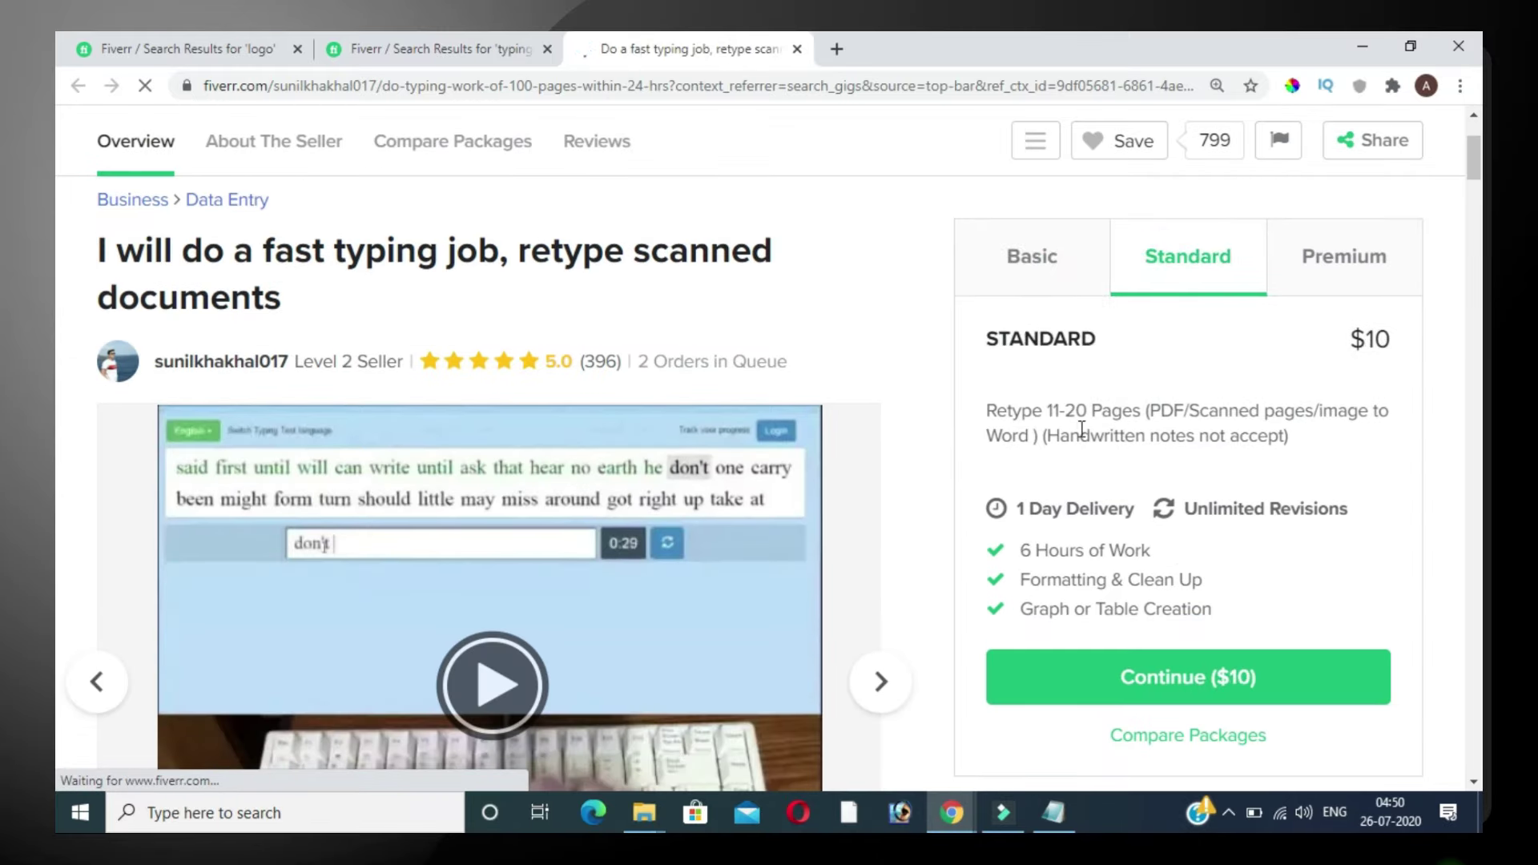
{"action": "left_click", "coordinate": [1359, 270]}
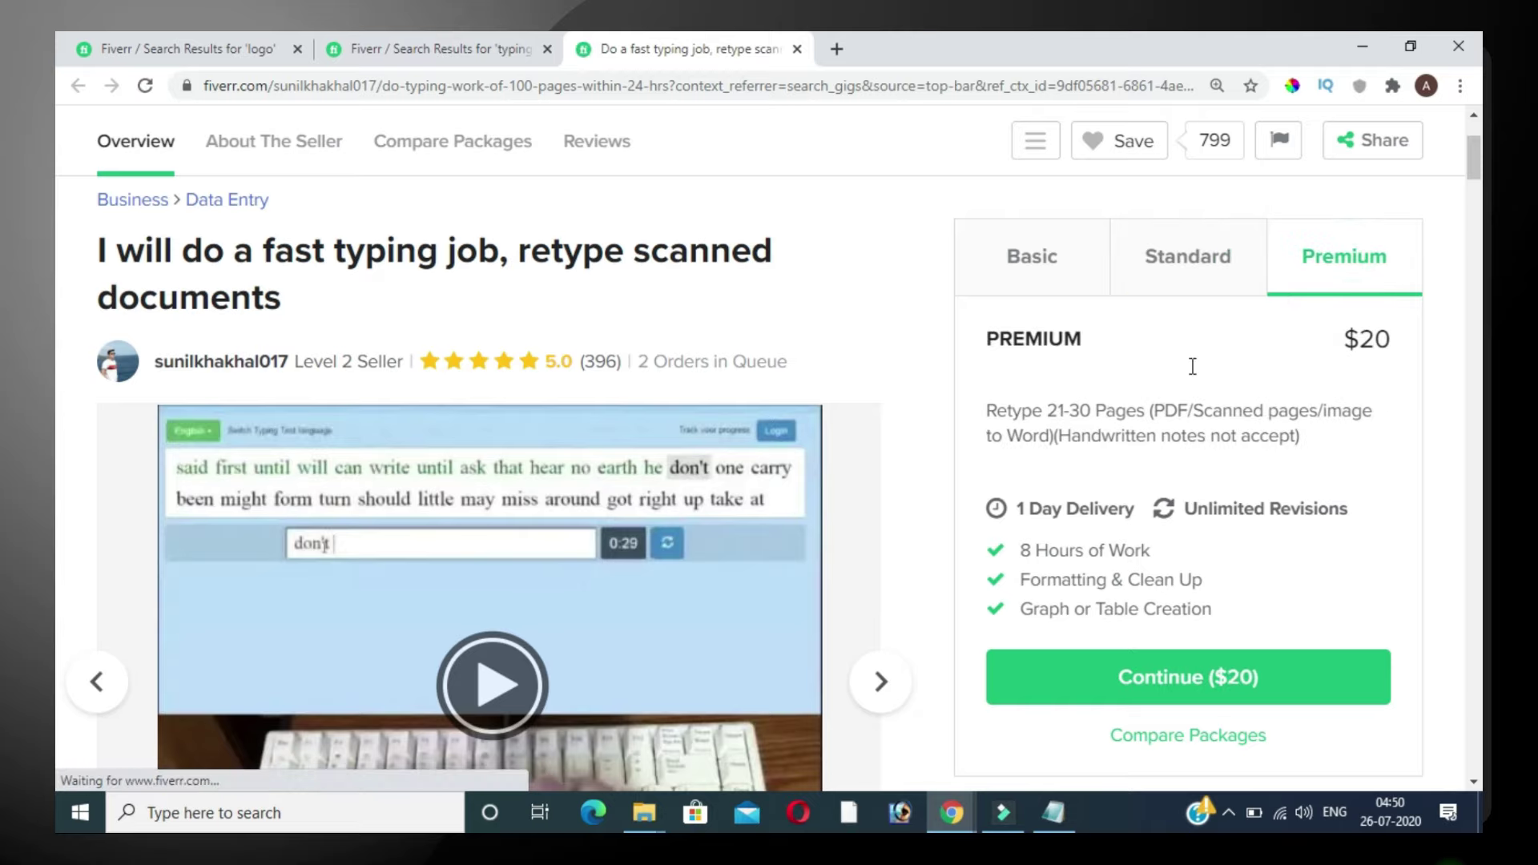
{"action": "scroll", "coordinate": [1054, 470], "scroll_direction": "down", "scroll_amount": 2}
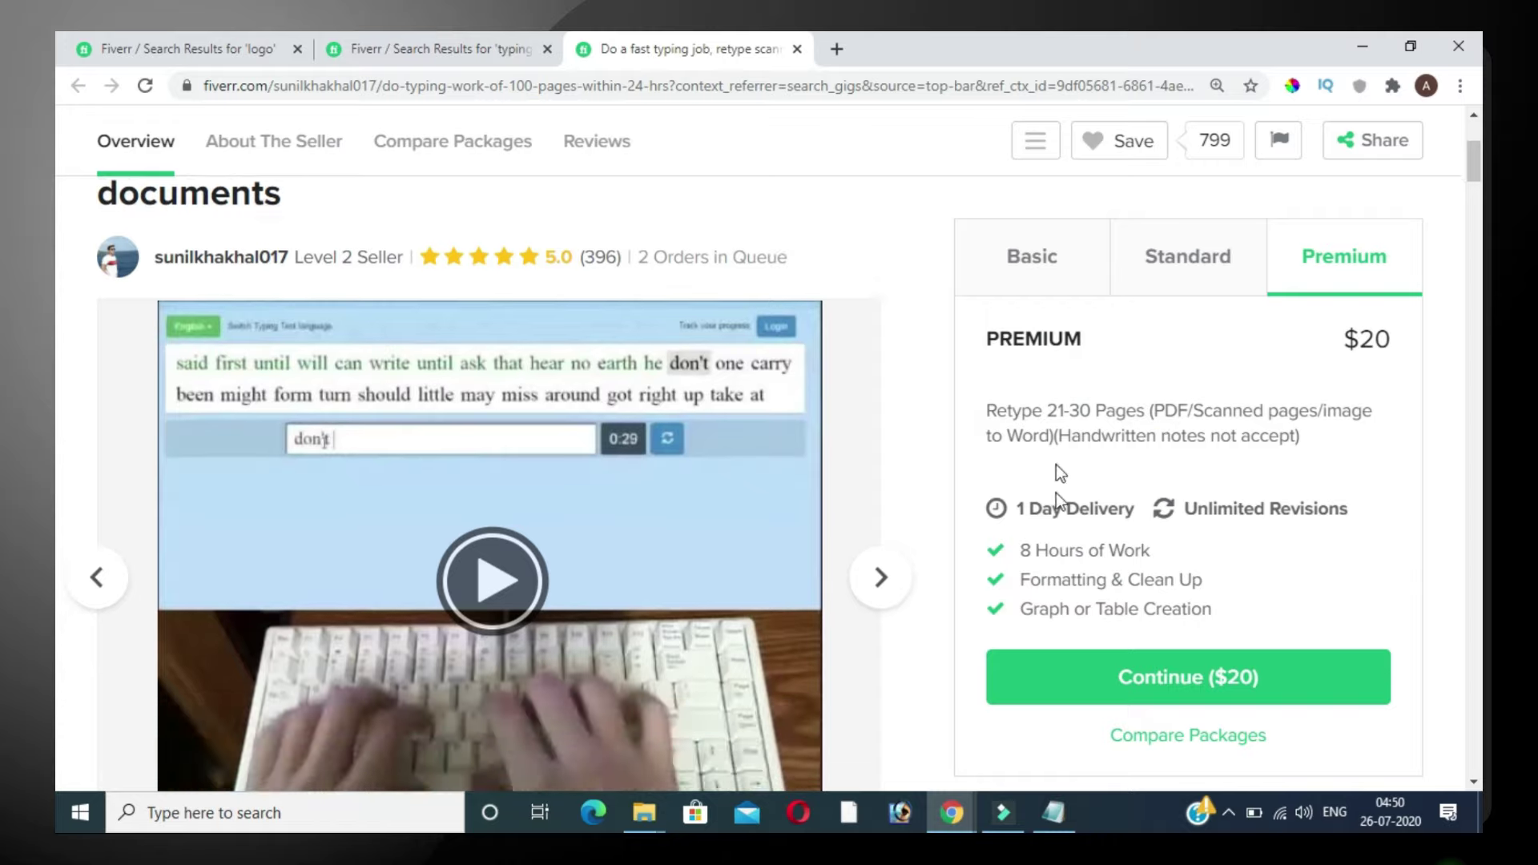
Return to the typing results, open the account's own seller profile and start creating a new gig.
{"action": "key", "text": "ctrl+shift+Tab"}
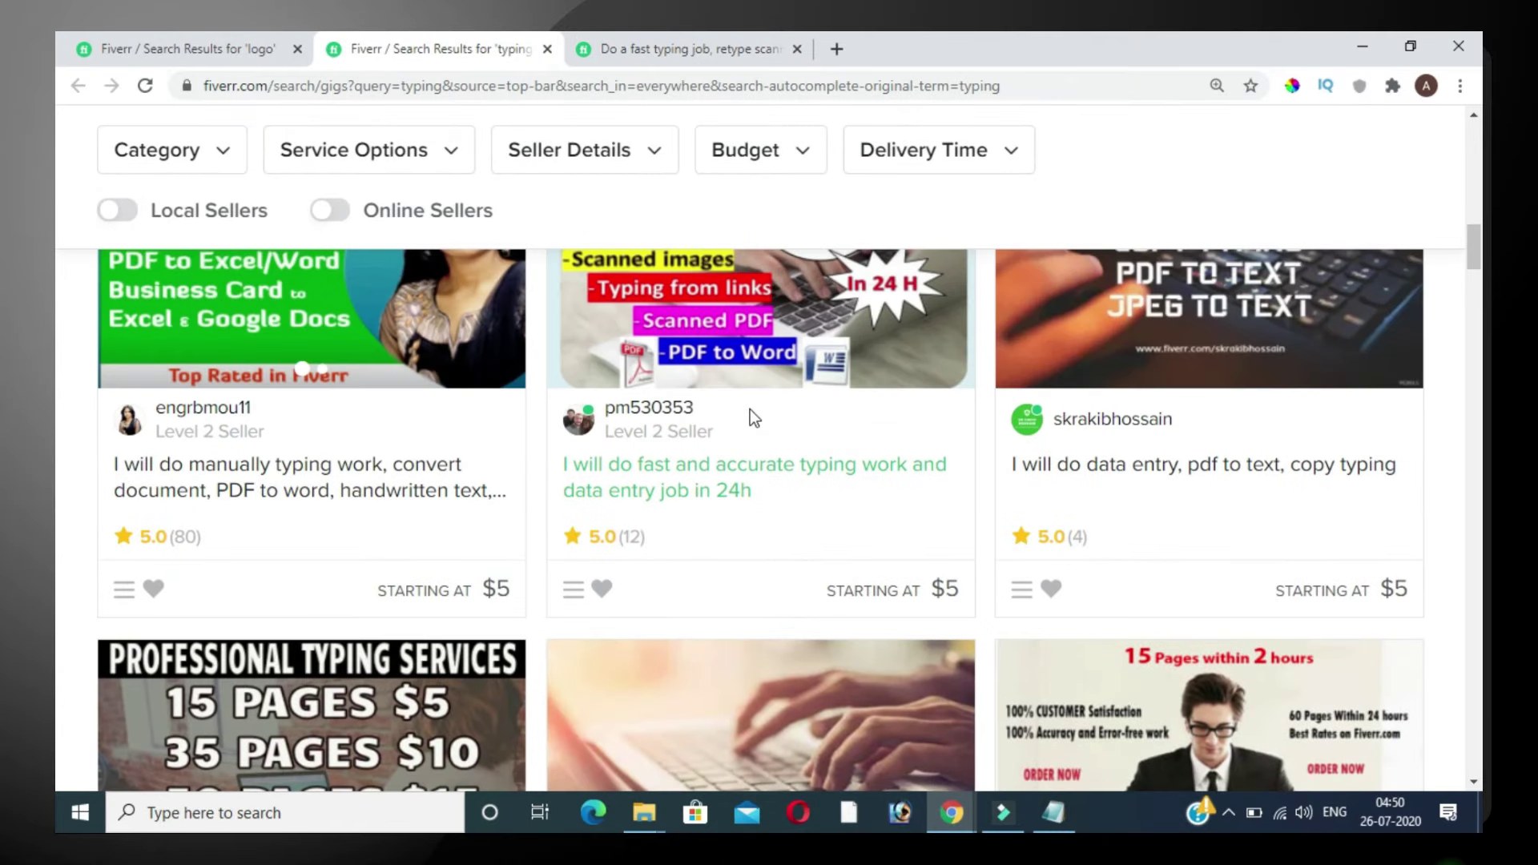
{"action": "scroll", "coordinate": [750, 410], "scroll_direction": "up", "scroll_amount": 15}
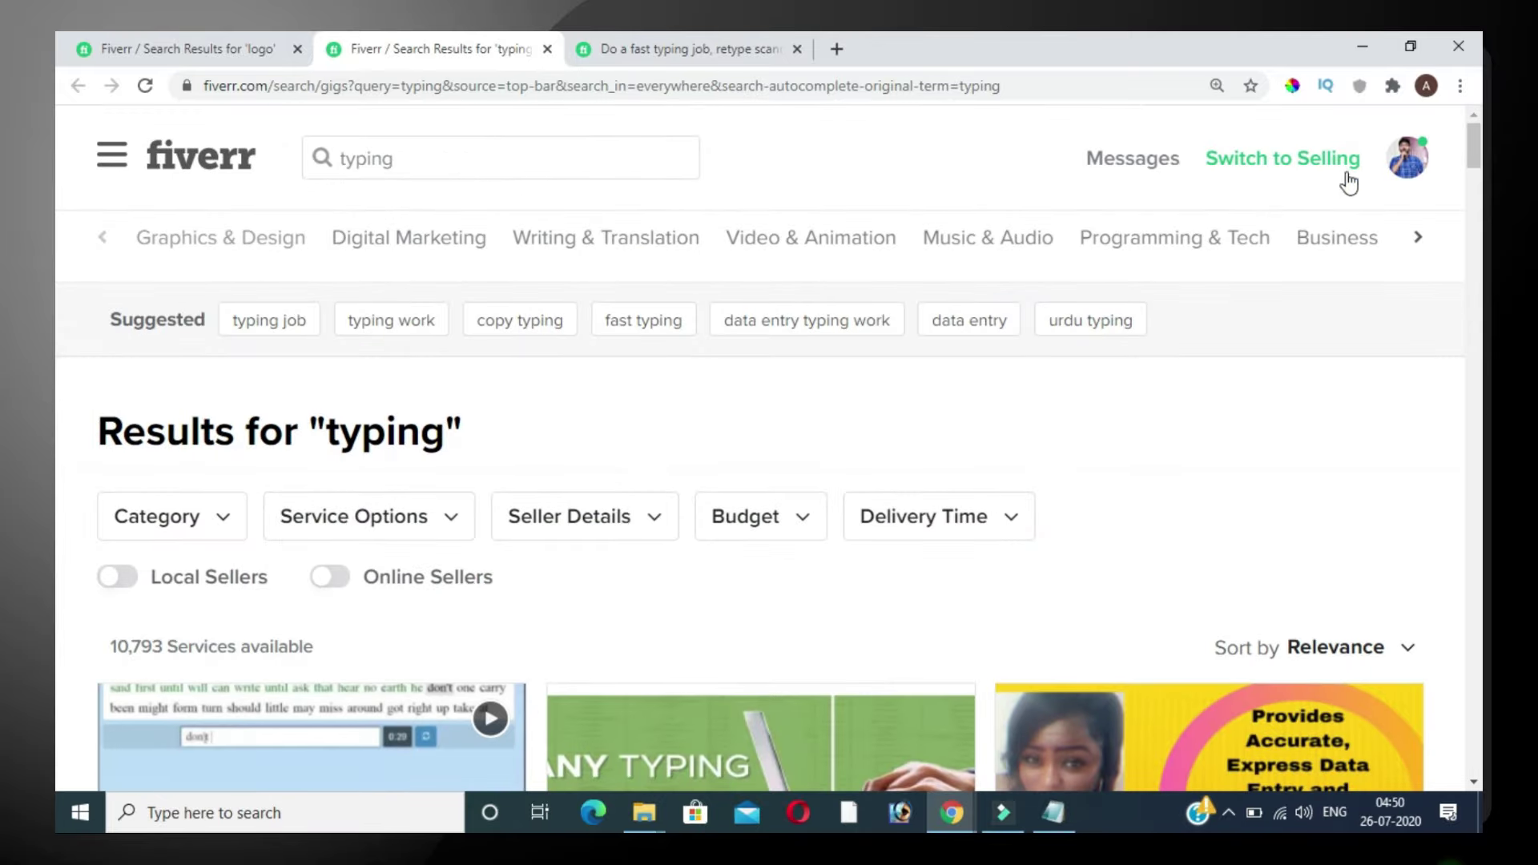
{"action": "mouse_move", "coordinate": [1407, 160]}
{"action": "left_click", "coordinate": [1270, 245]}
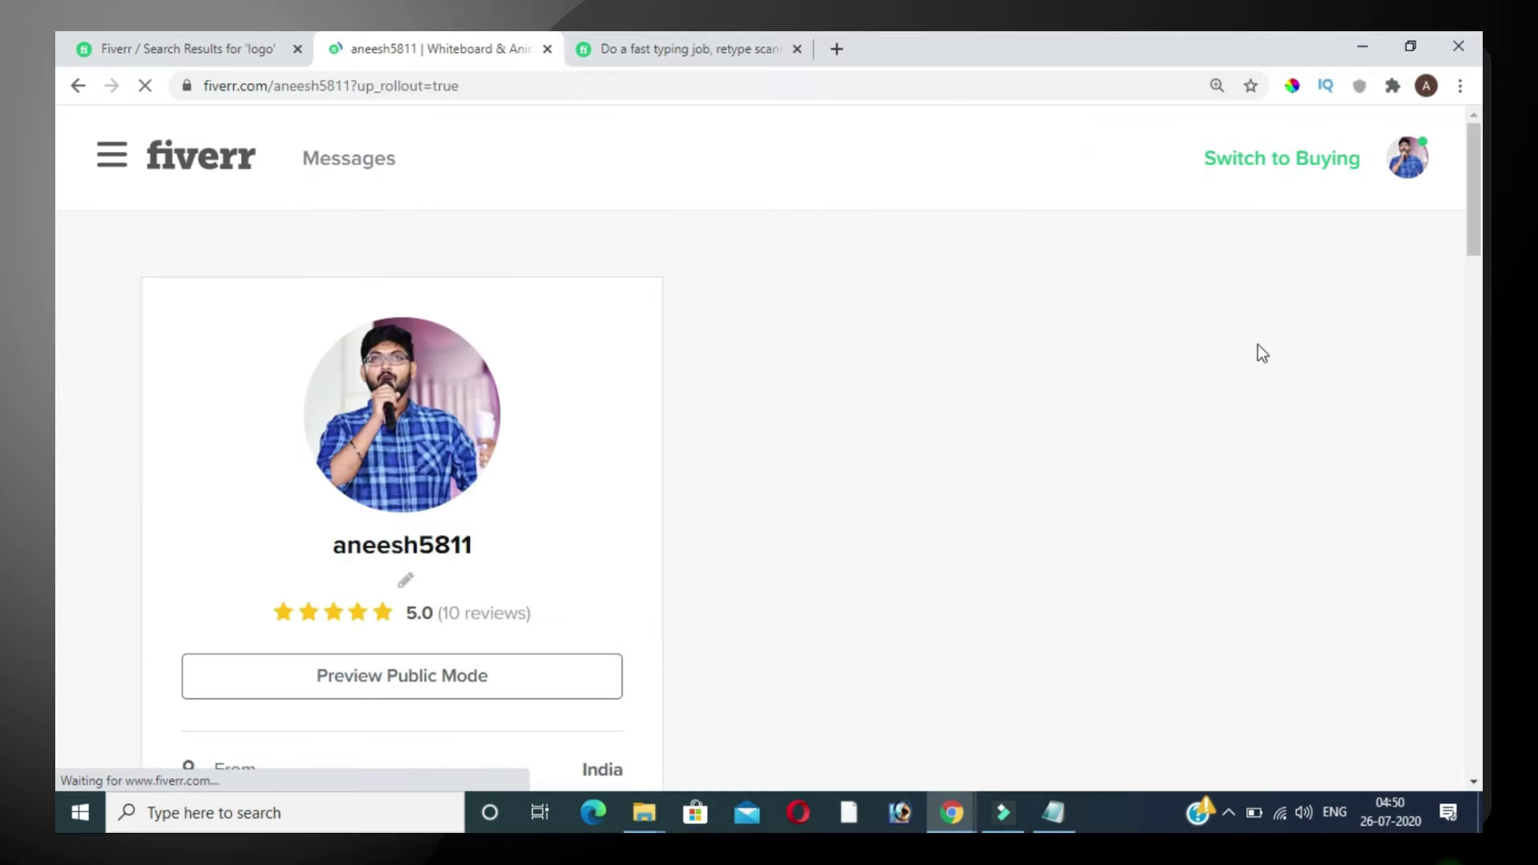
{"action": "scroll", "coordinate": [1255, 340], "scroll_direction": "down", "scroll_amount": 10}
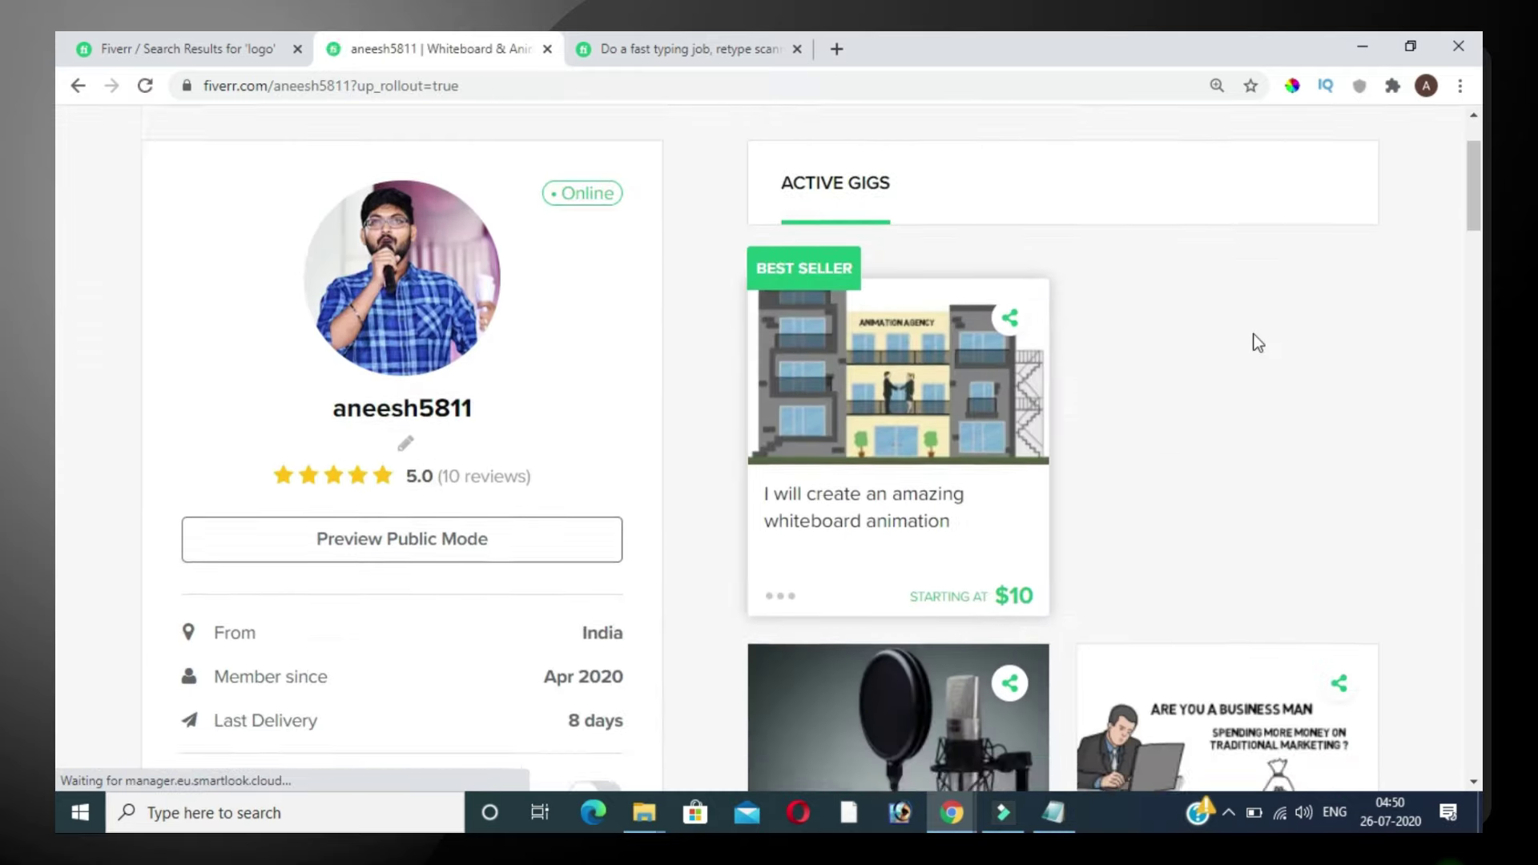
{"action": "scroll", "coordinate": [1252, 338], "scroll_direction": "down", "scroll_amount": 2}
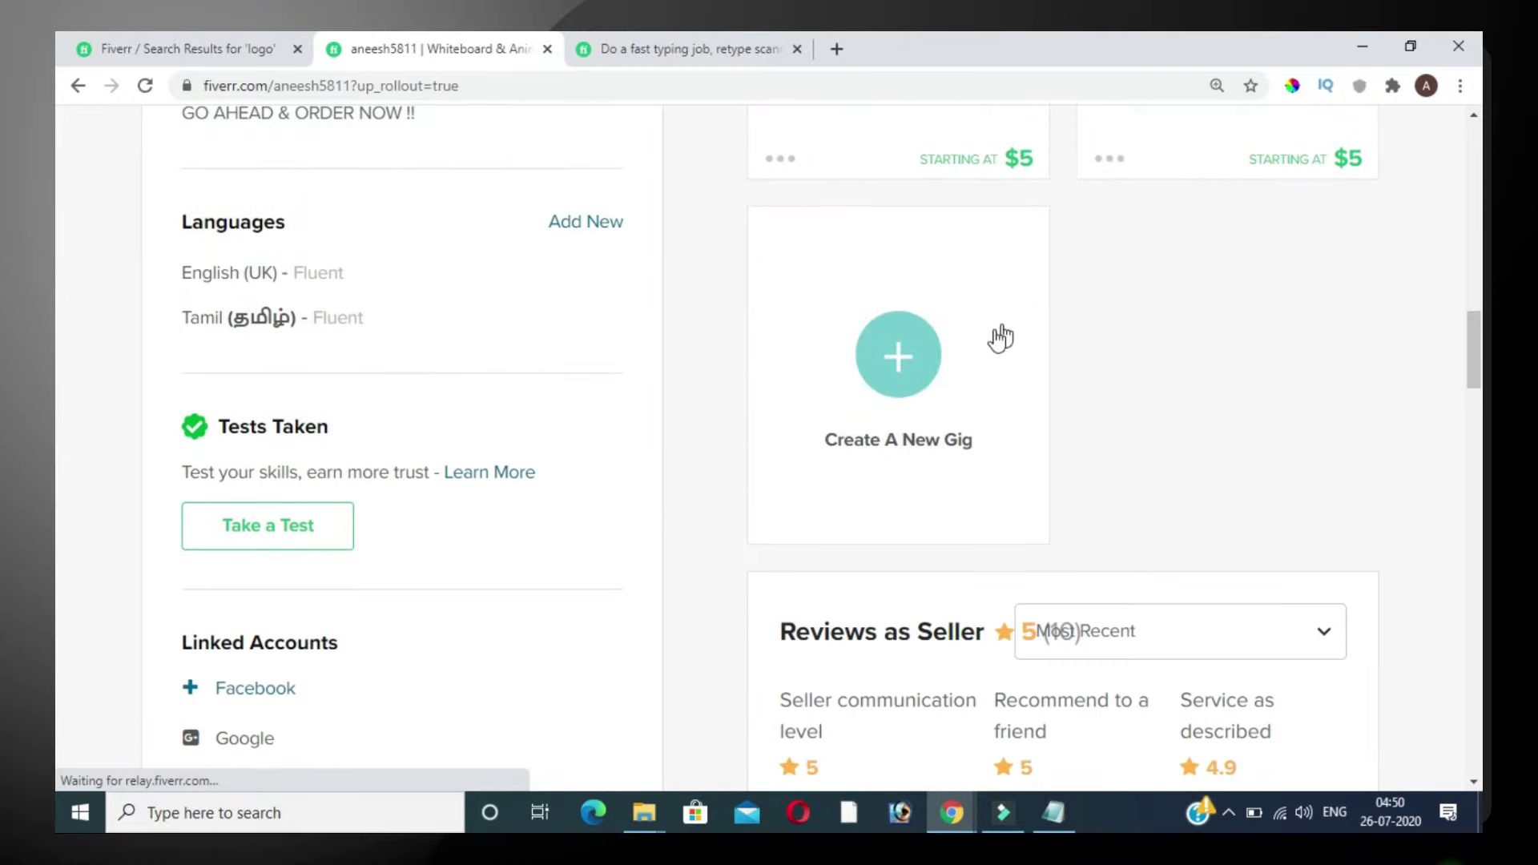
{"action": "left_click", "coordinate": [915, 344]}
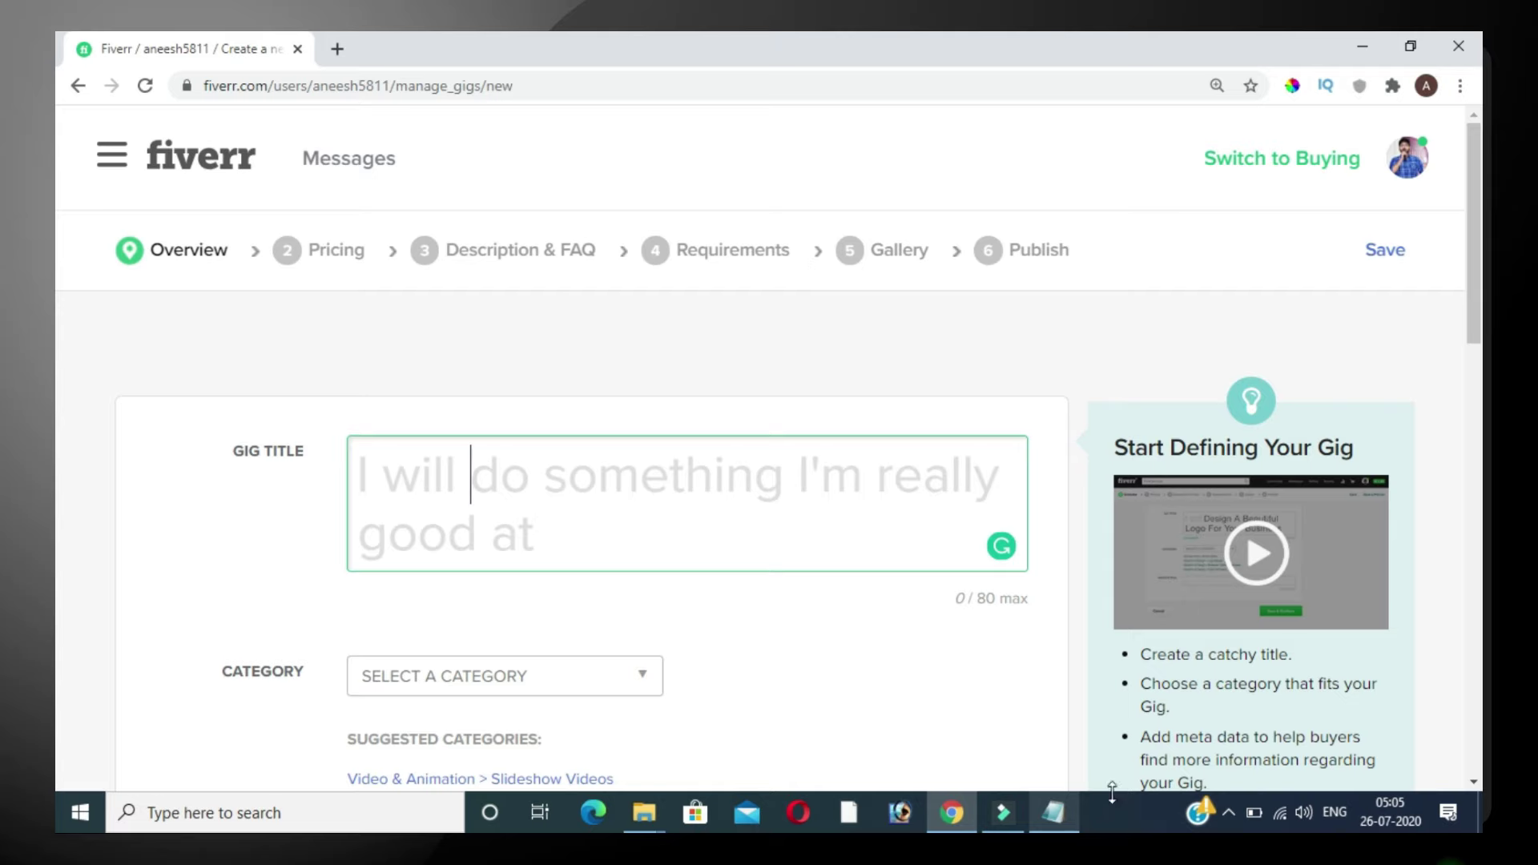
Copy "Create a Photo or Video Slideshow In Full HD 1080p" from the Notepad notes and paste it as the gig title in the browser.
{"action": "left_click", "coordinate": [1063, 809]}
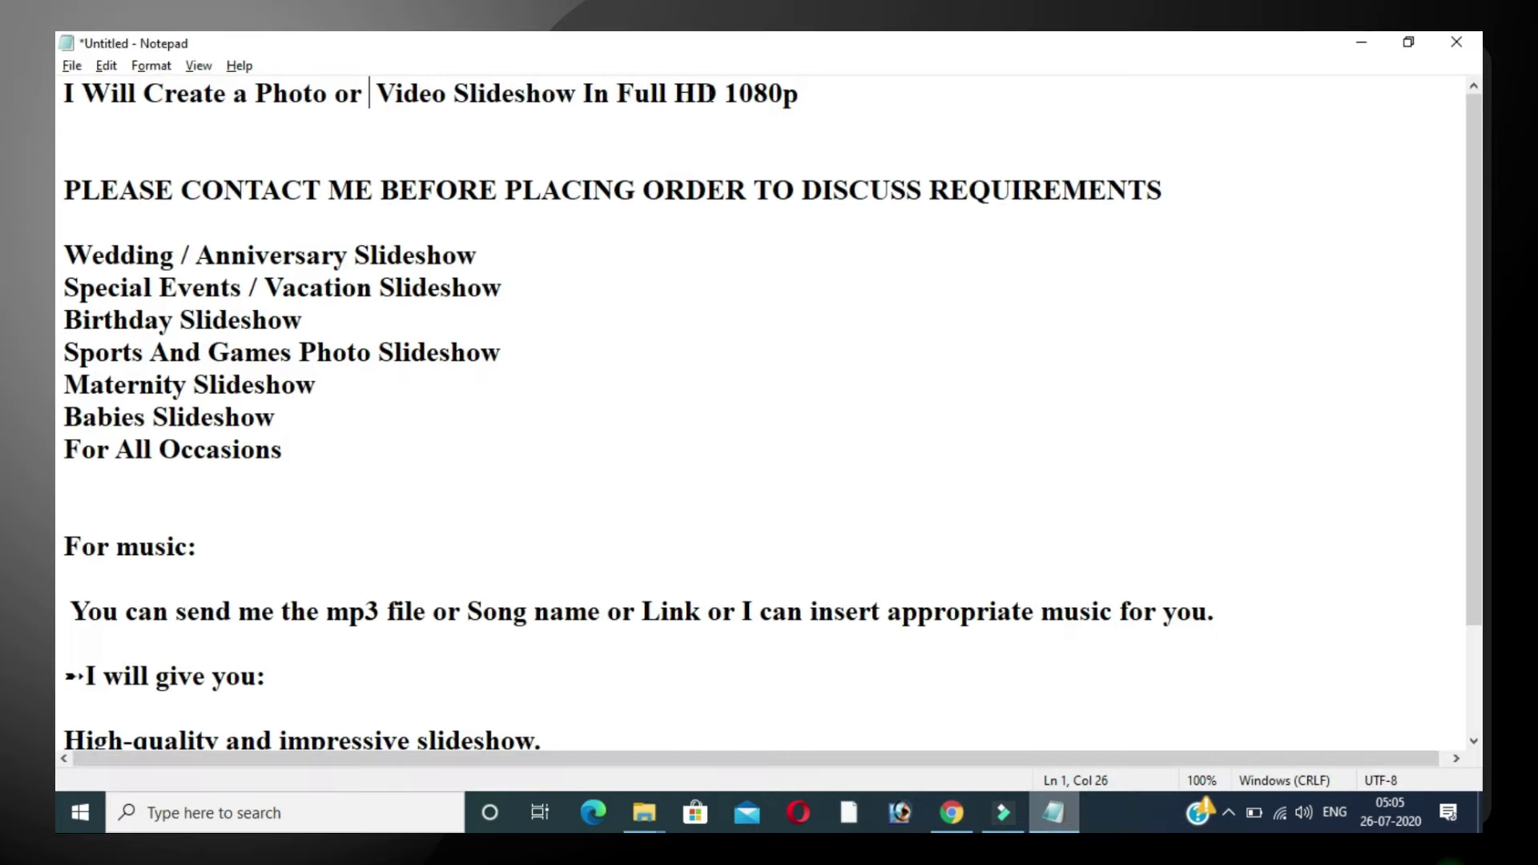
{"action": "left_click", "coordinate": [858, 88]}
{"action": "left_click", "coordinate": [298, 128]}
{"action": "left_click_drag", "start_coordinate": [298, 128], "coordinate": [144, 110]}
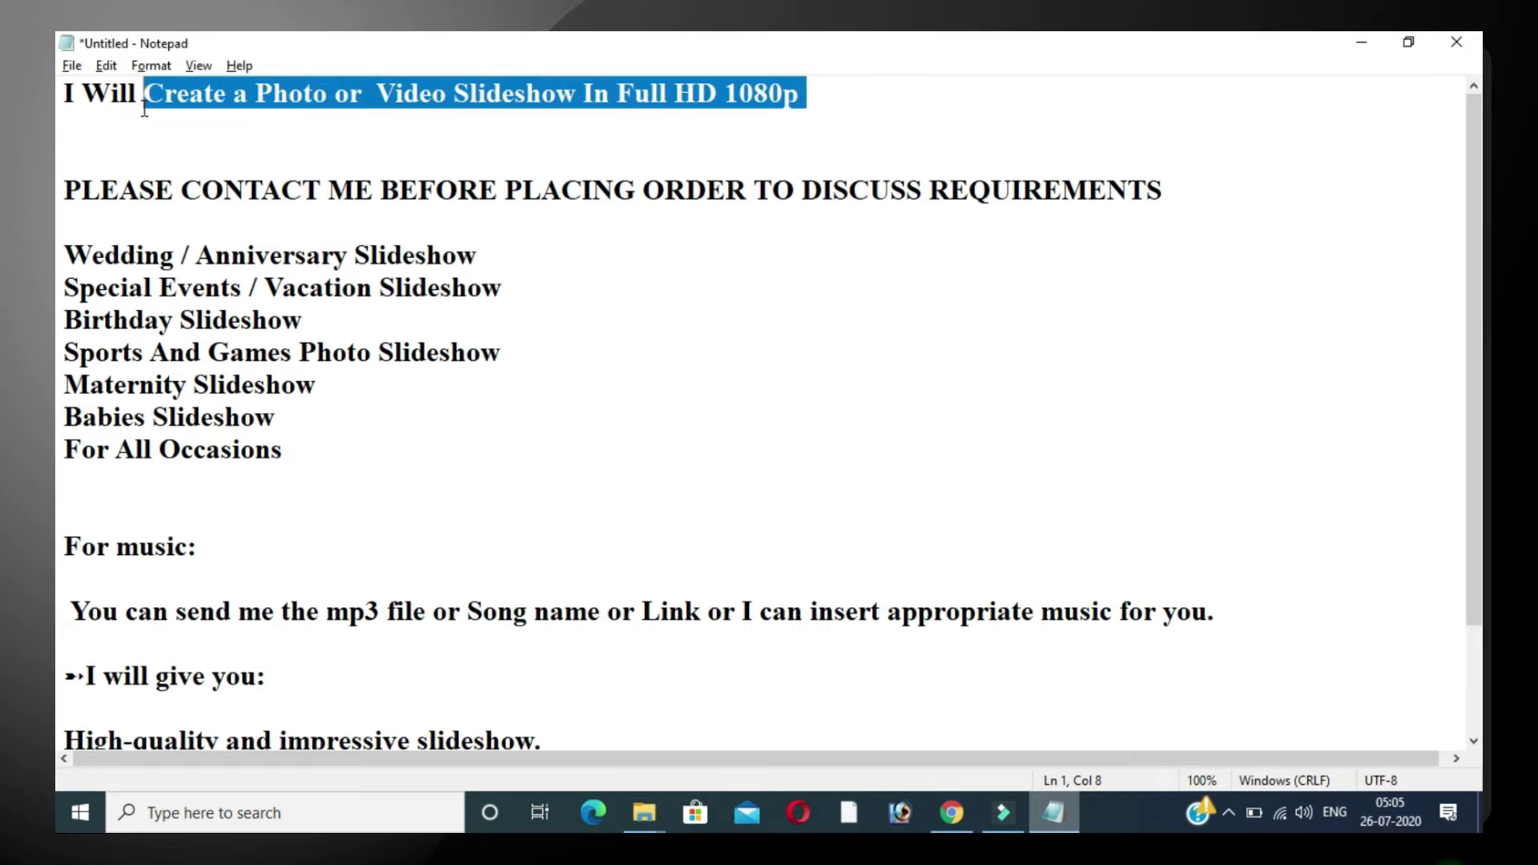
{"action": "key", "text": "ctrl+c"}
{"action": "key", "text": "alt+Tab"}
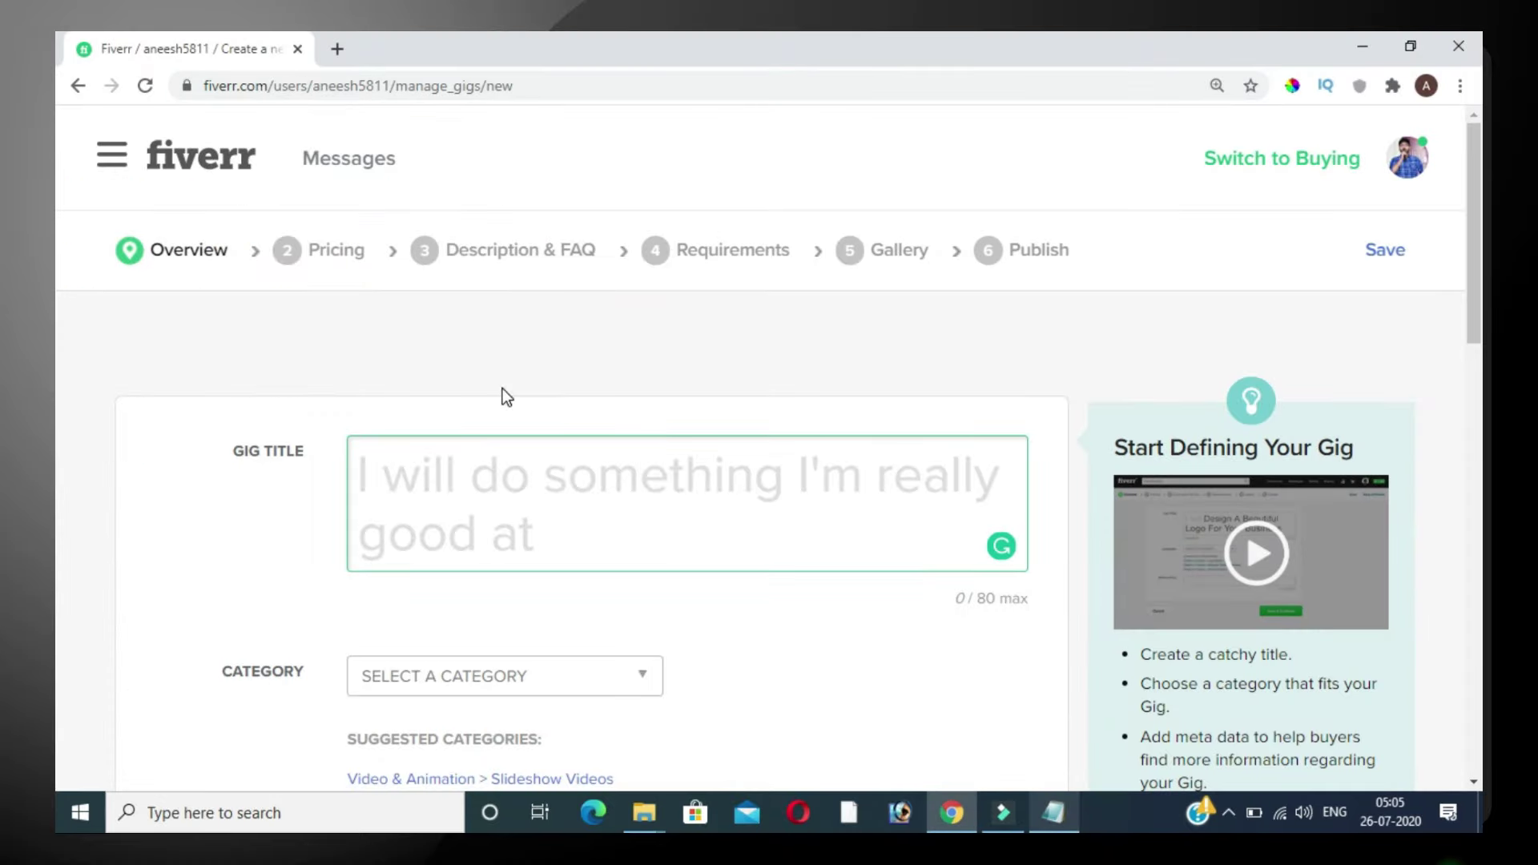
{"action": "key", "text": "ctrl+v"}
{"action": "scroll", "coordinate": [507, 463], "scroll_direction": "up", "scroll_amount": 1}
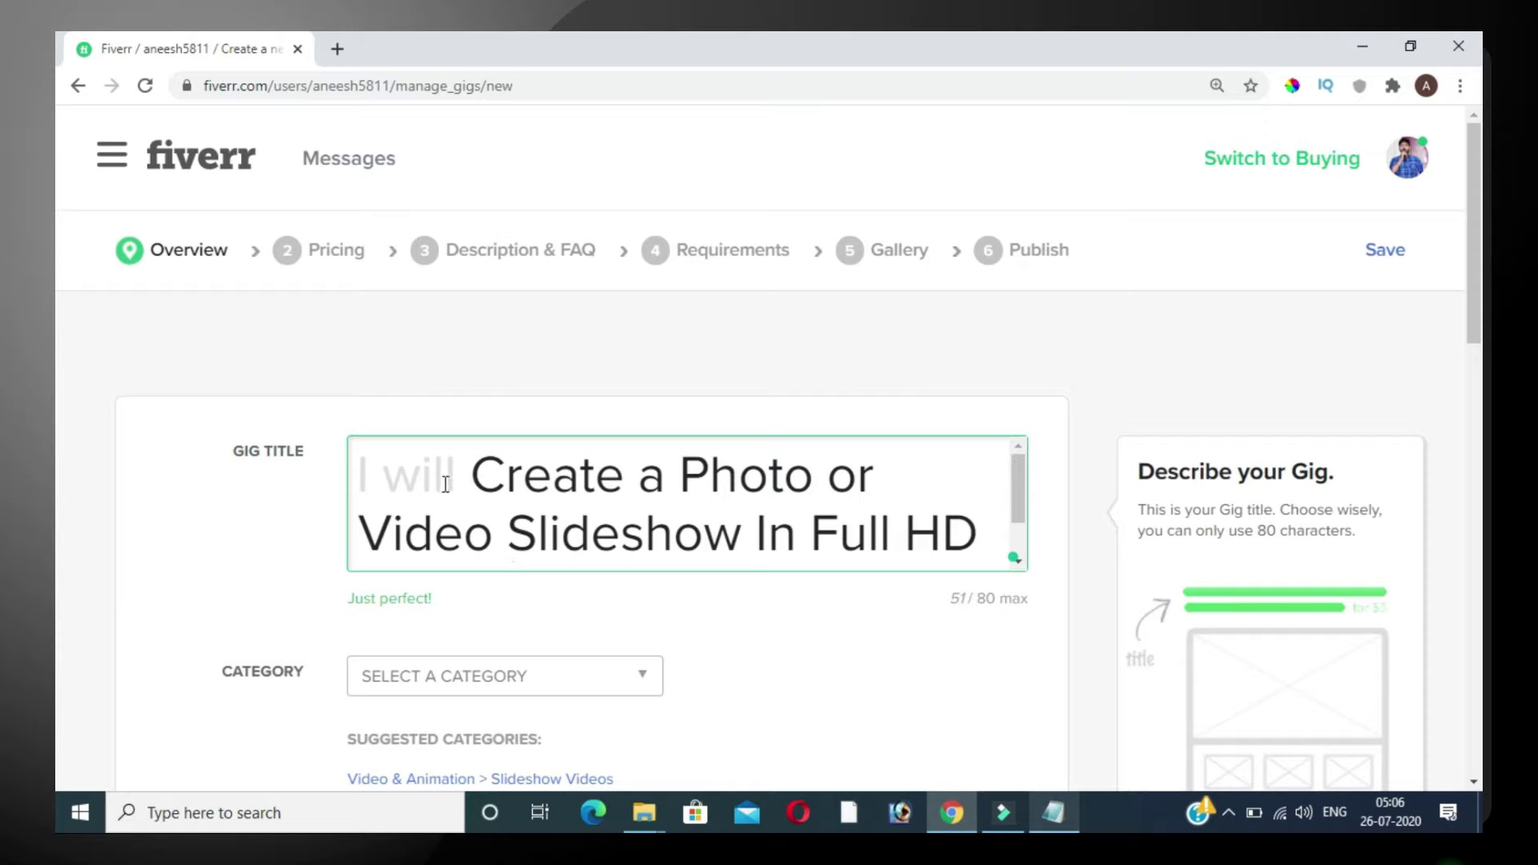
{"action": "scroll", "coordinate": [446, 484], "scroll_direction": "down", "scroll_amount": 2}
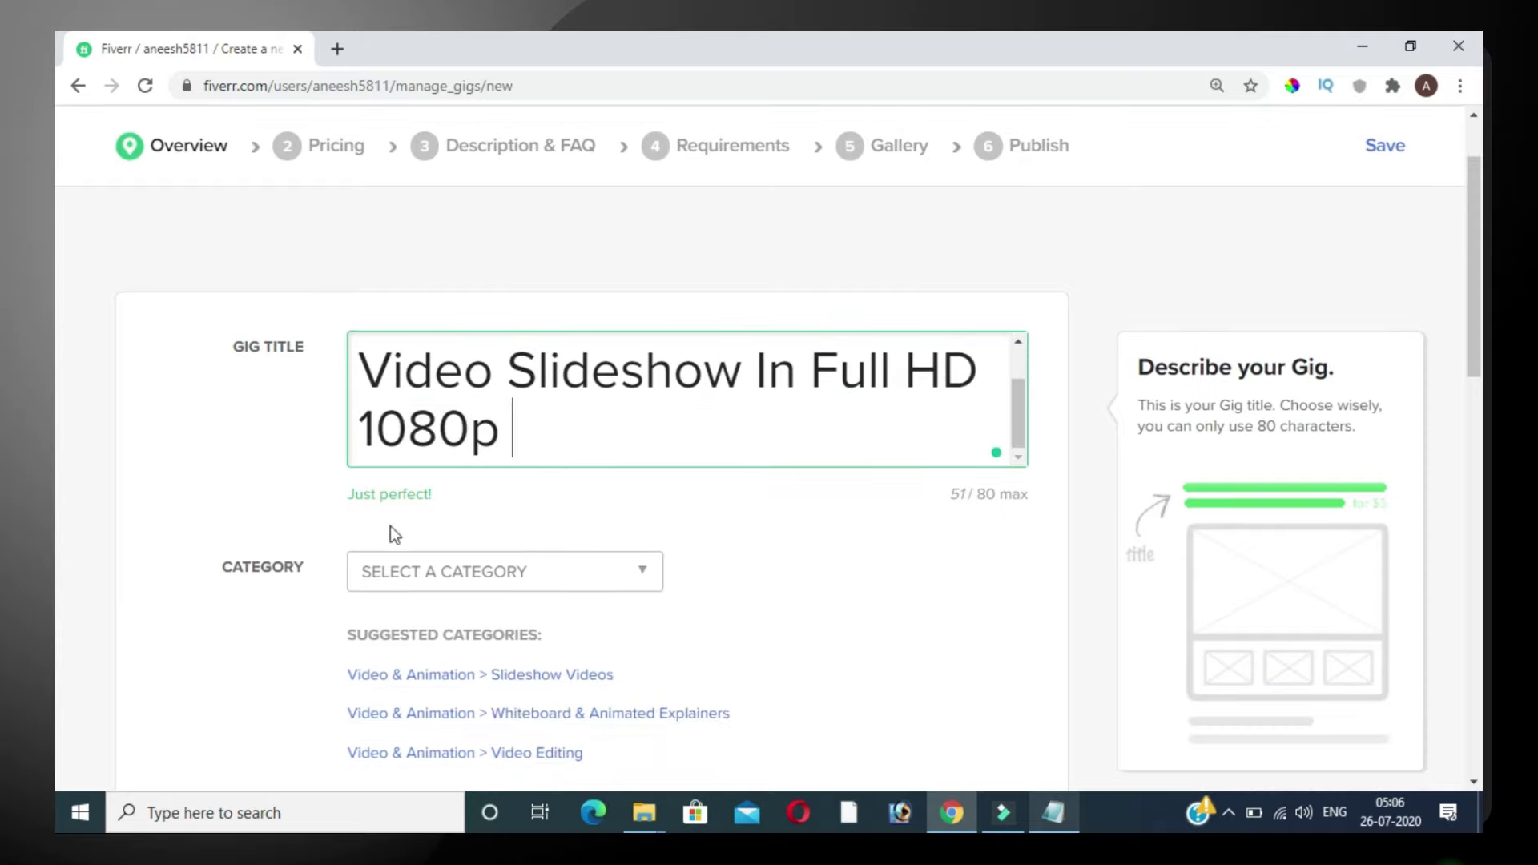
Choose the suggested category Video & Animation > Slideshow Videos for the gig.
{"action": "scroll", "coordinate": [728, 500], "scroll_direction": "down", "scroll_amount": 1}
{"action": "scroll", "coordinate": [374, 432], "scroll_direction": "down", "scroll_amount": 1}
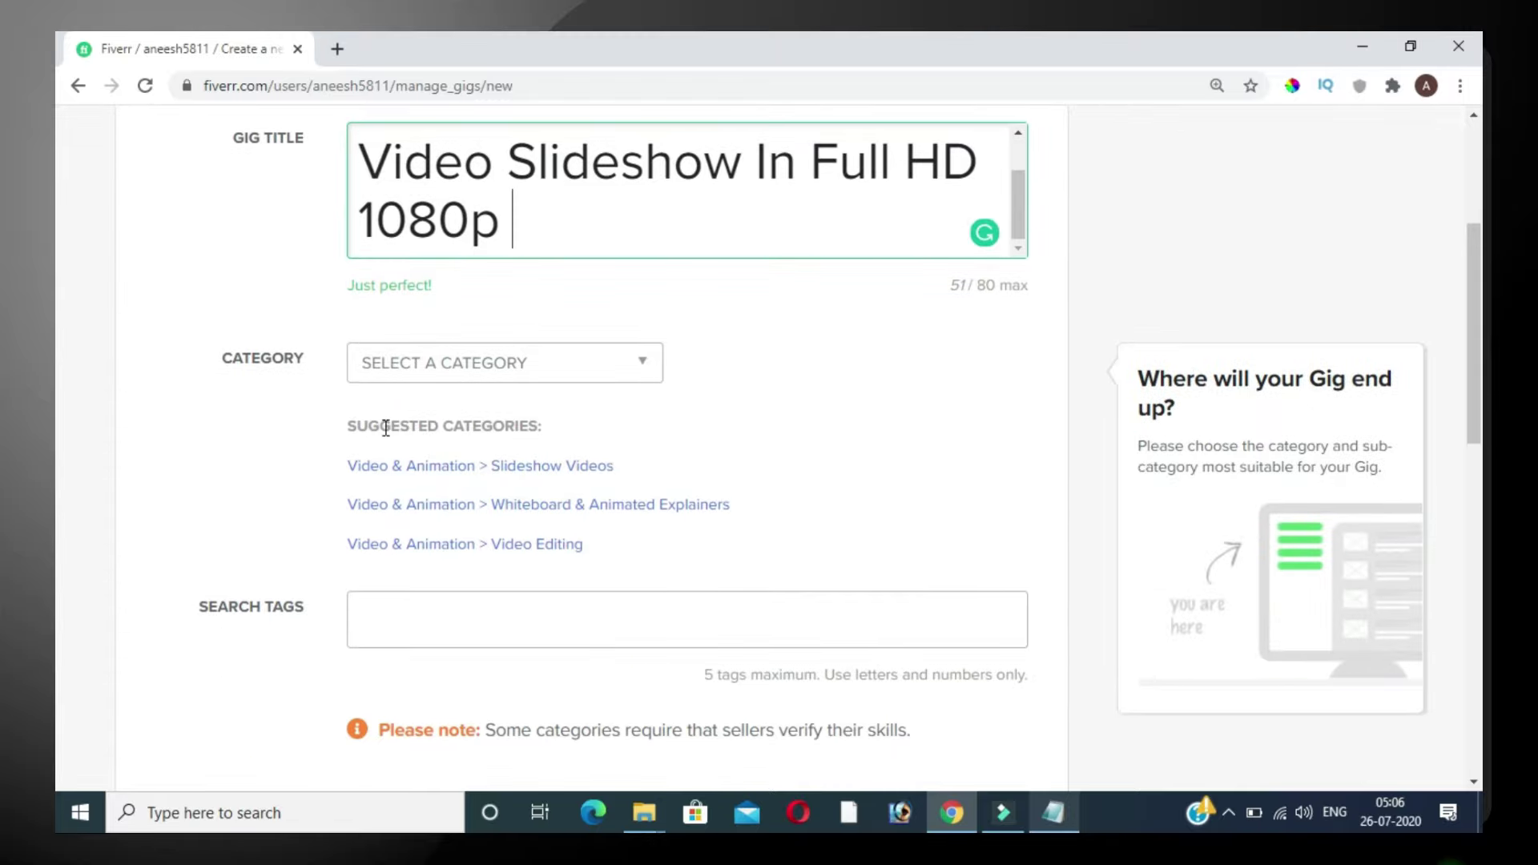
{"action": "left_click", "coordinate": [555, 469]}
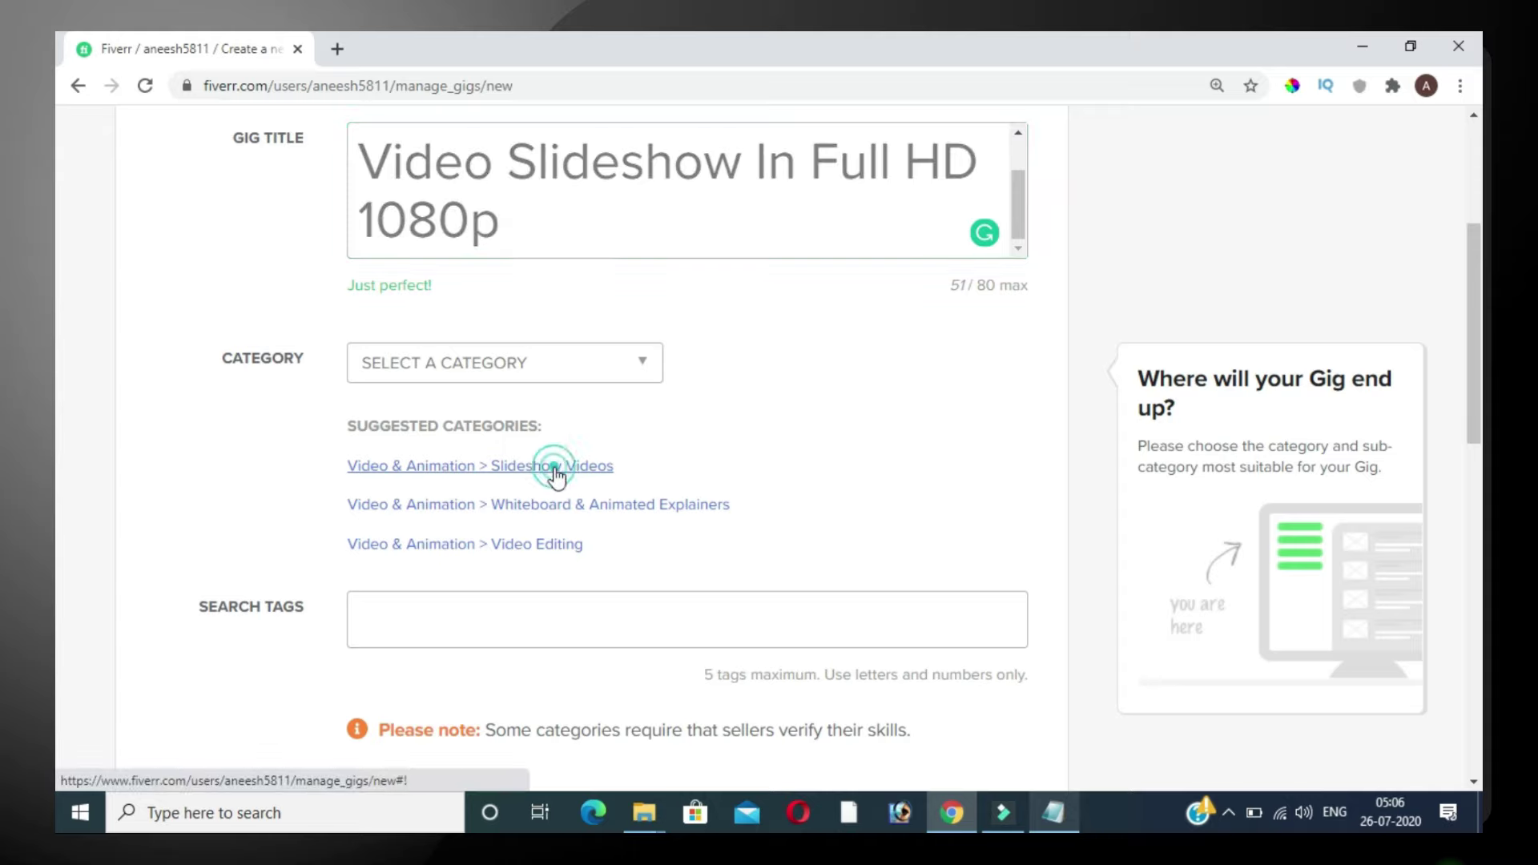
Select Corporate Presentations, ELearning, Family & Travel, Sports & Games and Weddings & Events as the gig's slideshow types.
{"action": "scroll", "coordinate": [721, 456], "scroll_direction": "down", "scroll_amount": 1}
{"action": "left_click", "coordinate": [539, 514]}
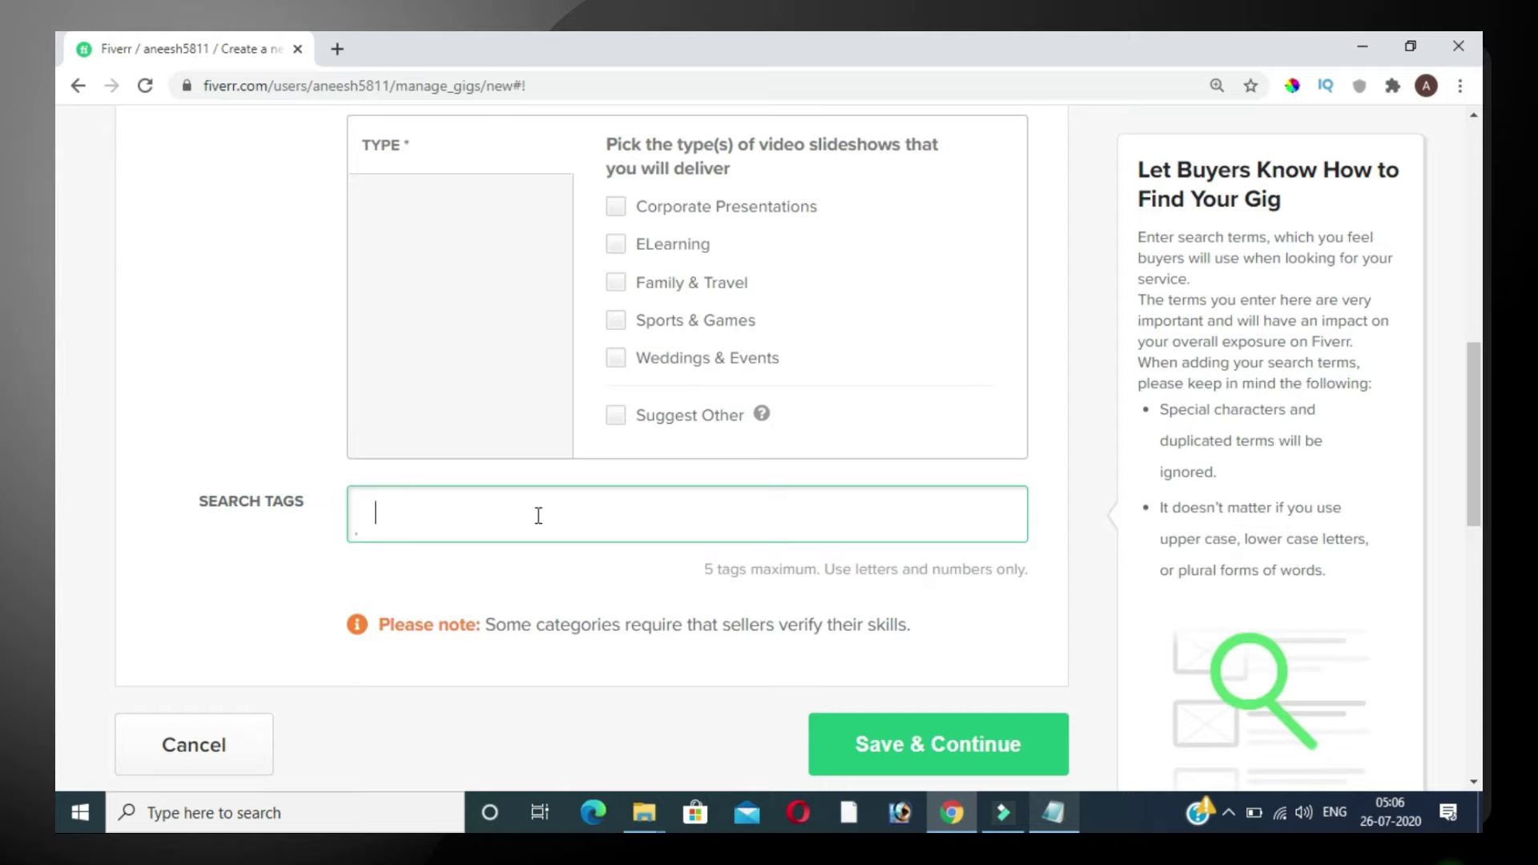
{"action": "scroll", "coordinate": [539, 515], "scroll_direction": "up", "scroll_amount": 3}
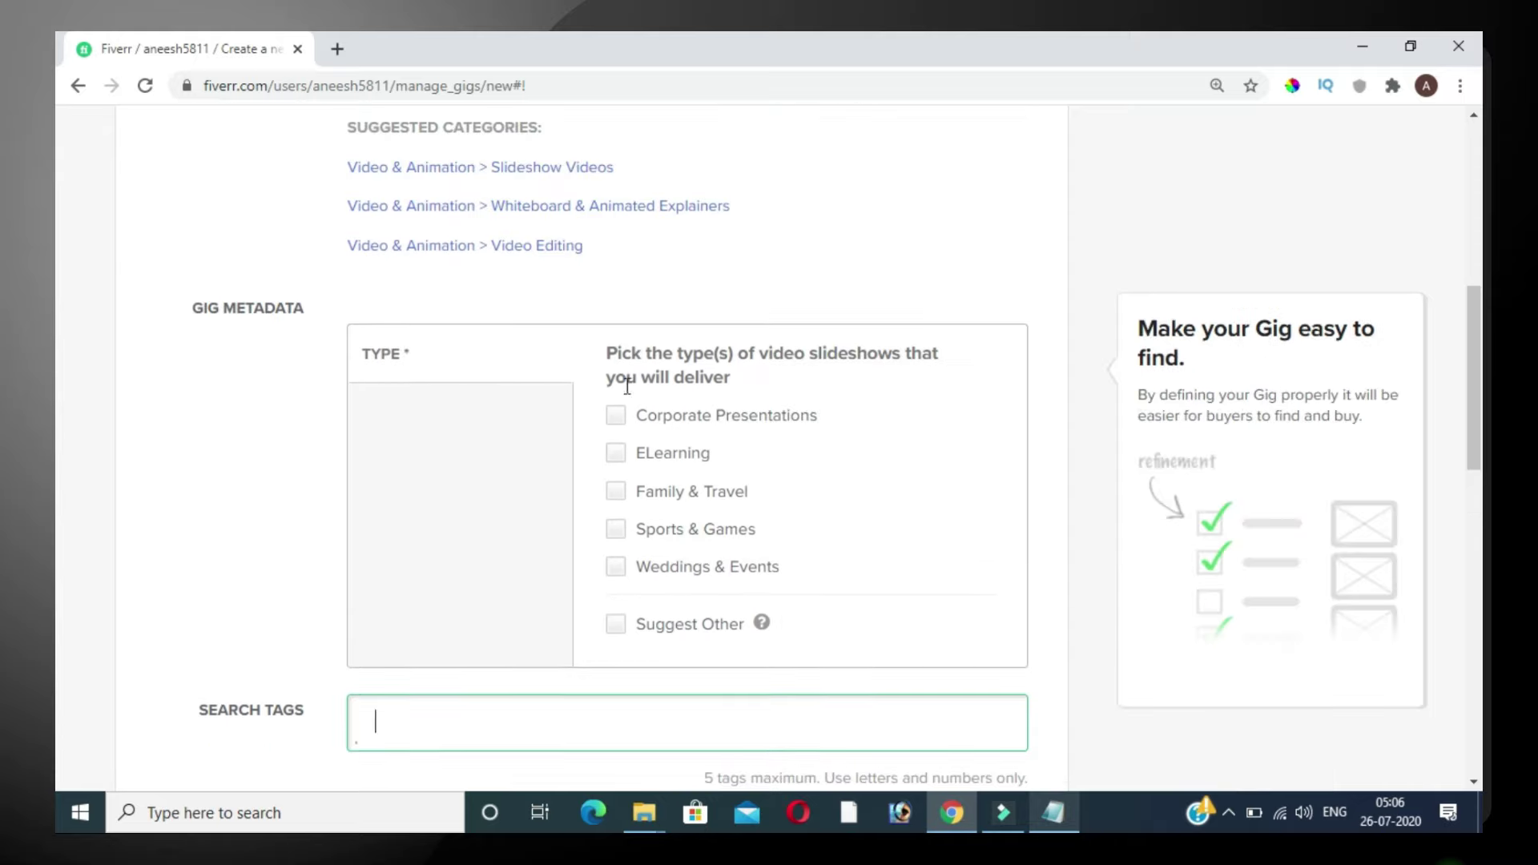
{"action": "left_click", "coordinate": [619, 415]}
{"action": "left_click", "coordinate": [617, 452]}
{"action": "left_click", "coordinate": [618, 493]}
{"action": "left_click", "coordinate": [615, 529]}
{"action": "left_click", "coordinate": [615, 566]}
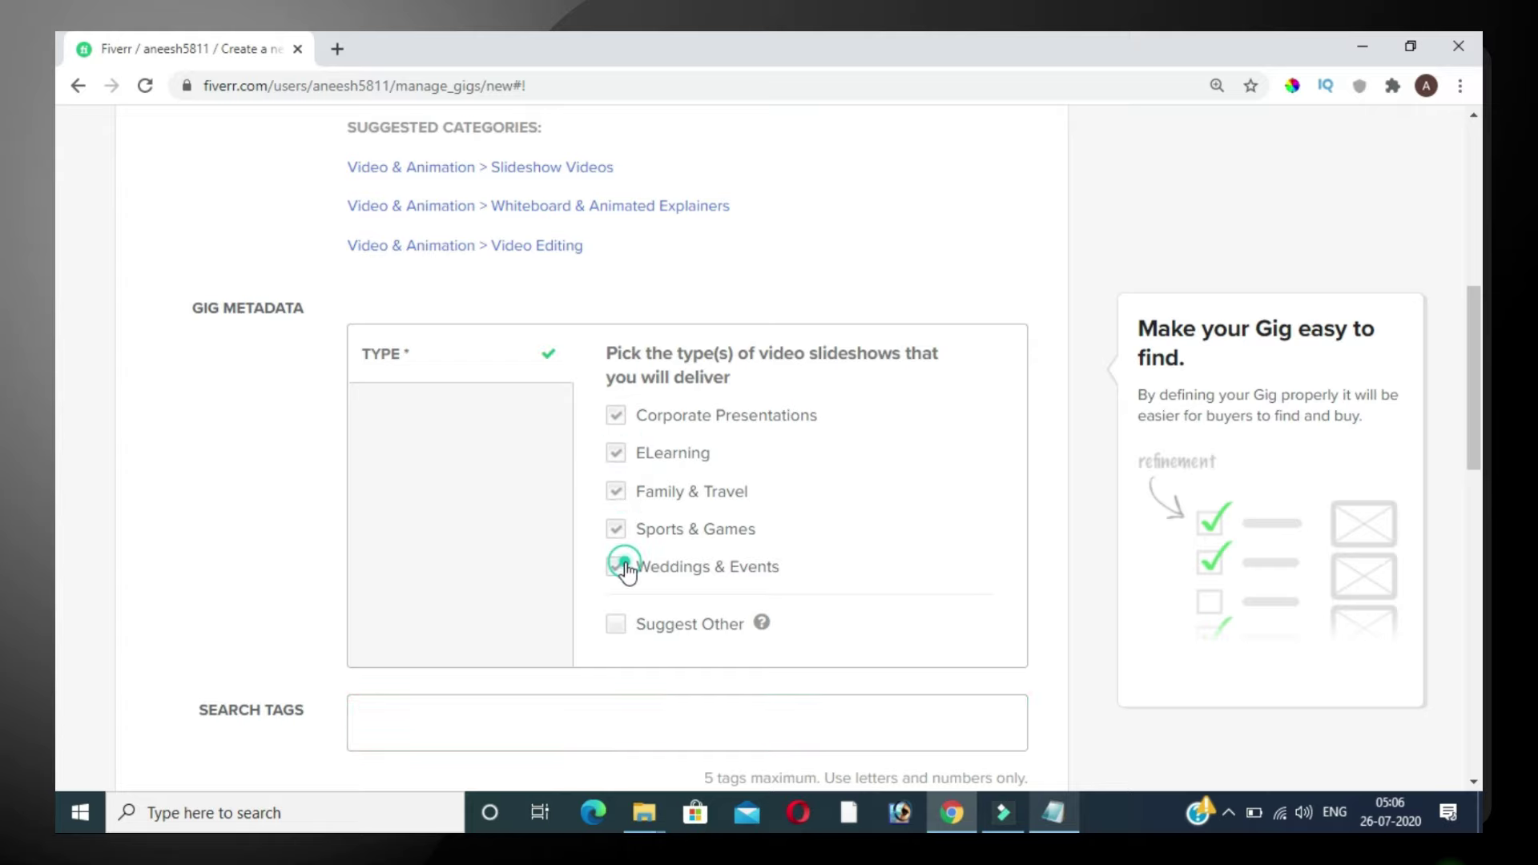
Add the search tags slideshow, photo slideshow and video slideshow, and save the overview to continue to pricing.
{"action": "scroll", "coordinate": [521, 594], "scroll_direction": "down", "scroll_amount": 1}
{"action": "left_click", "coordinate": [506, 619]}
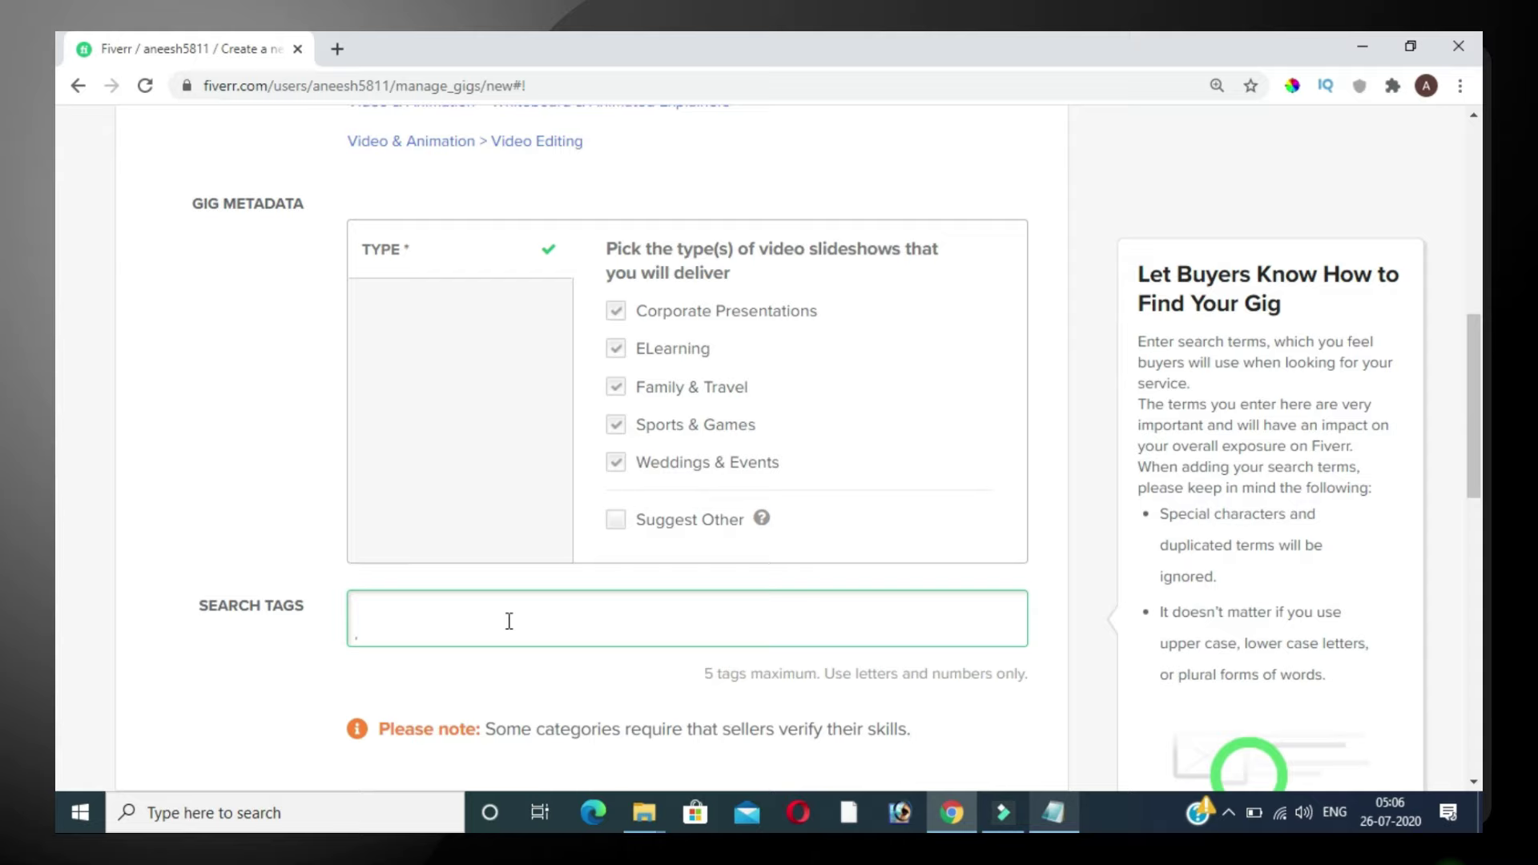
{"action": "key", "text": "ctrl+v"}
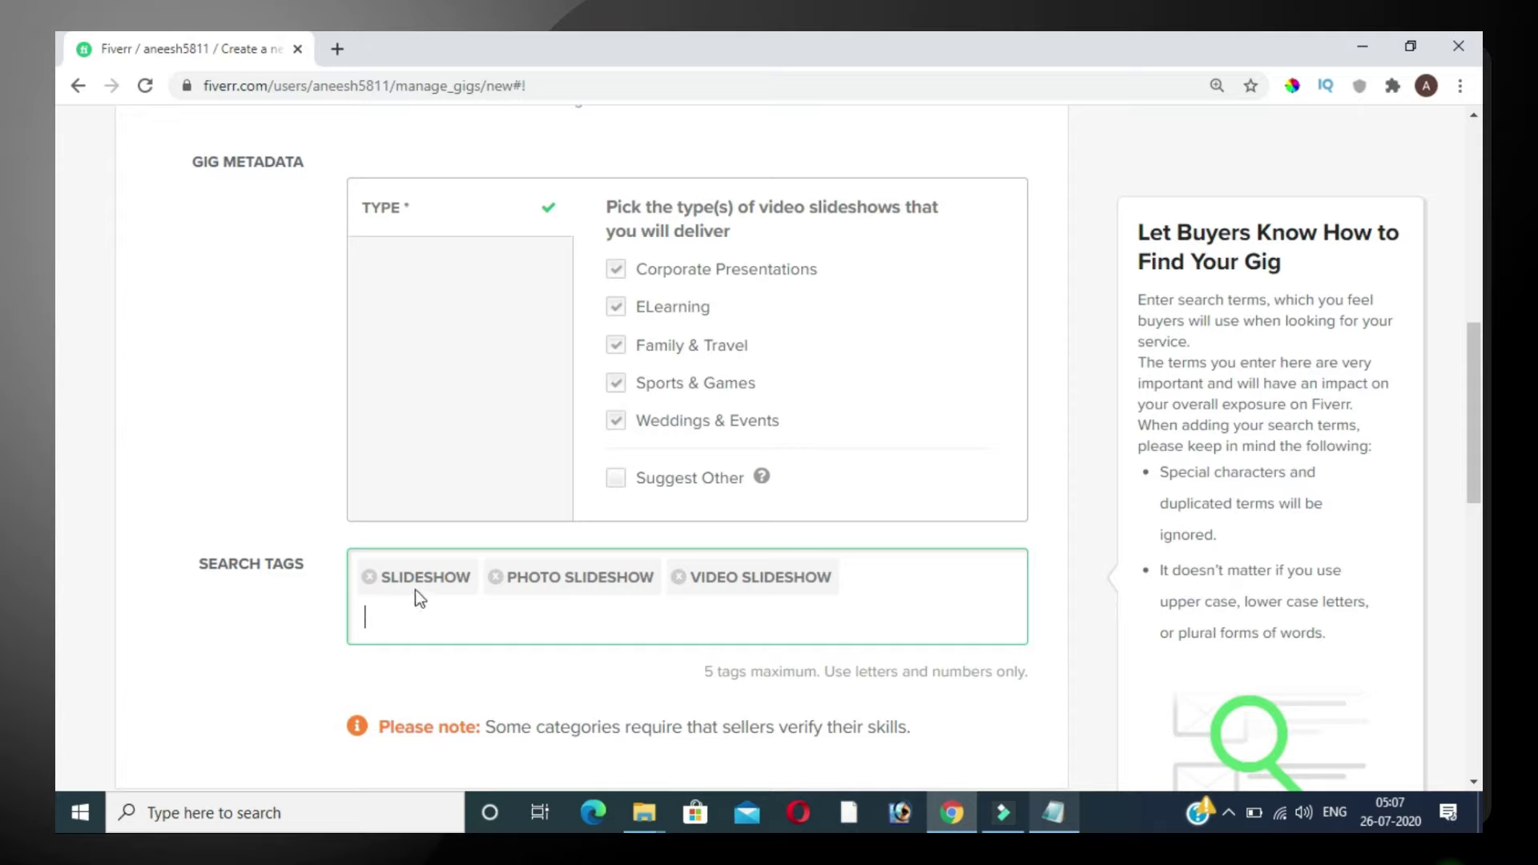
{"action": "scroll", "coordinate": [920, 599], "scroll_direction": "down", "scroll_amount": 3}
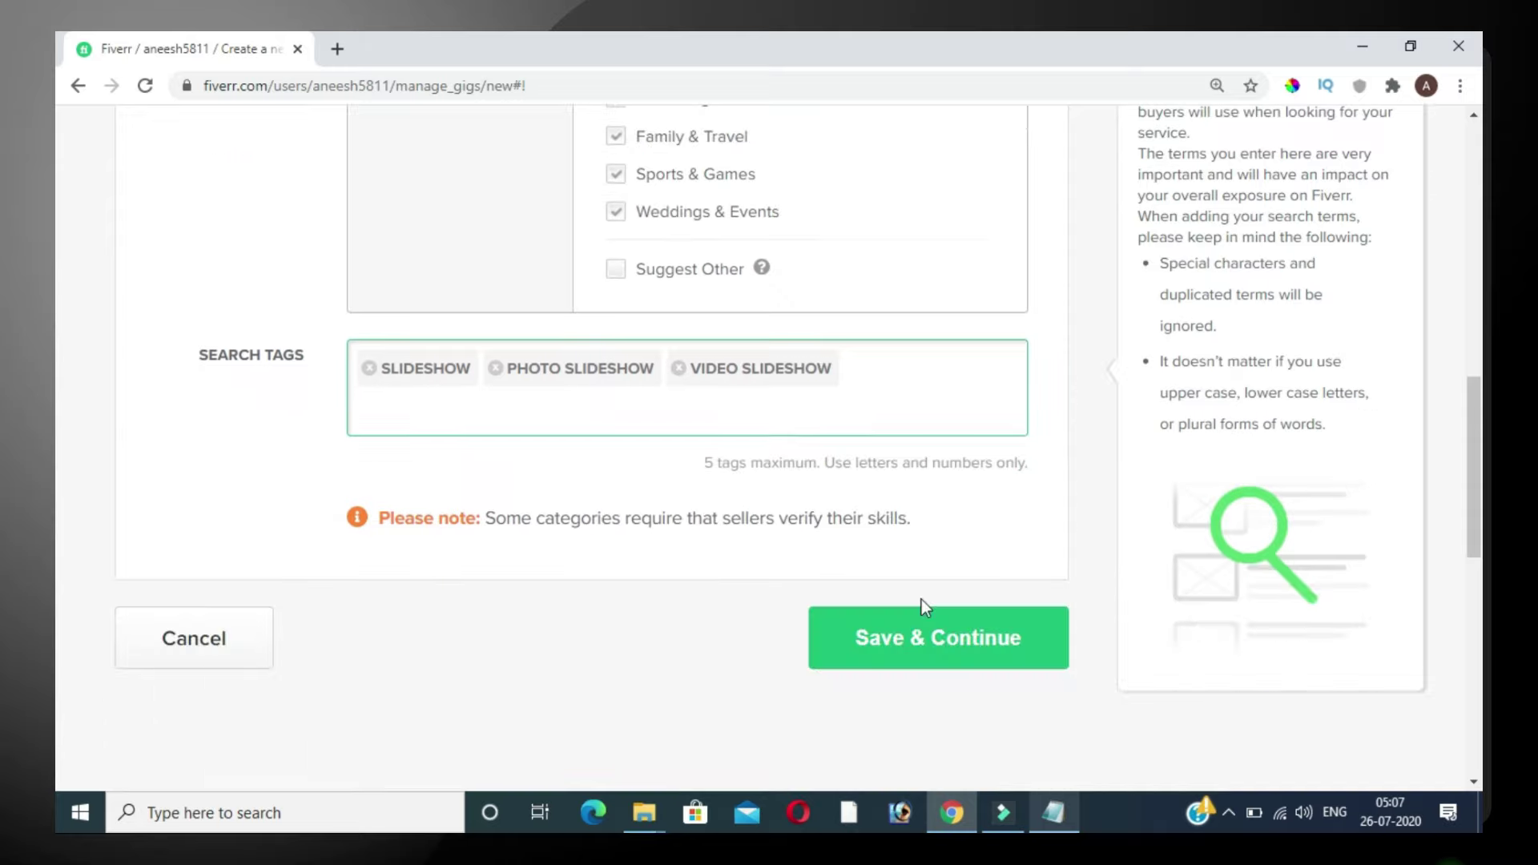
{"action": "left_click", "coordinate": [866, 627]}
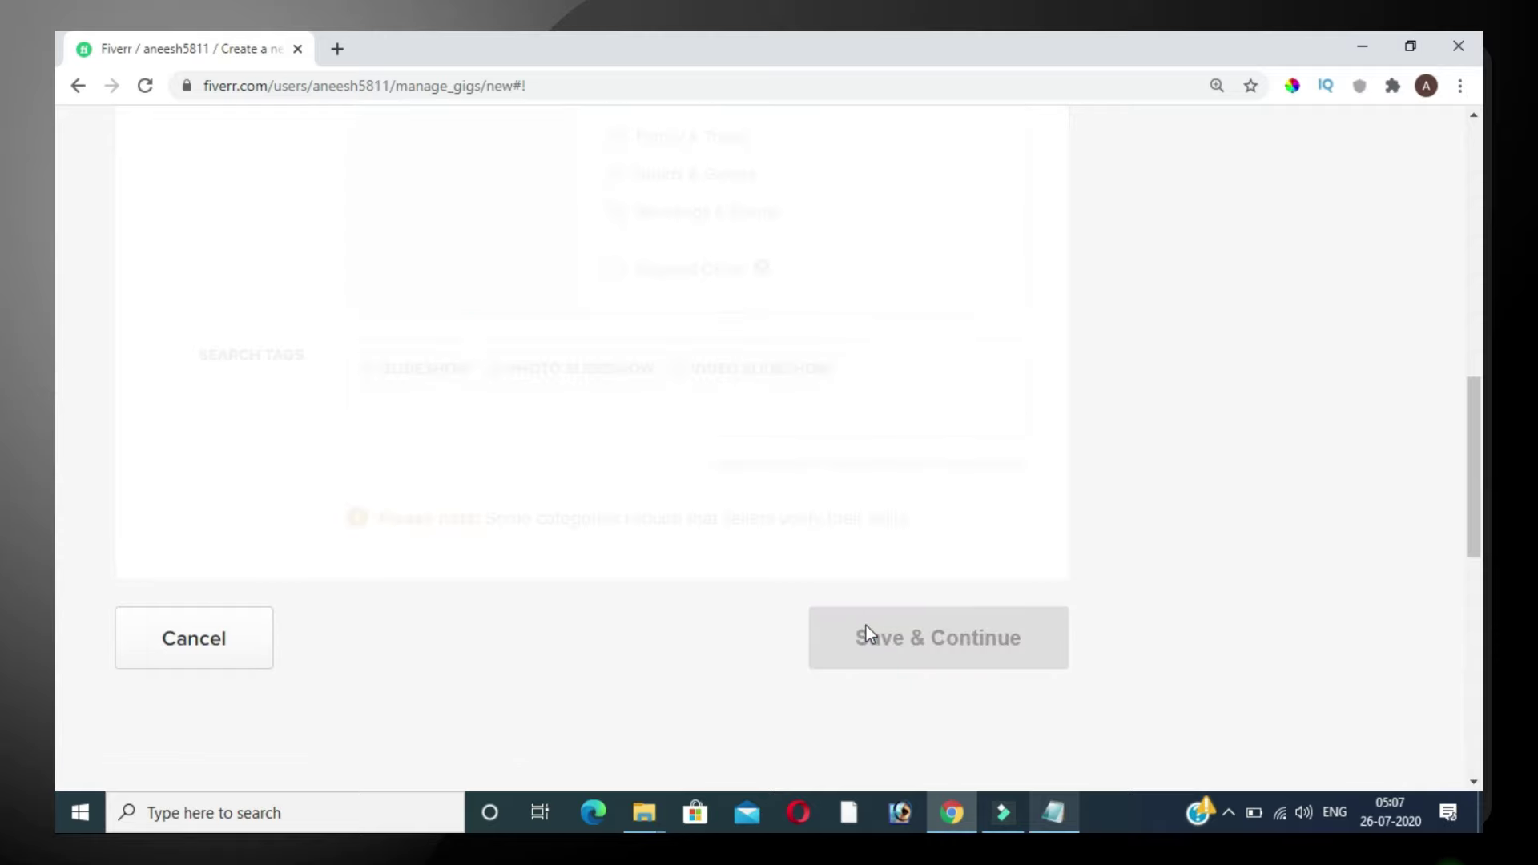
{"action": "scroll", "coordinate": [705, 545], "scroll_direction": "up", "scroll_amount": 2}
{"action": "scroll", "coordinate": [650, 520], "scroll_direction": "up", "scroll_amount": 6}
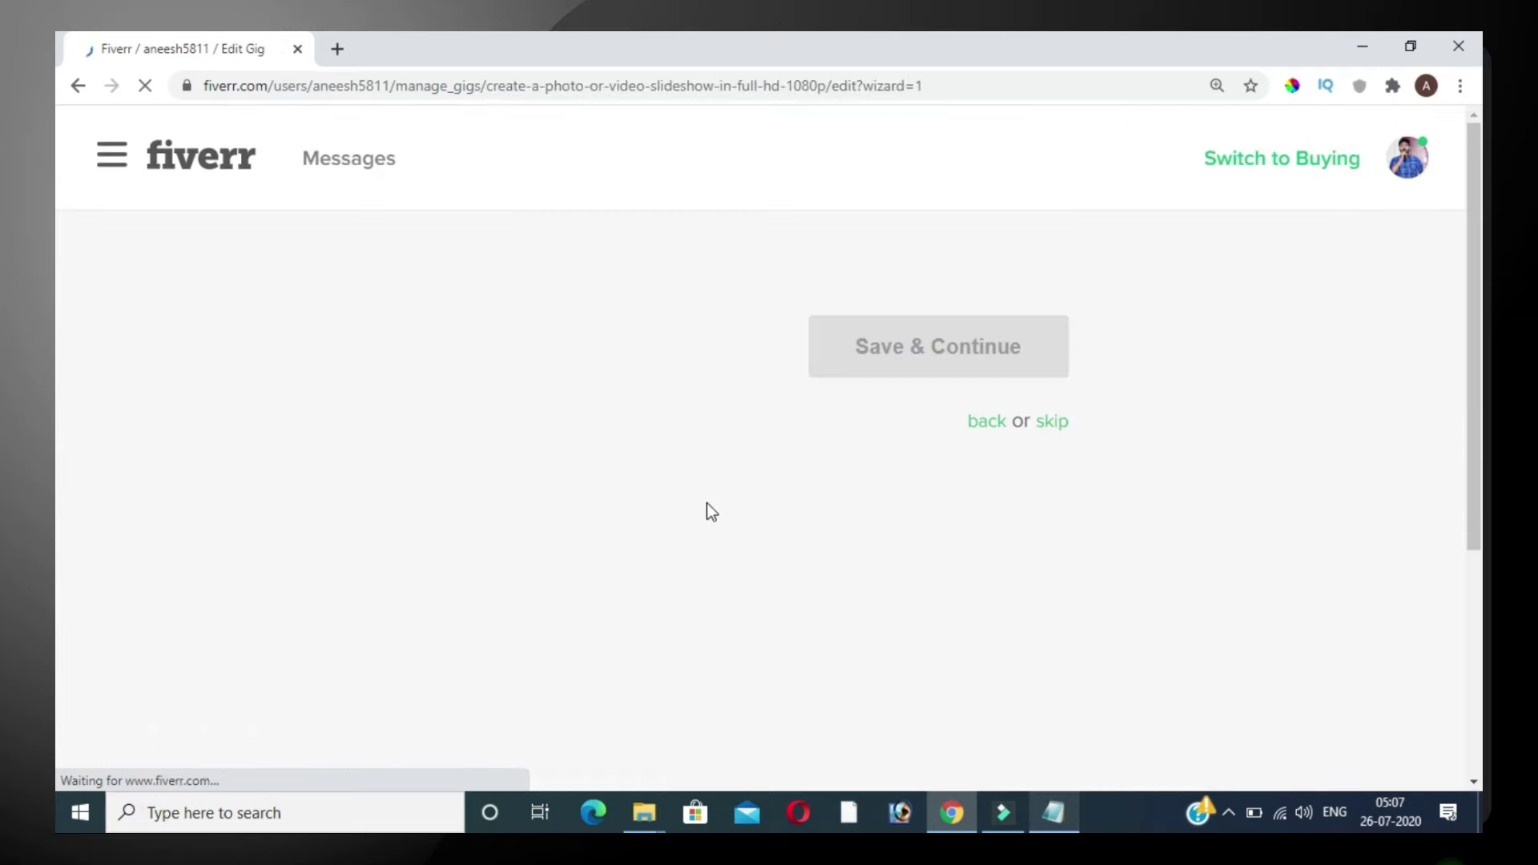
Name the Basic, Standard and Premium packages Silver, Gold and Premium, described as "1 Min video", "2 Min Video" and "3 Min Video".
{"action": "scroll", "coordinate": [689, 472], "scroll_direction": "down", "scroll_amount": 2}
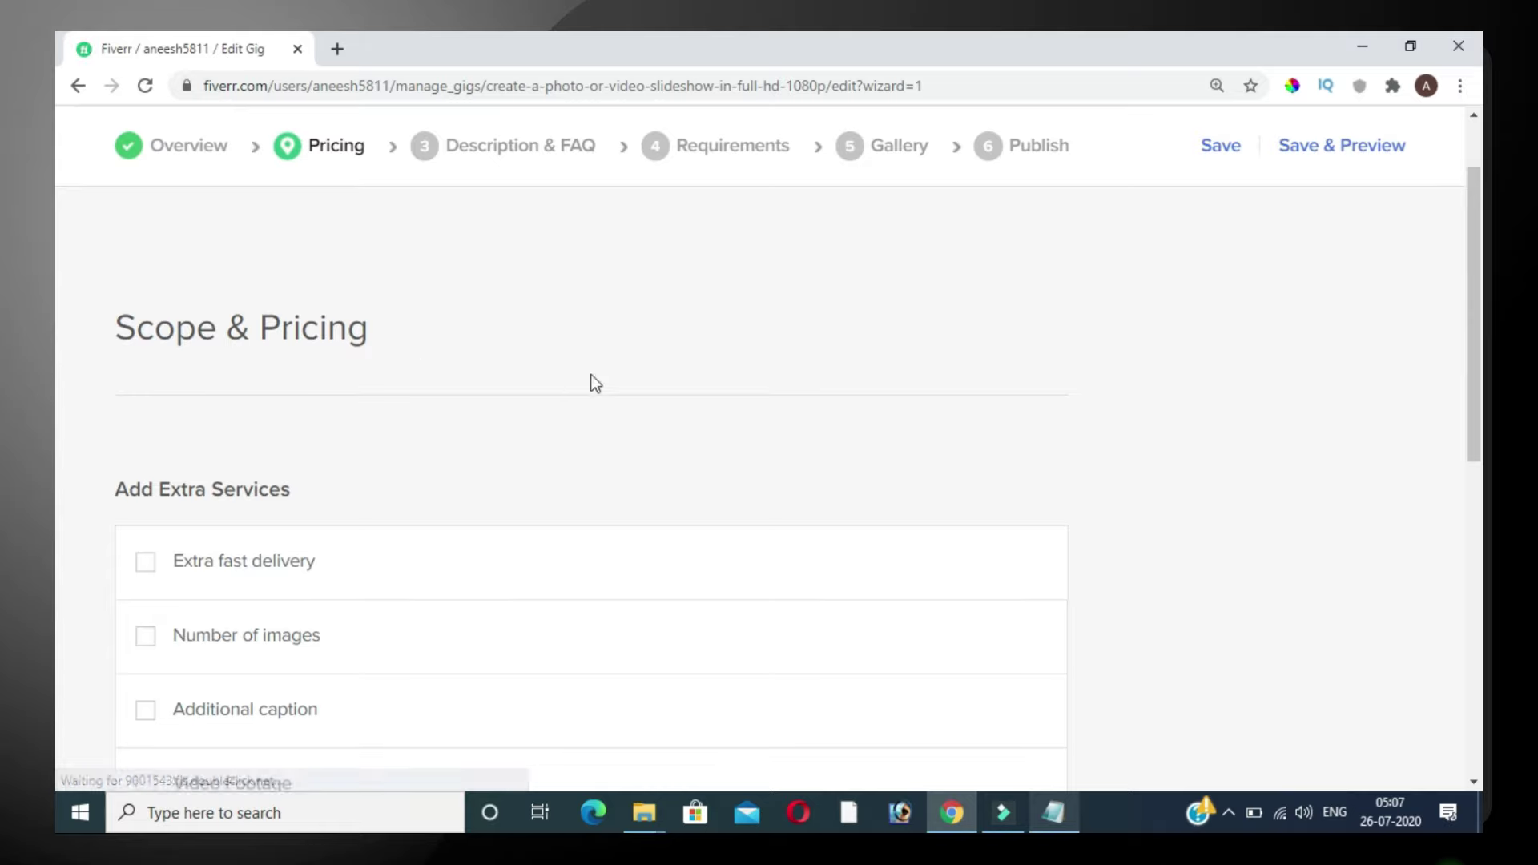
{"action": "scroll", "coordinate": [640, 401], "scroll_direction": "down", "scroll_amount": 2}
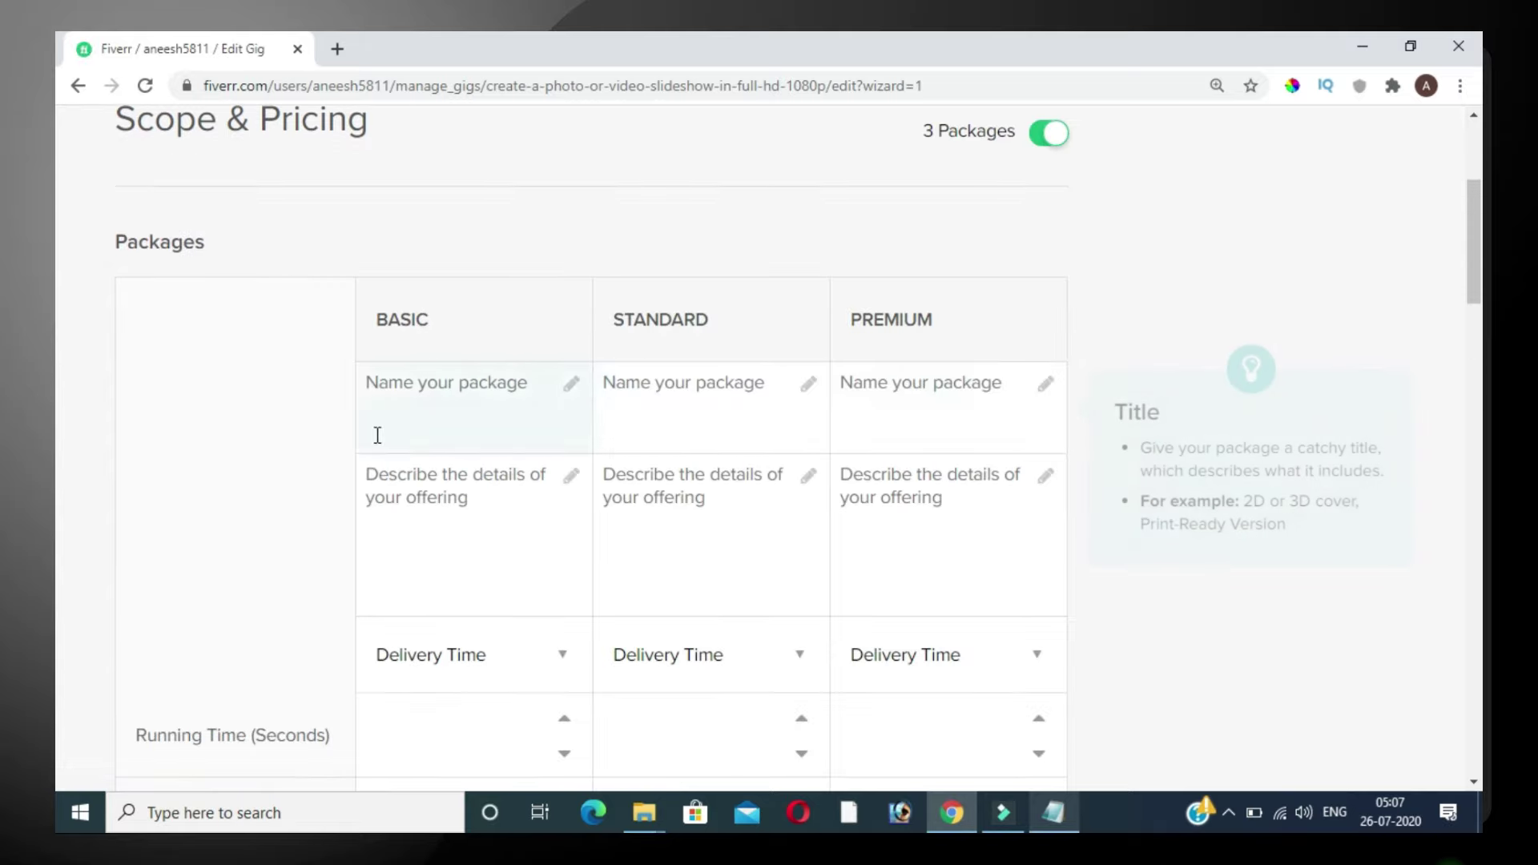
{"action": "left_click", "coordinate": [459, 390]}
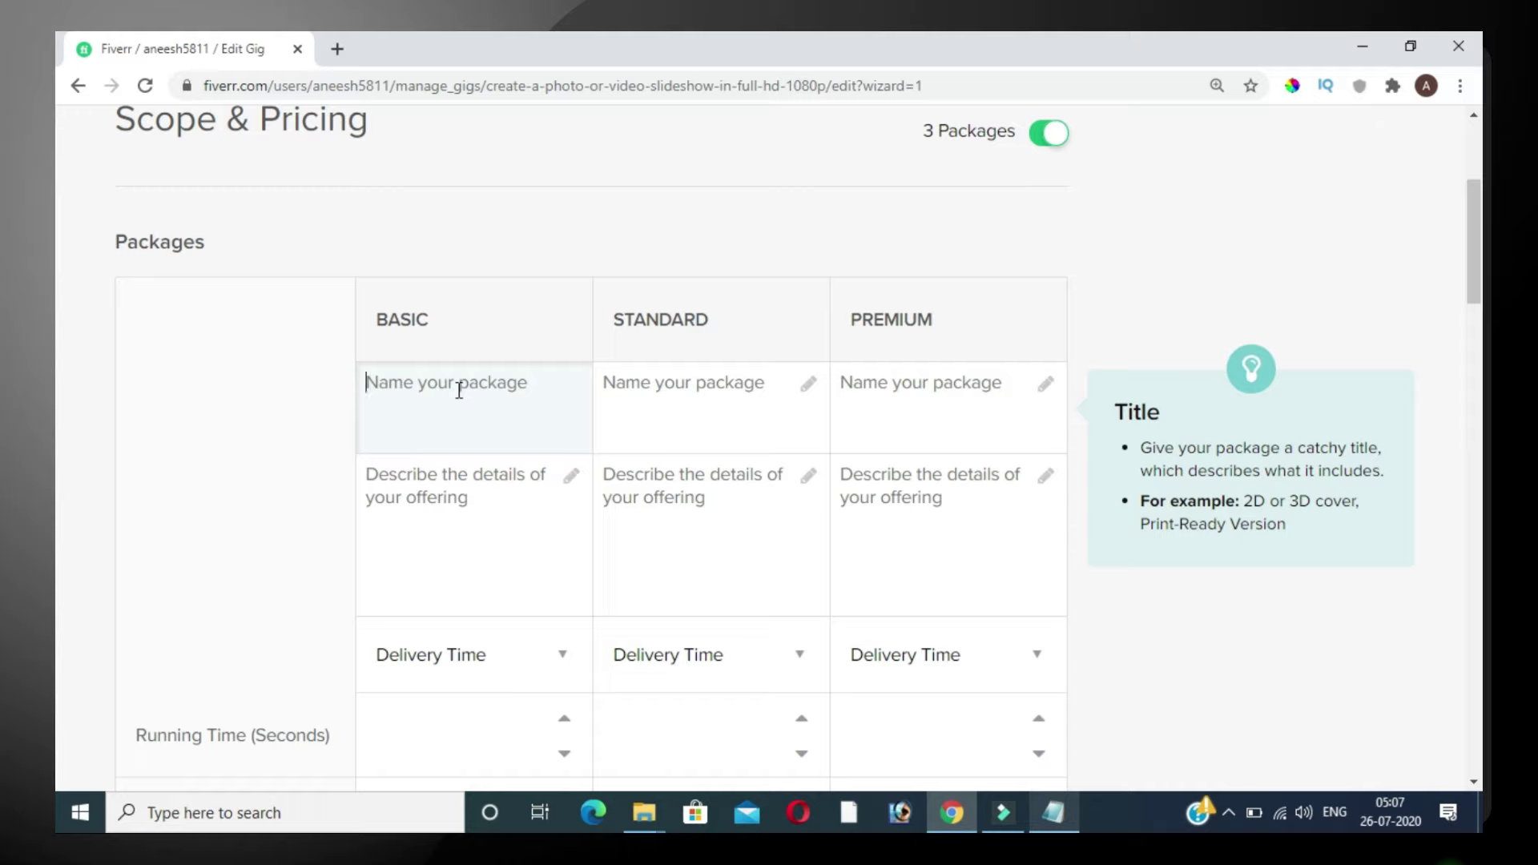
{"action": "mouse_move", "coordinate": [464, 521]}
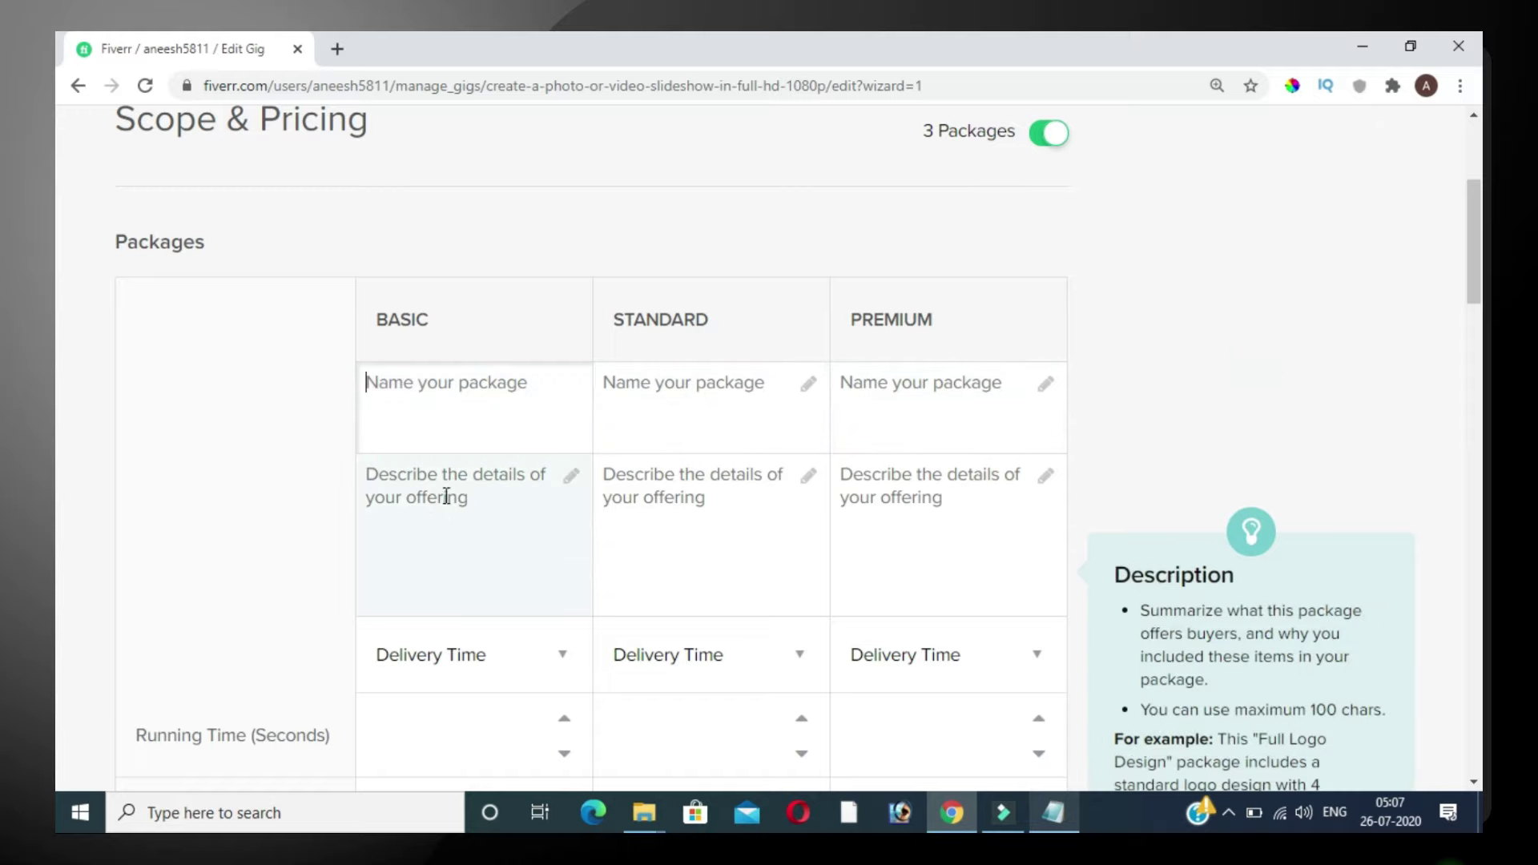
{"action": "scroll", "coordinate": [492, 488], "scroll_direction": "down", "scroll_amount": 1}
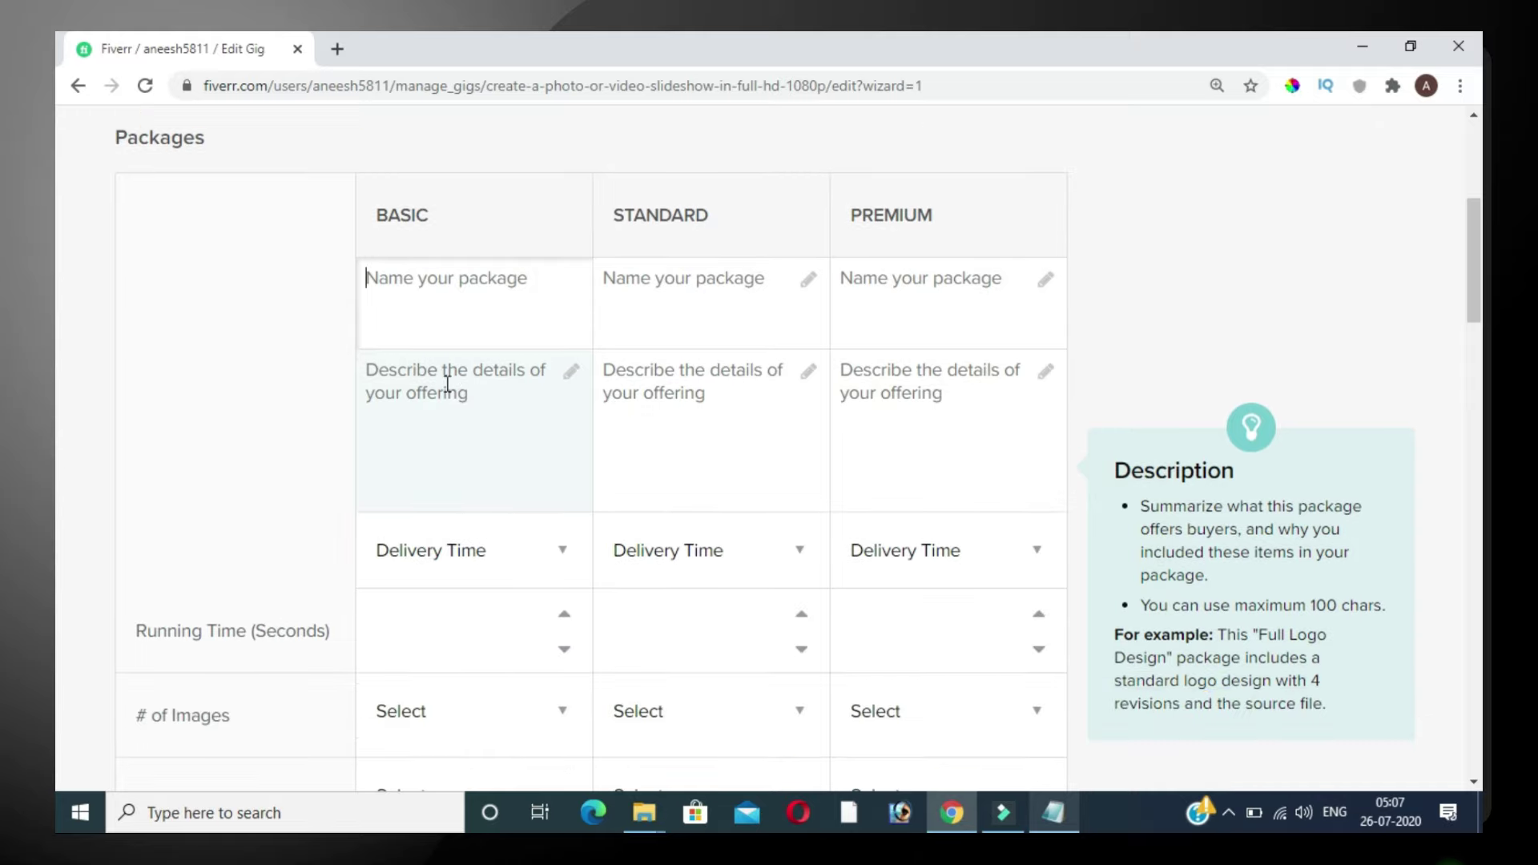
{"action": "left_click", "coordinate": [477, 398]}
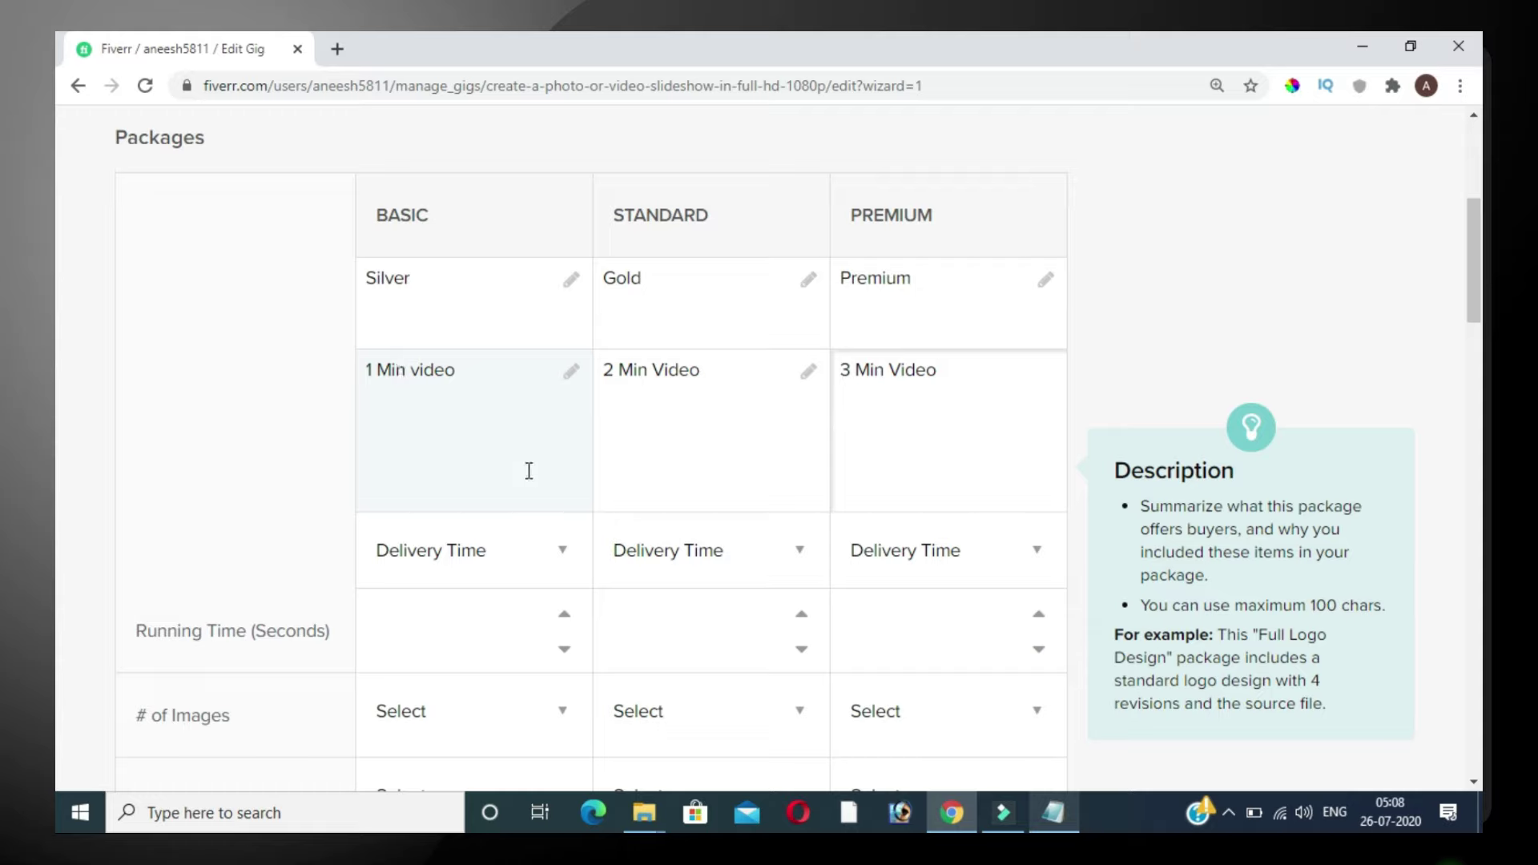
Set the delivery time of the Basic, Standard and Premium packages to 1 Day Delivery.
{"action": "scroll", "coordinate": [467, 427], "scroll_direction": "down", "scroll_amount": 1}
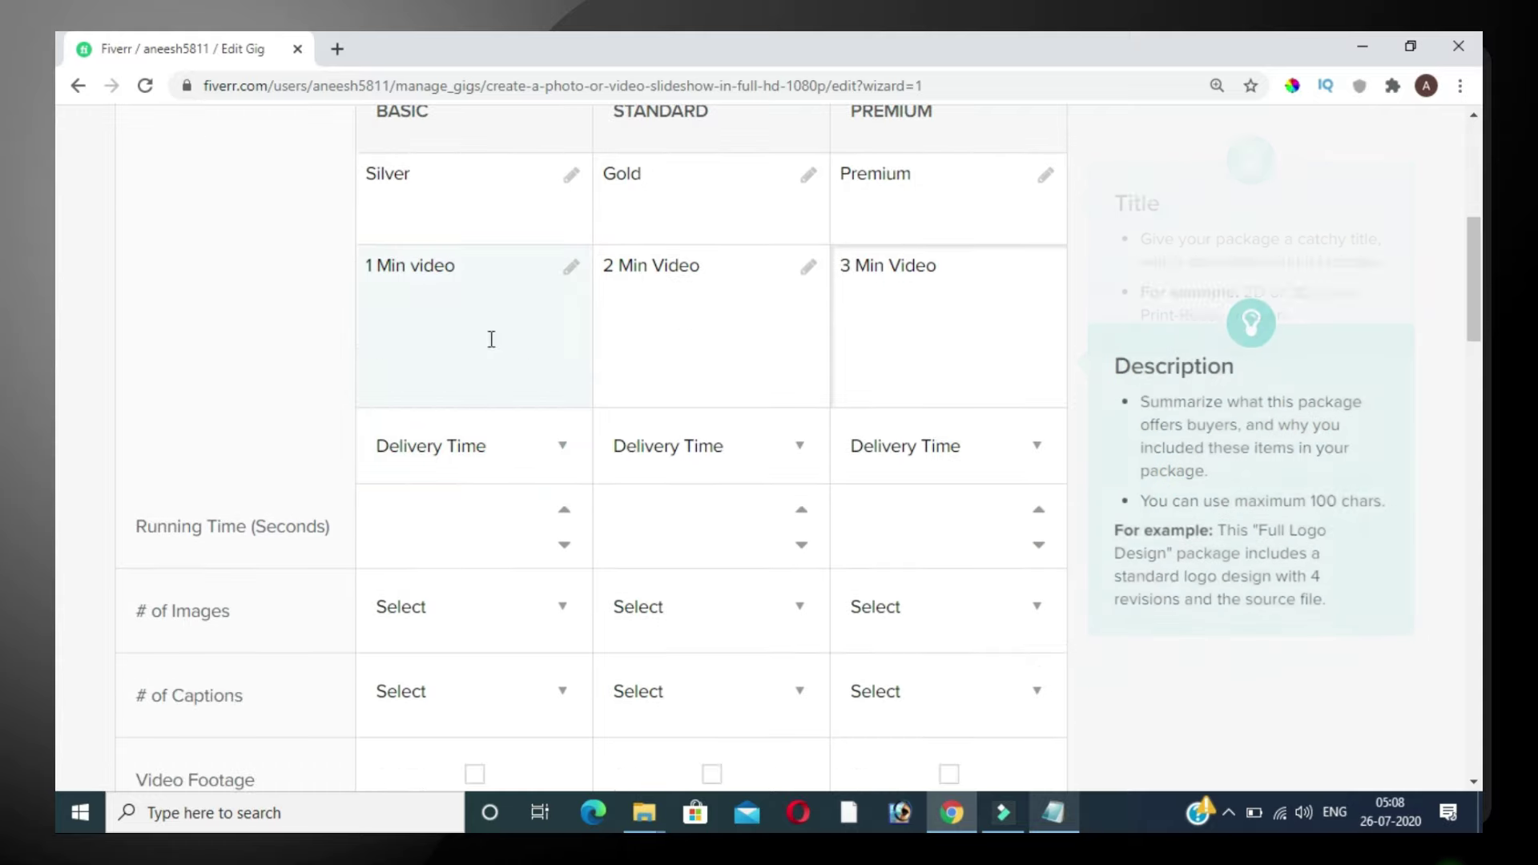
{"action": "left_click", "coordinate": [513, 455]}
{"action": "left_click", "coordinate": [422, 446]}
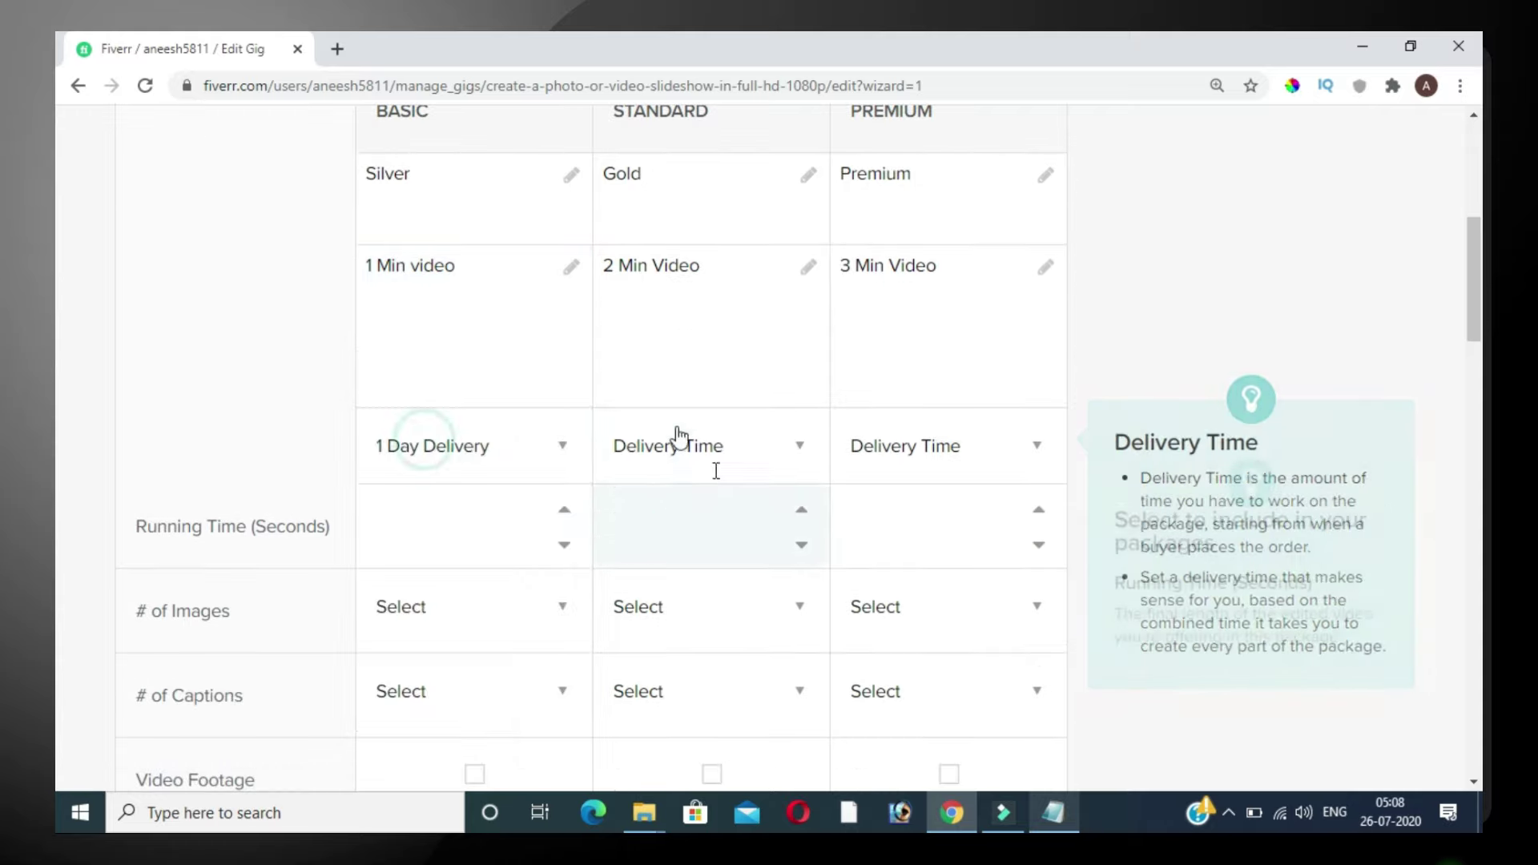
{"action": "left_click", "coordinate": [693, 469]}
{"action": "left_click", "coordinate": [680, 450]}
{"action": "left_click", "coordinate": [925, 453]}
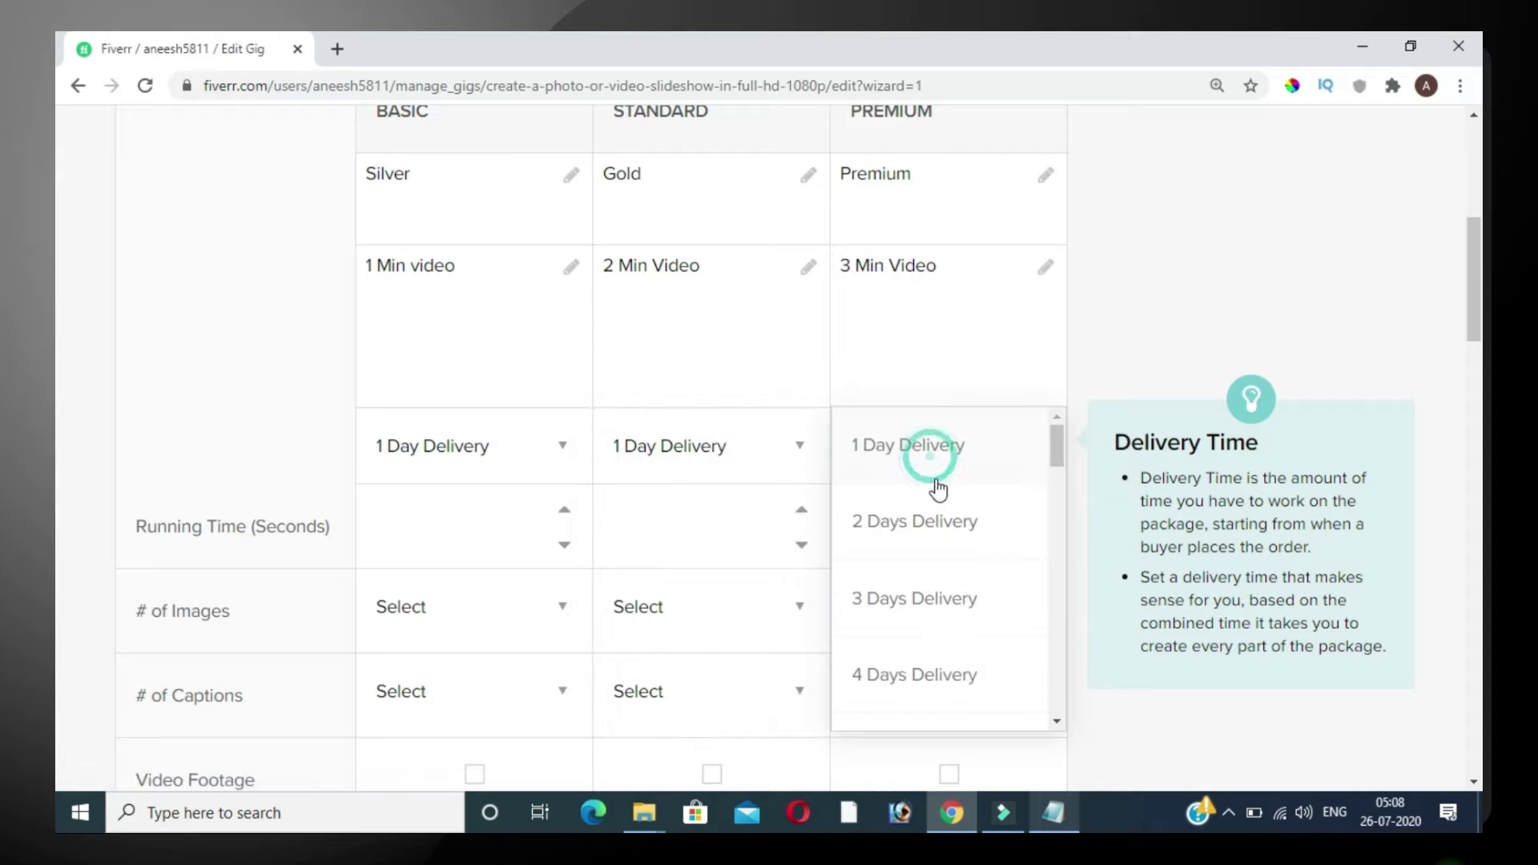
{"action": "left_click", "coordinate": [925, 447]}
Set the running time to 60 seconds for Basic, 120 for Standard and 180 for Premium.
{"action": "scroll", "coordinate": [539, 423], "scroll_direction": "down", "scroll_amount": 2}
{"action": "scroll", "coordinate": [506, 426], "scroll_direction": "up", "scroll_amount": 1}
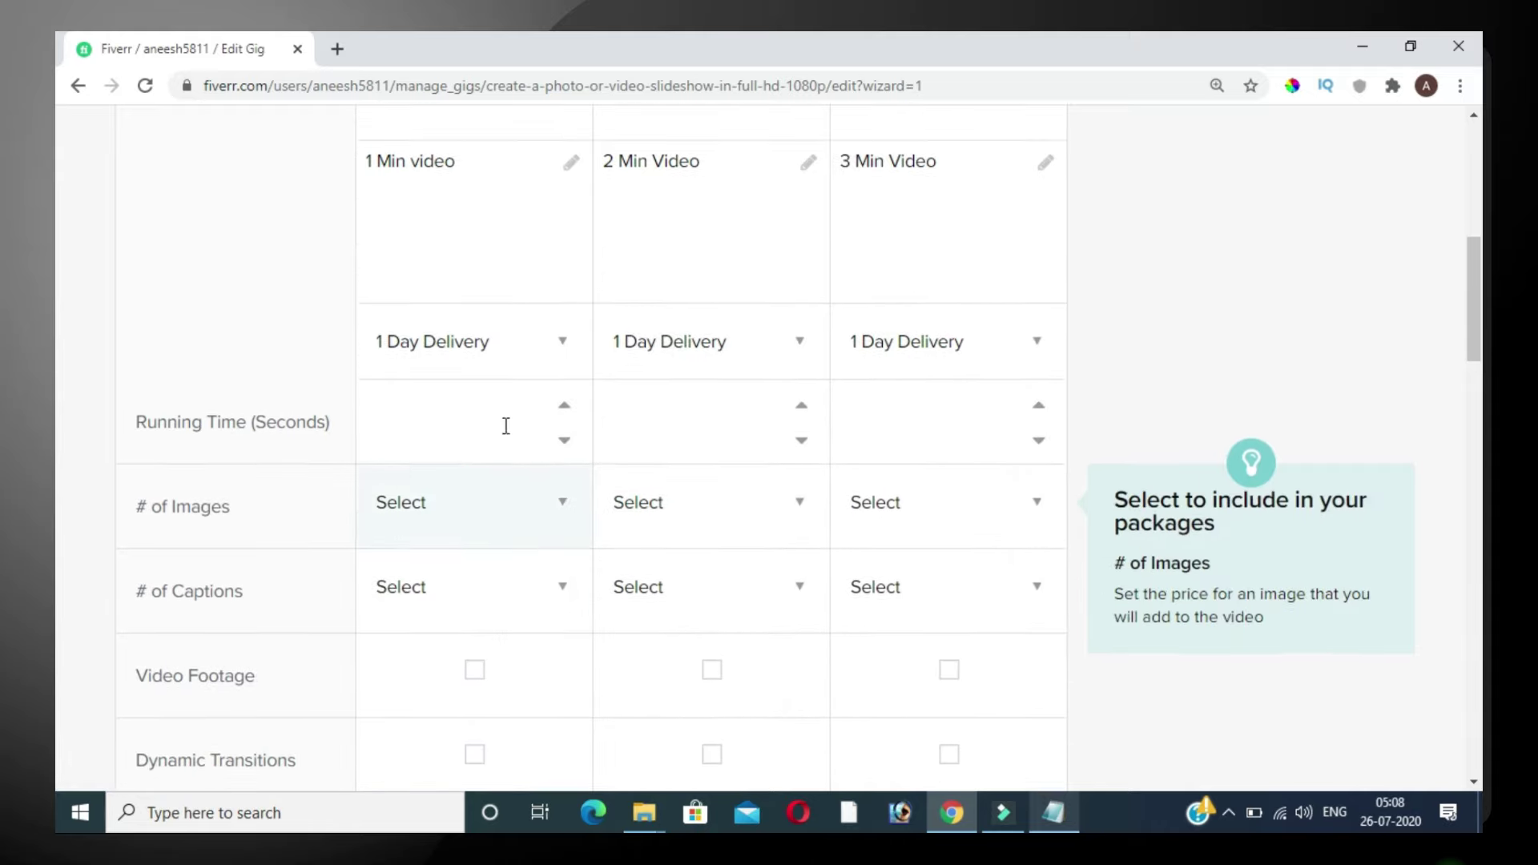
{"action": "scroll", "coordinate": [561, 401], "scroll_direction": "up", "scroll_amount": 2}
{"action": "scroll", "coordinate": [521, 497], "scroll_direction": "down", "scroll_amount": 1}
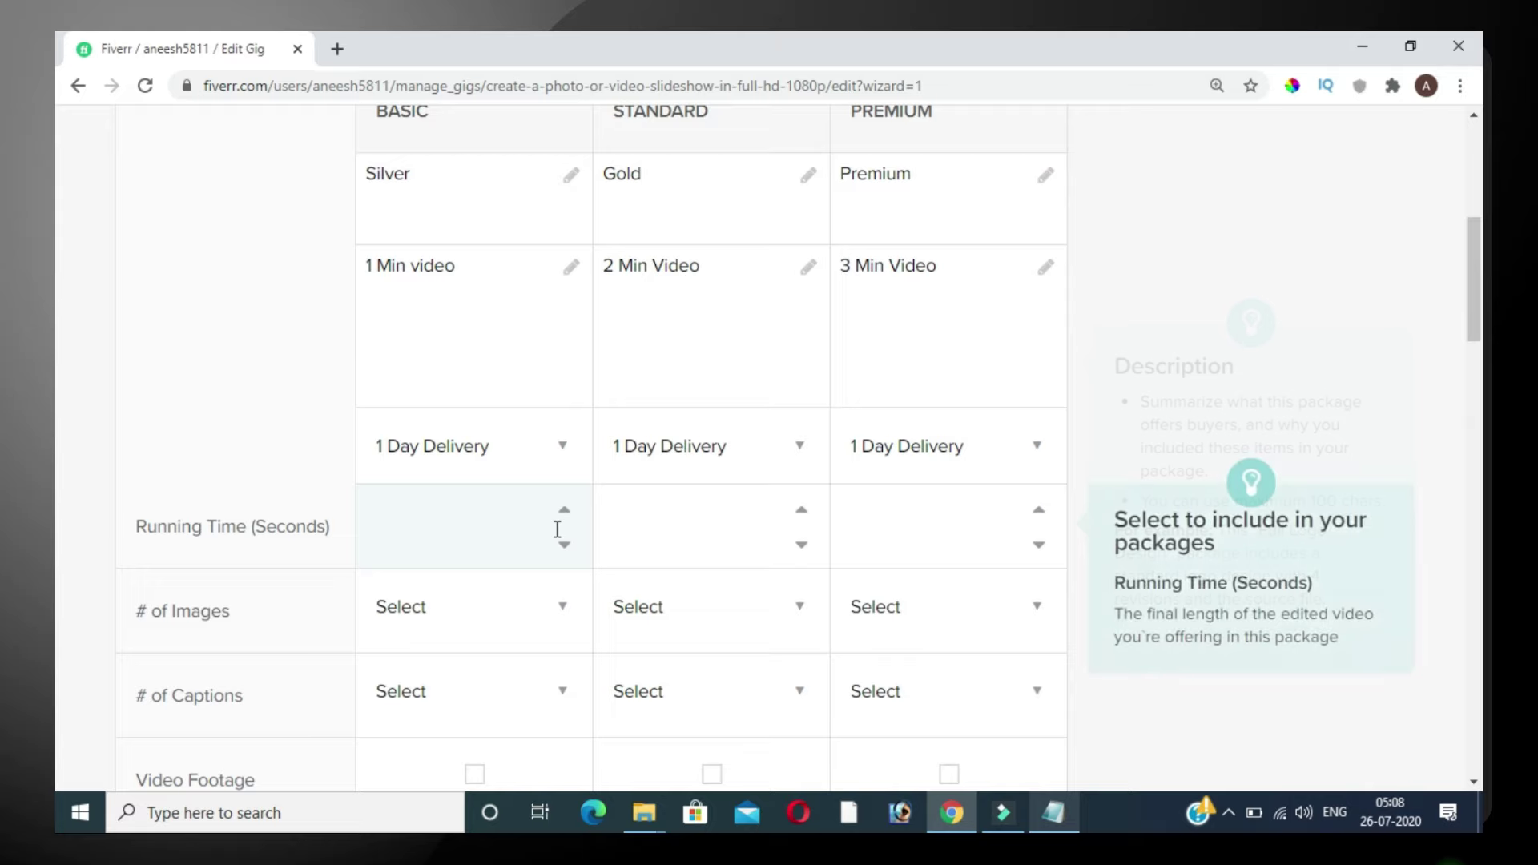
{"action": "left_click", "coordinate": [569, 543]}
{"action": "left_click", "coordinate": [507, 526]}
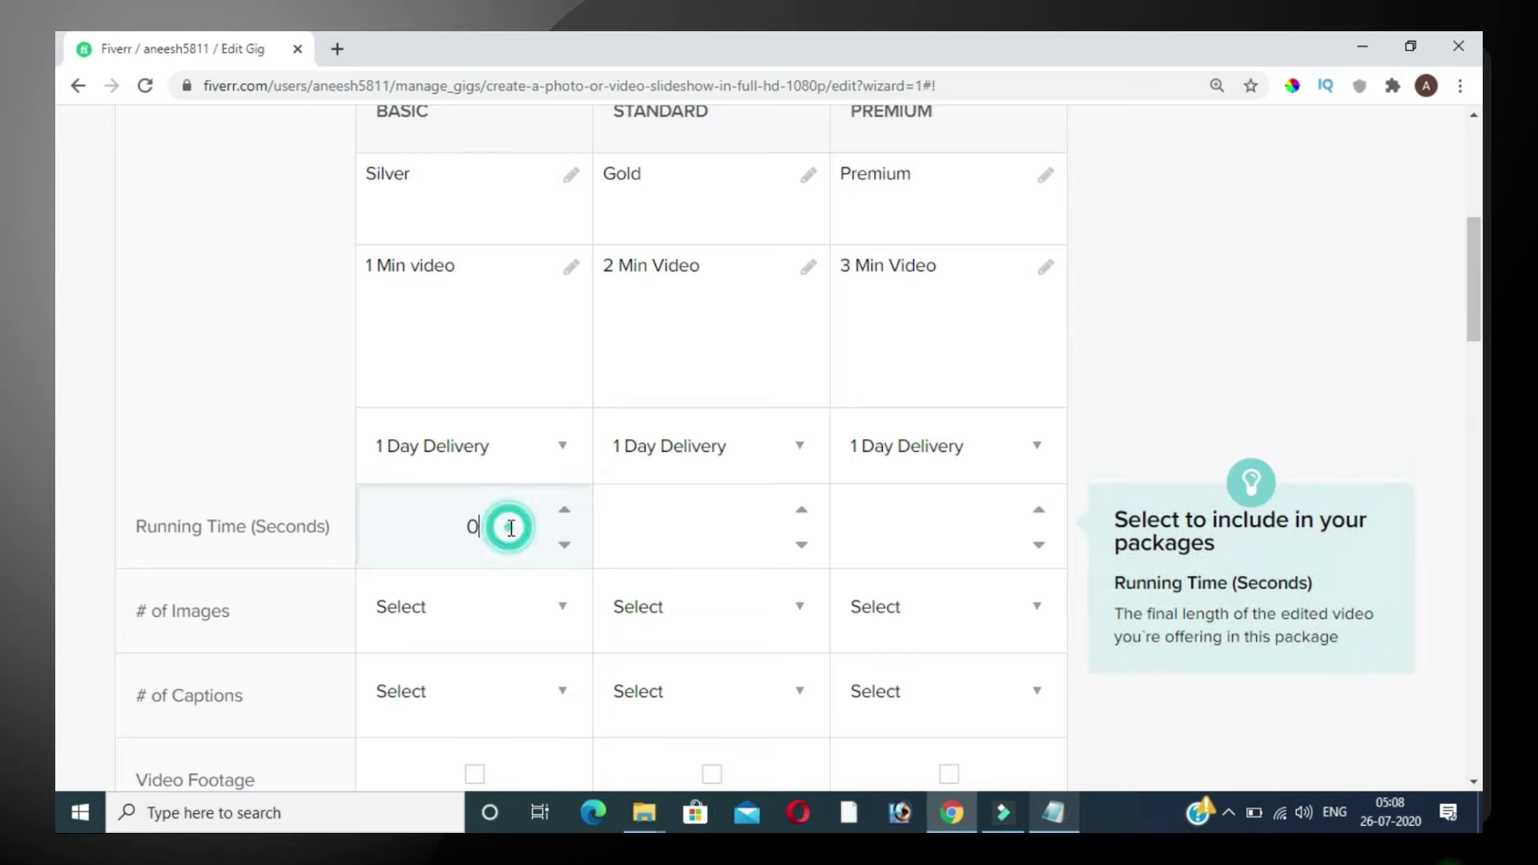
{"action": "left_click", "coordinate": [469, 521]}
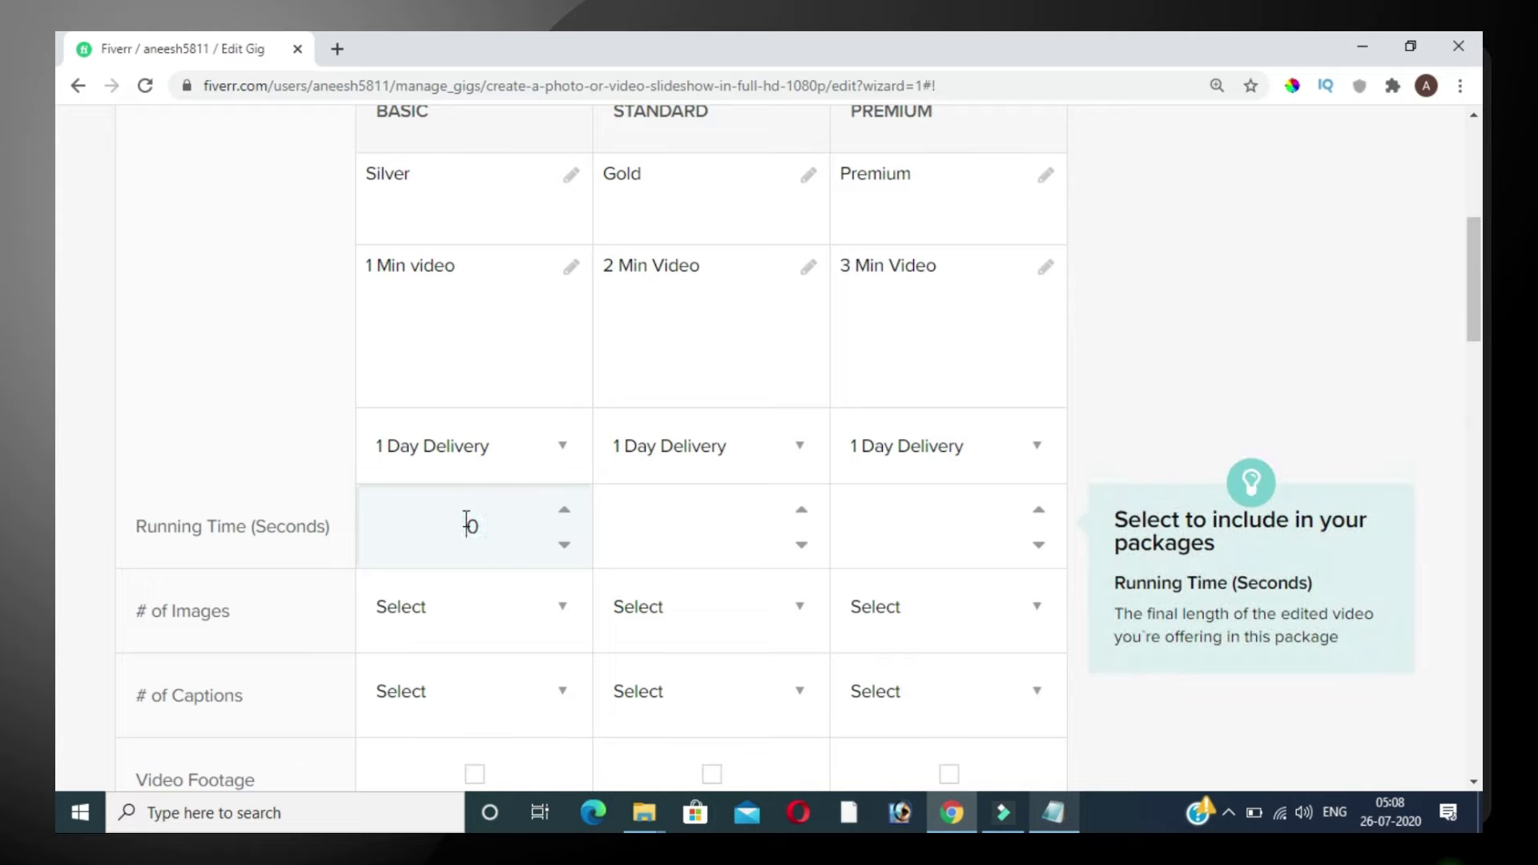
{"action": "left_click", "coordinate": [753, 514]}
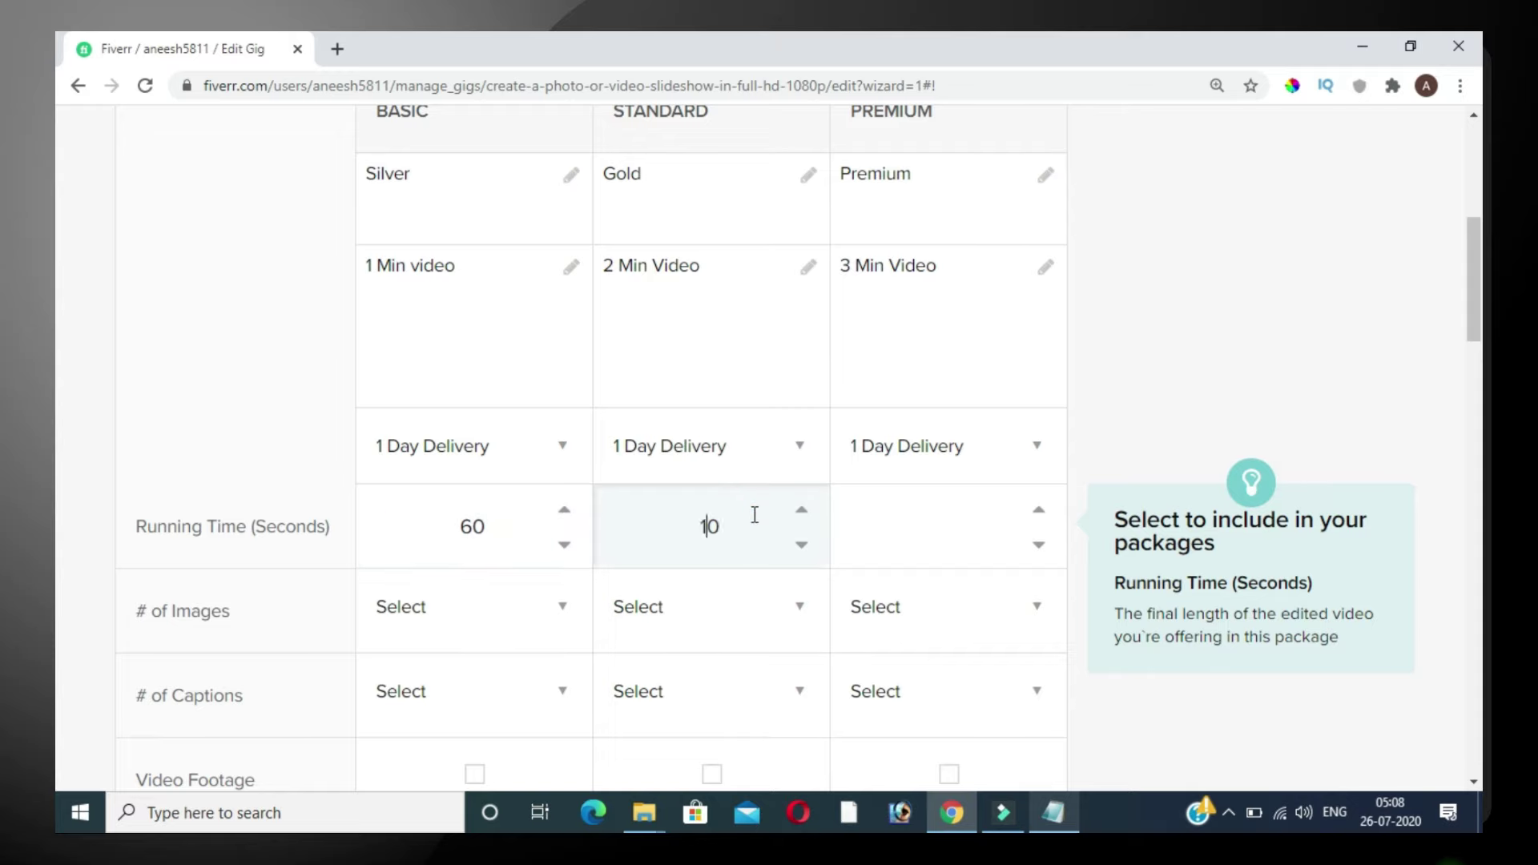
{"action": "left_click", "coordinate": [901, 516]}
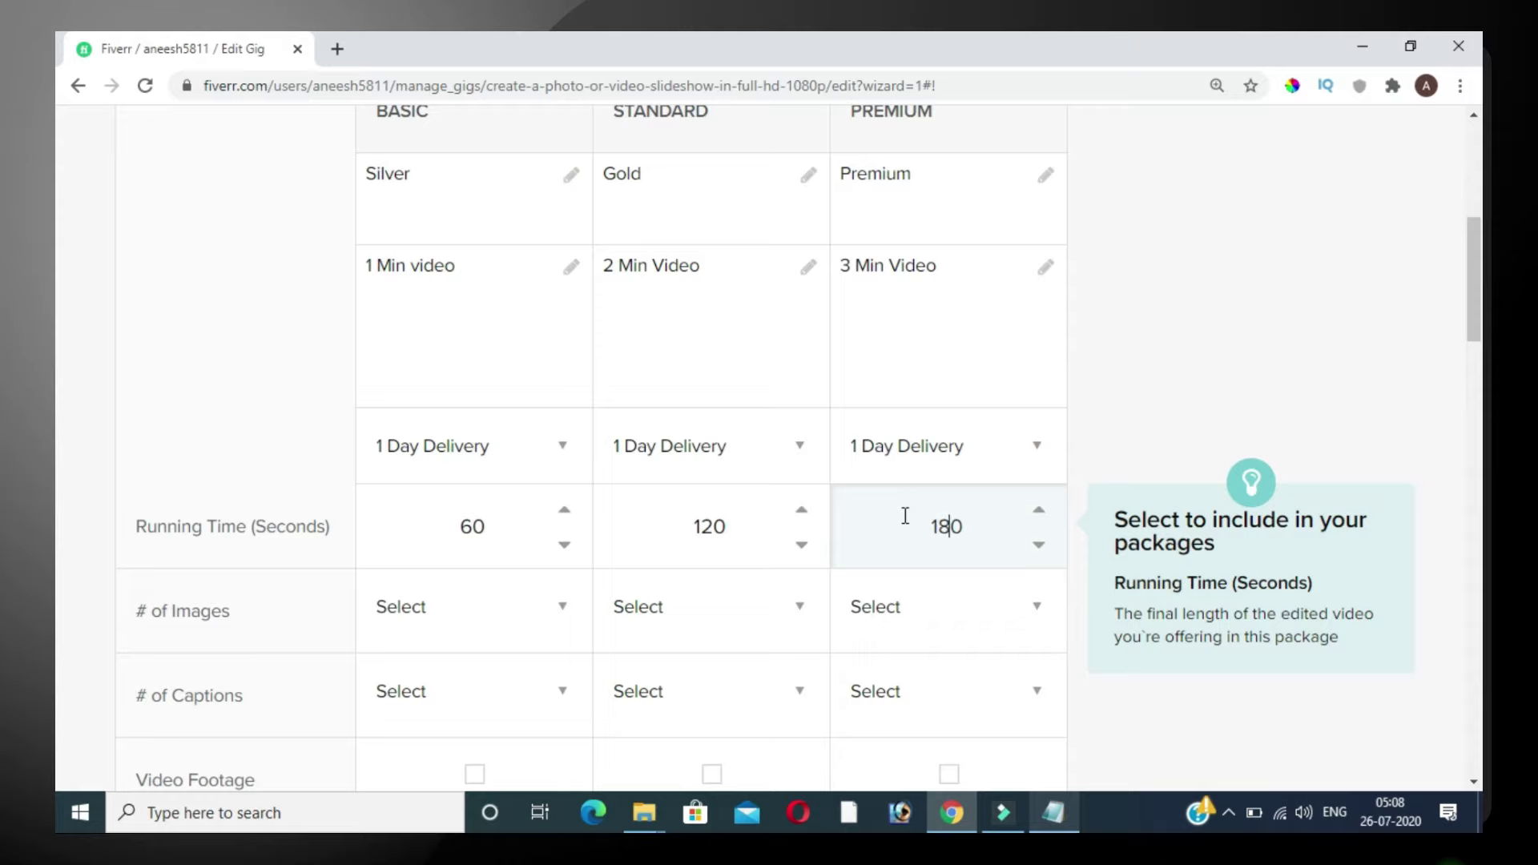
Set the number of images in the Basic package to 25.
{"action": "scroll", "coordinate": [604, 471], "scroll_direction": "down", "scroll_amount": 2}
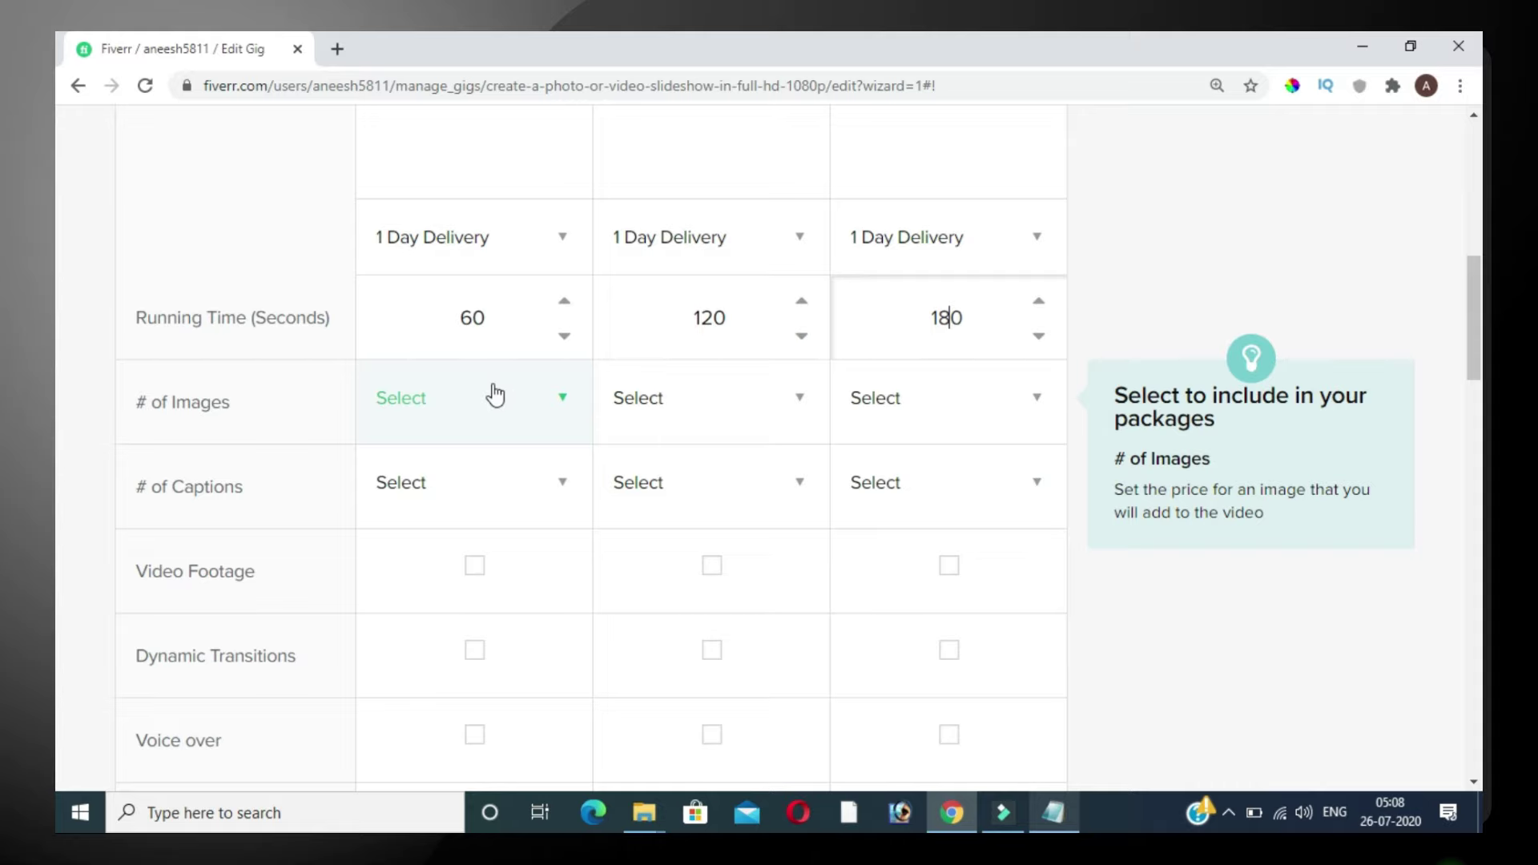
{"action": "left_click", "coordinate": [538, 409]}
{"action": "scroll", "coordinate": [465, 550], "scroll_direction": "down", "scroll_amount": 3}
{"action": "scroll", "coordinate": [467, 551], "scroll_direction": "down", "scroll_amount": 12}
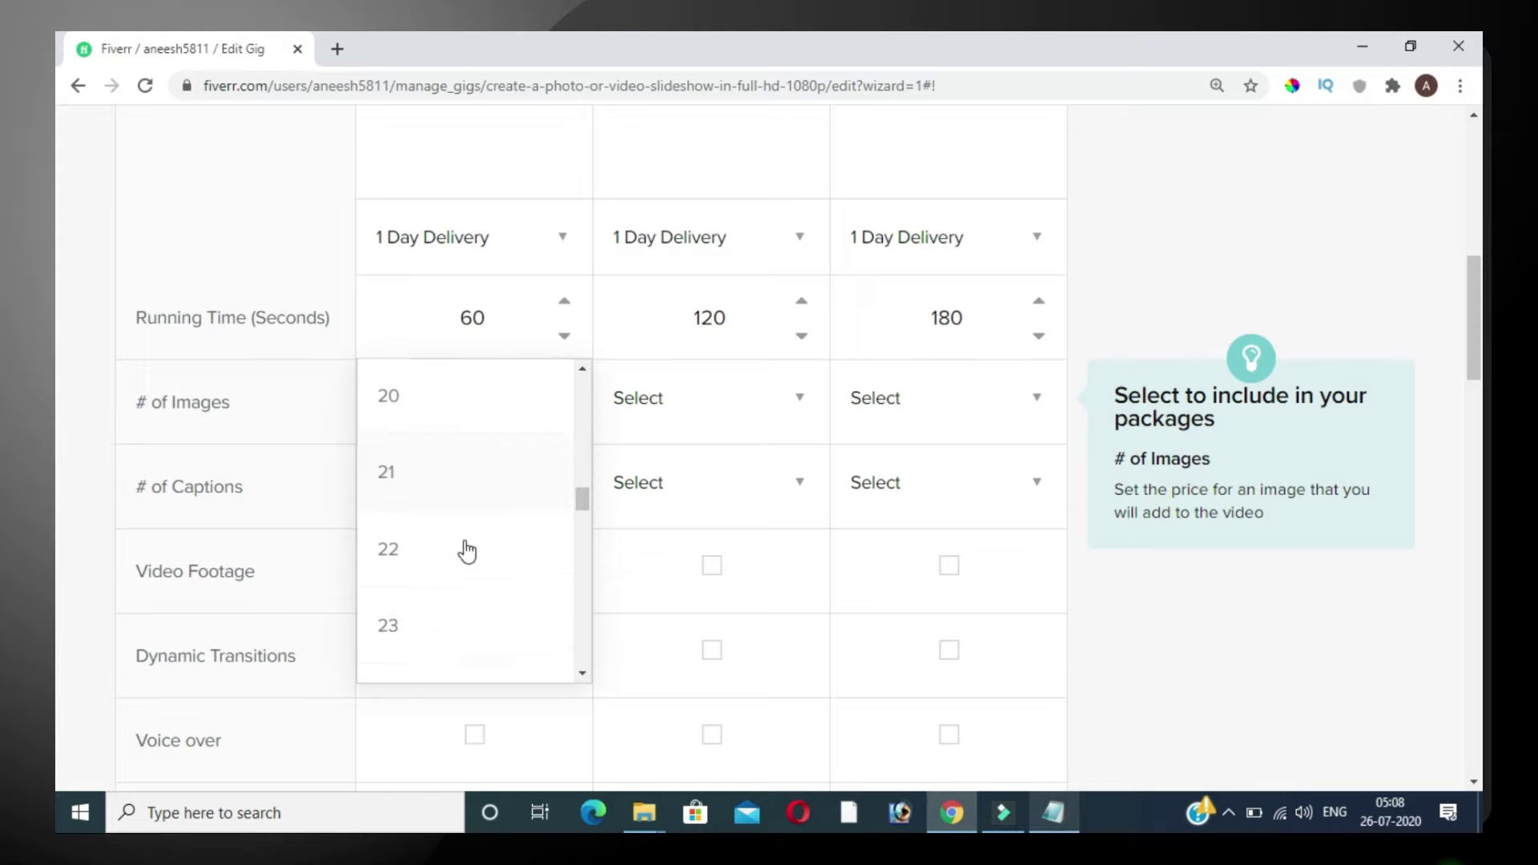
{"action": "scroll", "coordinate": [465, 550], "scroll_direction": "down", "scroll_amount": 4}
{"action": "left_click", "coordinate": [442, 440]}
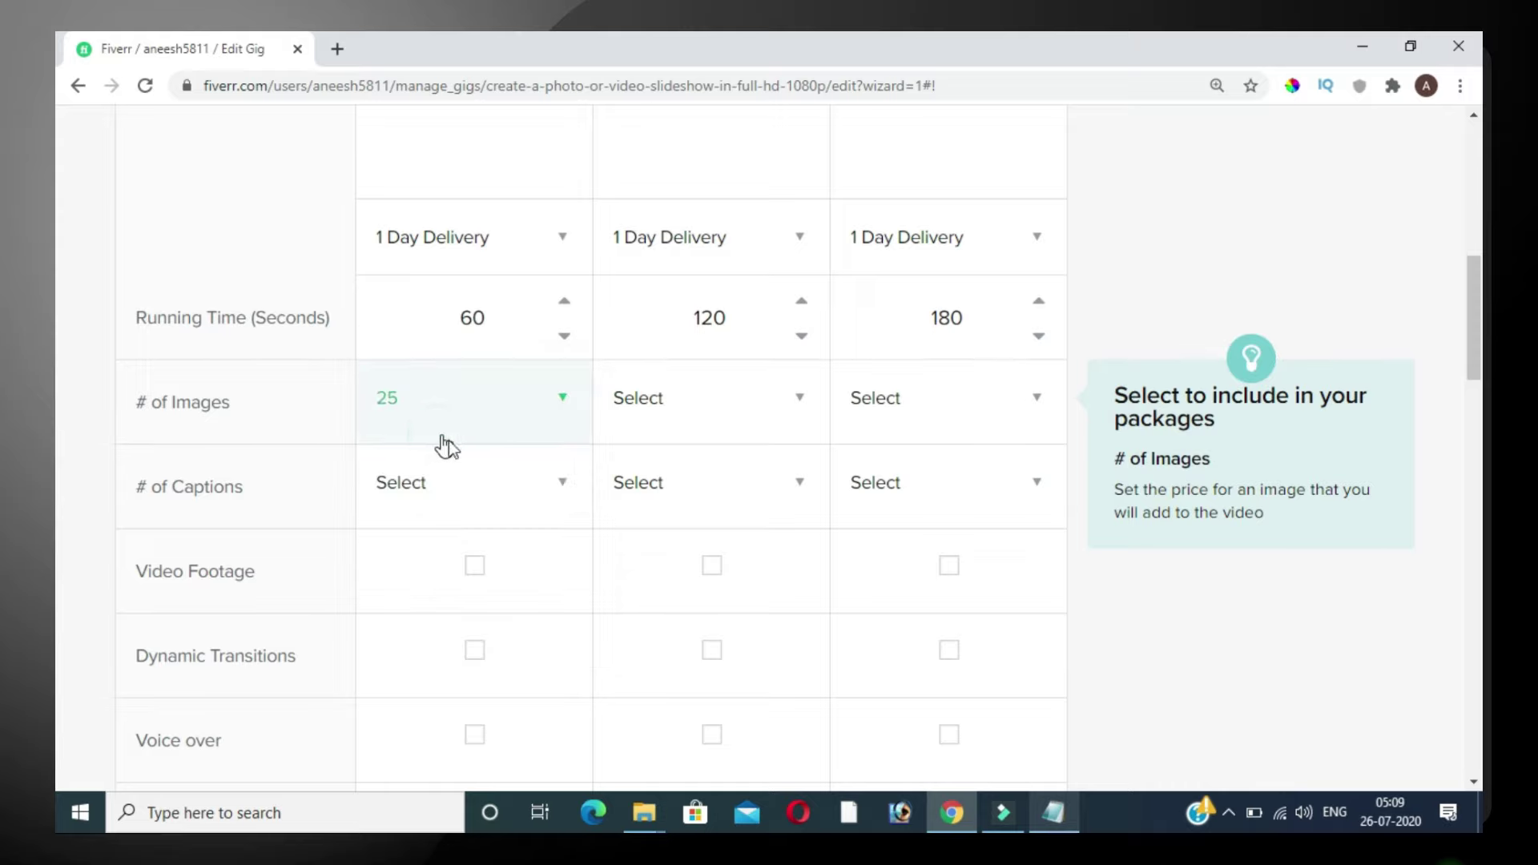
Set the number of images in the Standard package to 50.
{"action": "scroll", "coordinate": [446, 444], "scroll_direction": "up", "scroll_amount": 3}
{"action": "left_click", "coordinate": [738, 607]}
{"action": "scroll", "coordinate": [739, 609], "scroll_direction": "down", "scroll_amount": 6}
{"action": "scroll", "coordinate": [521, 631], "scroll_direction": "down", "scroll_amount": 3}
{"action": "scroll", "coordinate": [696, 517], "scroll_direction": "down", "scroll_amount": 6}
{"action": "scroll", "coordinate": [698, 512], "scroll_direction": "down", "scroll_amount": 9}
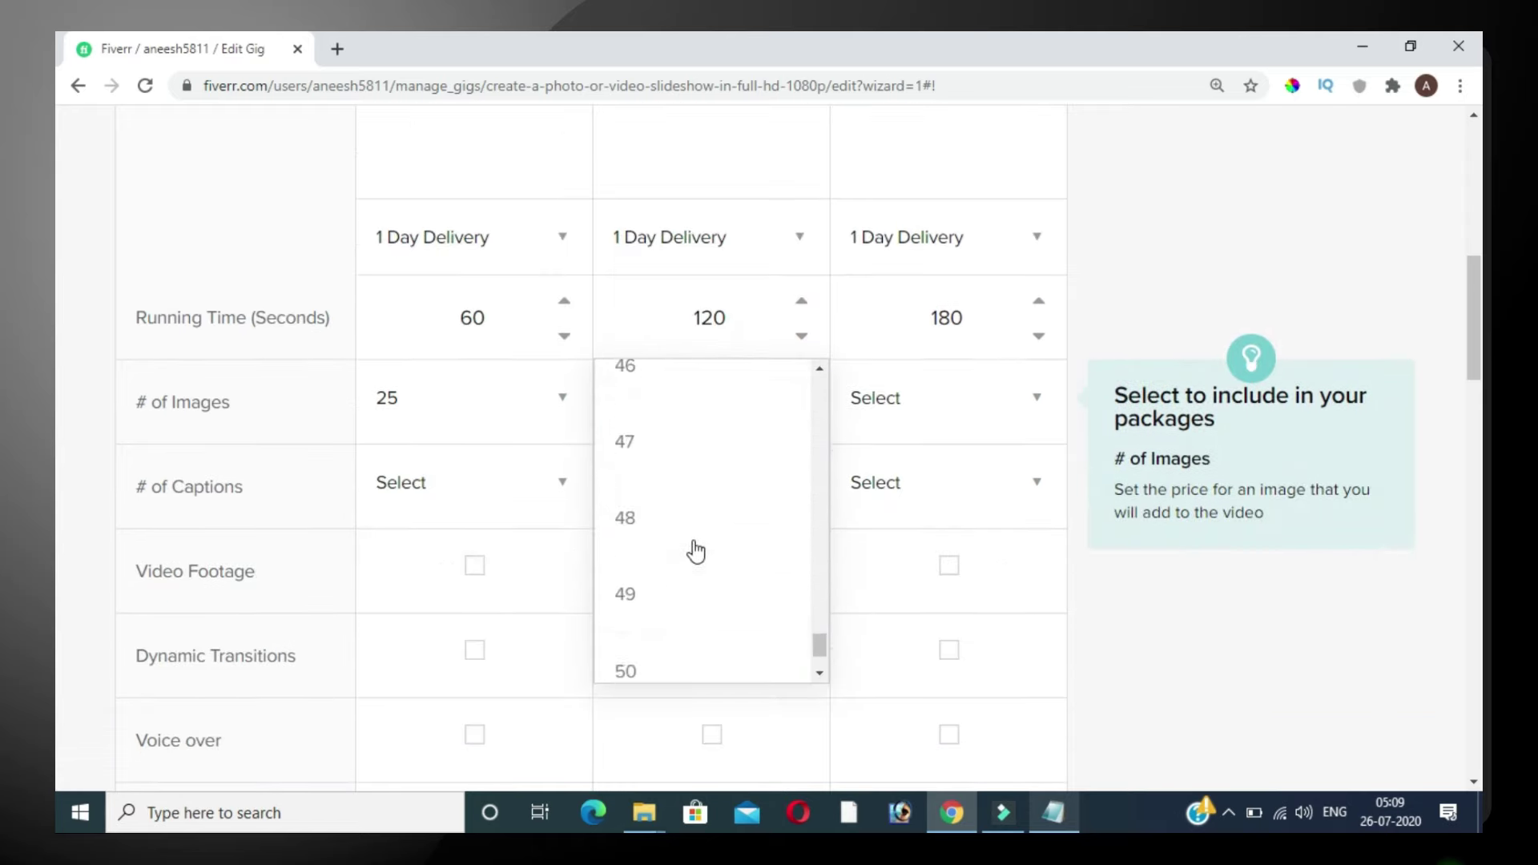
{"action": "scroll", "coordinate": [693, 551], "scroll_direction": "down", "scroll_amount": 2}
{"action": "left_click", "coordinate": [699, 570]}
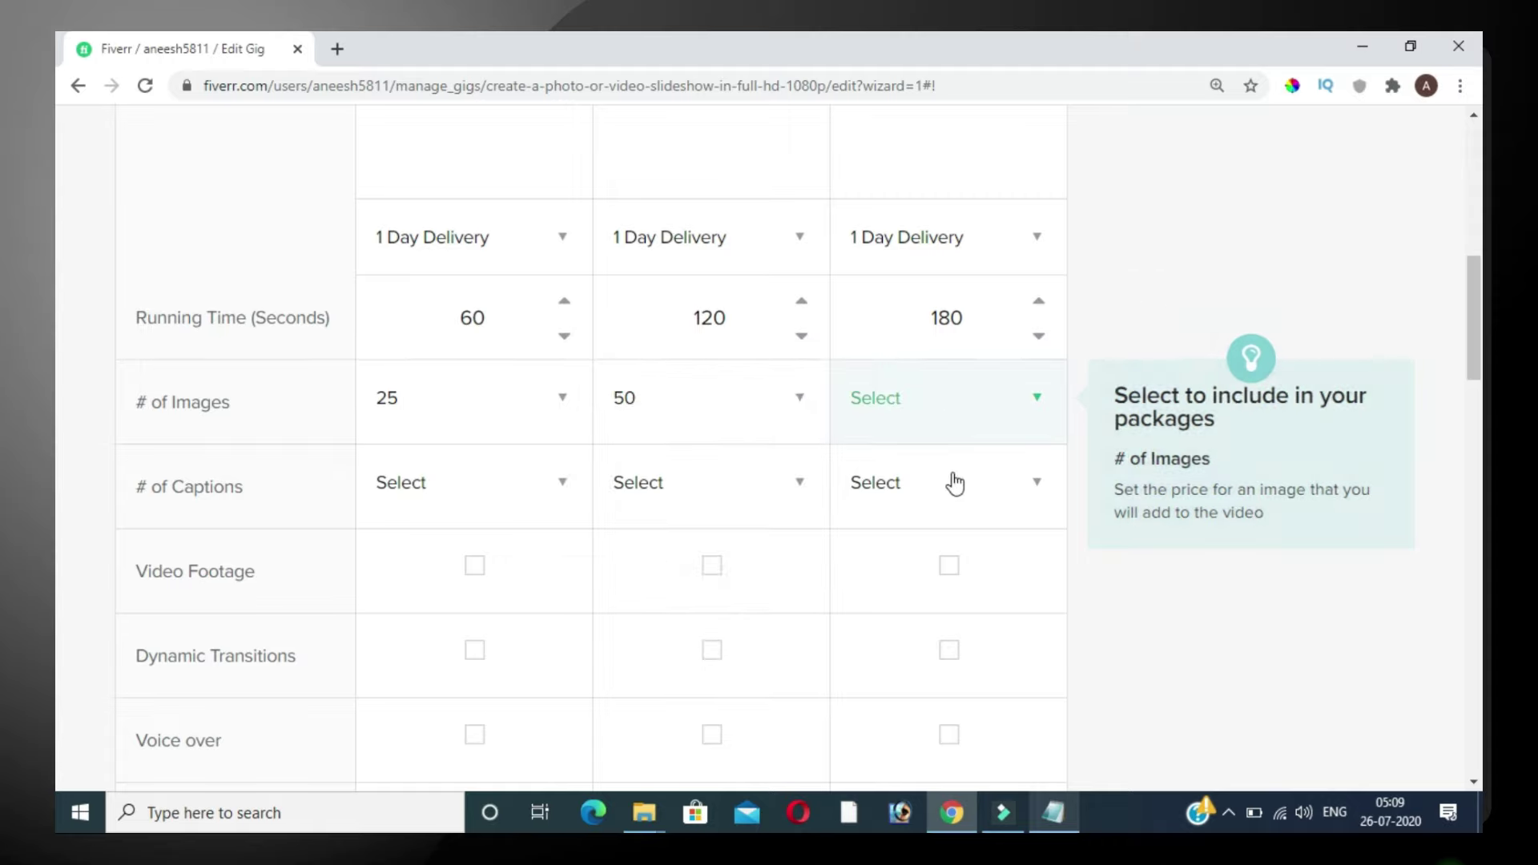
Set the number of images in the Premium package to UNLIMITED.
{"action": "scroll", "coordinate": [951, 480], "scroll_direction": "up", "scroll_amount": 5}
{"action": "scroll", "coordinate": [968, 556], "scroll_direction": "down", "scroll_amount": 1}
{"action": "scroll", "coordinate": [953, 536], "scroll_direction": "down", "scroll_amount": 5}
{"action": "left_click", "coordinate": [898, 301]}
{"action": "scroll", "coordinate": [897, 505], "scroll_direction": "down", "scroll_amount": 15}
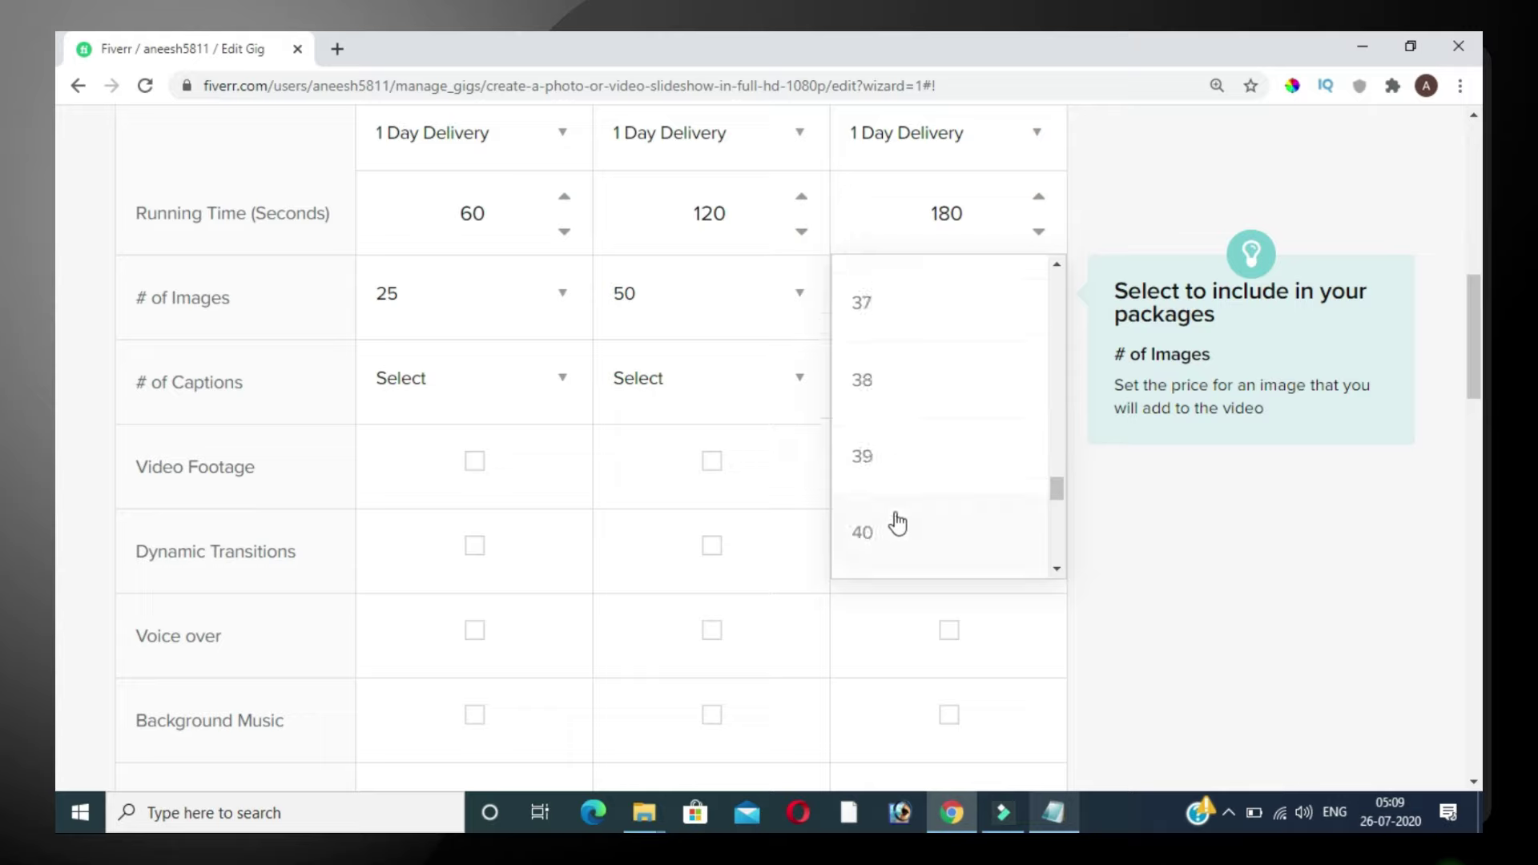
{"action": "left_click", "coordinate": [900, 544]}
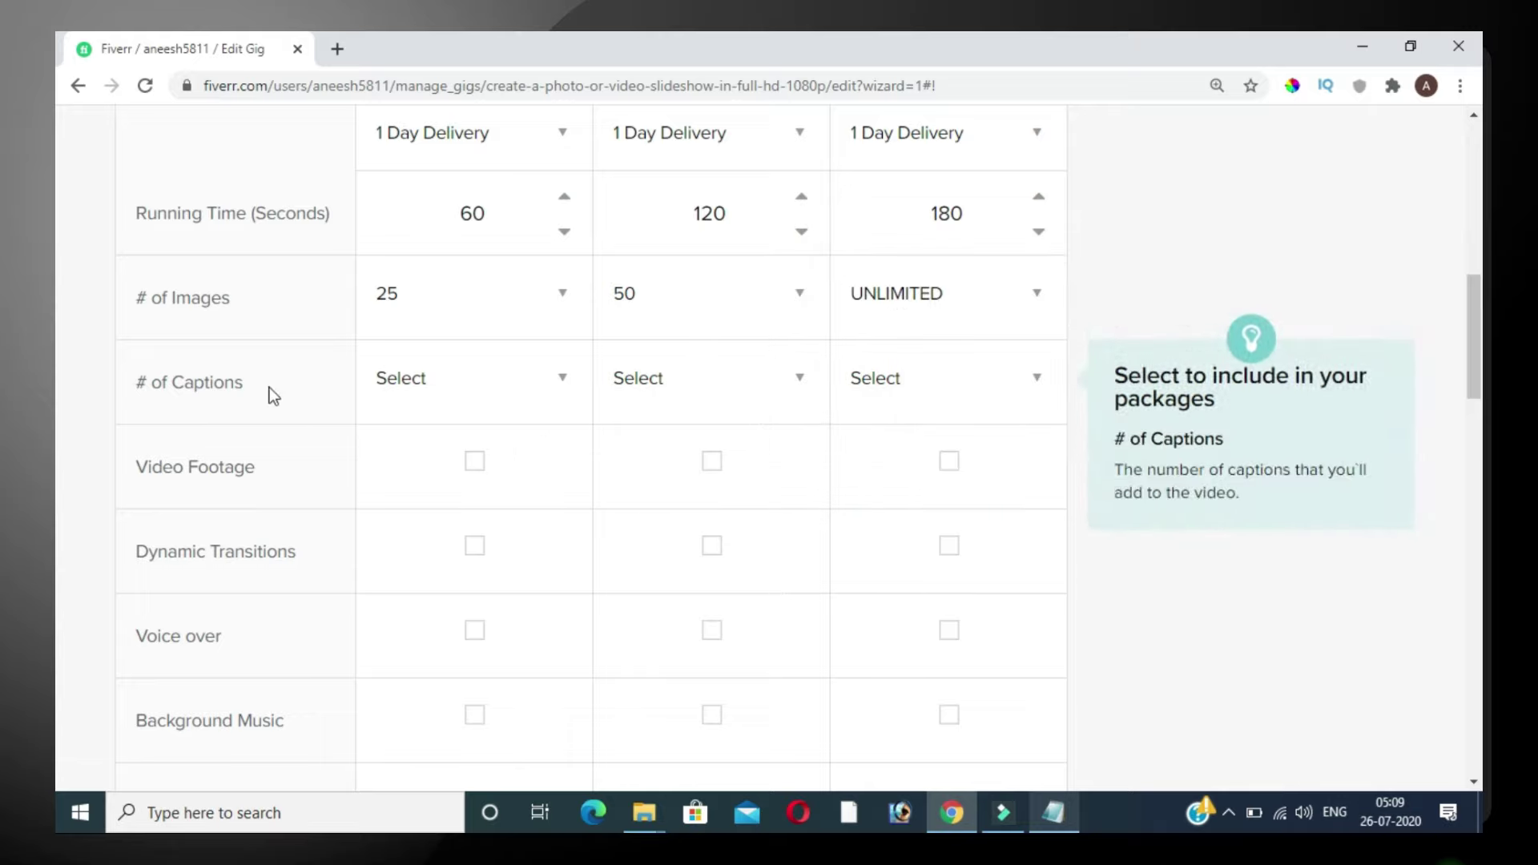
Examine the explanations of the Video Footage, Dynamic Transitions, Voice over and Background Music package options.
{"action": "scroll", "coordinate": [520, 424], "scroll_direction": "down", "scroll_amount": 3}
{"action": "mouse_move", "coordinate": [195, 285]}
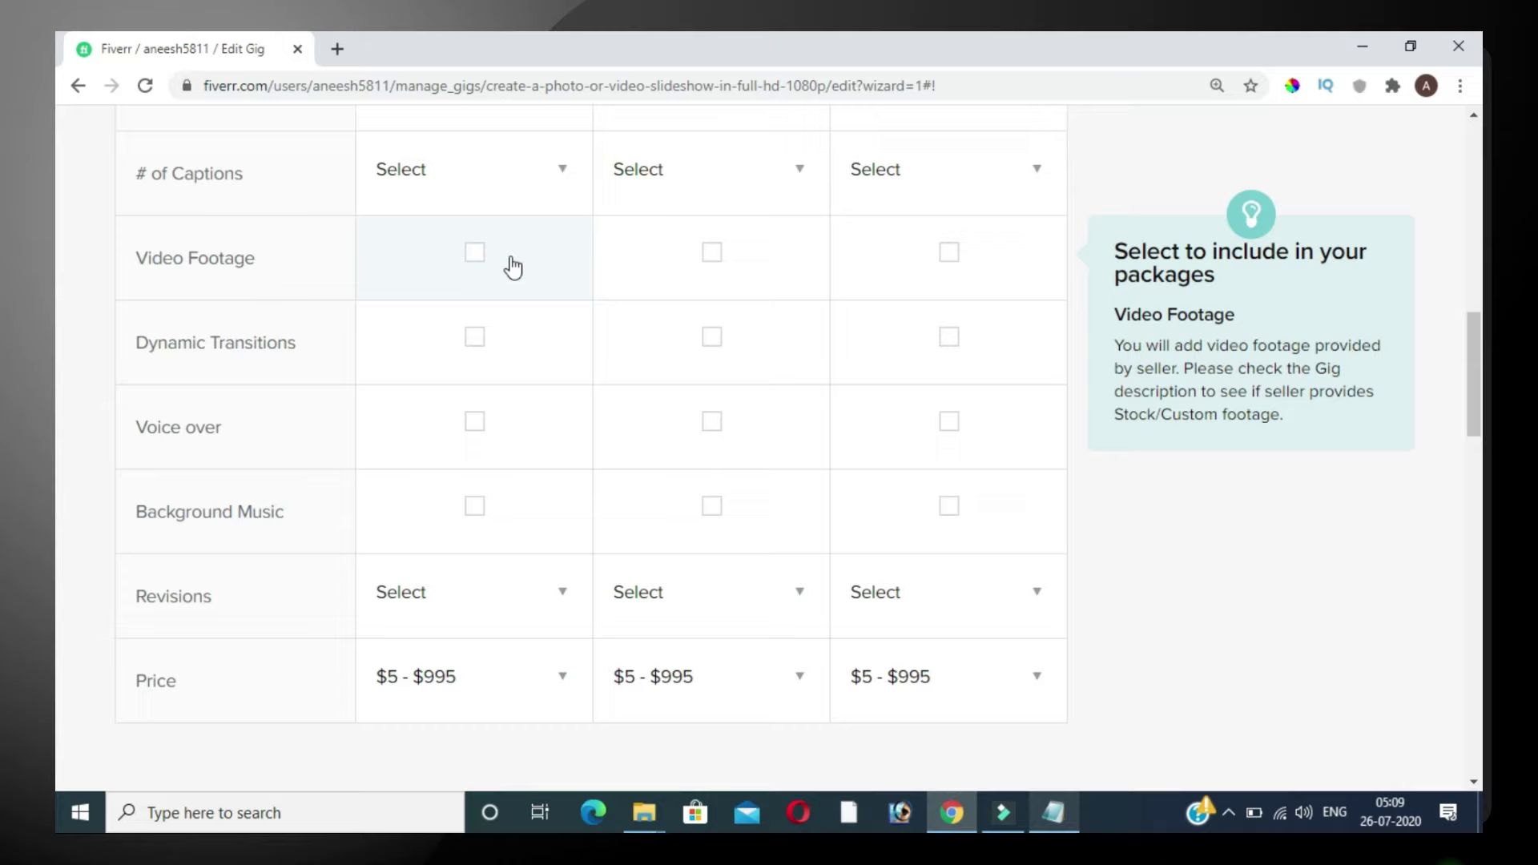
{"action": "mouse_move", "coordinate": [291, 388]}
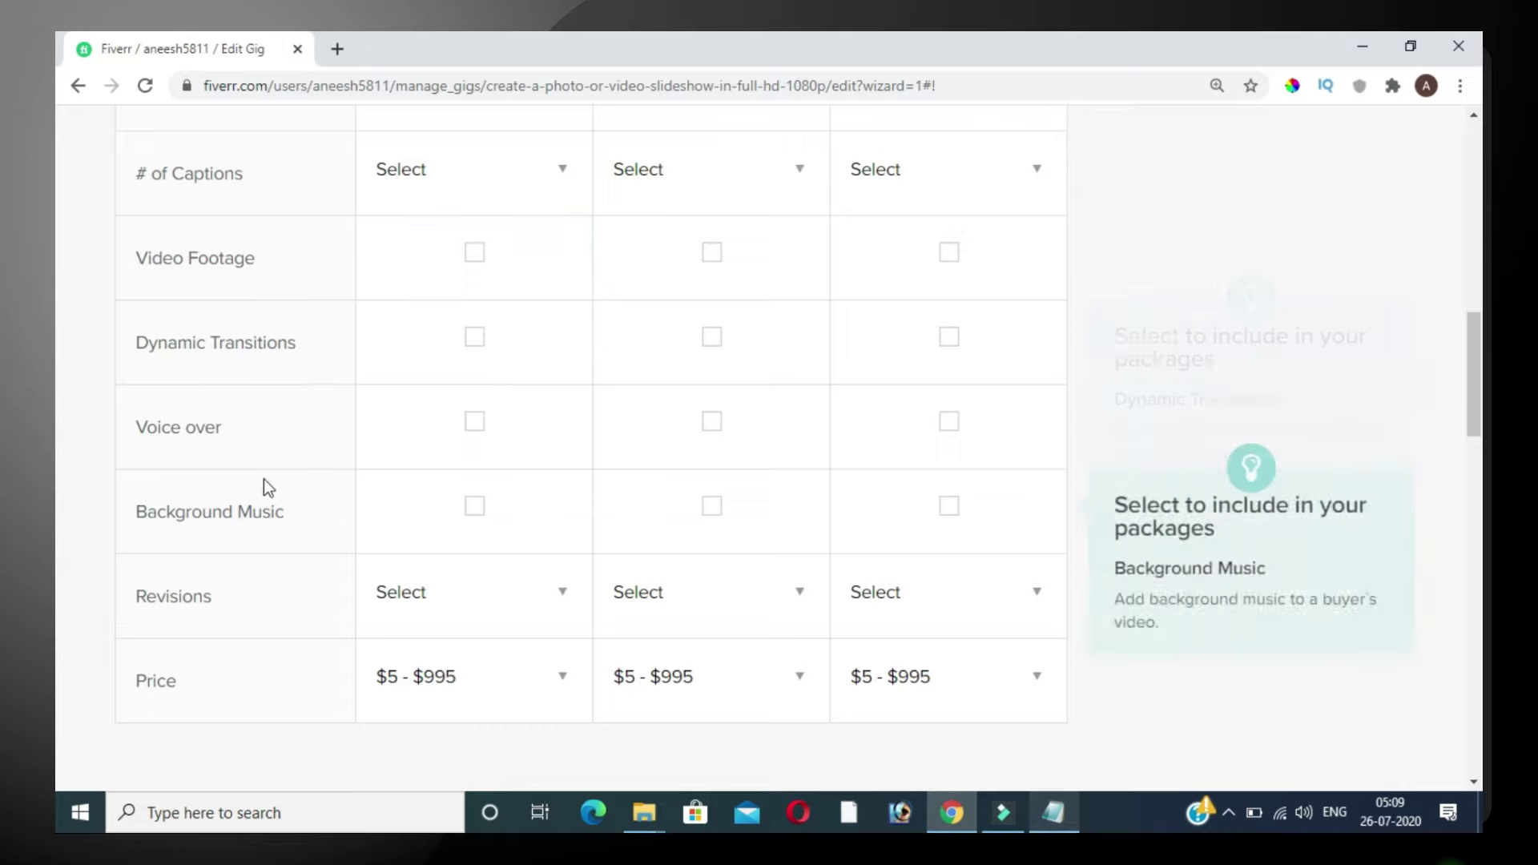
{"action": "mouse_move", "coordinate": [290, 454]}
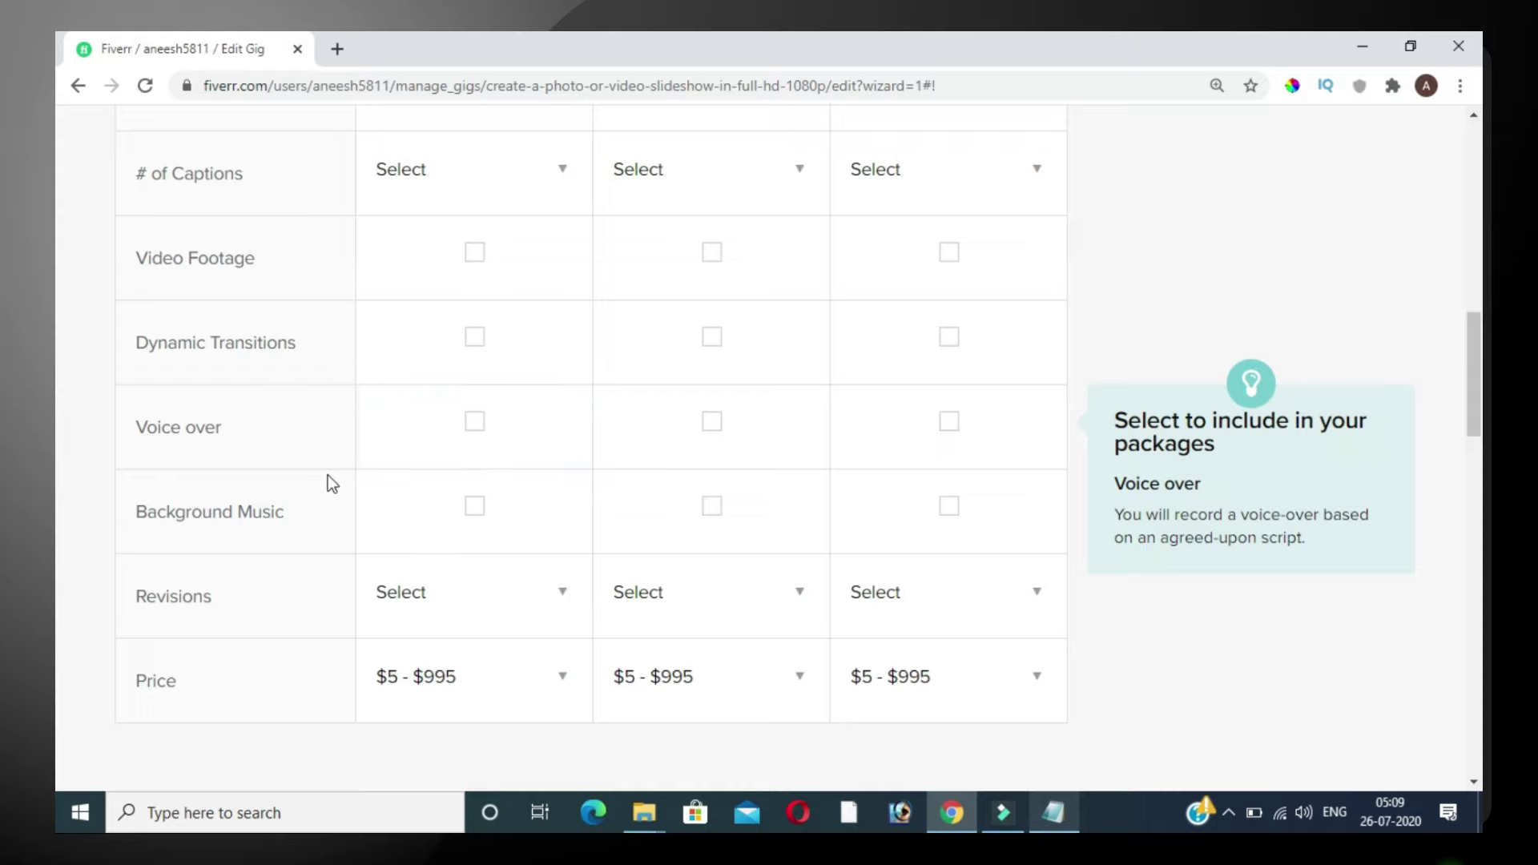
Include Background Music in the Basic, Standard and Premium packages.
{"action": "left_click", "coordinate": [471, 506]}
{"action": "left_click", "coordinate": [698, 517]}
{"action": "left_click", "coordinate": [929, 519]}
Set the number of revisions to 1 for the Basic package and 3 for the Standard package.
{"action": "scroll", "coordinate": [401, 560], "scroll_direction": "down", "scroll_amount": 1}
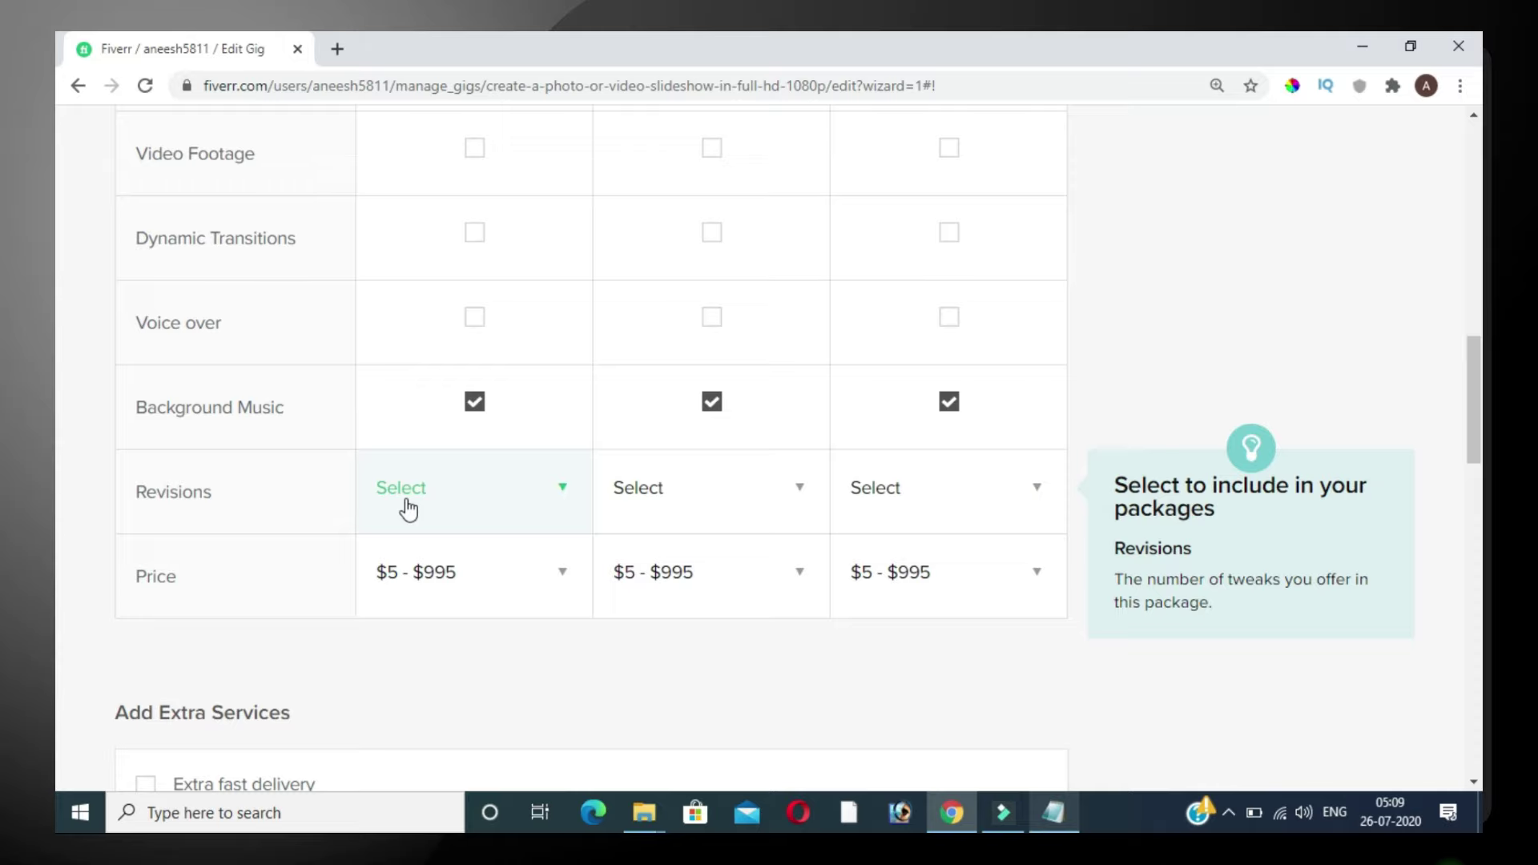
{"action": "left_click", "coordinate": [408, 507]}
{"action": "left_click", "coordinate": [449, 635]}
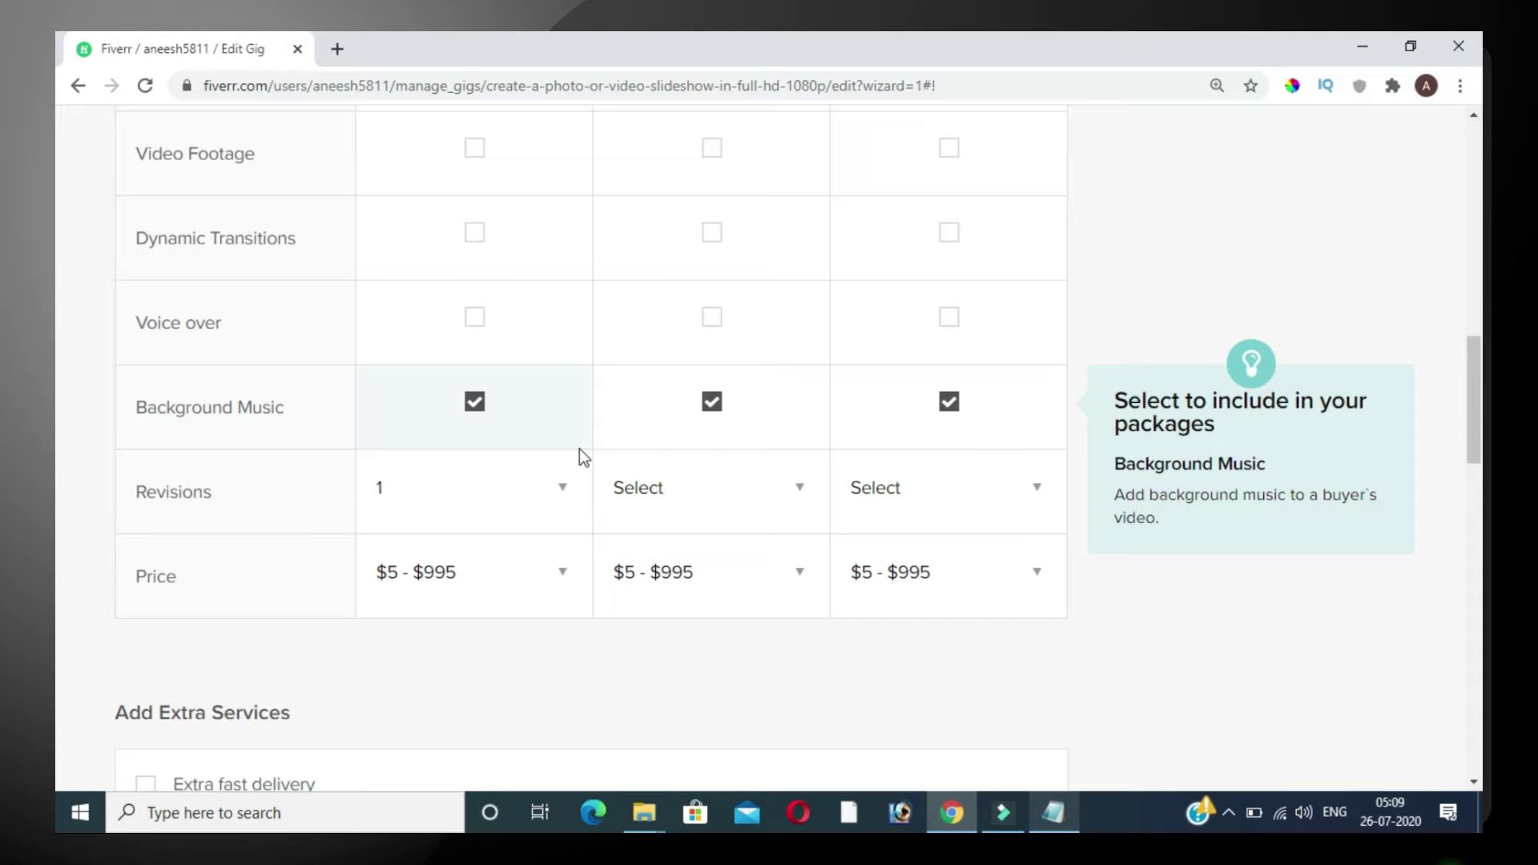
{"action": "left_click", "coordinate": [746, 522]}
{"action": "scroll", "coordinate": [704, 515], "scroll_direction": "down", "scroll_amount": 1}
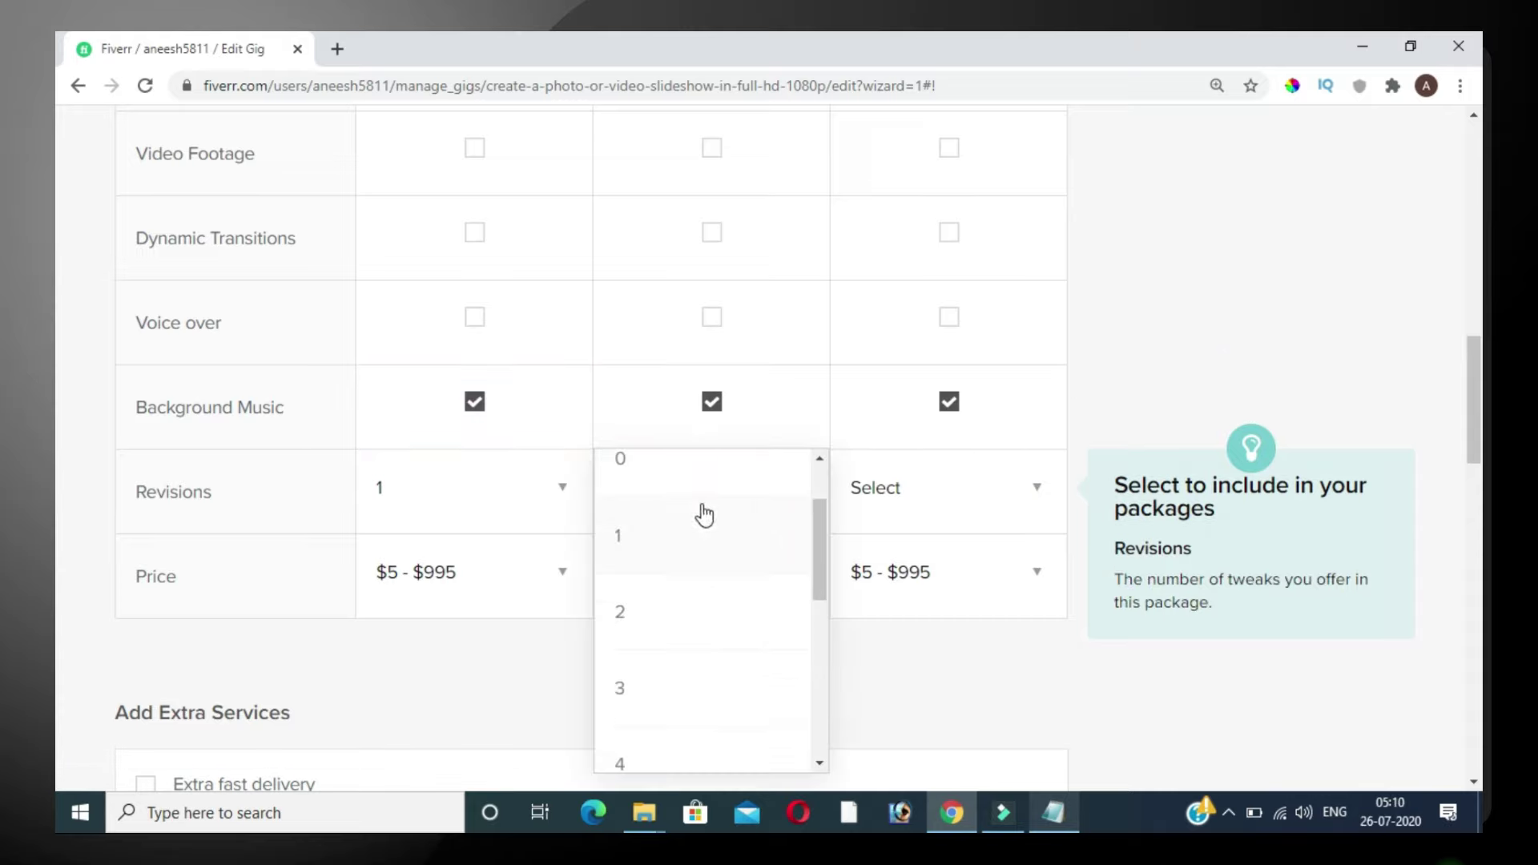
{"action": "scroll", "coordinate": [704, 491], "scroll_direction": "up", "scroll_amount": 10}
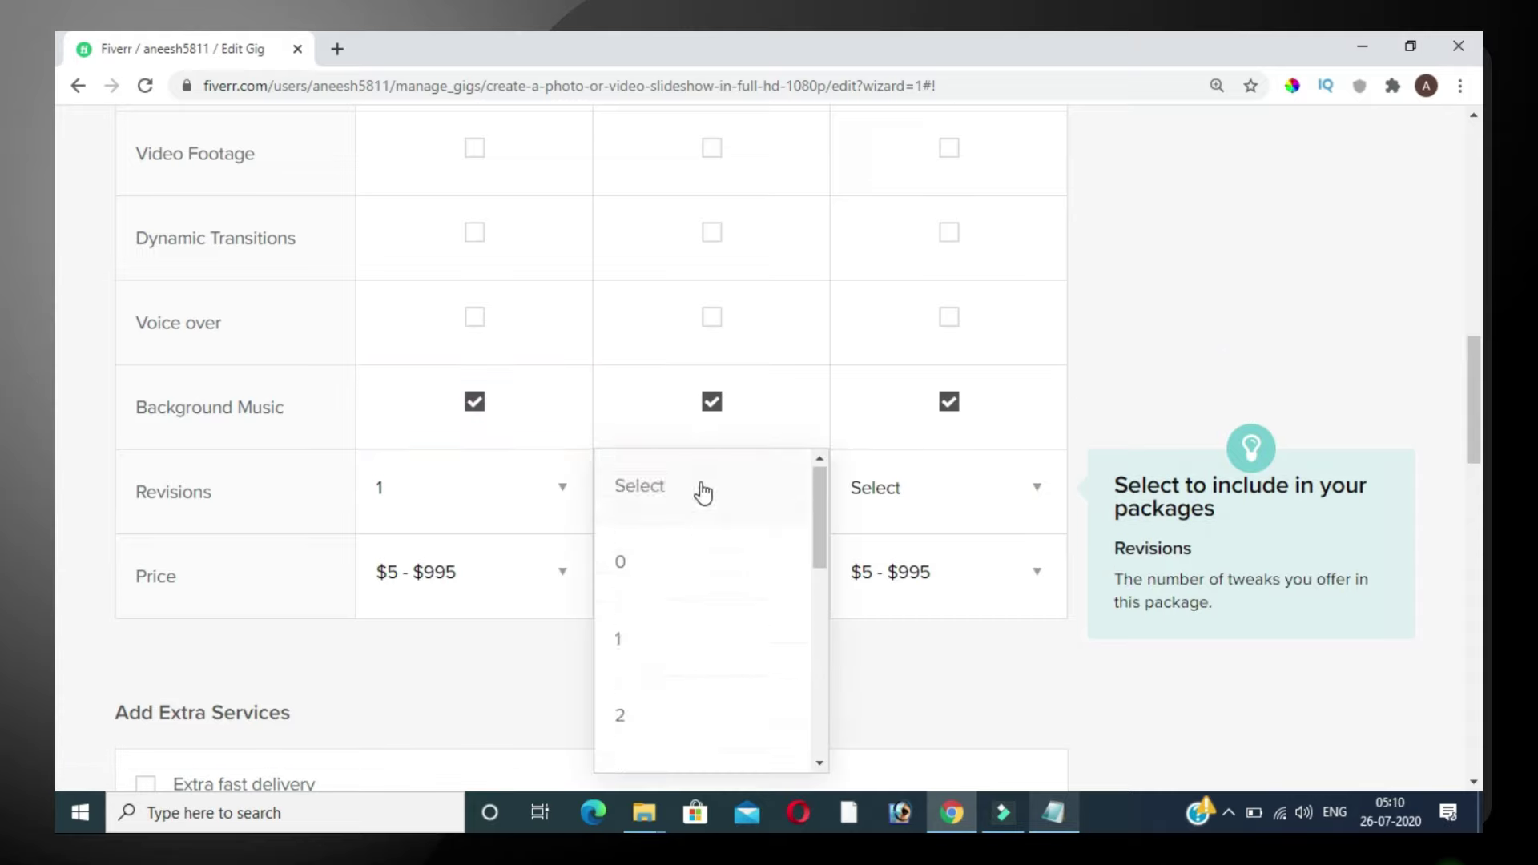
{"action": "scroll", "coordinate": [641, 441], "scroll_direction": "down", "scroll_amount": 9}
{"action": "left_click", "coordinate": [711, 491]}
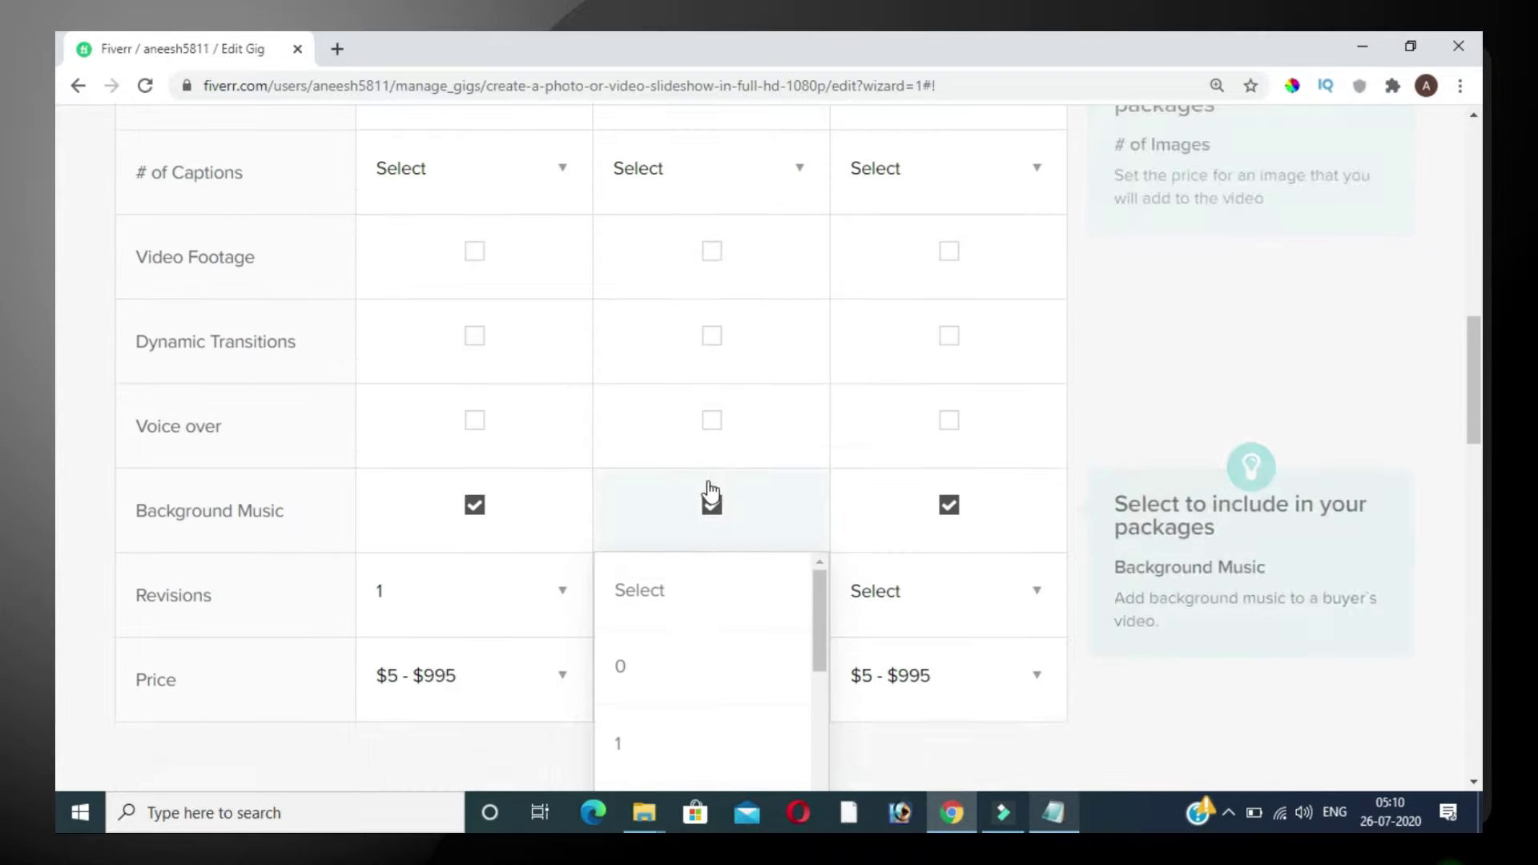
{"action": "scroll", "coordinate": [695, 548], "scroll_direction": "down", "scroll_amount": 2}
{"action": "left_click", "coordinate": [687, 587]}
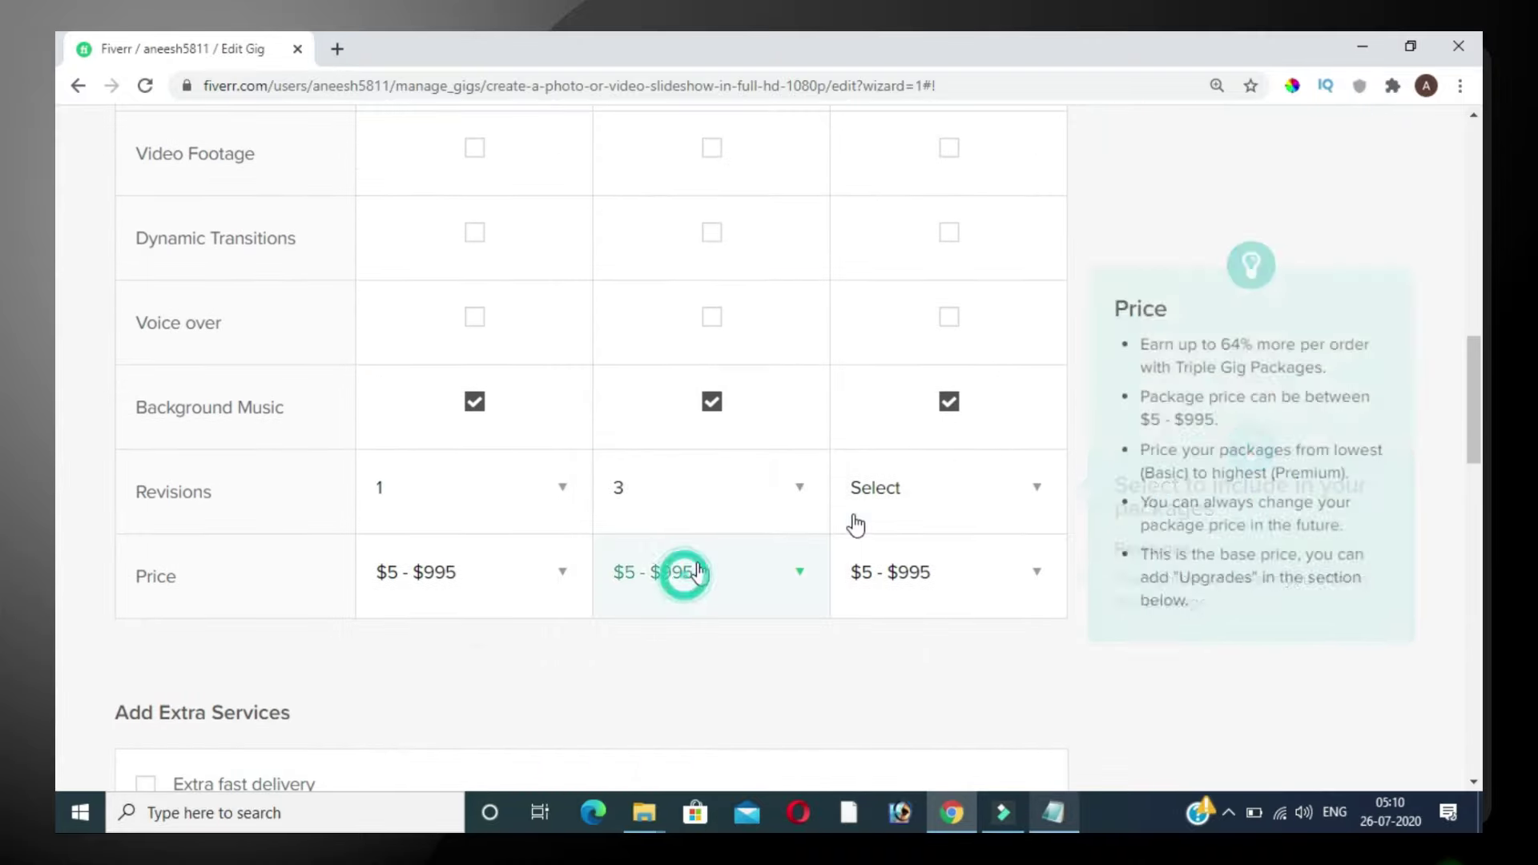
Set the number of revisions in the Premium package to Unlimited.
{"action": "left_click", "coordinate": [929, 495]}
{"action": "scroll", "coordinate": [955, 626], "scroll_direction": "down", "scroll_amount": 3}
{"action": "scroll", "coordinate": [956, 625], "scroll_direction": "down", "scroll_amount": 3}
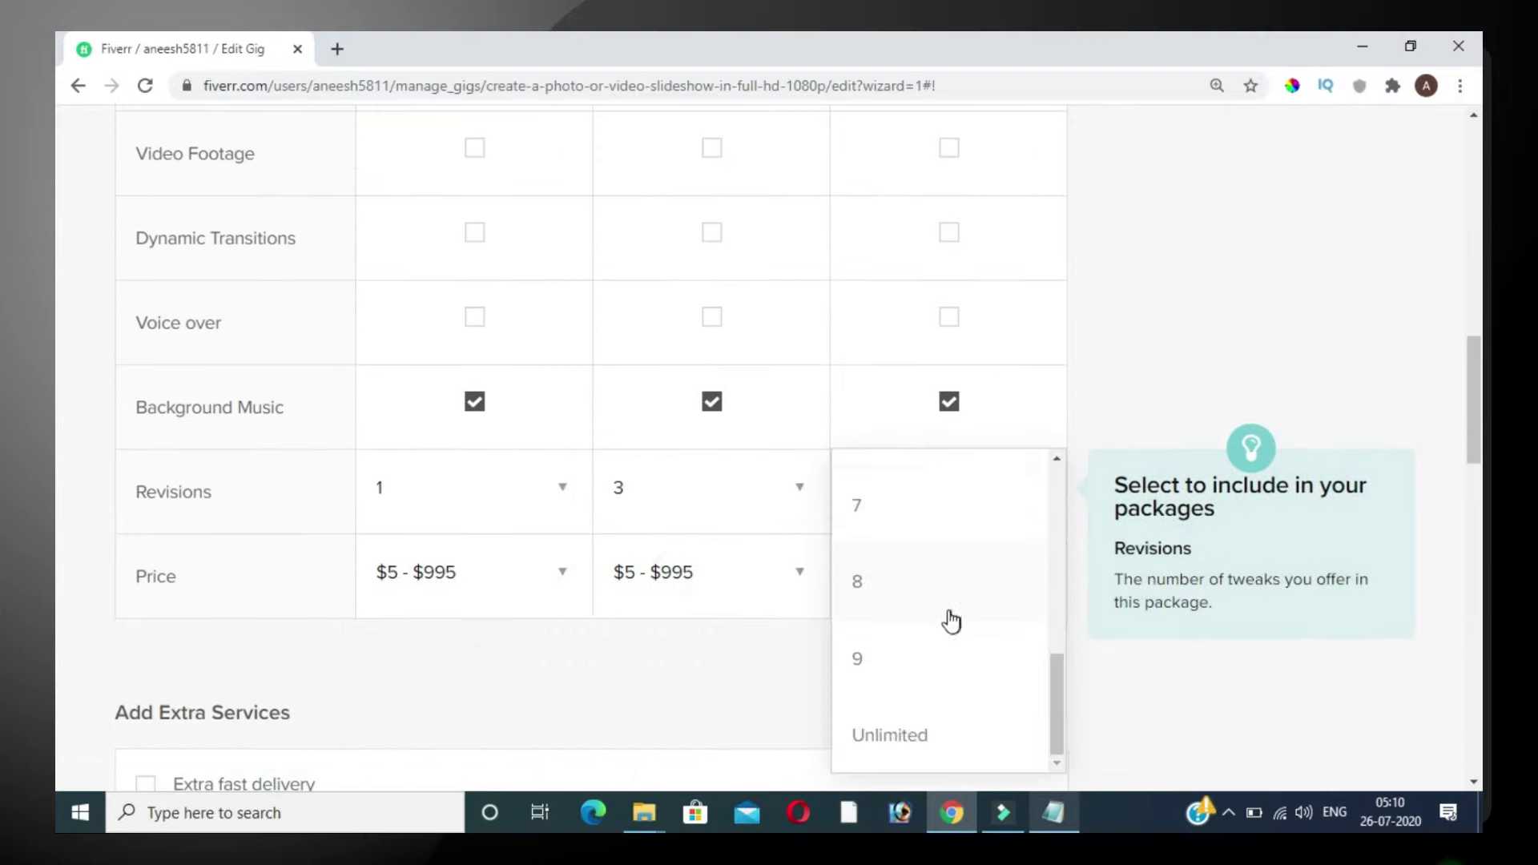
{"action": "left_click", "coordinate": [918, 732]}
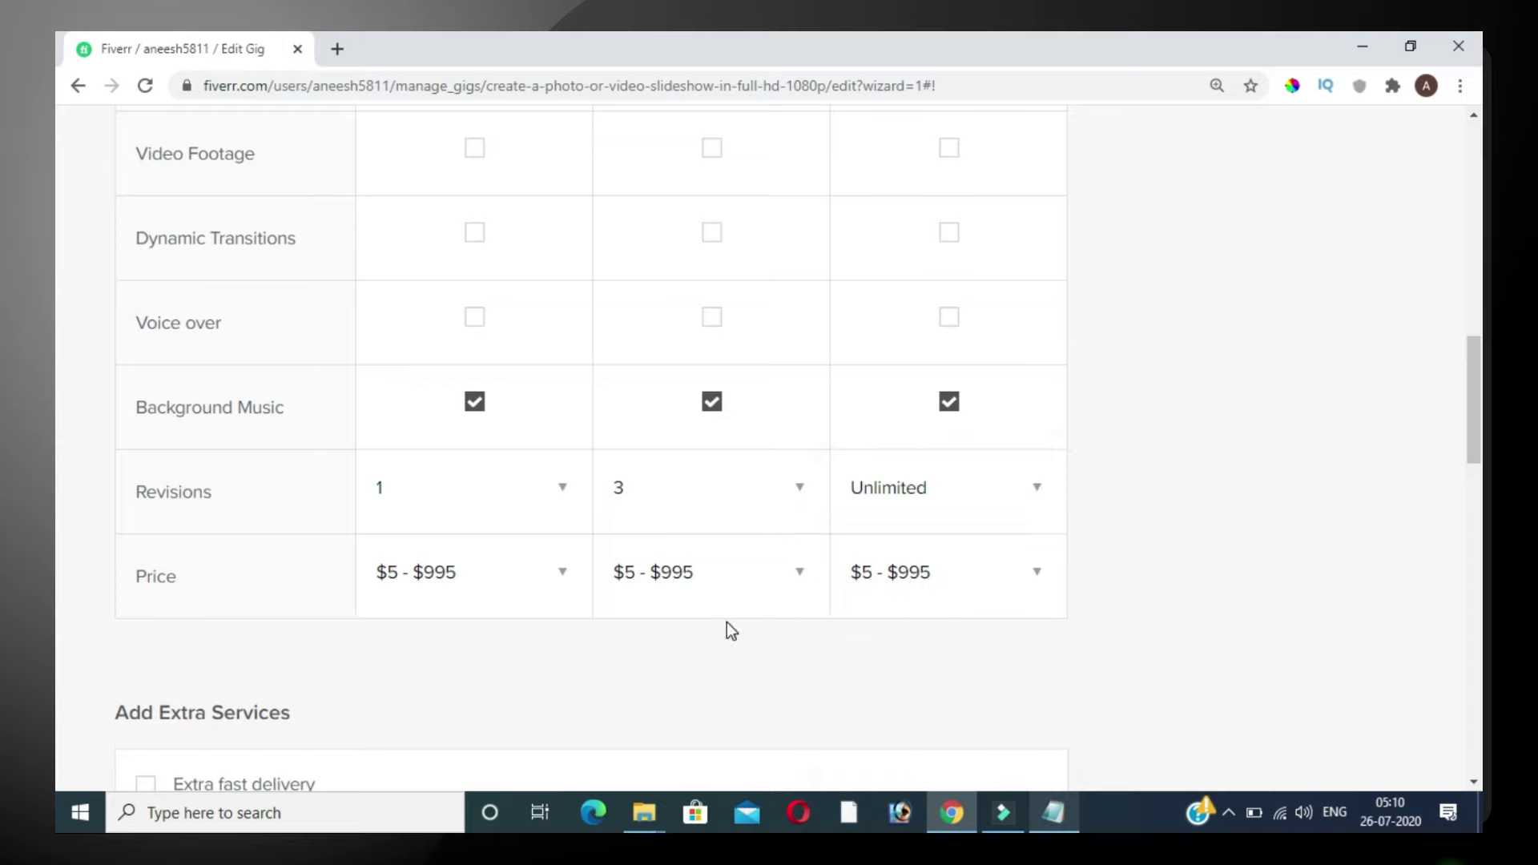
Price the Basic package at $5, the Standard package at $10 and the Premium package at $20.
{"action": "left_click", "coordinate": [463, 568]}
{"action": "left_click", "coordinate": [455, 589]}
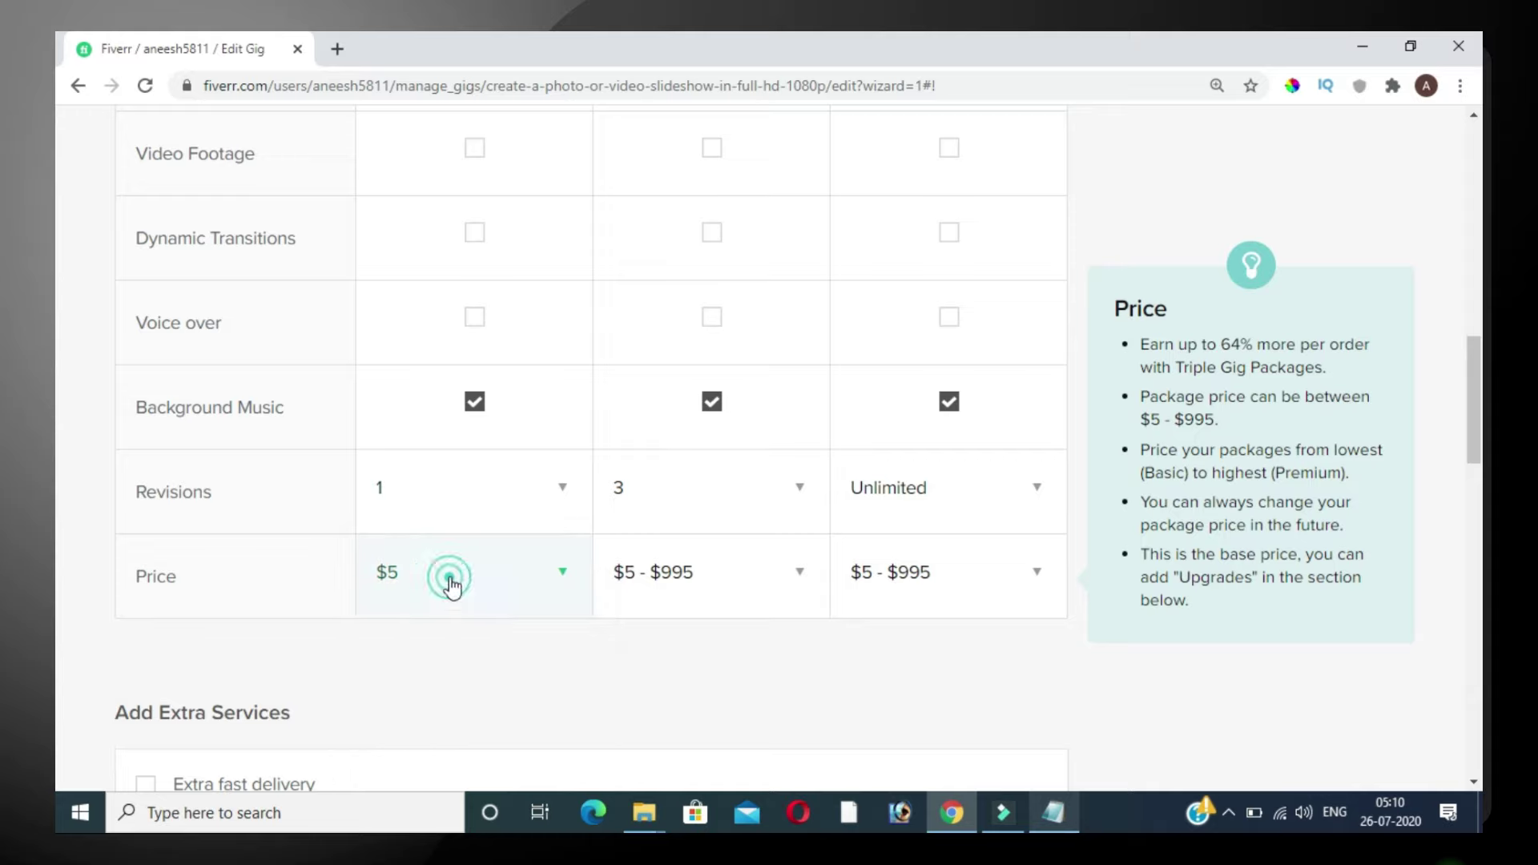
{"action": "left_click", "coordinate": [715, 579]}
{"action": "left_click", "coordinate": [656, 646]}
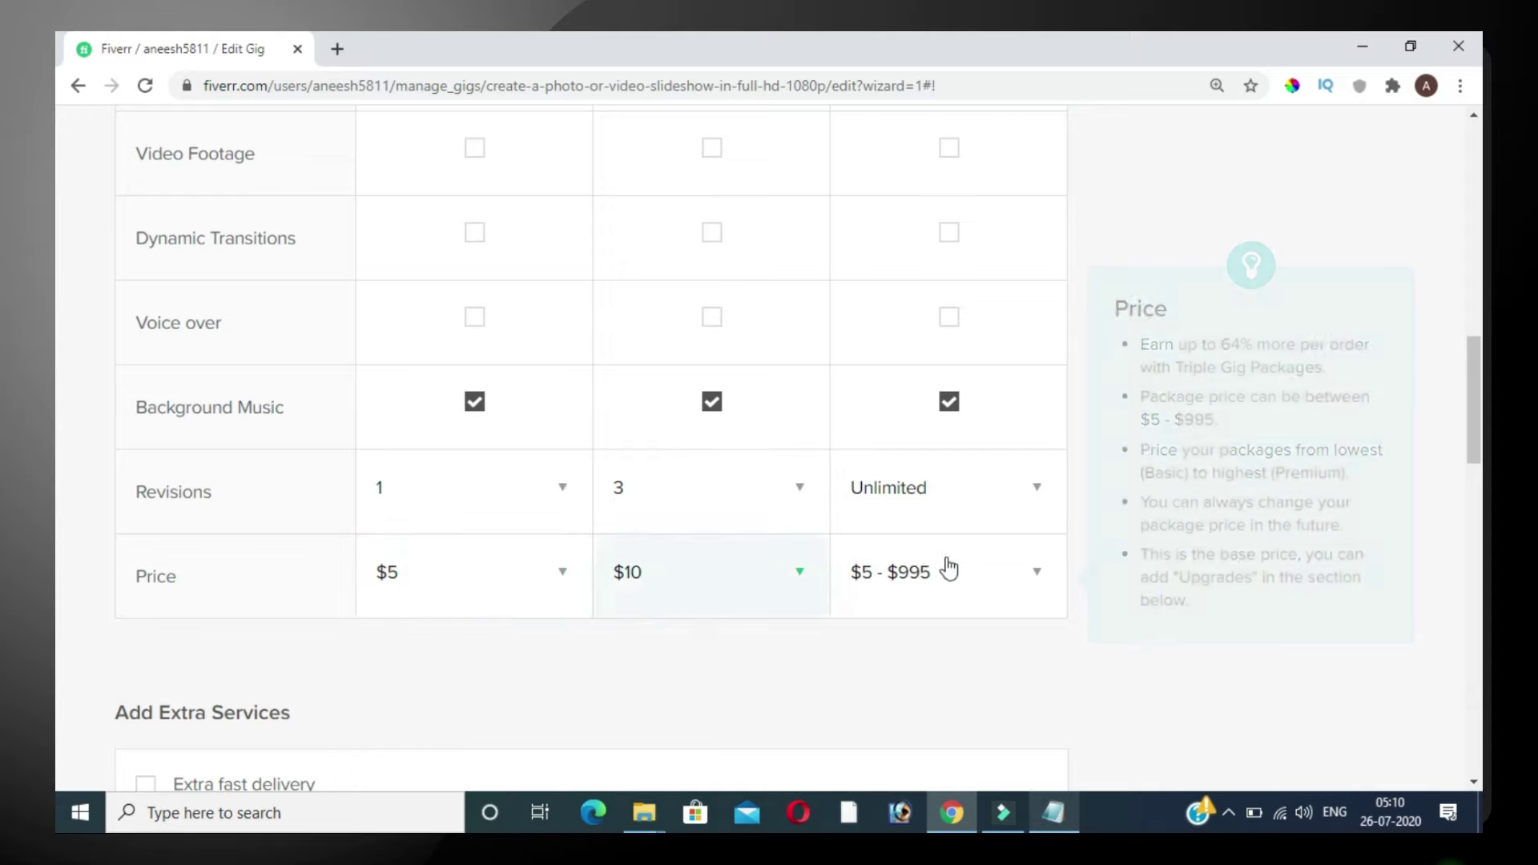
{"action": "left_click", "coordinate": [936, 556]}
{"action": "scroll", "coordinate": [901, 681], "scroll_direction": "down", "scroll_amount": 1}
{"action": "left_click", "coordinate": [909, 679]}
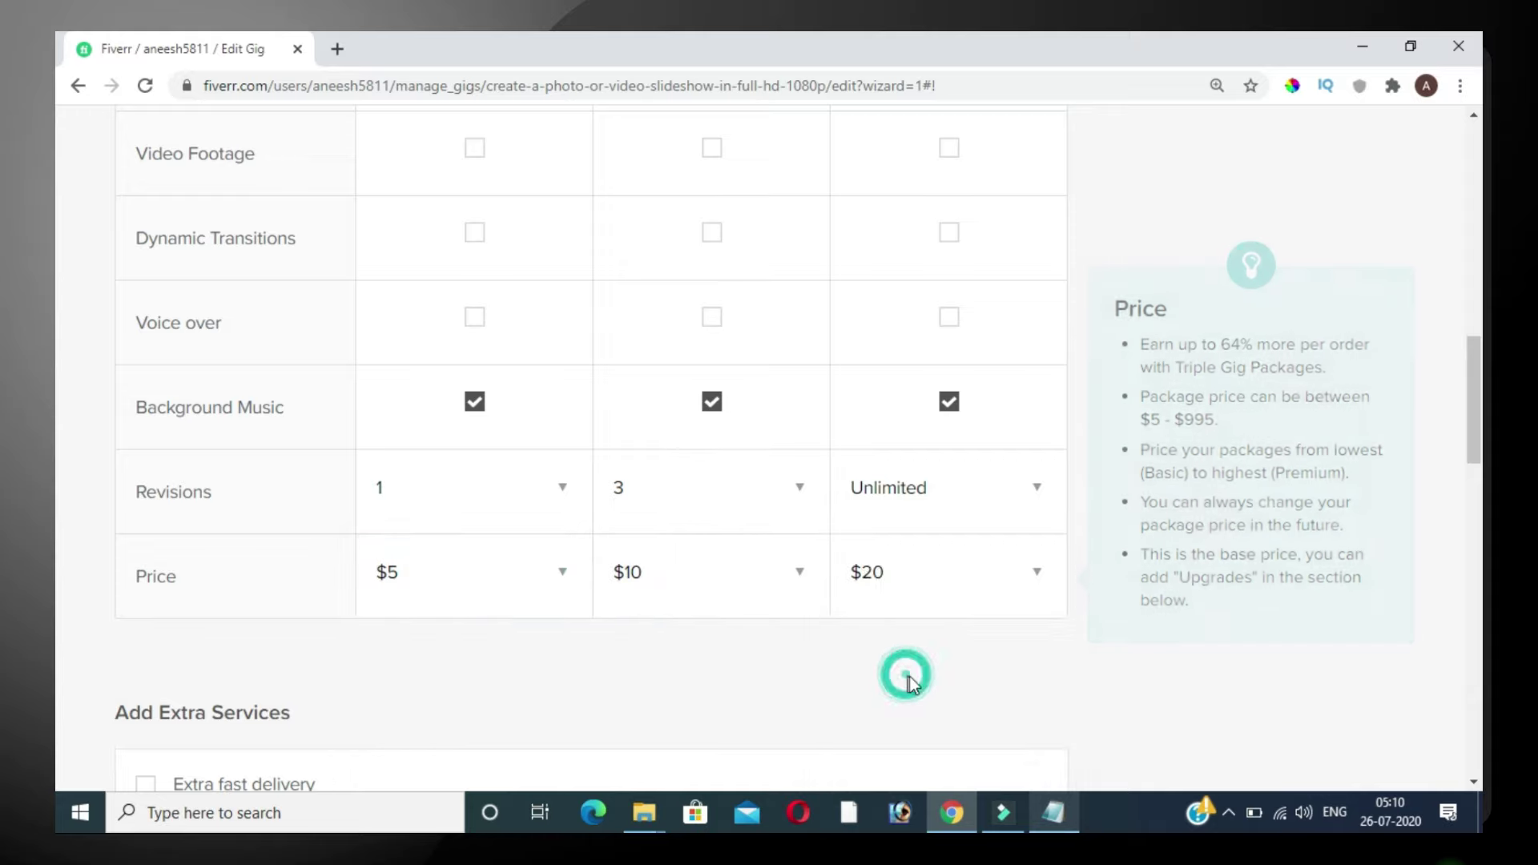
Examine the available extra services and check the options chosen for the three packages.
{"action": "scroll", "coordinate": [861, 624], "scroll_direction": "down", "scroll_amount": 2}
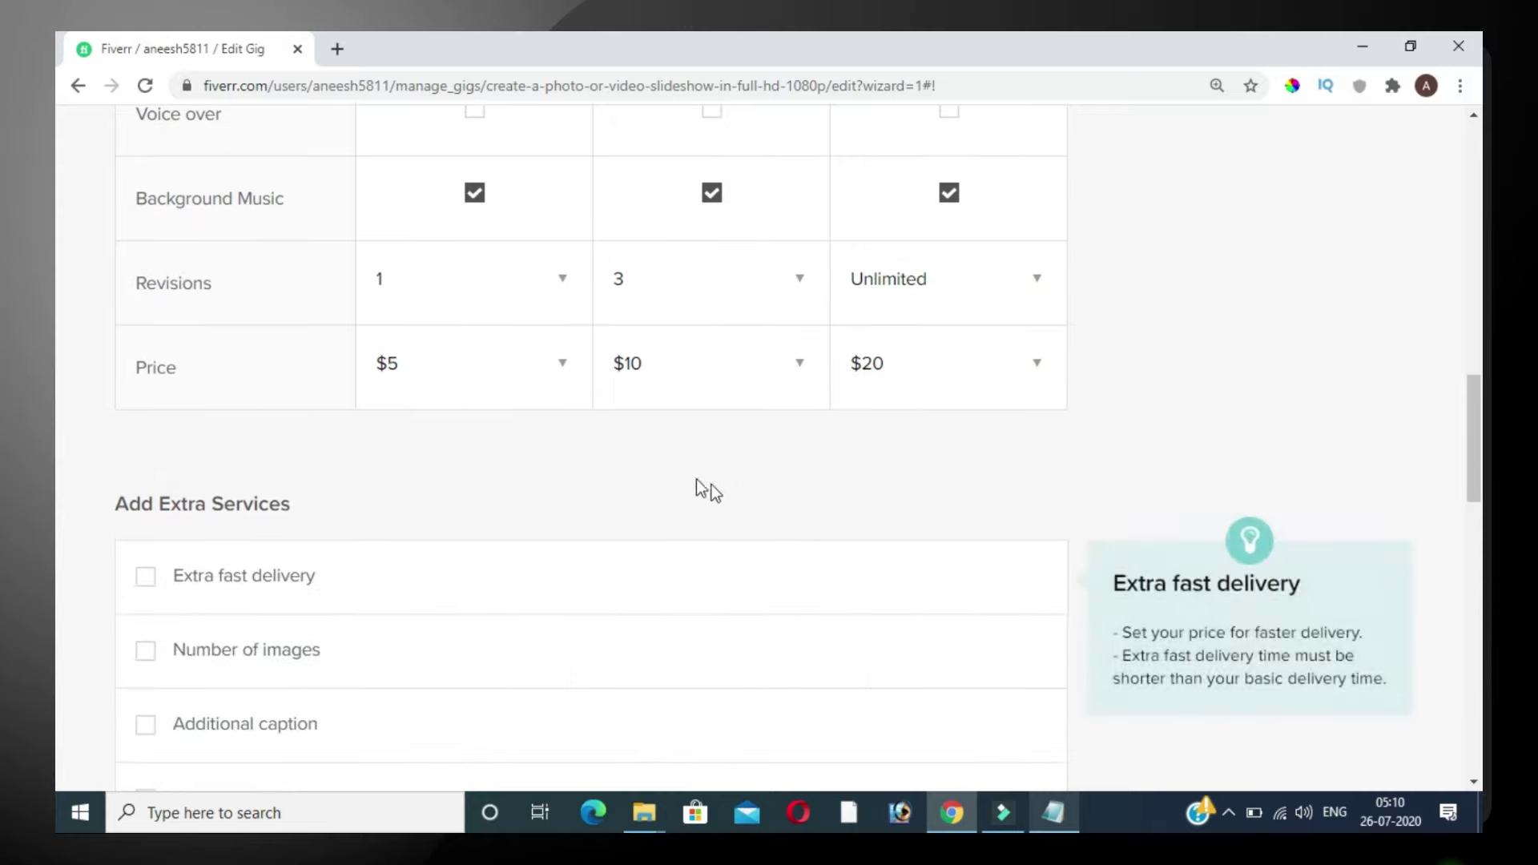
{"action": "scroll", "coordinate": [240, 453], "scroll_direction": "down", "scroll_amount": 1}
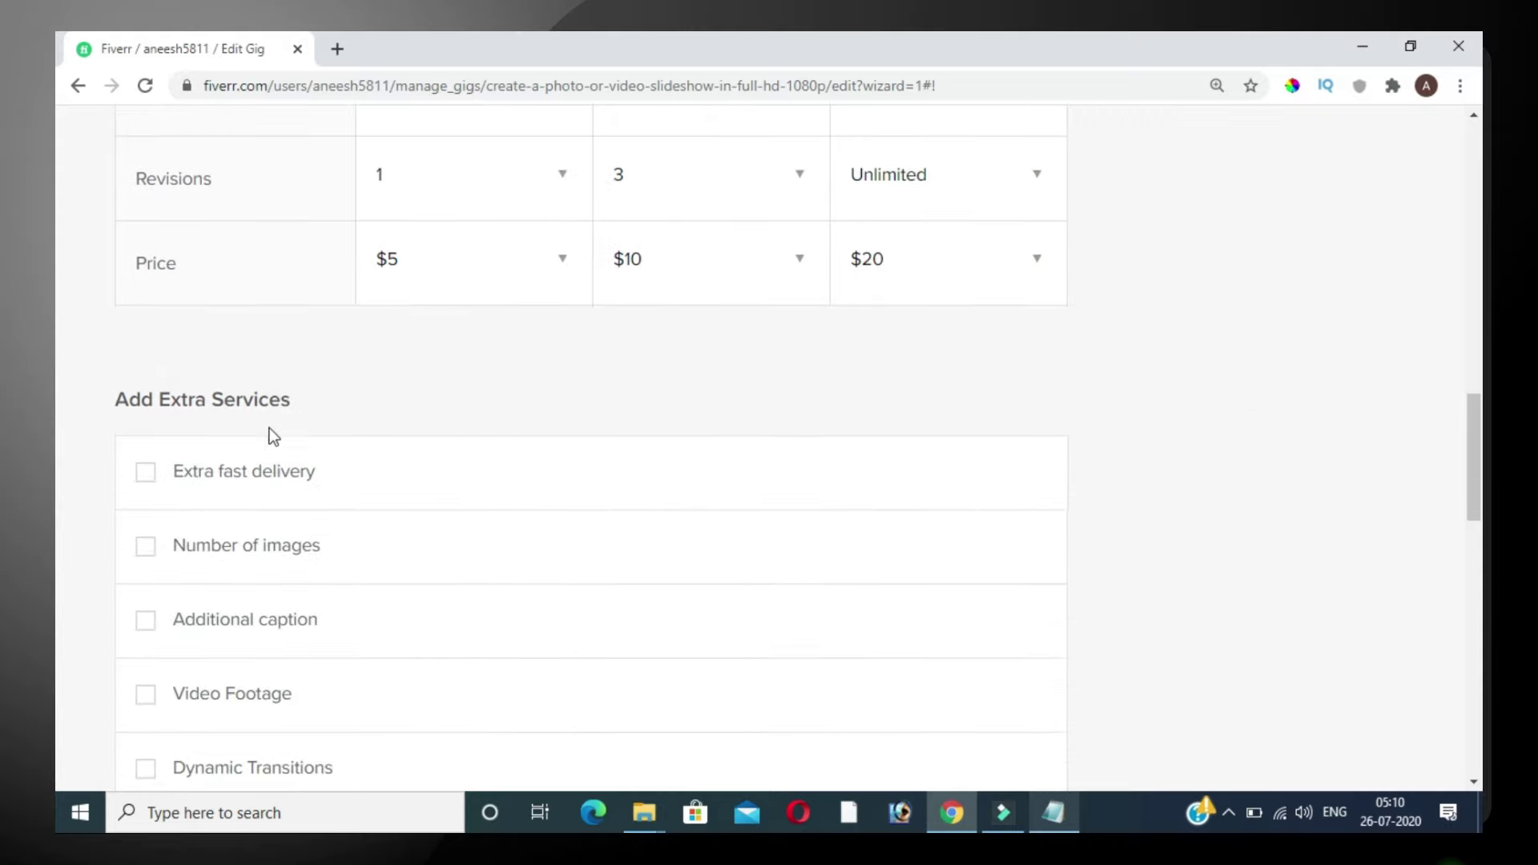
{"action": "scroll", "coordinate": [647, 385], "scroll_direction": "down", "scroll_amount": 1}
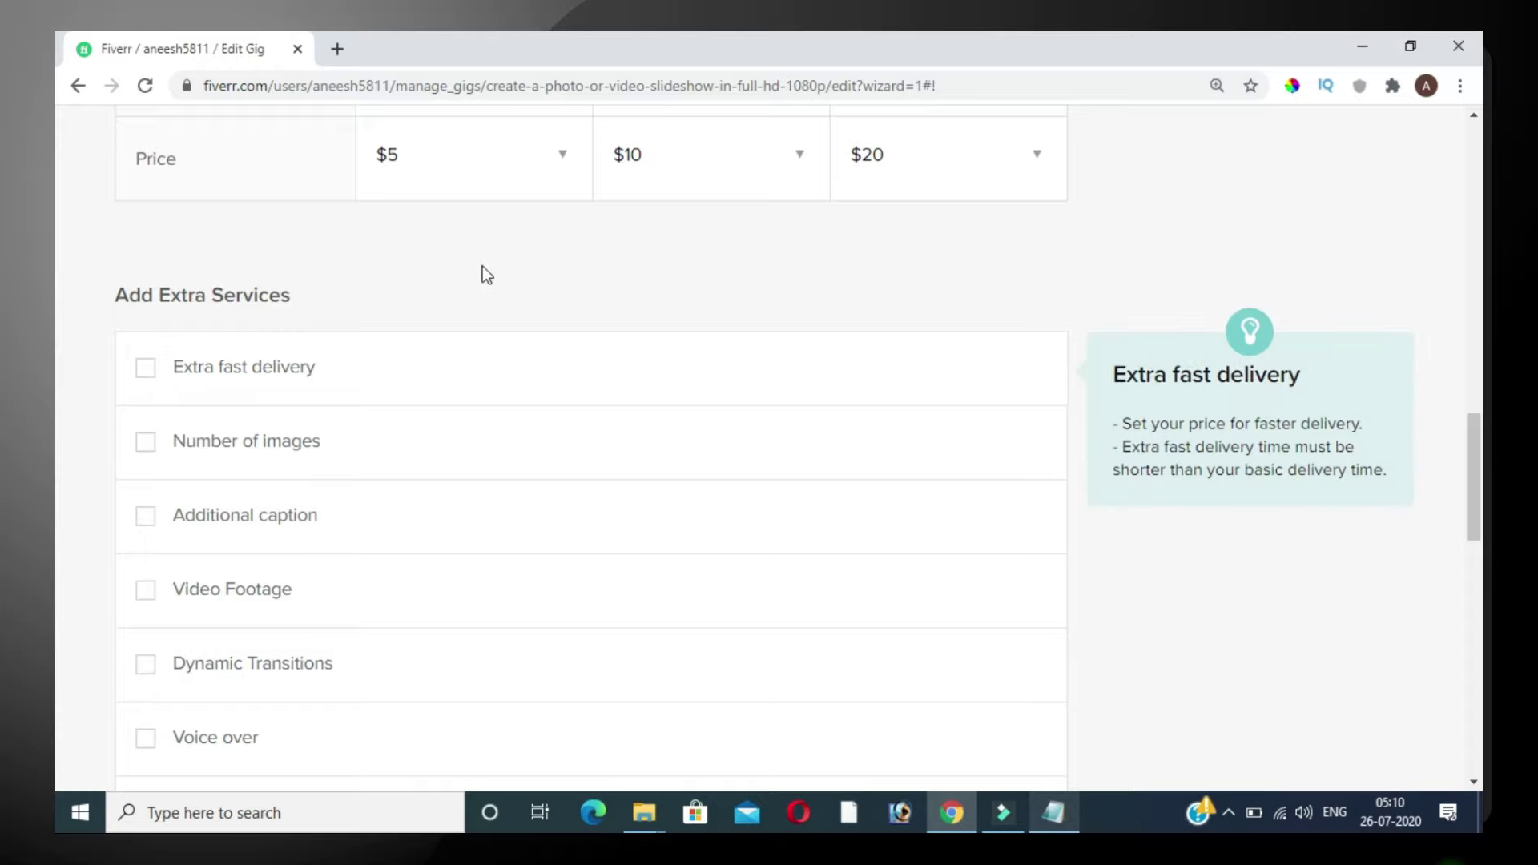
{"action": "scroll", "coordinate": [482, 268], "scroll_direction": "up", "scroll_amount": 2}
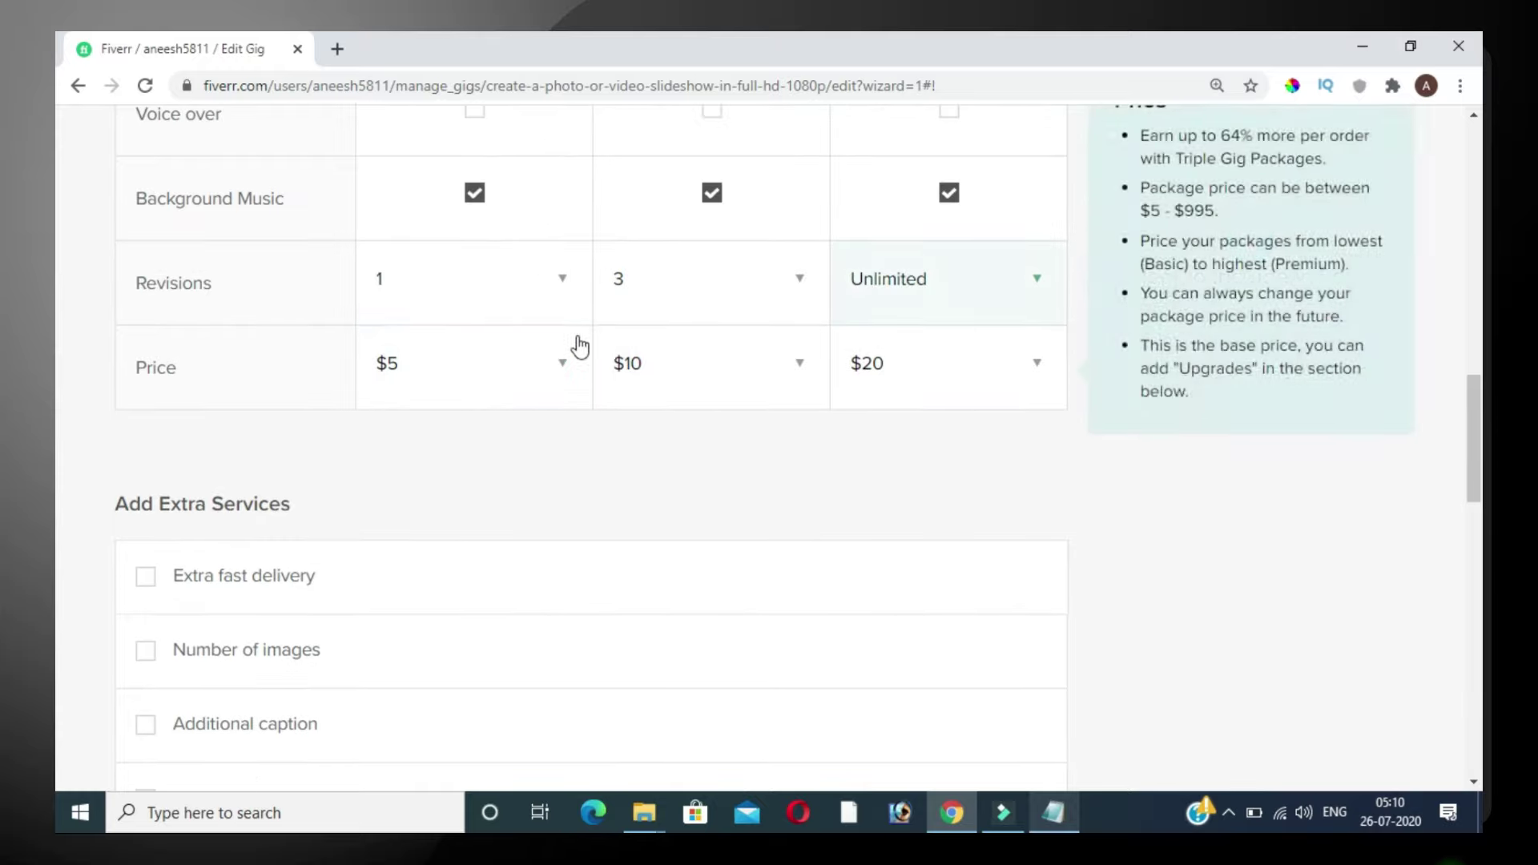
{"action": "scroll", "coordinate": [560, 377], "scroll_direction": "up", "scroll_amount": 5}
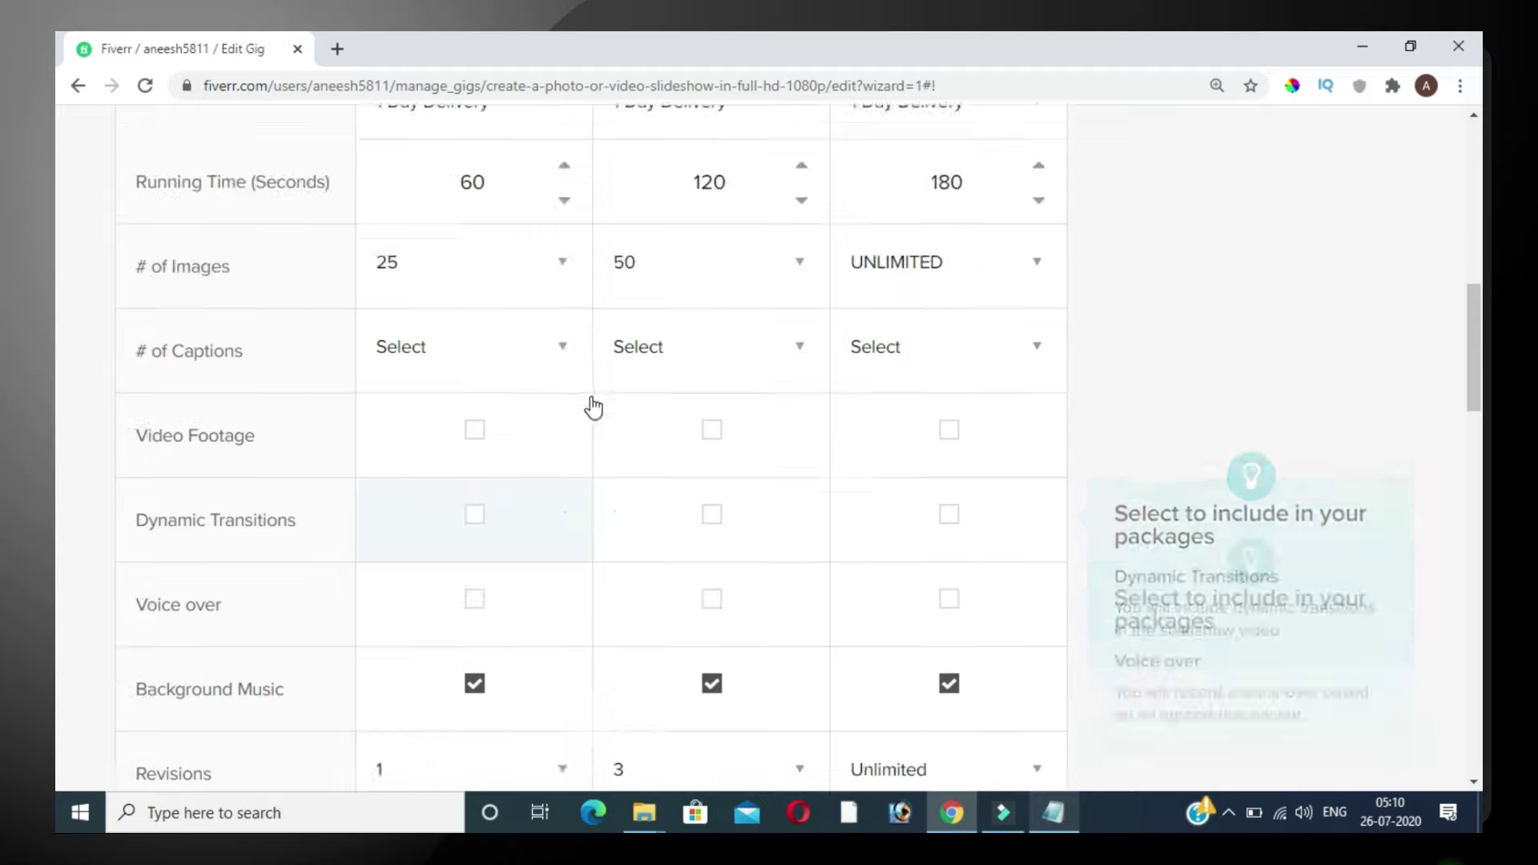
{"action": "scroll", "coordinate": [516, 369], "scroll_direction": "up", "scroll_amount": 1}
{"action": "scroll", "coordinate": [534, 415], "scroll_direction": "down", "scroll_amount": 2}
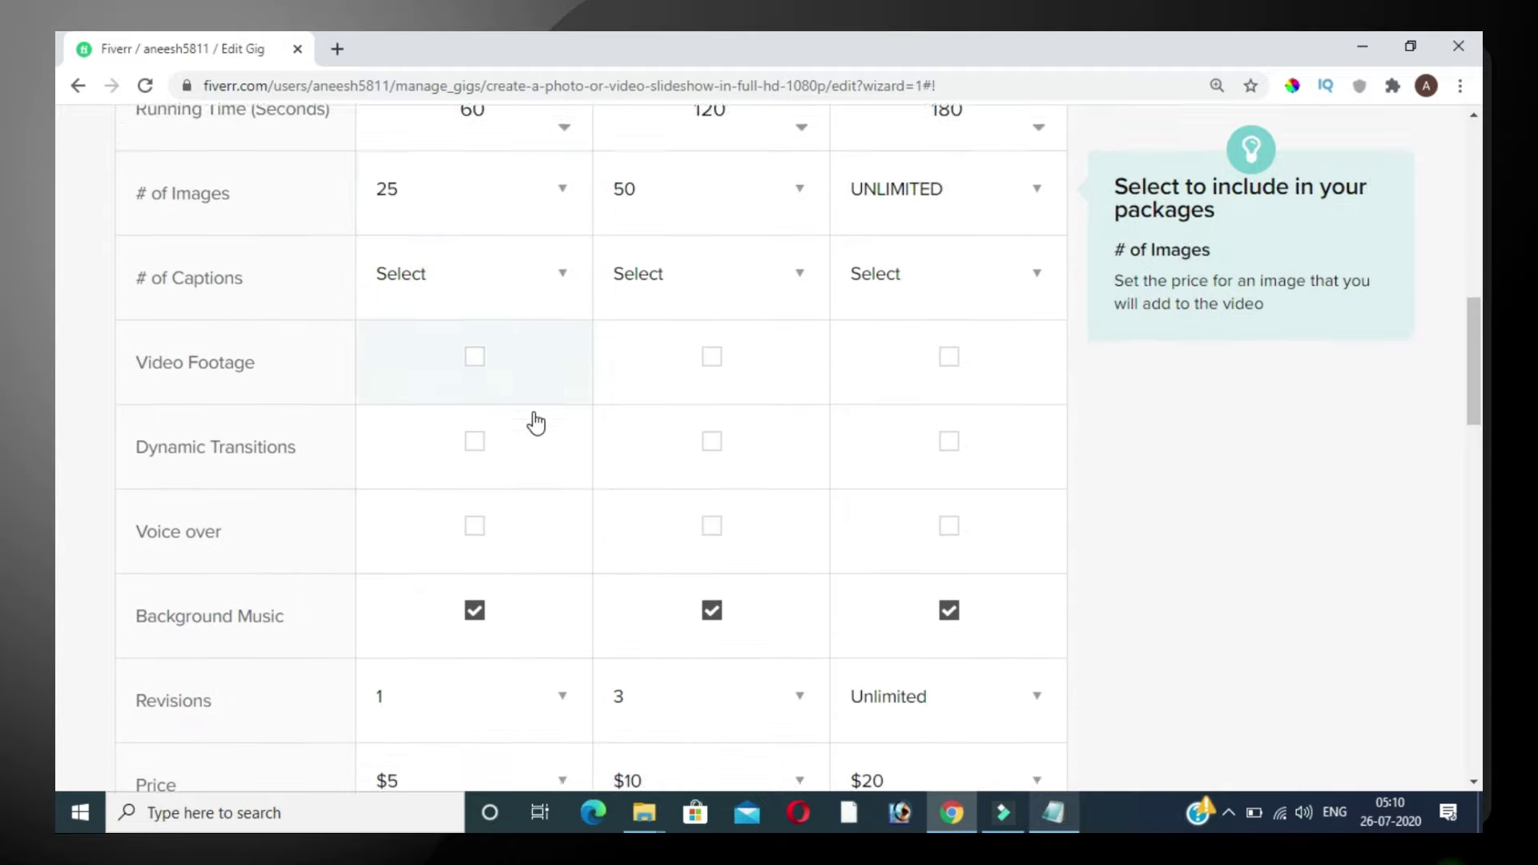
{"action": "scroll", "coordinate": [520, 457], "scroll_direction": "down", "scroll_amount": 2}
Set the delivery time of the Basic, Standard and Premium packages to 2 Days Delivery.
{"action": "scroll", "coordinate": [484, 497], "scroll_direction": "up", "scroll_amount": 5}
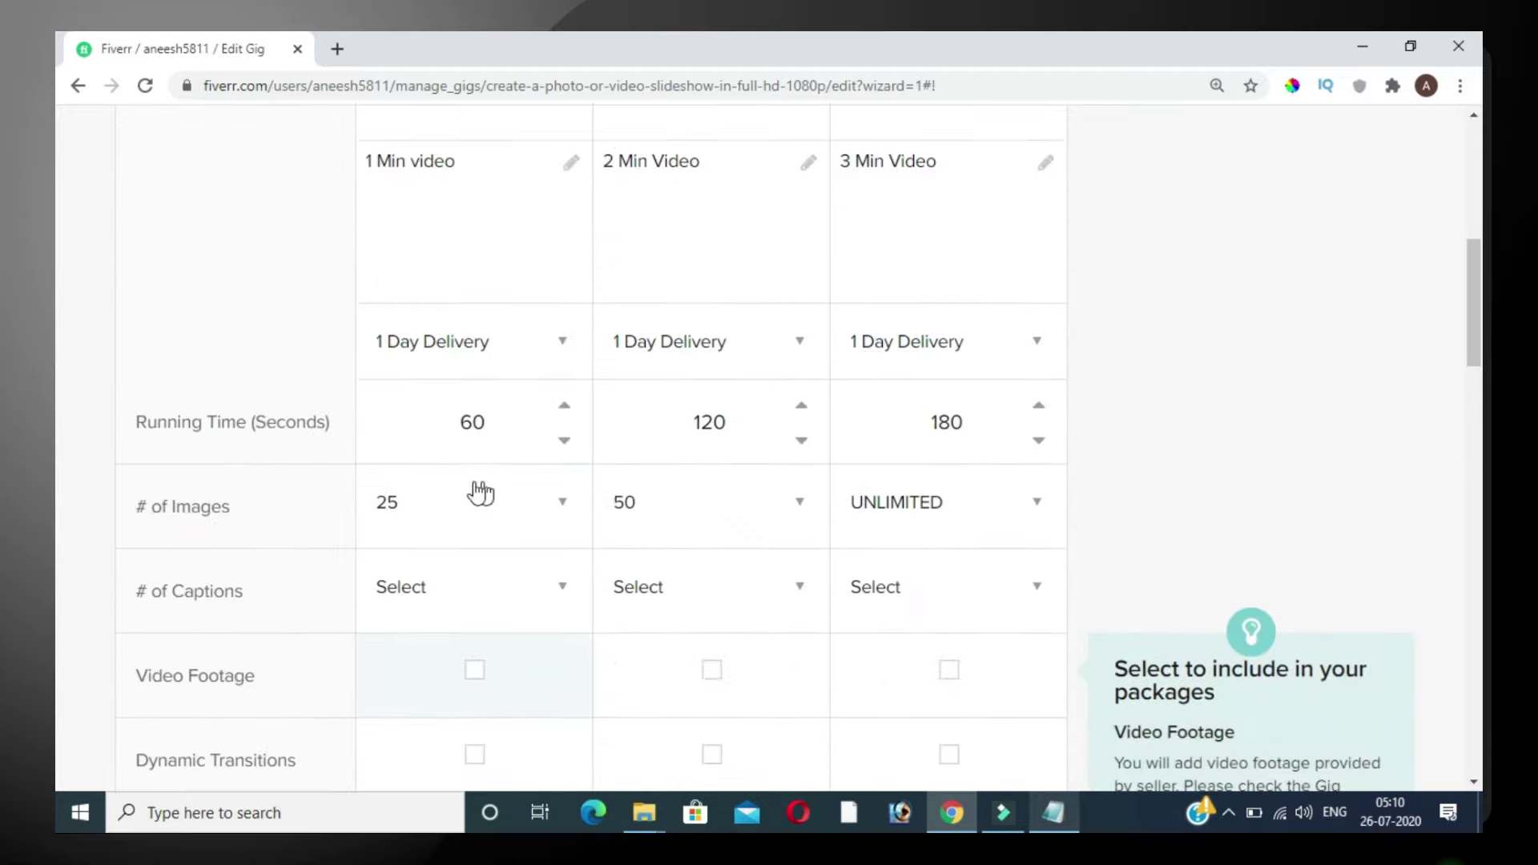
{"action": "left_click", "coordinate": [491, 339]}
{"action": "left_click", "coordinate": [456, 420]}
{"action": "left_click", "coordinate": [740, 345]}
{"action": "left_click", "coordinate": [693, 410]}
{"action": "left_click", "coordinate": [951, 353]}
{"action": "left_click", "coordinate": [905, 413]}
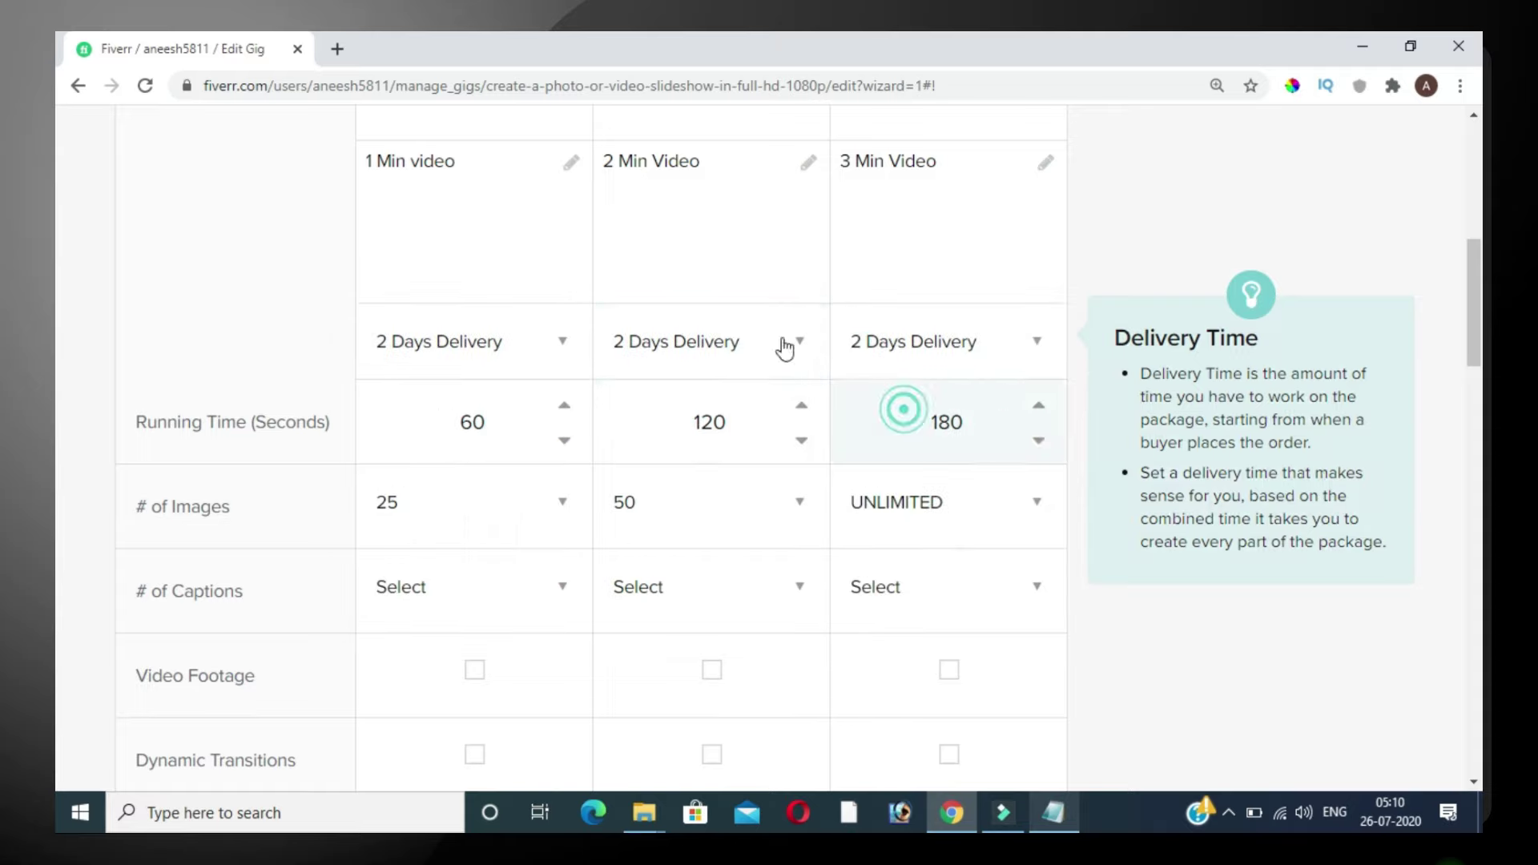
Review the filled-in package table from the descriptions down to the prices.
{"action": "scroll", "coordinate": [536, 333], "scroll_direction": "down", "scroll_amount": 5}
{"action": "scroll", "coordinate": [491, 340], "scroll_direction": "up", "scroll_amount": 5}
{"action": "left_click", "coordinate": [521, 217]}
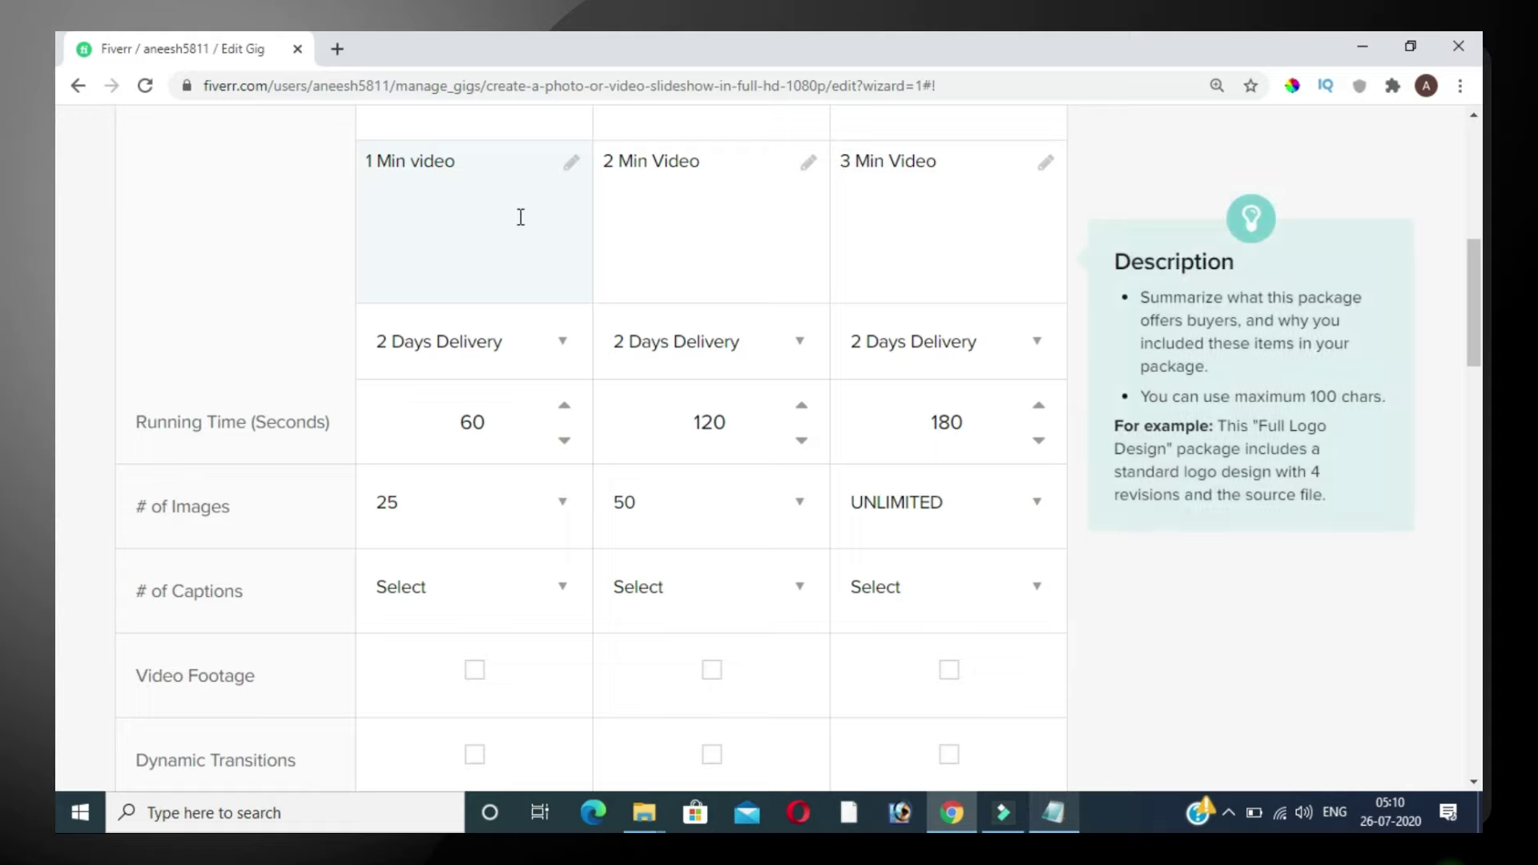
{"action": "scroll", "coordinate": [516, 196], "scroll_direction": "down", "scroll_amount": 2}
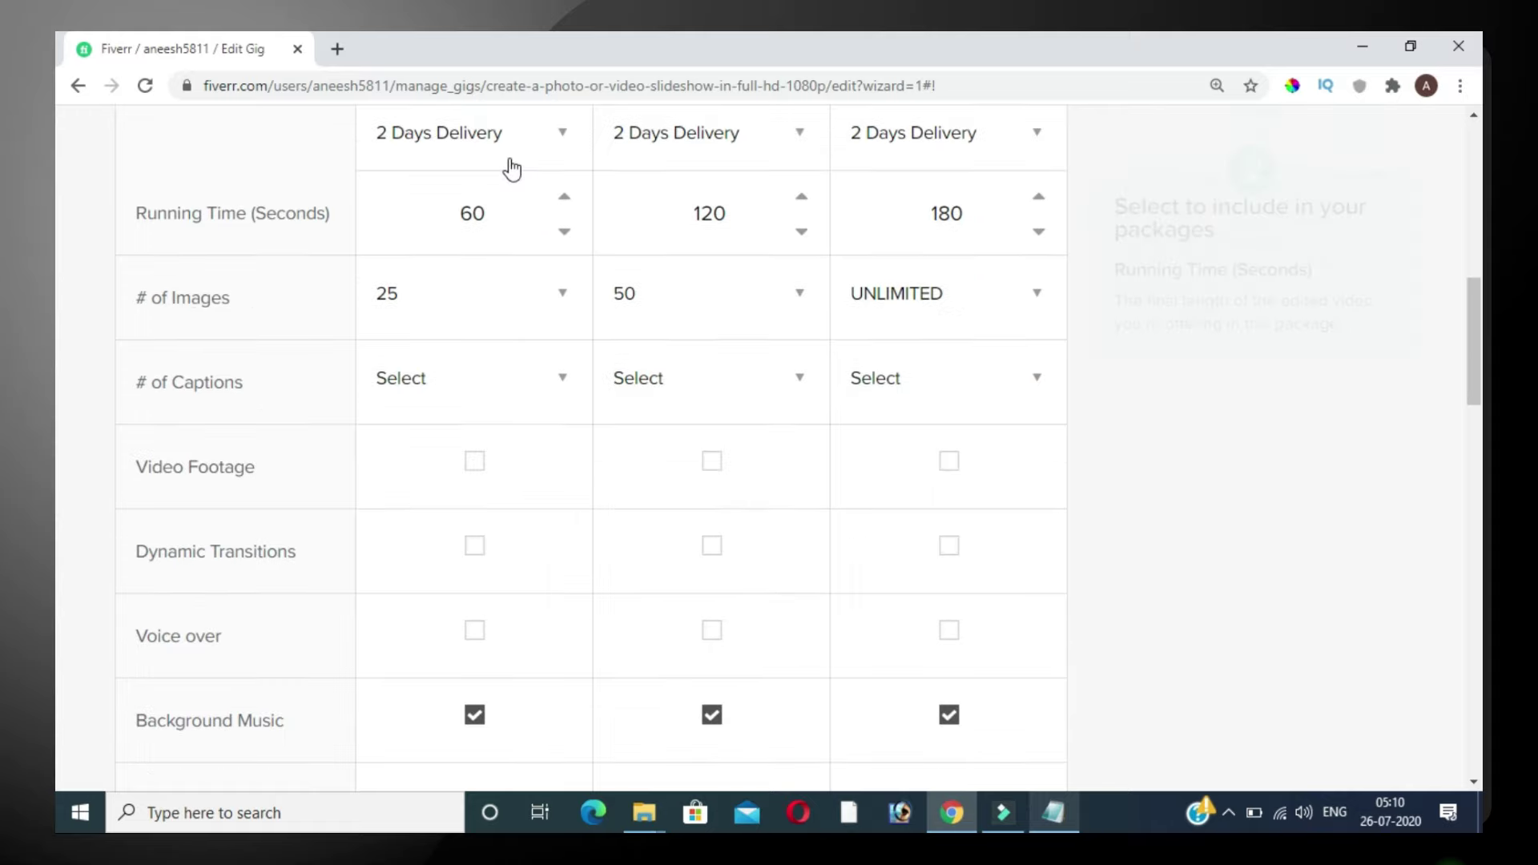
{"action": "scroll", "coordinate": [561, 208], "scroll_direction": "up", "scroll_amount": 4}
{"action": "scroll", "coordinate": [637, 317], "scroll_direction": "down", "scroll_amount": 10}
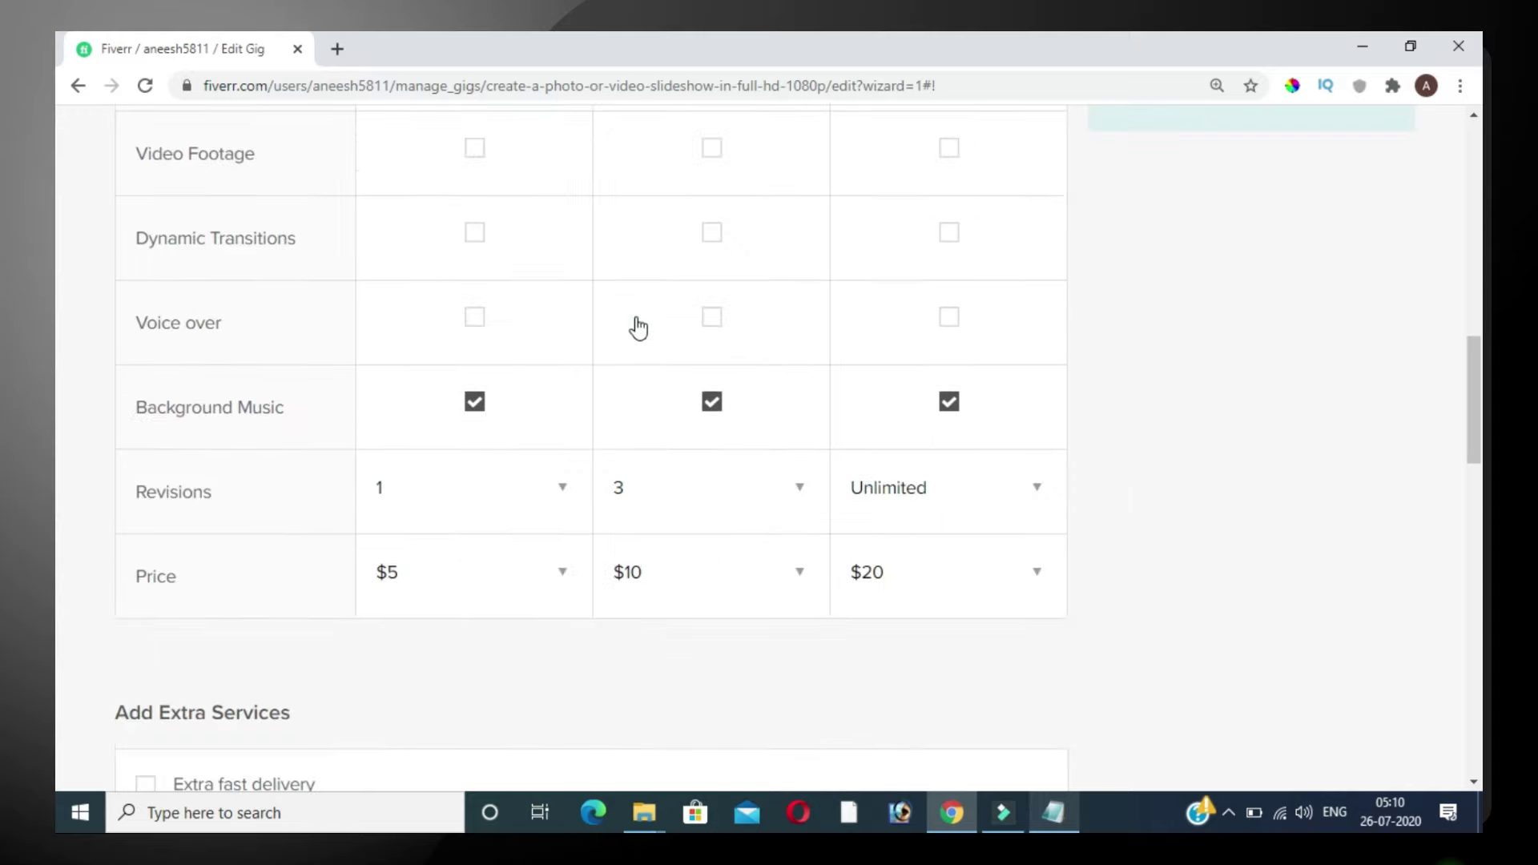
{"action": "scroll", "coordinate": [638, 324], "scroll_direction": "up", "scroll_amount": 4}
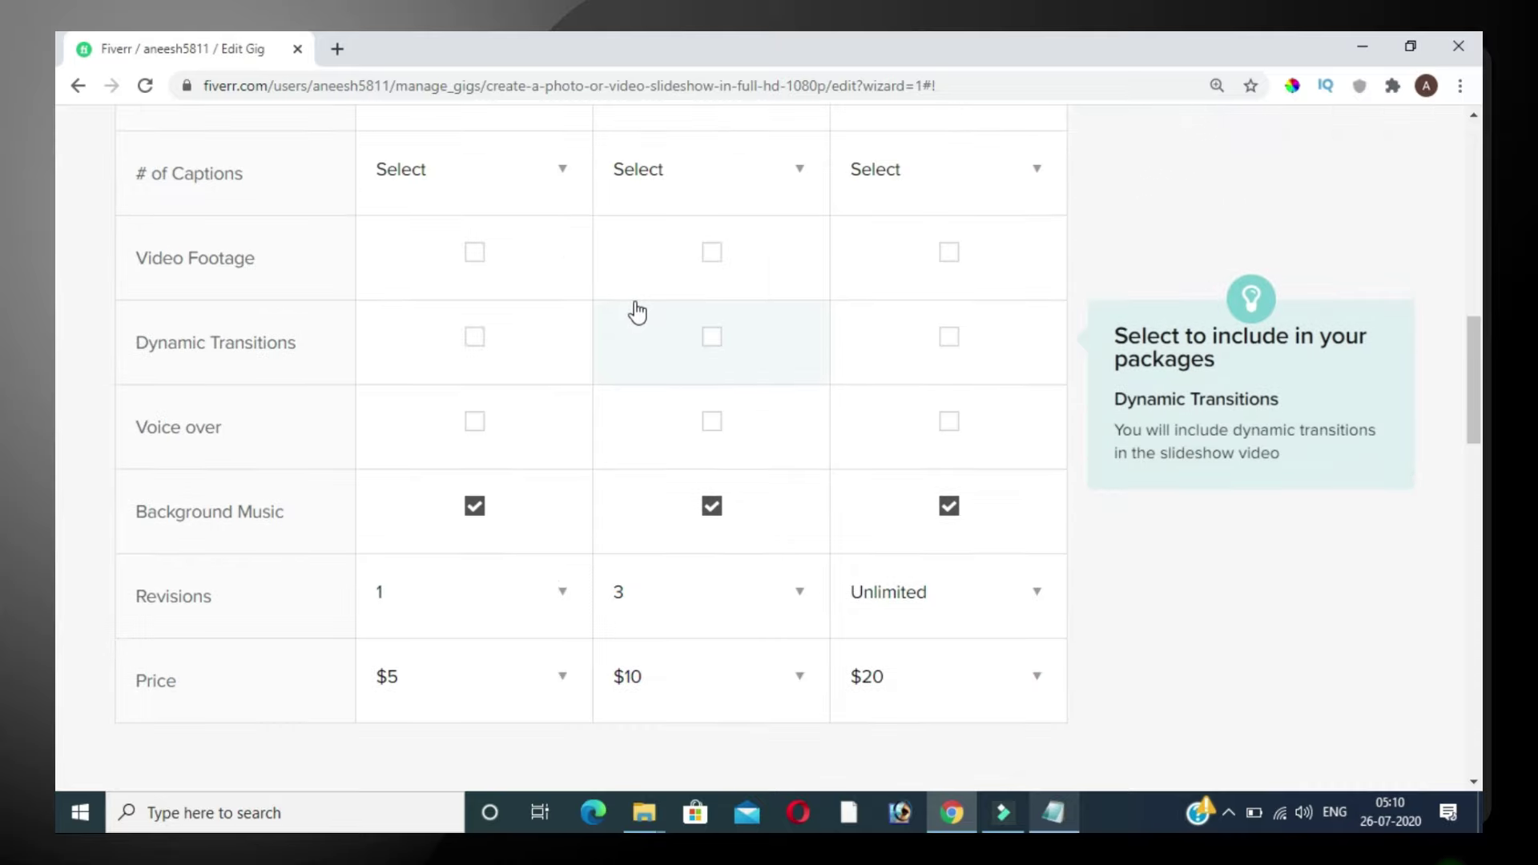
Add the Extra fast delivery service and offer 1 DAY delivery for an extra $5 on the Basic package.
{"action": "scroll", "coordinate": [638, 313], "scroll_direction": "down", "scroll_amount": 6}
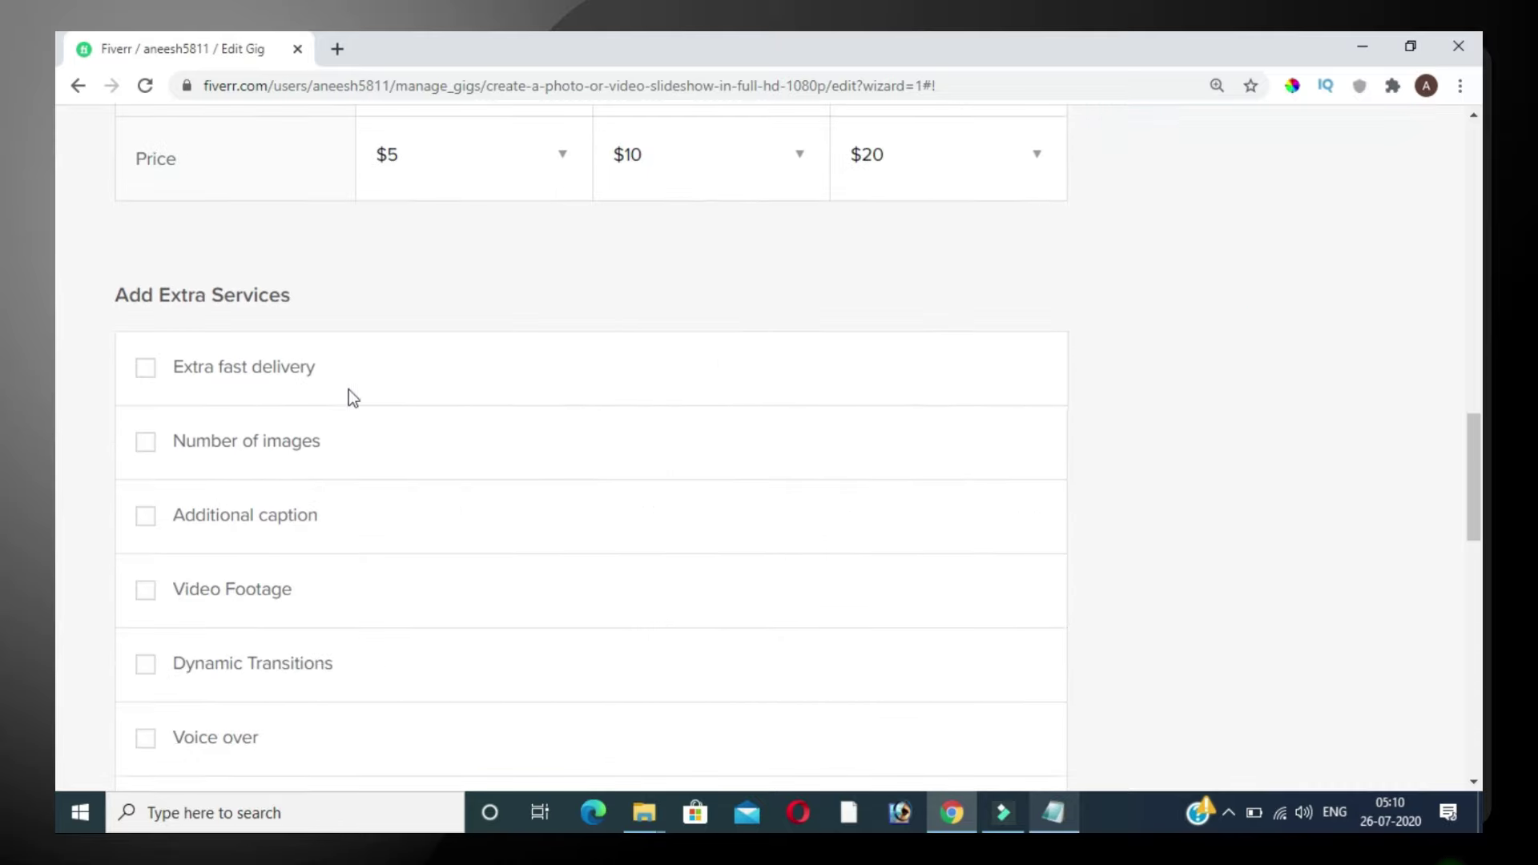
{"action": "left_click", "coordinate": [145, 367]}
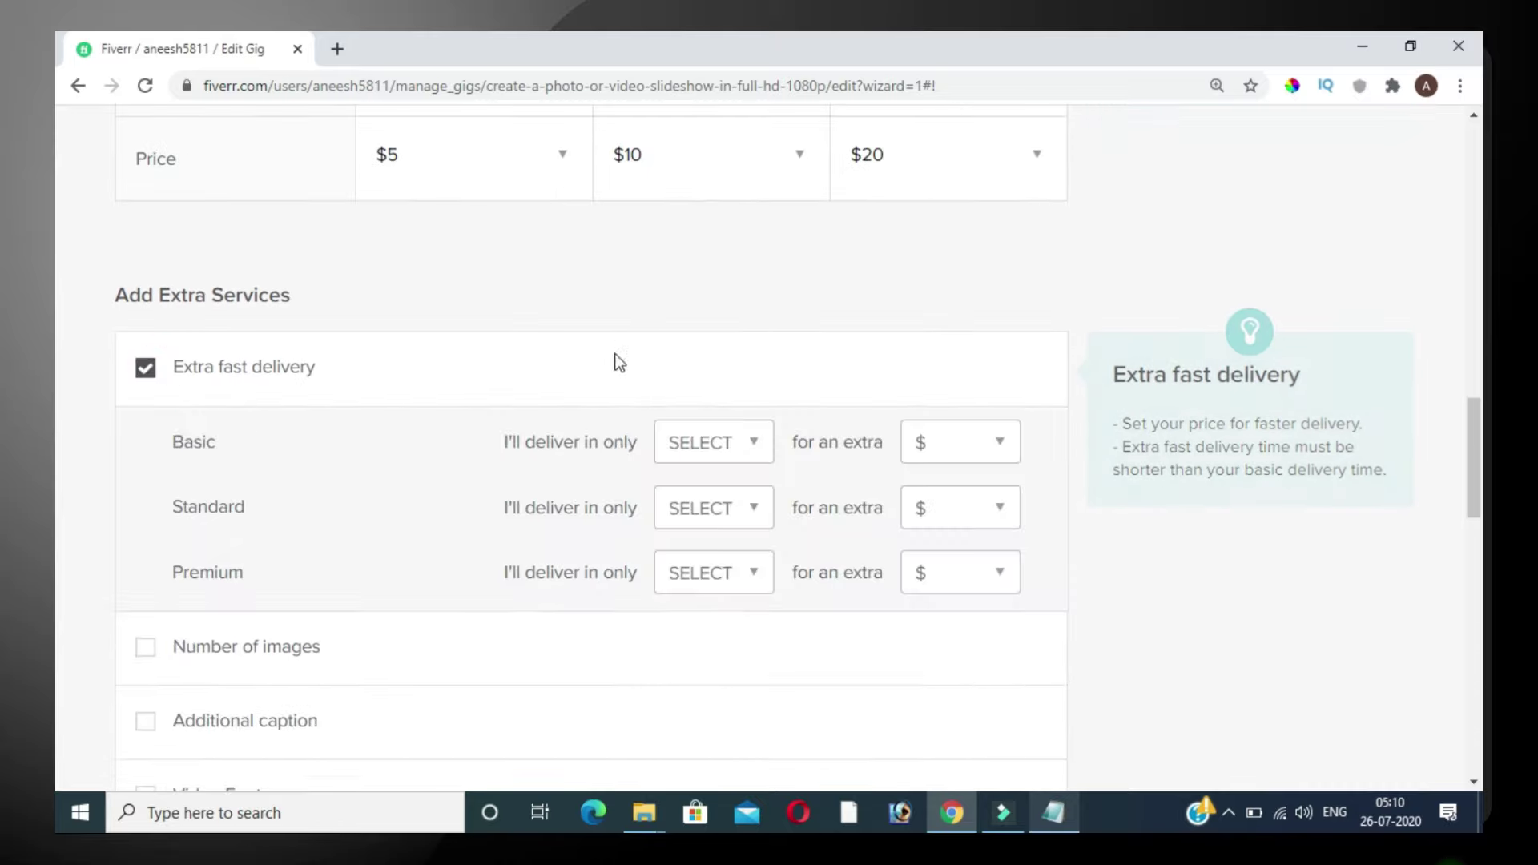
{"action": "left_click", "coordinate": [756, 441]}
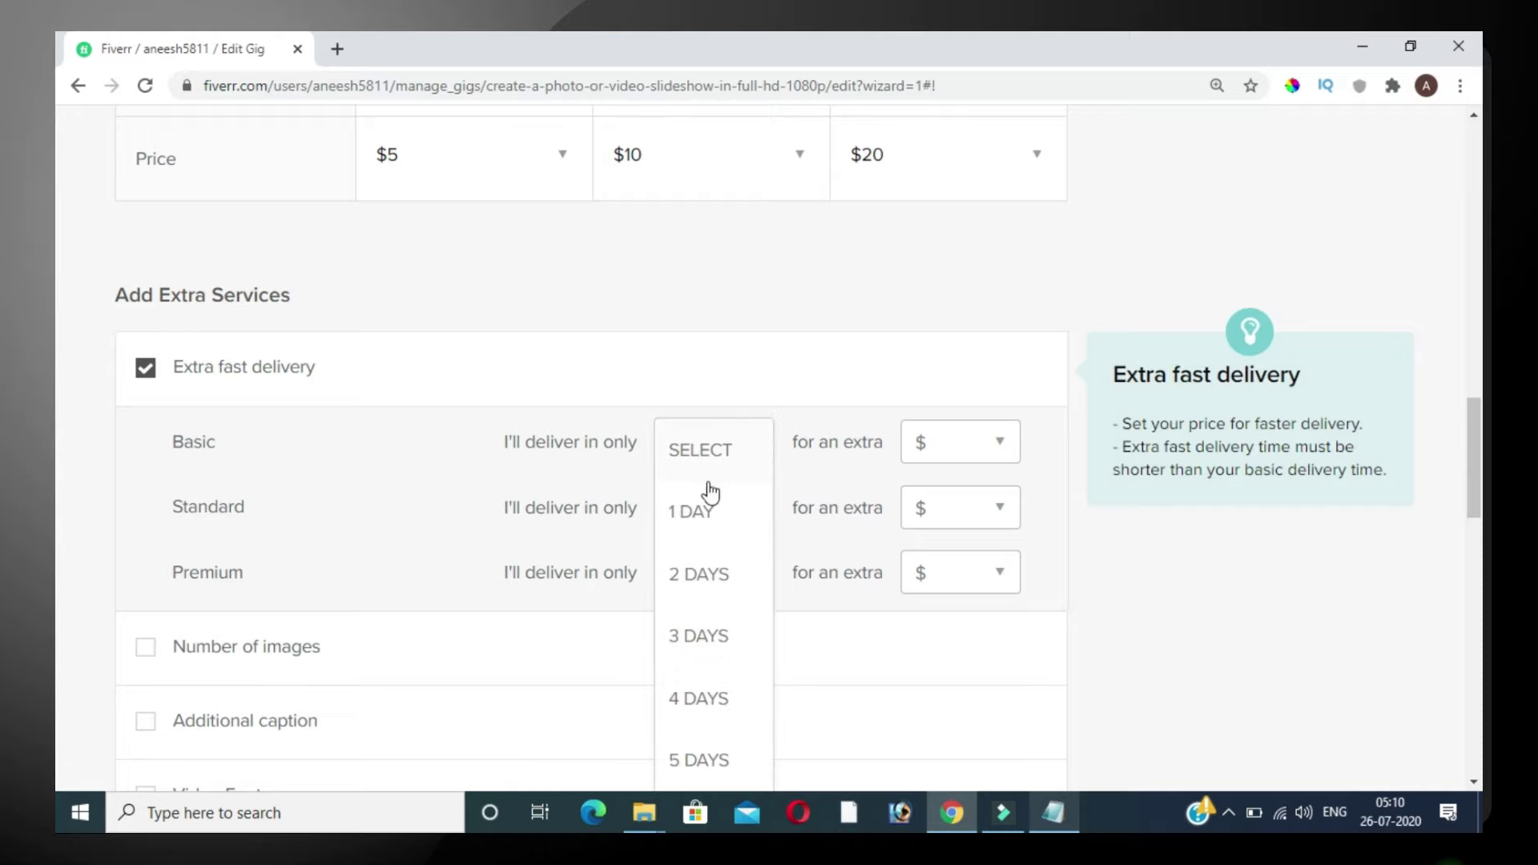
{"action": "left_click", "coordinate": [693, 513]}
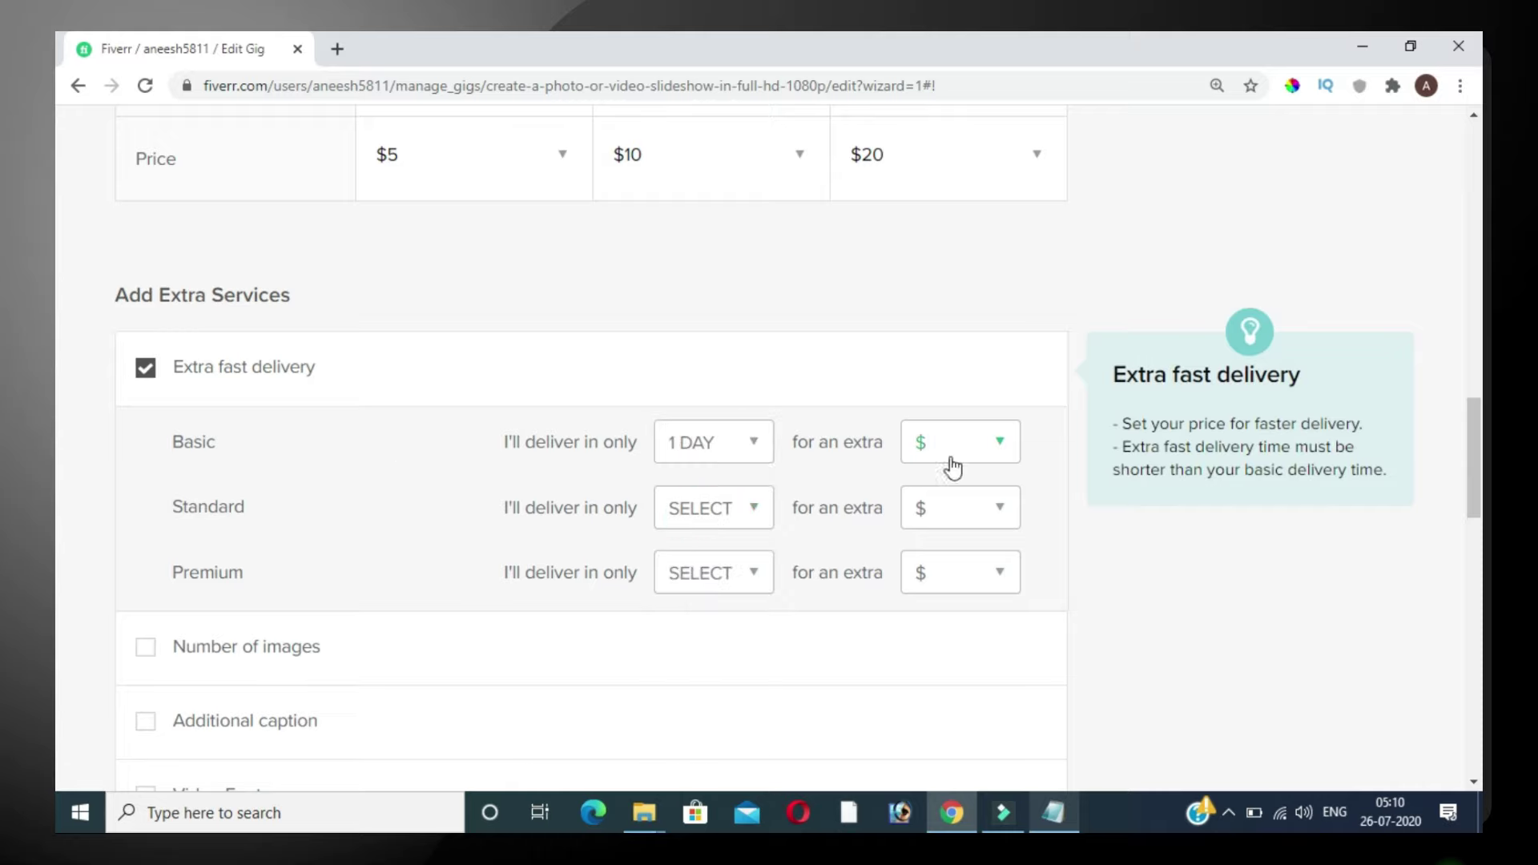
{"action": "left_click", "coordinate": [951, 446]}
{"action": "left_click", "coordinate": [934, 517]}
Offer 1 DAY extra fast delivery for an extra $5 on both the Standard and Premium packages.
{"action": "left_click", "coordinate": [751, 519]}
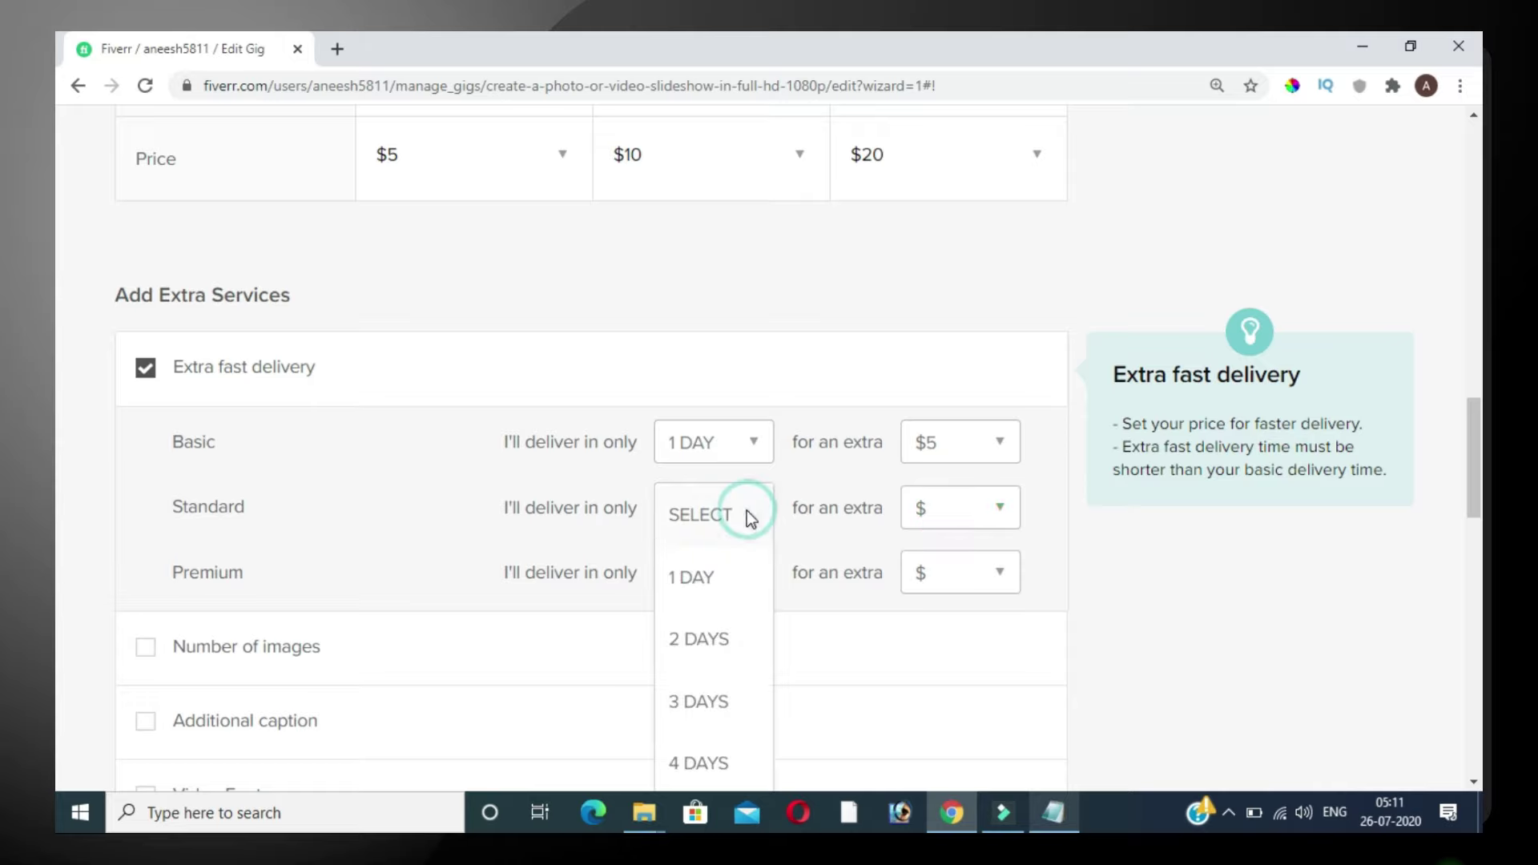
{"action": "left_click", "coordinate": [687, 585]}
{"action": "left_click", "coordinate": [947, 513]}
{"action": "left_click", "coordinate": [951, 579]}
{"action": "left_click", "coordinate": [725, 573]}
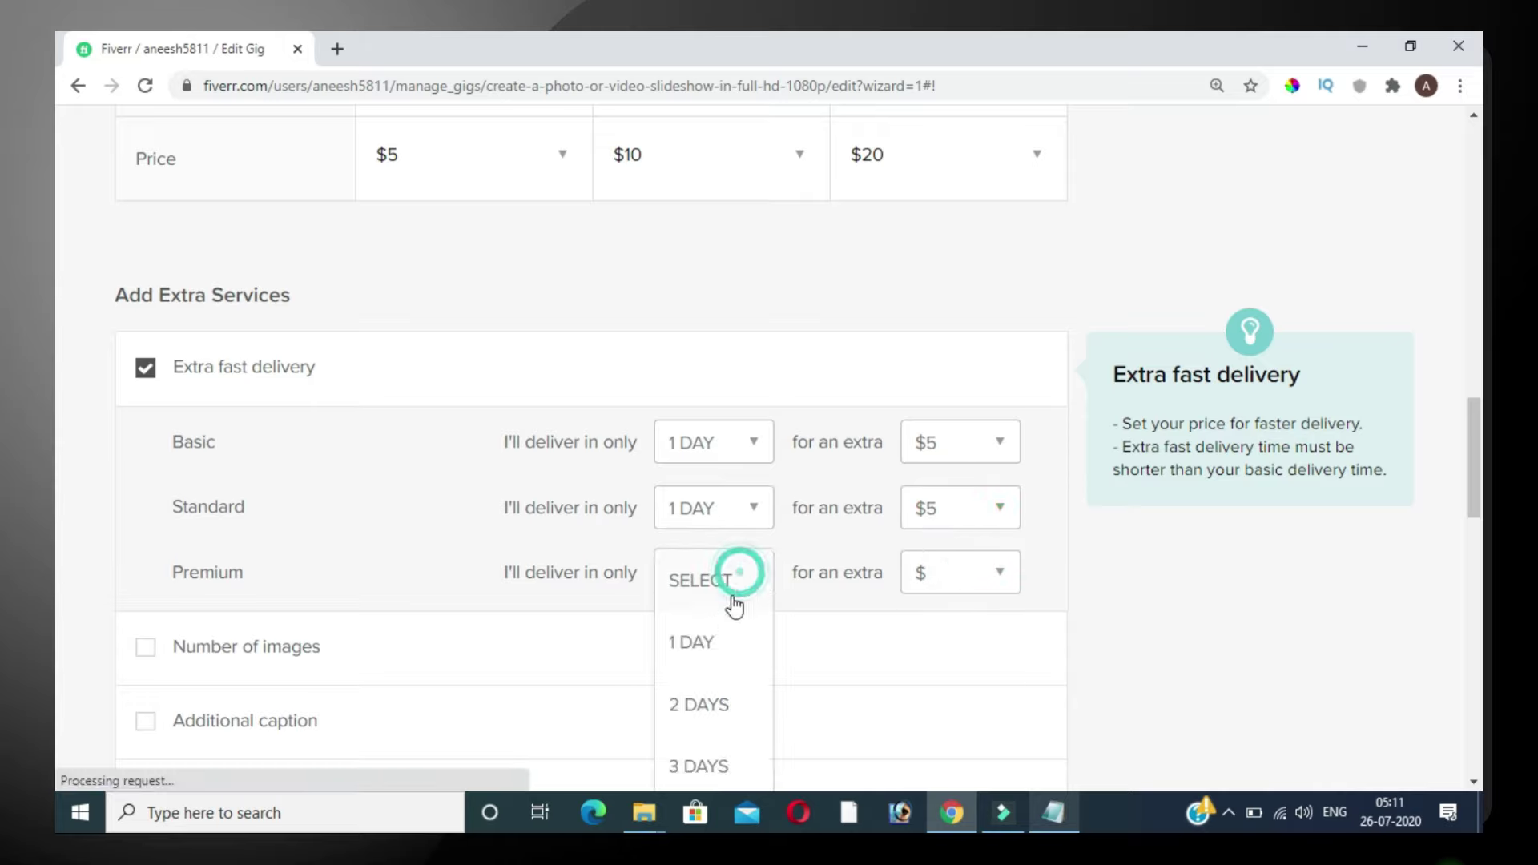
{"action": "left_click", "coordinate": [705, 637]}
{"action": "left_click", "coordinate": [922, 584]}
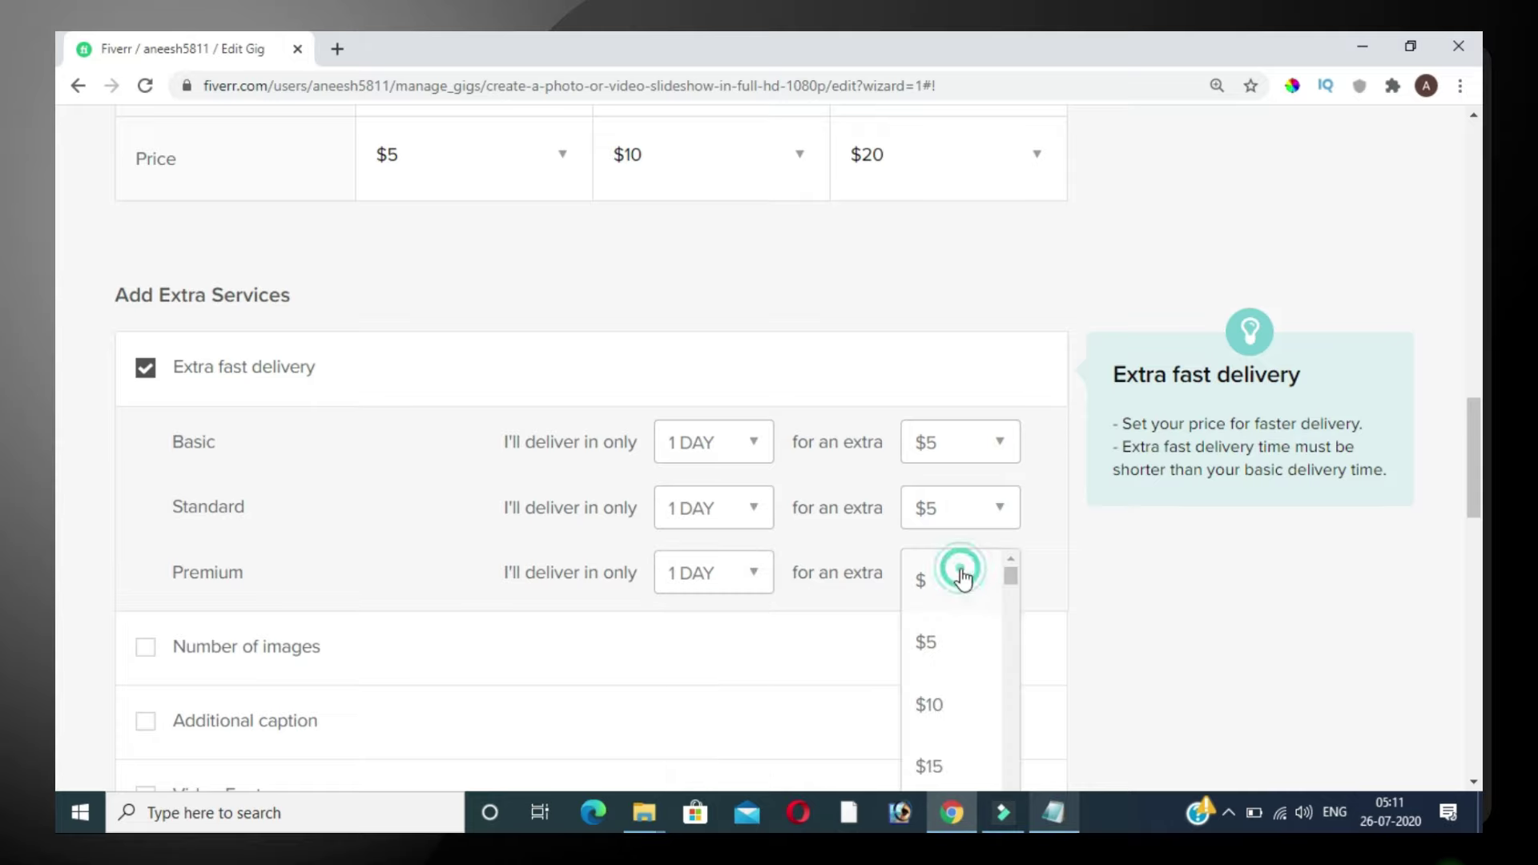
{"action": "left_click", "coordinate": [957, 637]}
Add the Voice over extra service for an extra $10 and an additional 2 DAYS.
{"action": "scroll", "coordinate": [964, 401], "scroll_direction": "down", "scroll_amount": 2}
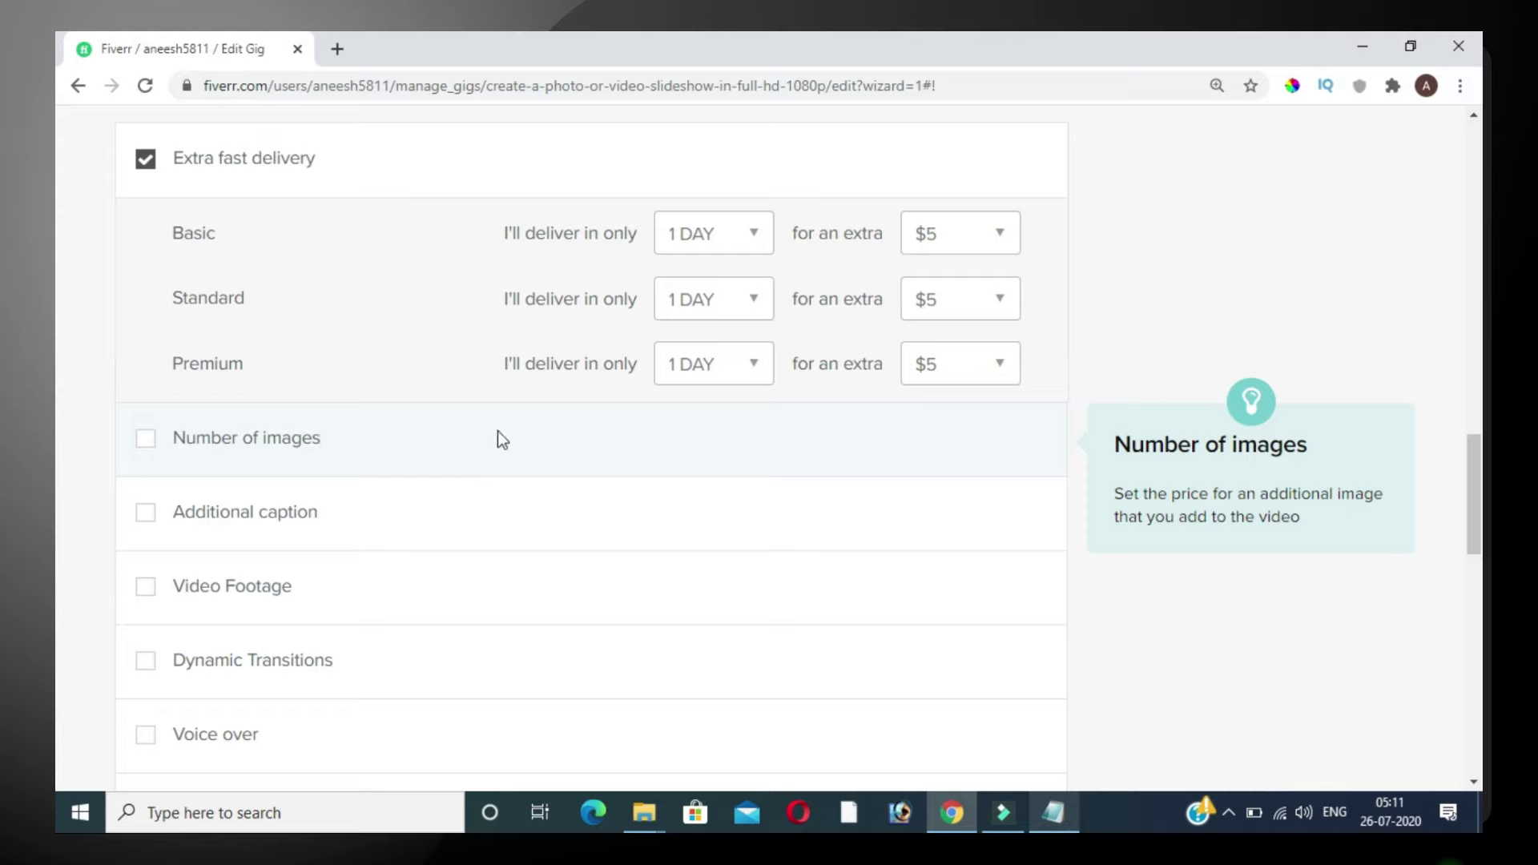
{"action": "scroll", "coordinate": [363, 456], "scroll_direction": "down", "scroll_amount": 1}
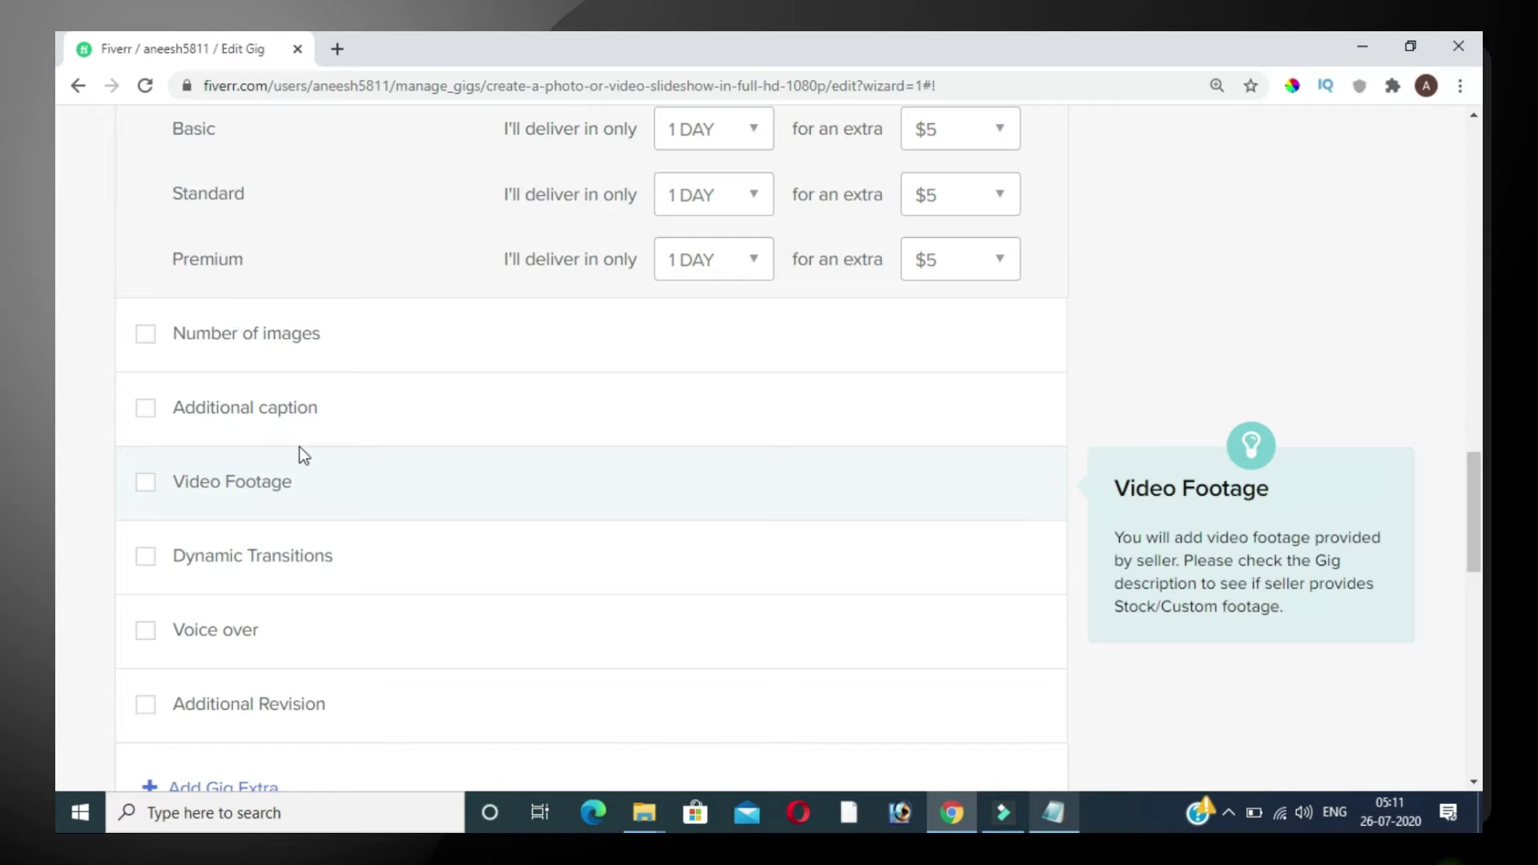
{"action": "scroll", "coordinate": [299, 447], "scroll_direction": "down", "scroll_amount": 2}
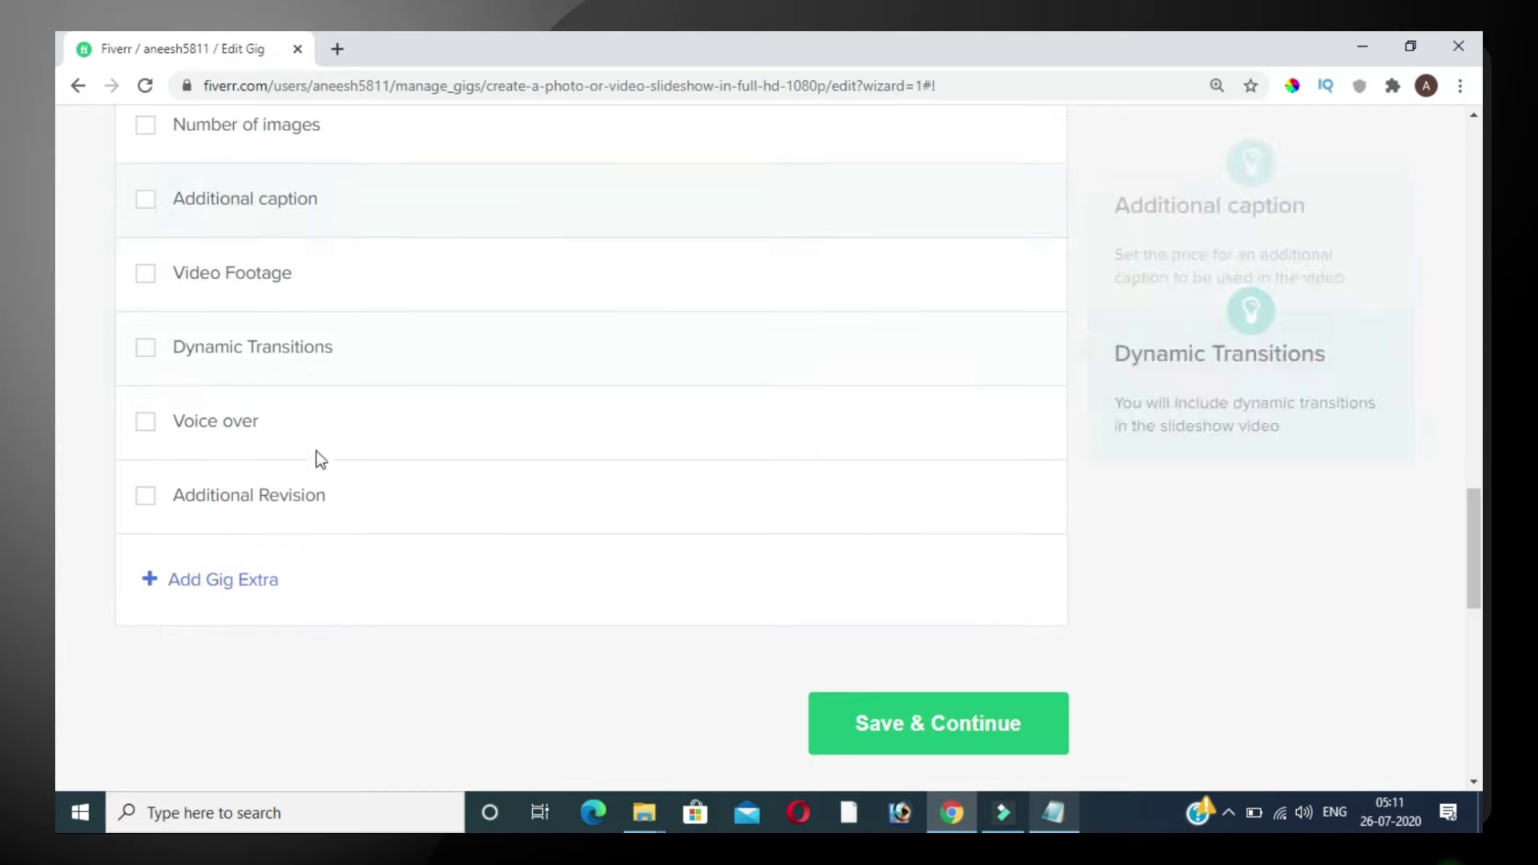
{"action": "left_click", "coordinate": [150, 430]}
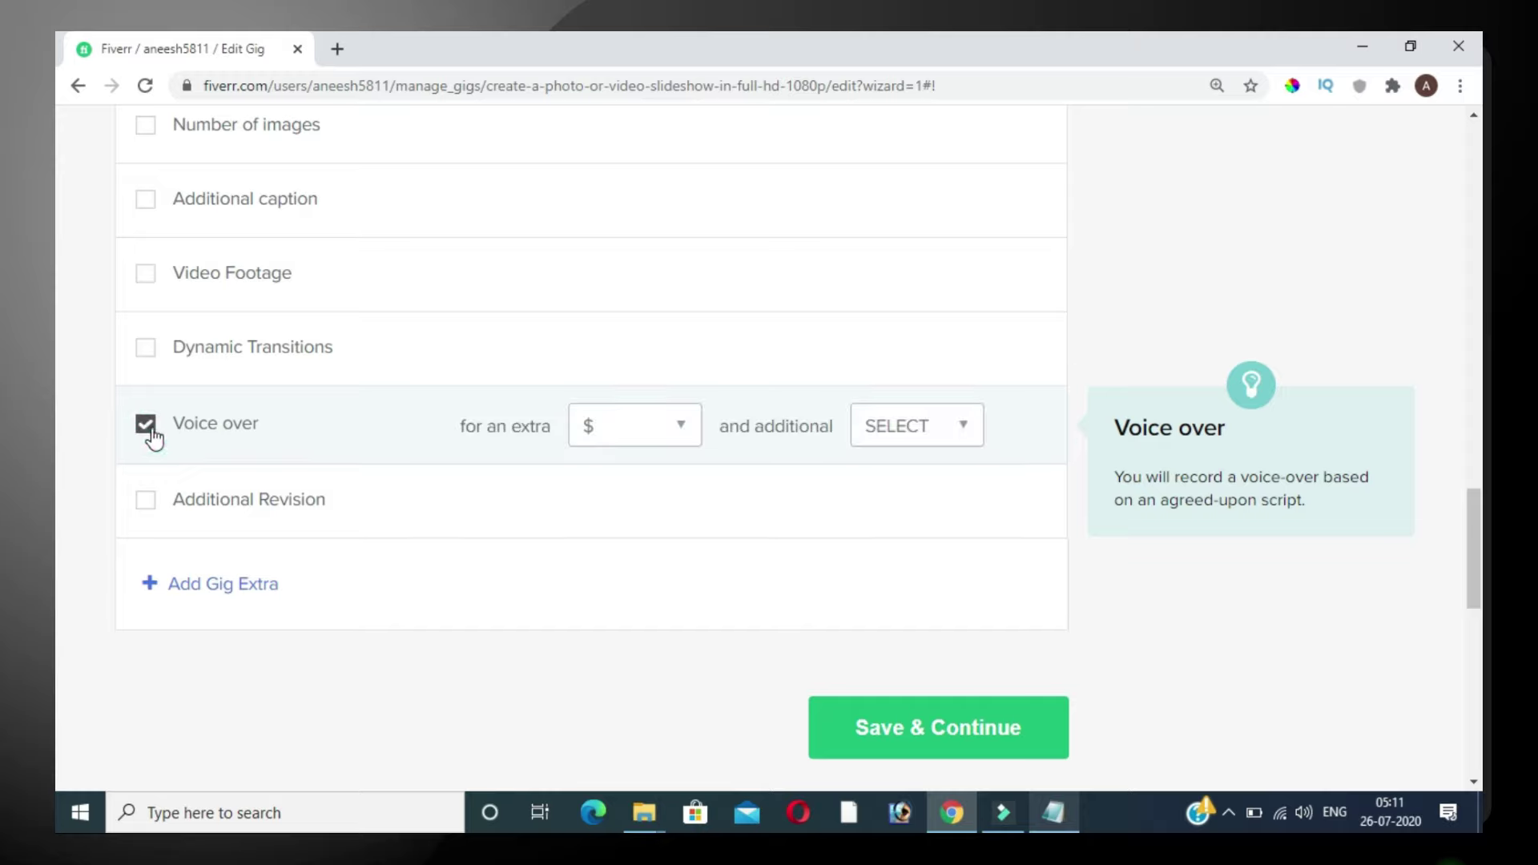
{"action": "left_click", "coordinate": [672, 425]}
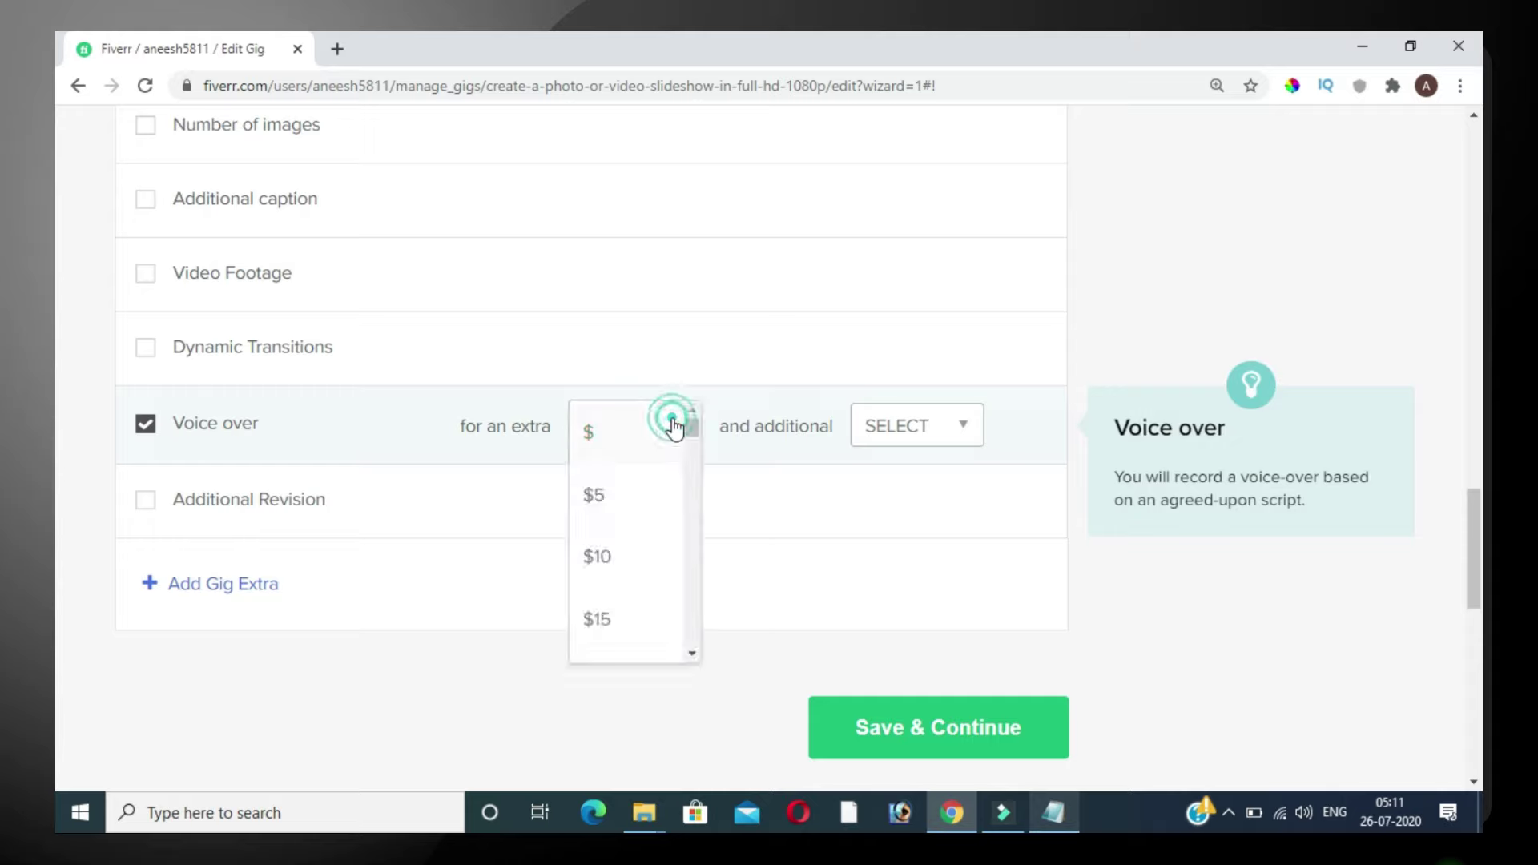
{"action": "left_click", "coordinate": [621, 554]}
{"action": "left_click", "coordinate": [921, 437]}
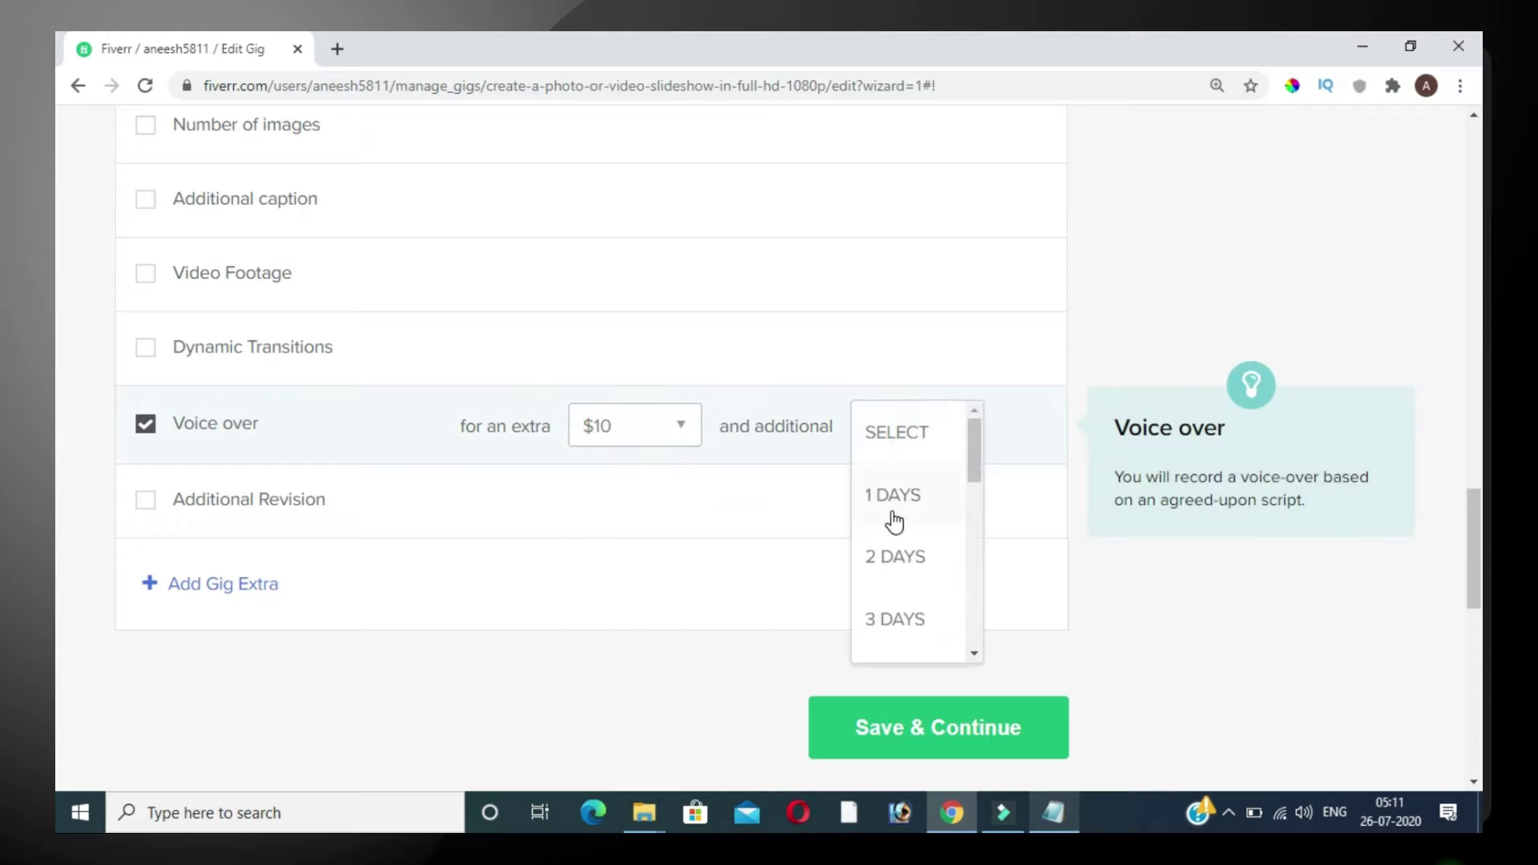
{"action": "left_click", "coordinate": [917, 558]}
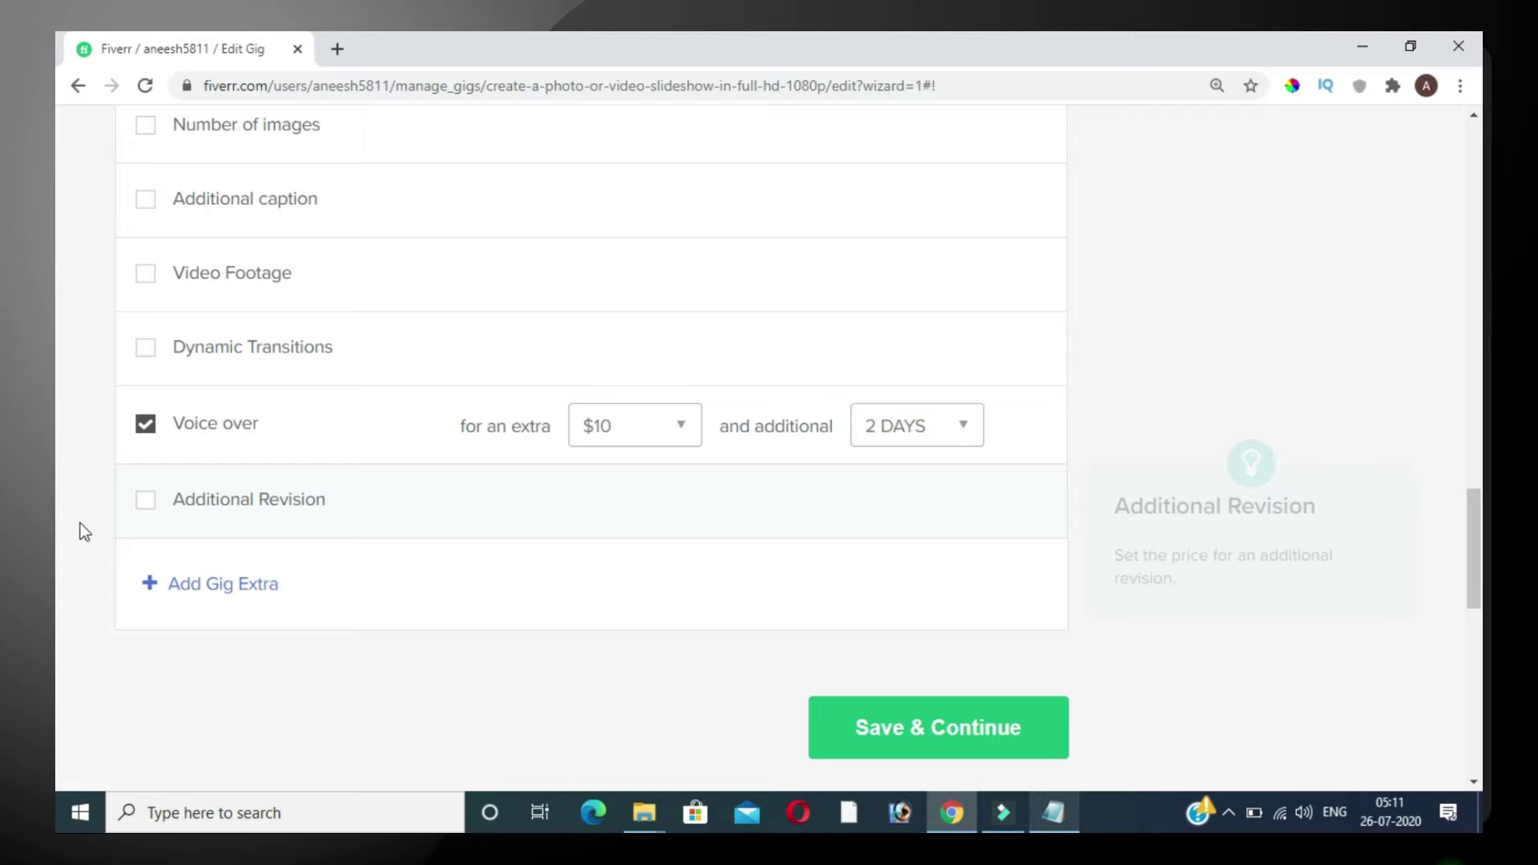
Add the Additional Revision extra service for an extra $5 and an additional 1 DAYS.
{"action": "scroll", "coordinate": [368, 514], "scroll_direction": "up", "scroll_amount": 4}
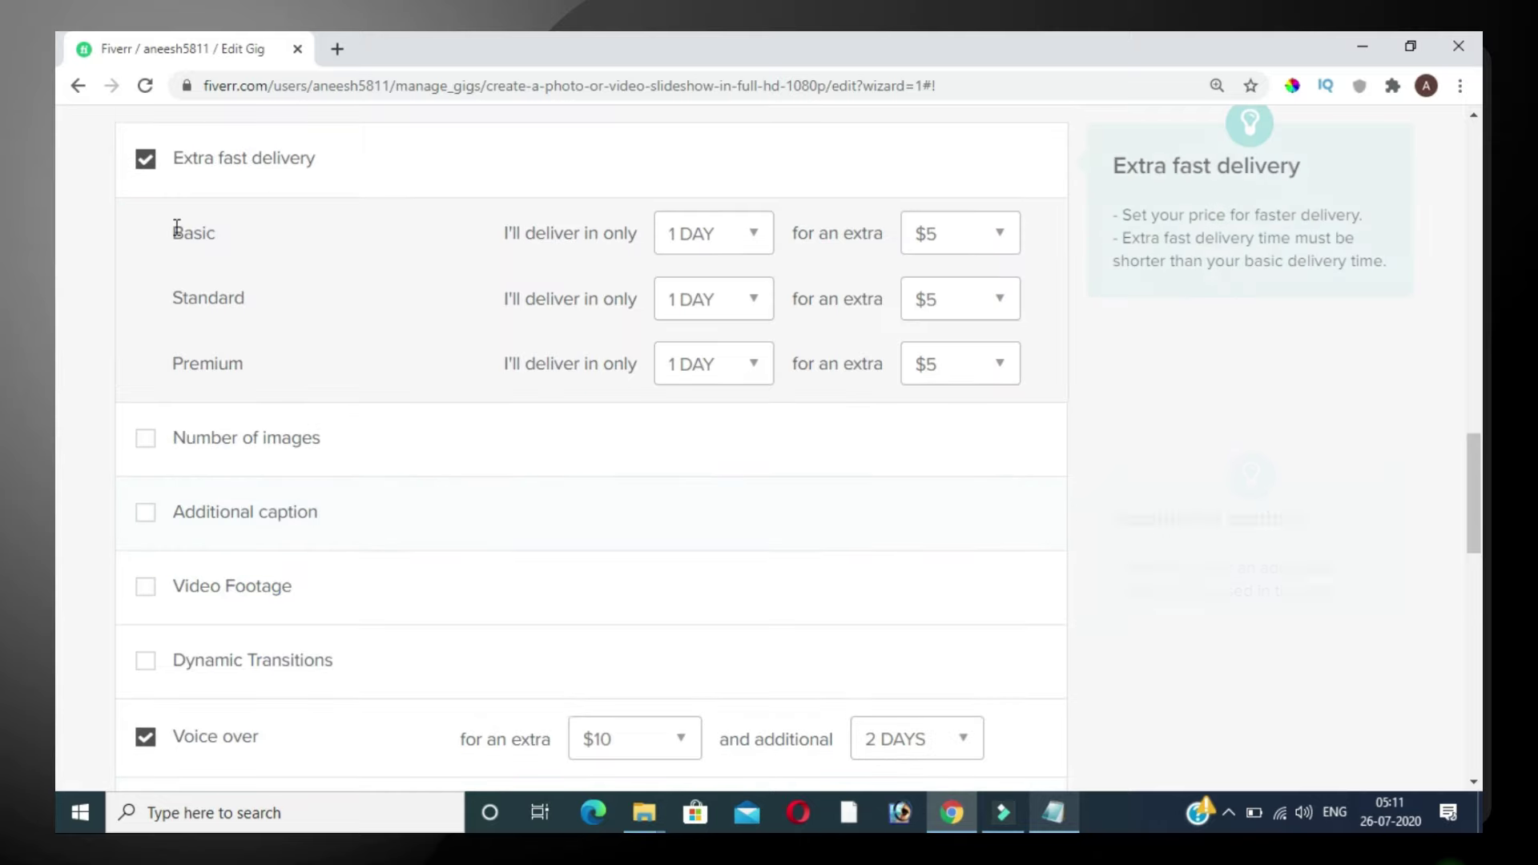
{"action": "scroll", "coordinate": [333, 526], "scroll_direction": "down", "scroll_amount": 6}
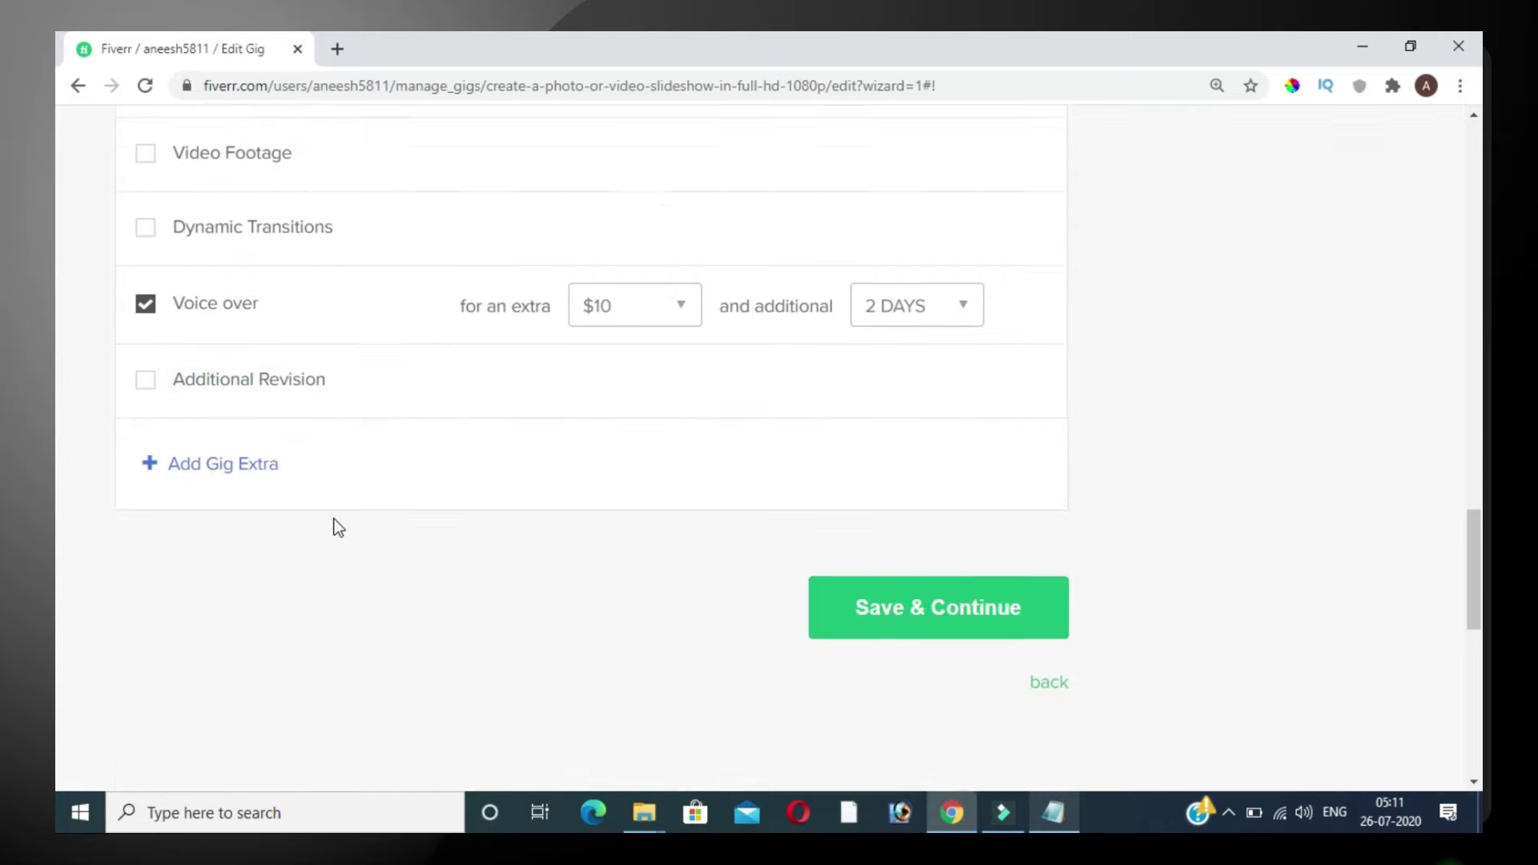
{"action": "scroll", "coordinate": [195, 347], "scroll_direction": "up", "scroll_amount": 1}
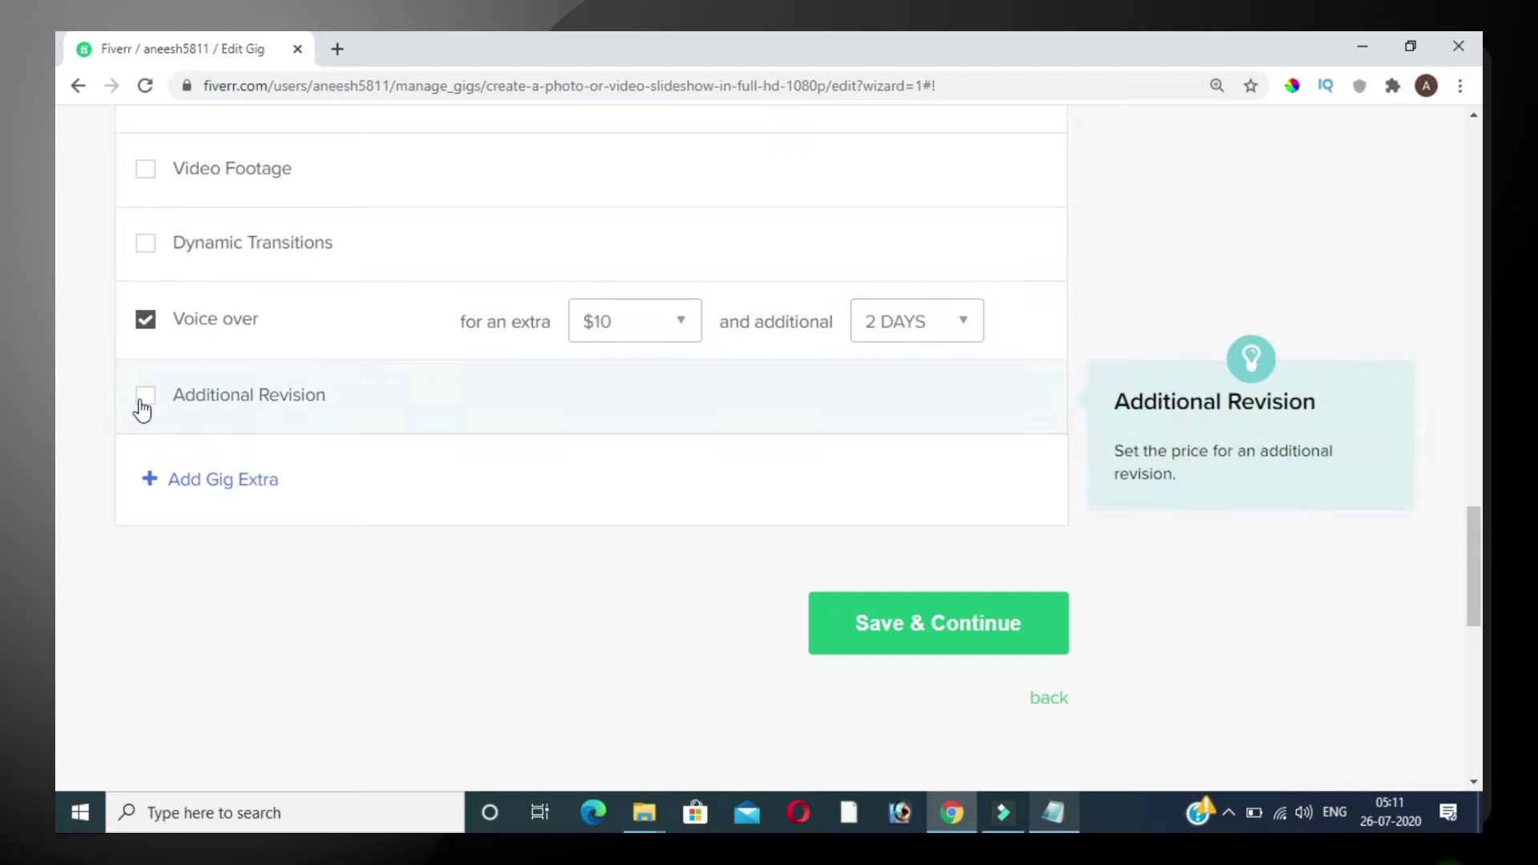
{"action": "left_click", "coordinate": [143, 405]}
{"action": "left_click", "coordinate": [614, 413]}
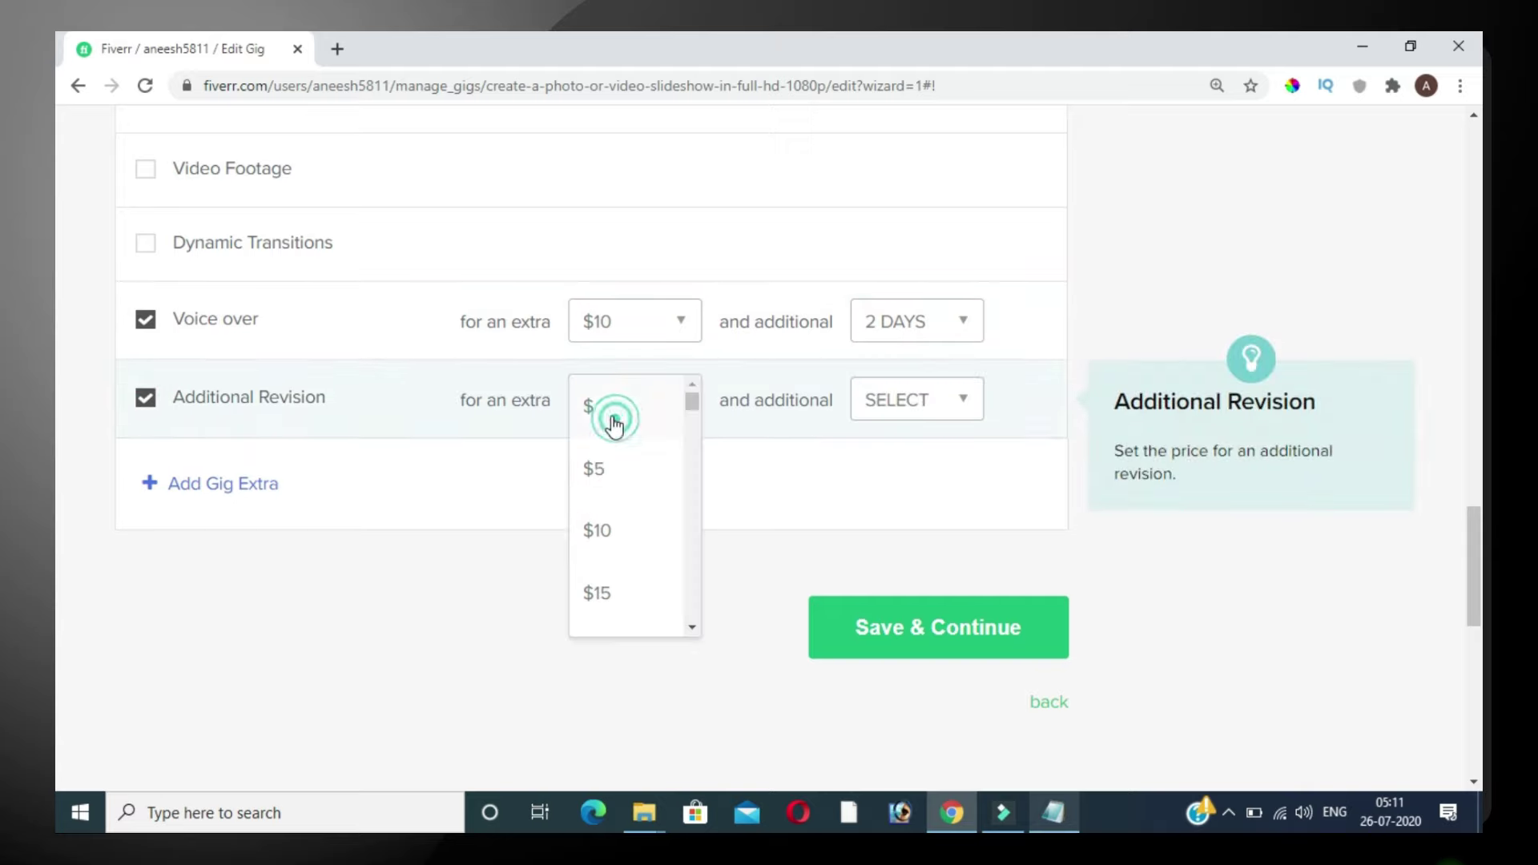
{"action": "left_click", "coordinate": [607, 472]}
{"action": "left_click", "coordinate": [903, 401]}
{"action": "left_click", "coordinate": [897, 471]}
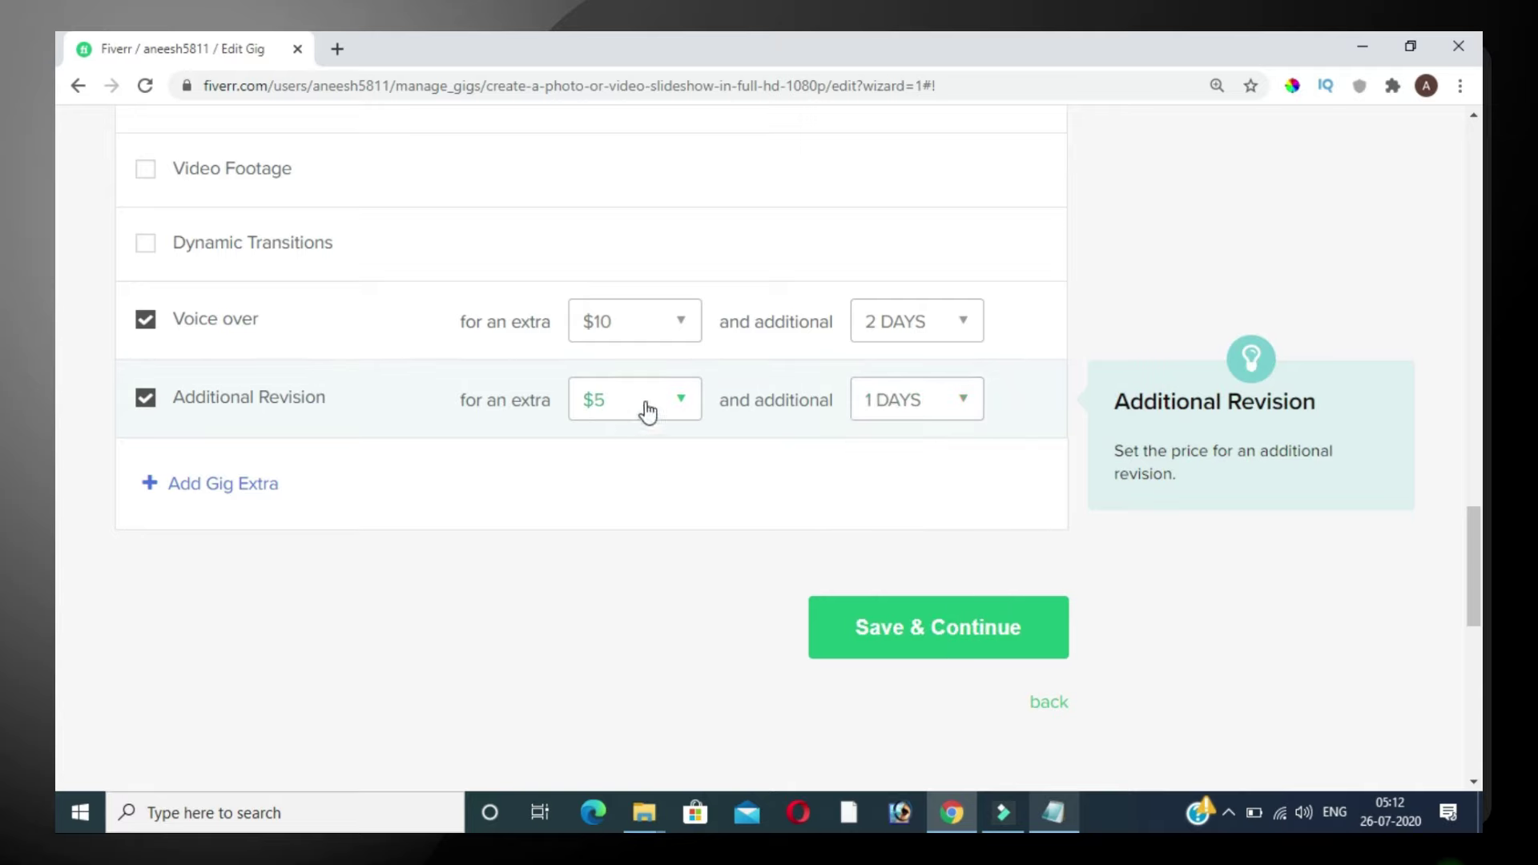
{"action": "left_click", "coordinate": [647, 412]}
{"action": "scroll", "coordinate": [635, 542], "scroll_direction": "down", "scroll_amount": 3}
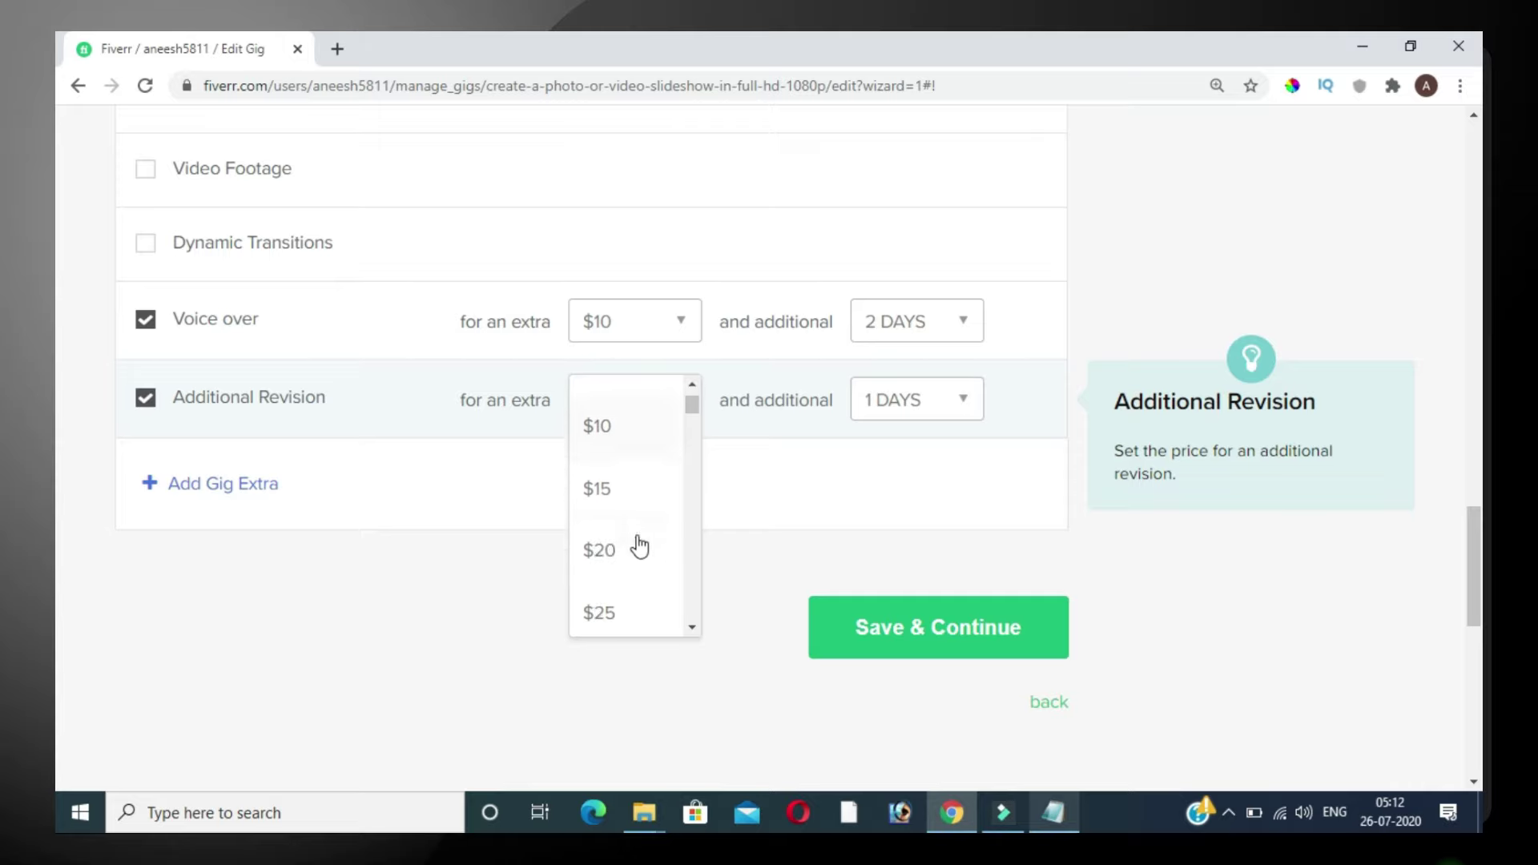
{"action": "scroll", "coordinate": [632, 495], "scroll_direction": "down", "scroll_amount": 10}
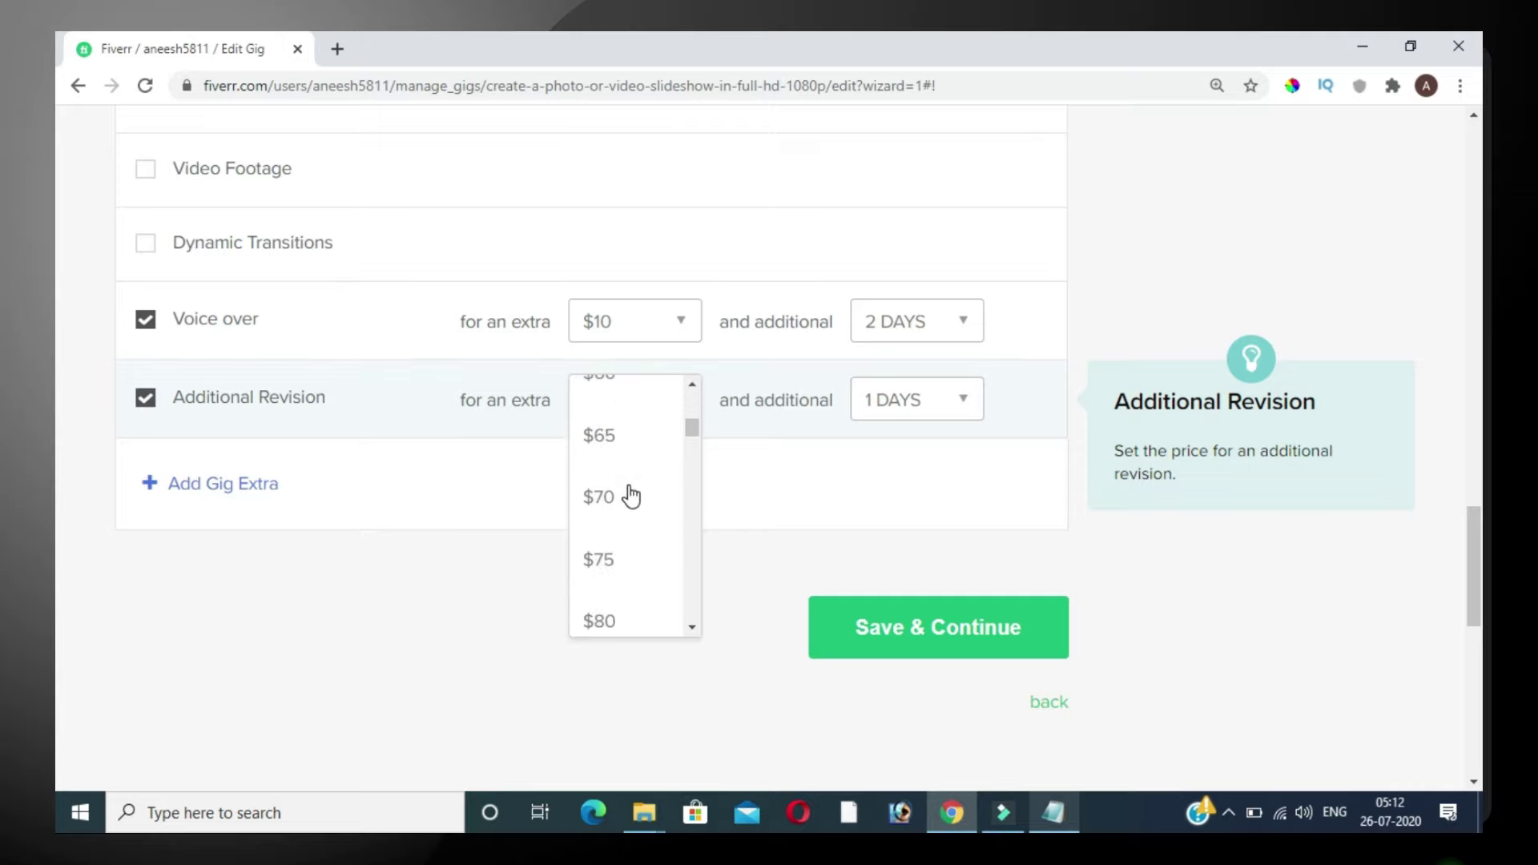
{"action": "scroll", "coordinate": [632, 493], "scroll_direction": "down", "scroll_amount": 3}
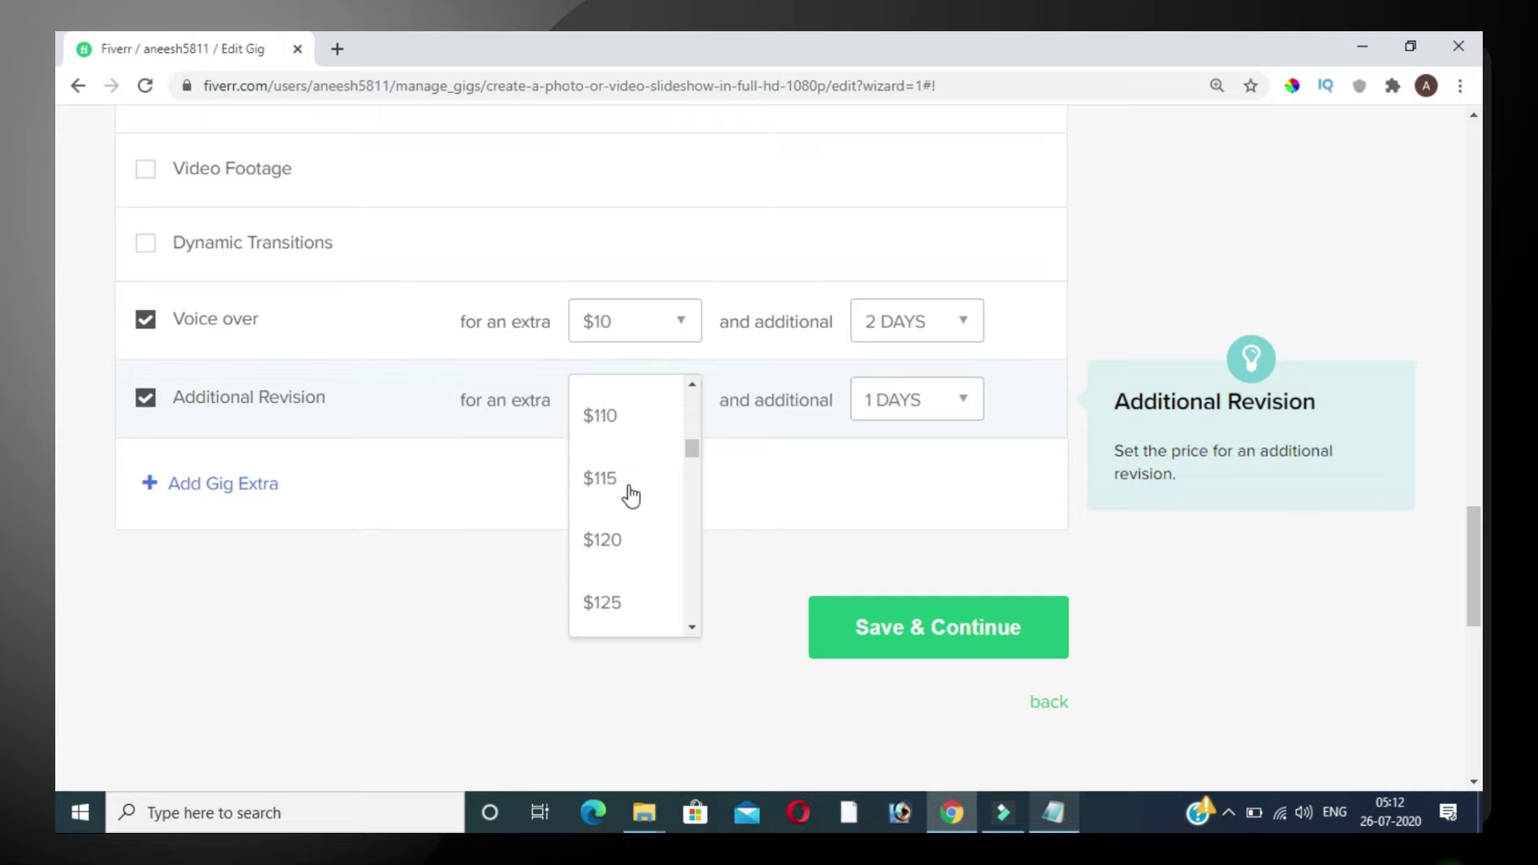
{"action": "left_click", "coordinate": [790, 487]}
Add a custom gig extra below Additional Revision and enable it, leaving its title blank.
{"action": "scroll", "coordinate": [554, 500], "scroll_direction": "down", "scroll_amount": 2}
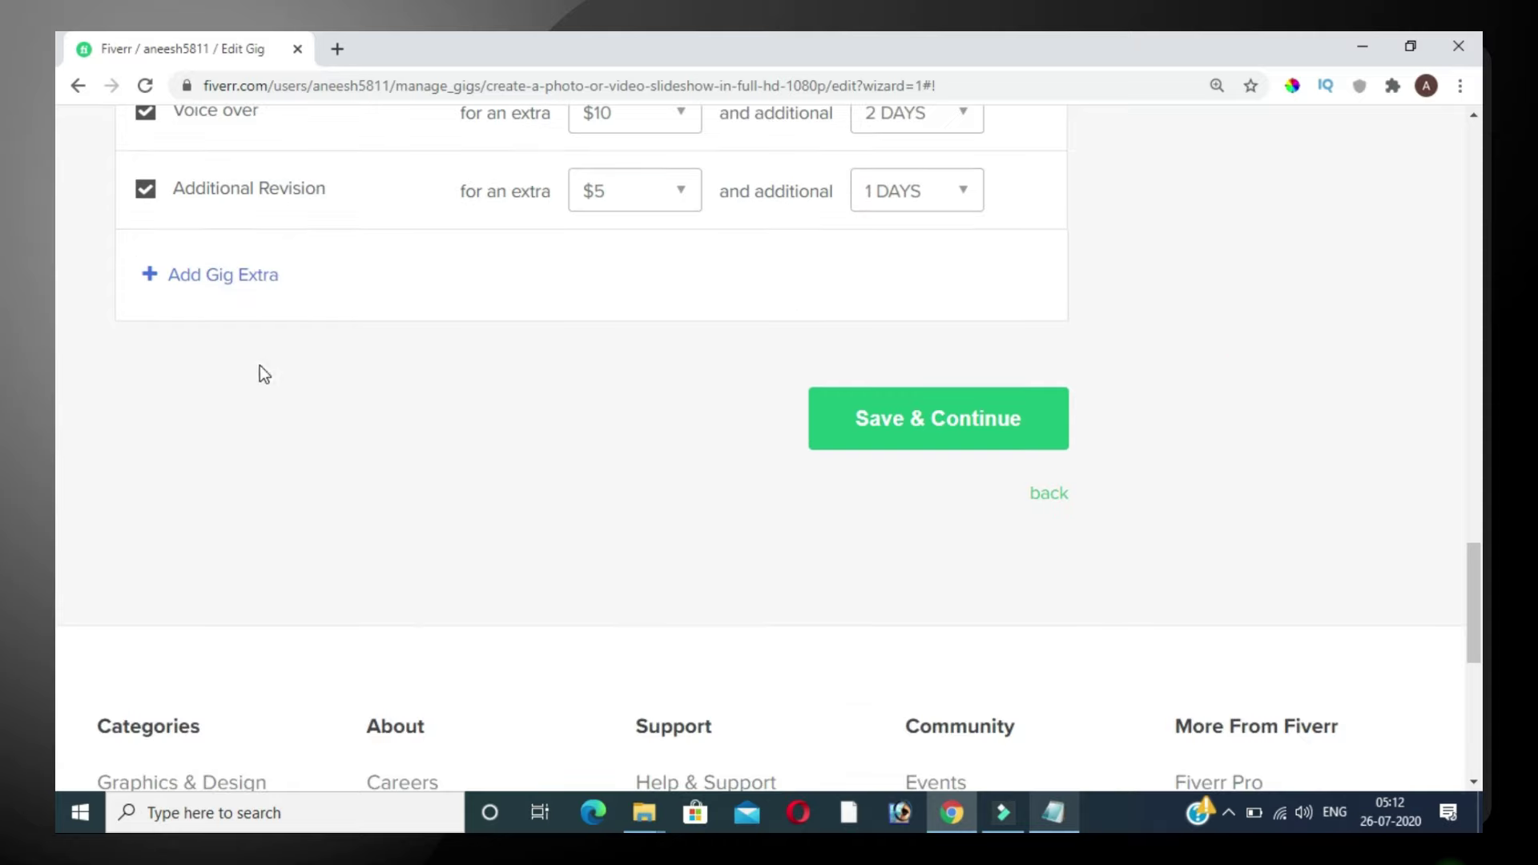
{"action": "left_click", "coordinate": [225, 276]}
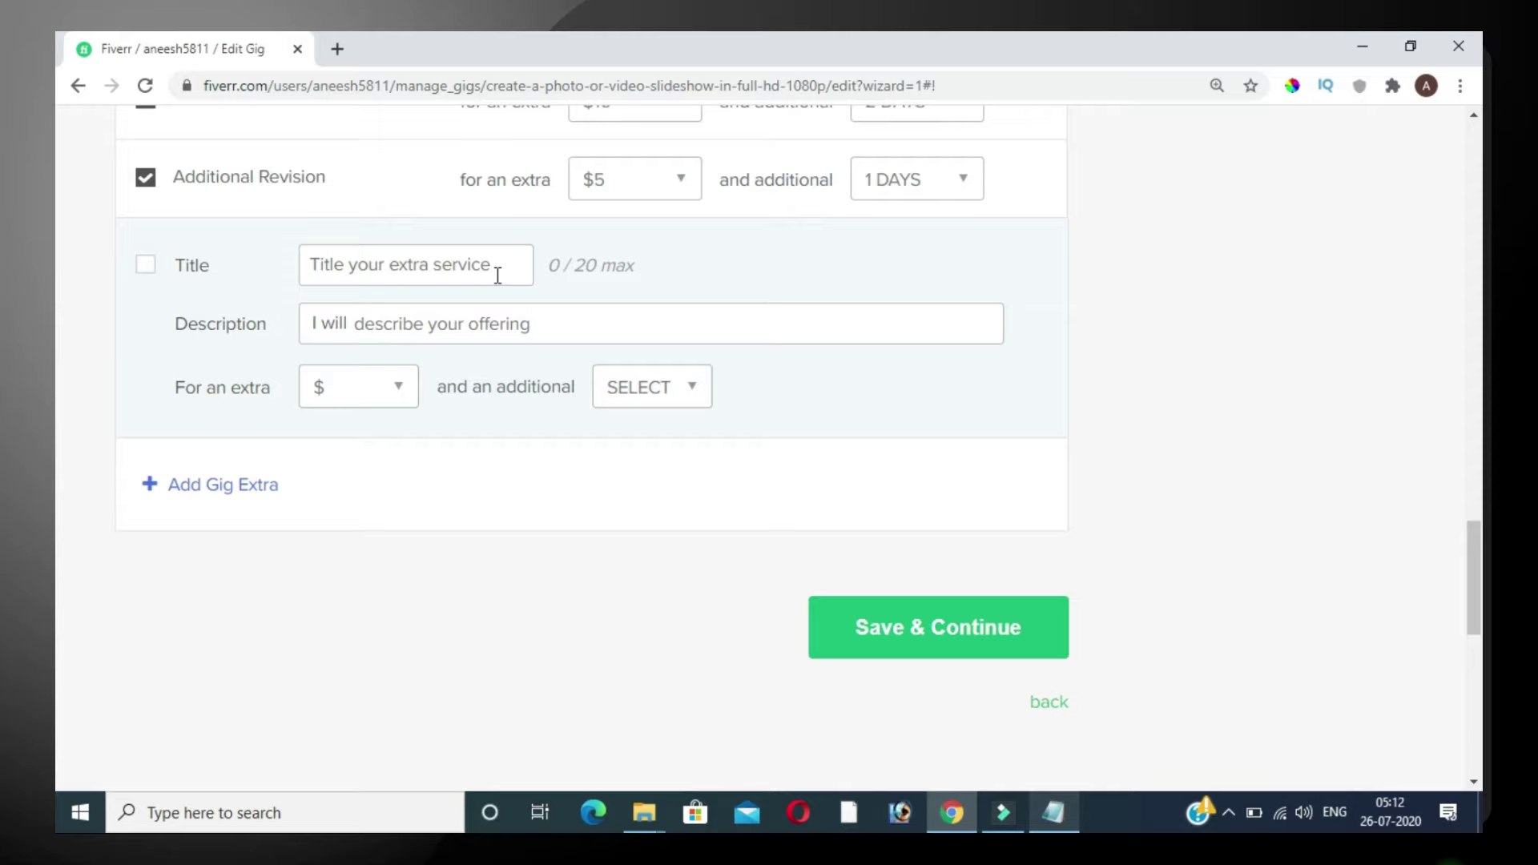
{"action": "scroll", "coordinate": [497, 275], "scroll_direction": "up", "scroll_amount": 5}
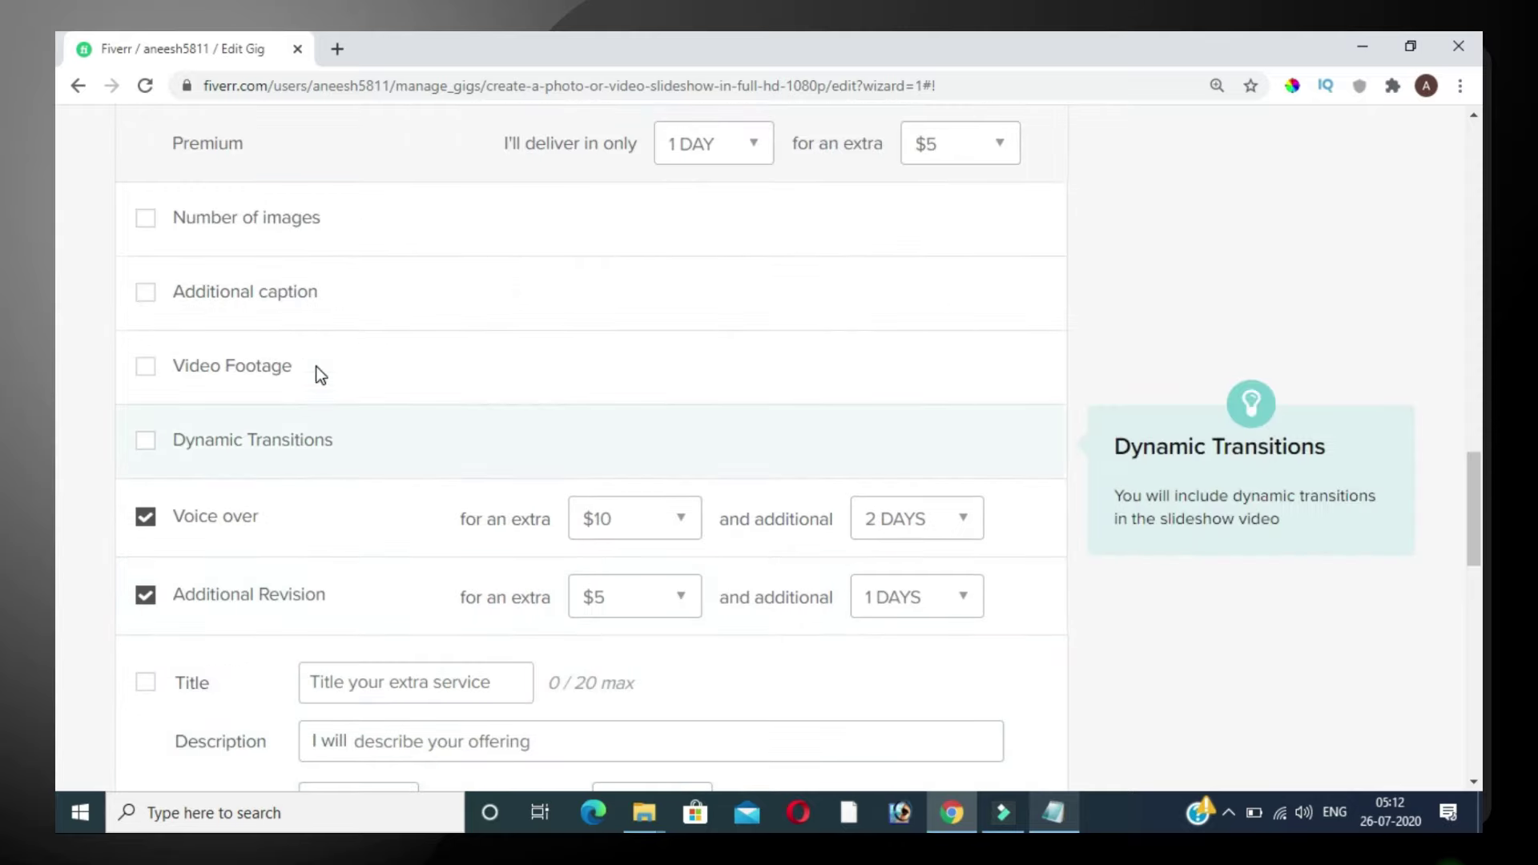
{"action": "scroll", "coordinate": [262, 357], "scroll_direction": "up", "scroll_amount": 1}
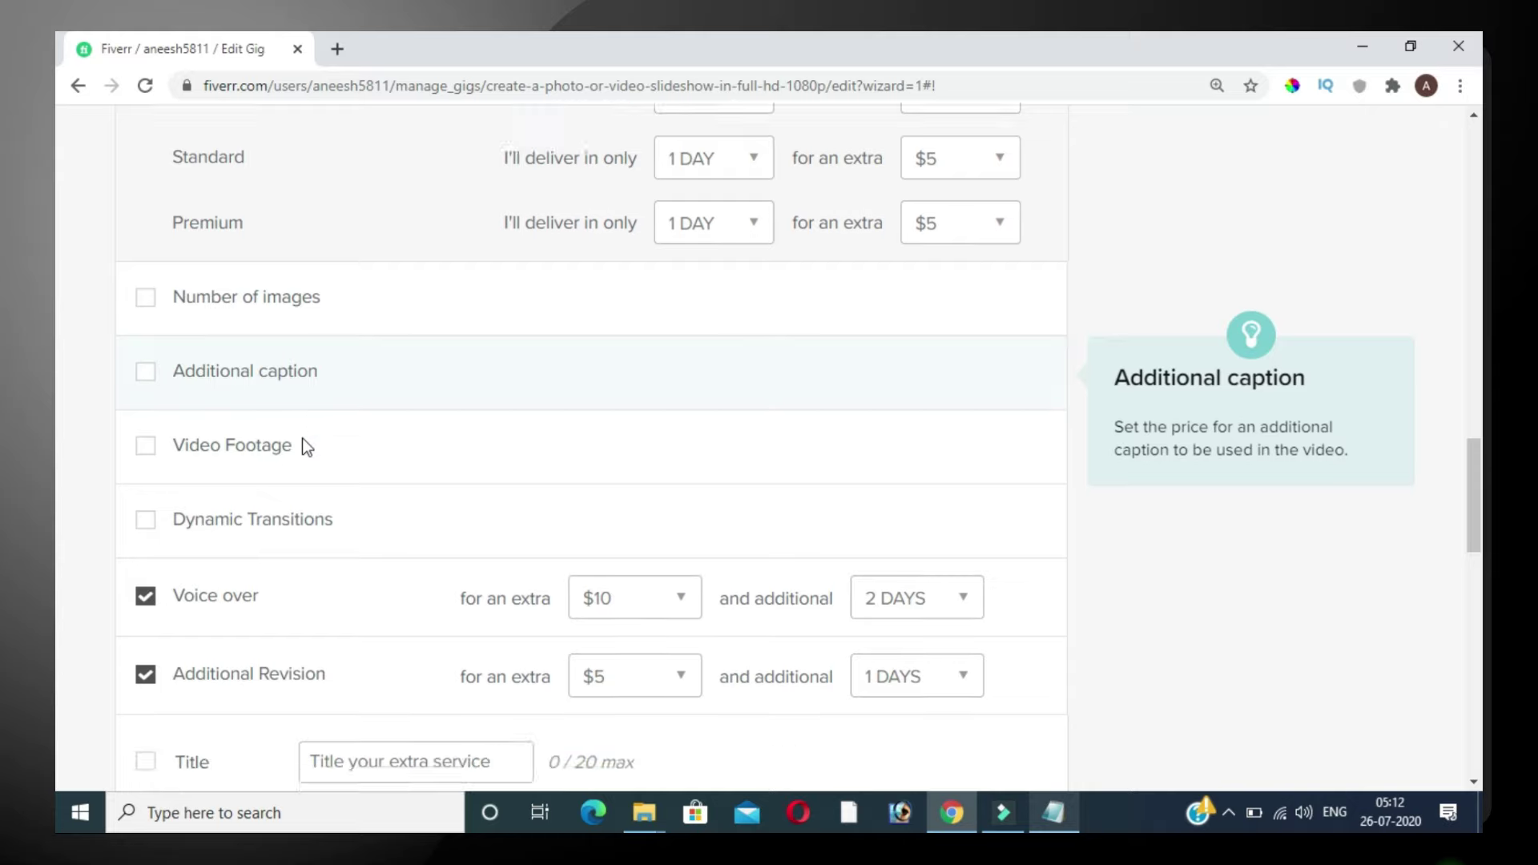
{"action": "scroll", "coordinate": [240, 481], "scroll_direction": "down", "scroll_amount": 1}
{"action": "scroll", "coordinate": [694, 477], "scroll_direction": "down", "scroll_amount": 4}
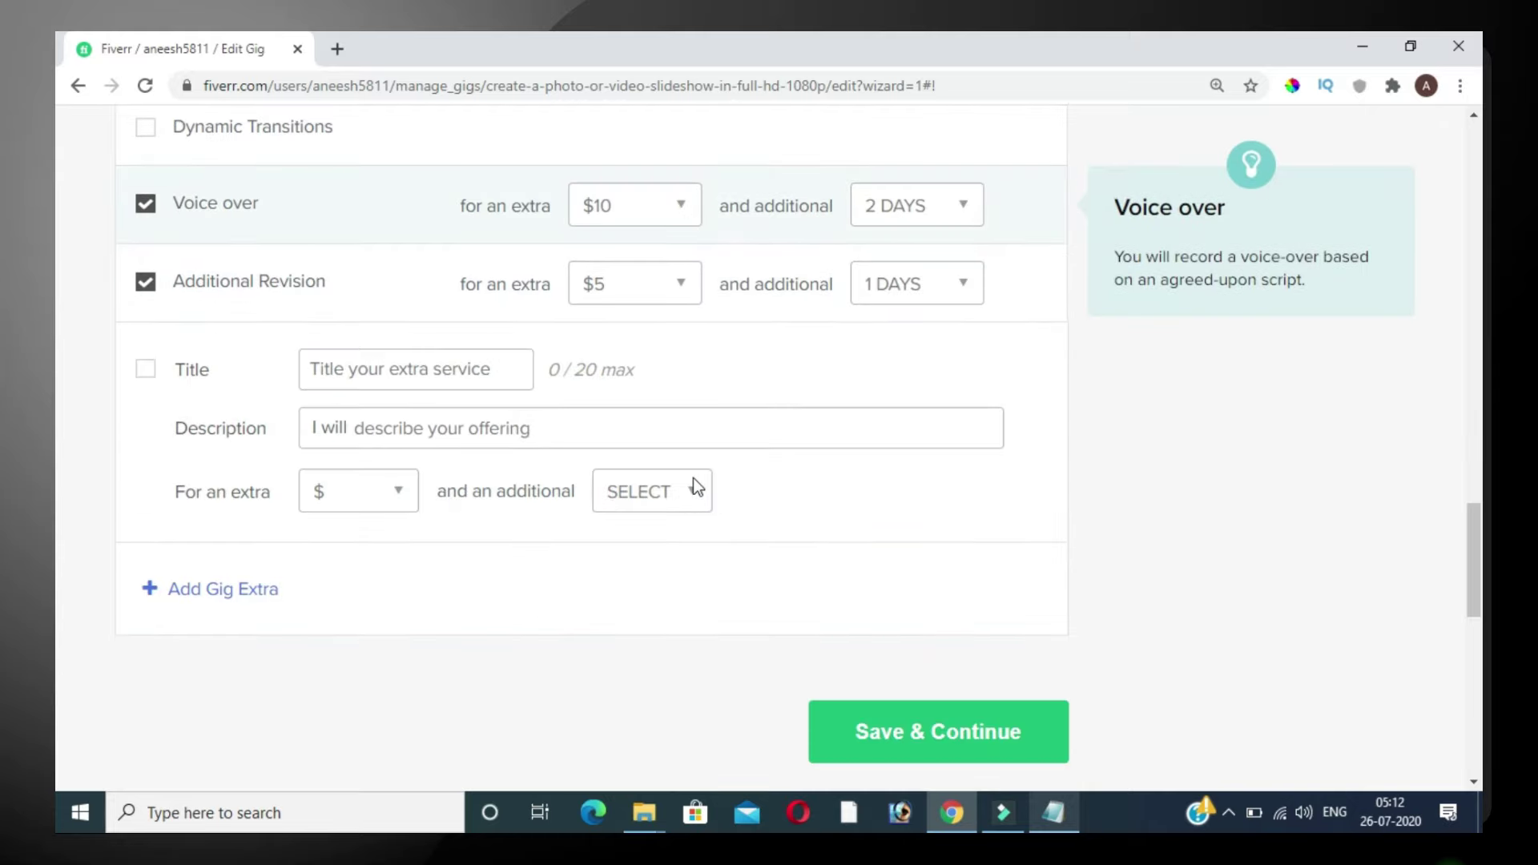
{"action": "left_click", "coordinate": [465, 370]}
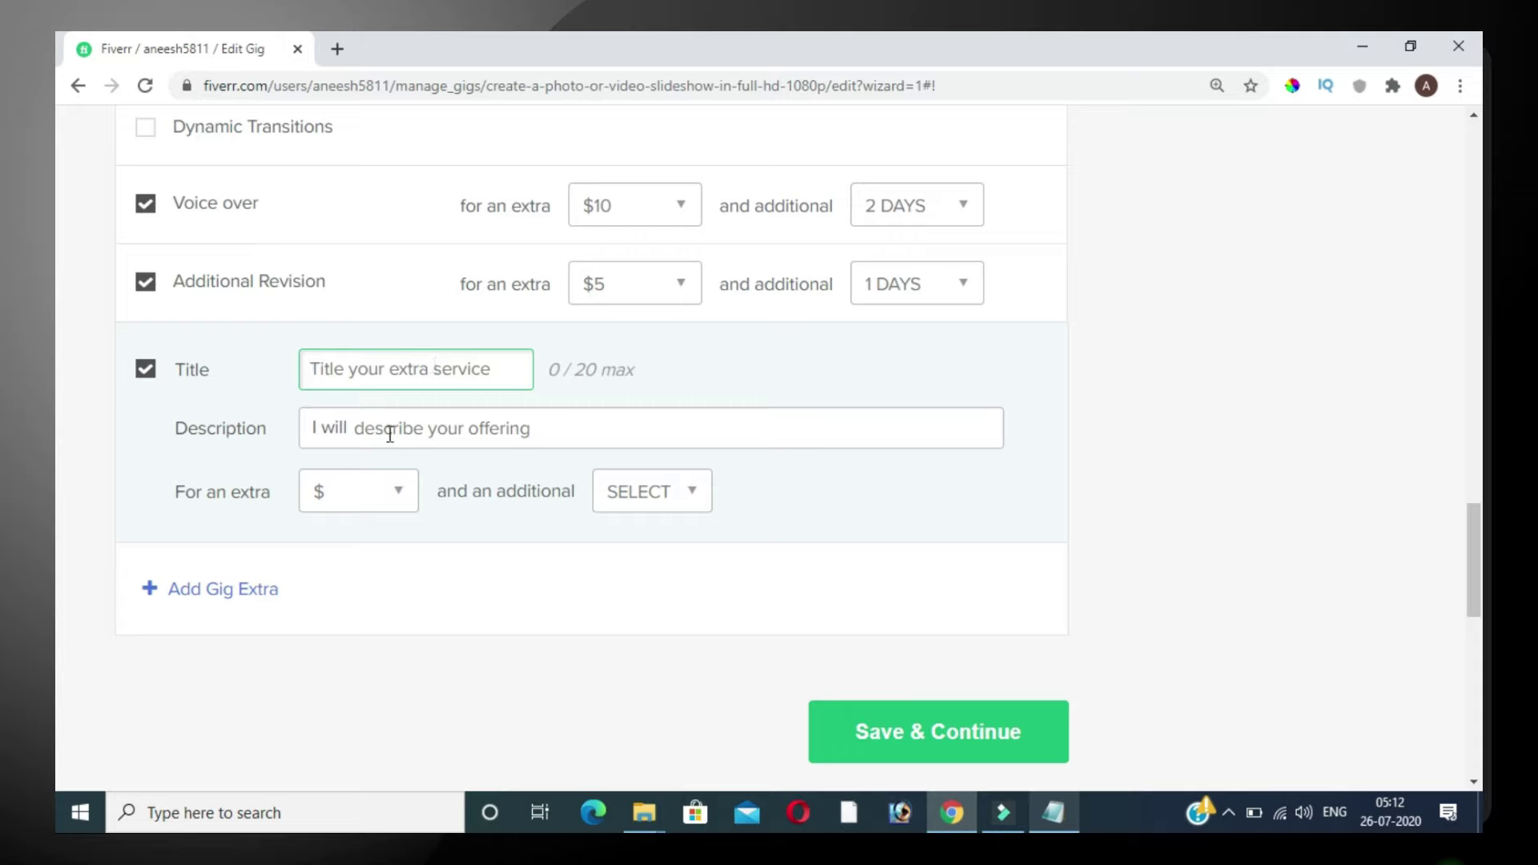
{"action": "left_click", "coordinate": [379, 513]}
{"action": "left_click", "coordinate": [359, 554]}
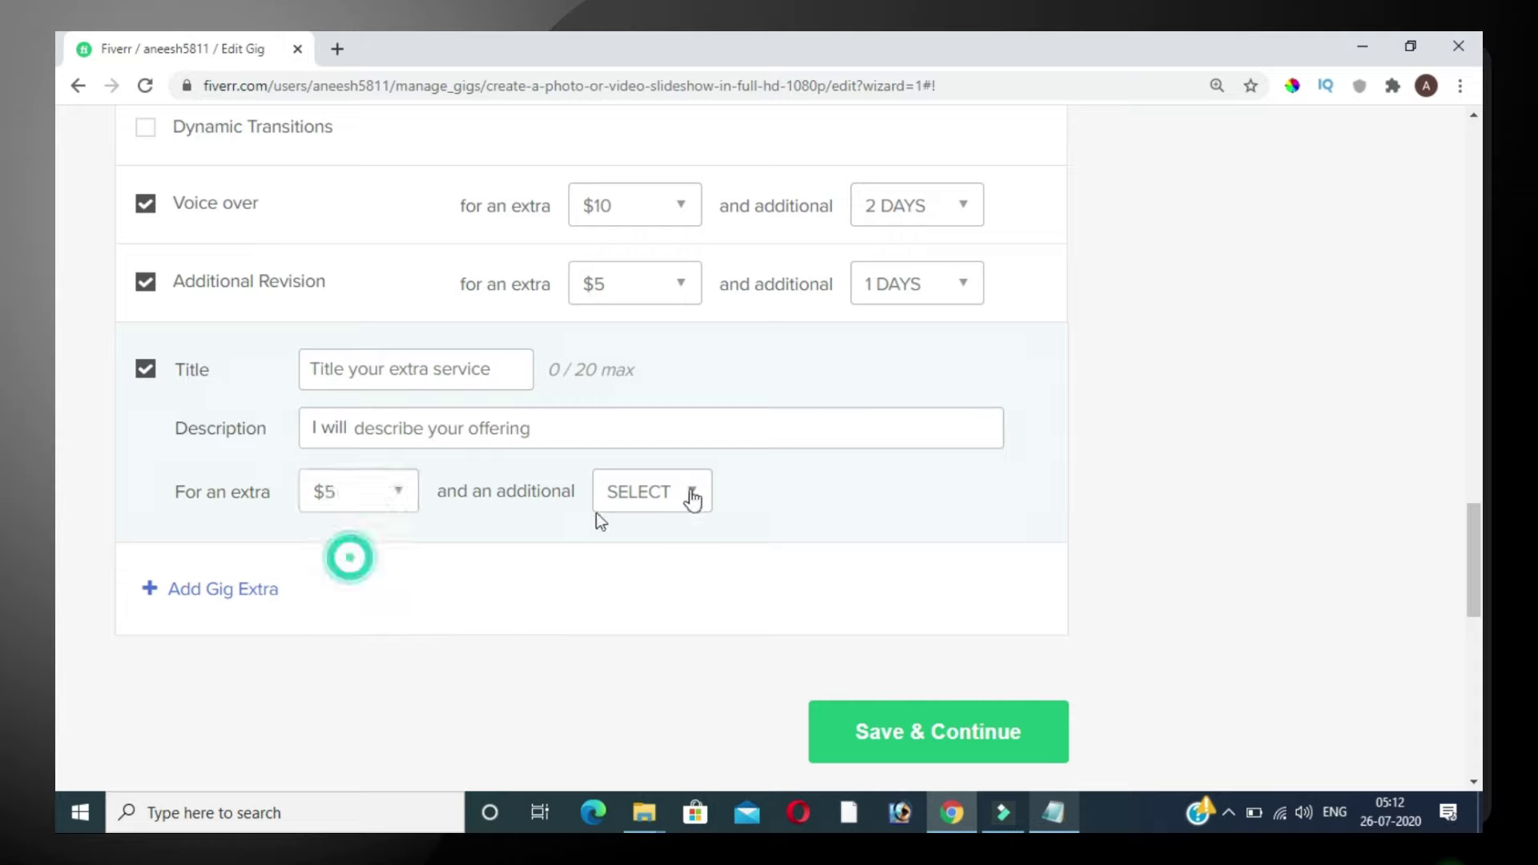
{"action": "left_click", "coordinate": [361, 502]}
{"action": "left_click", "coordinate": [334, 500]}
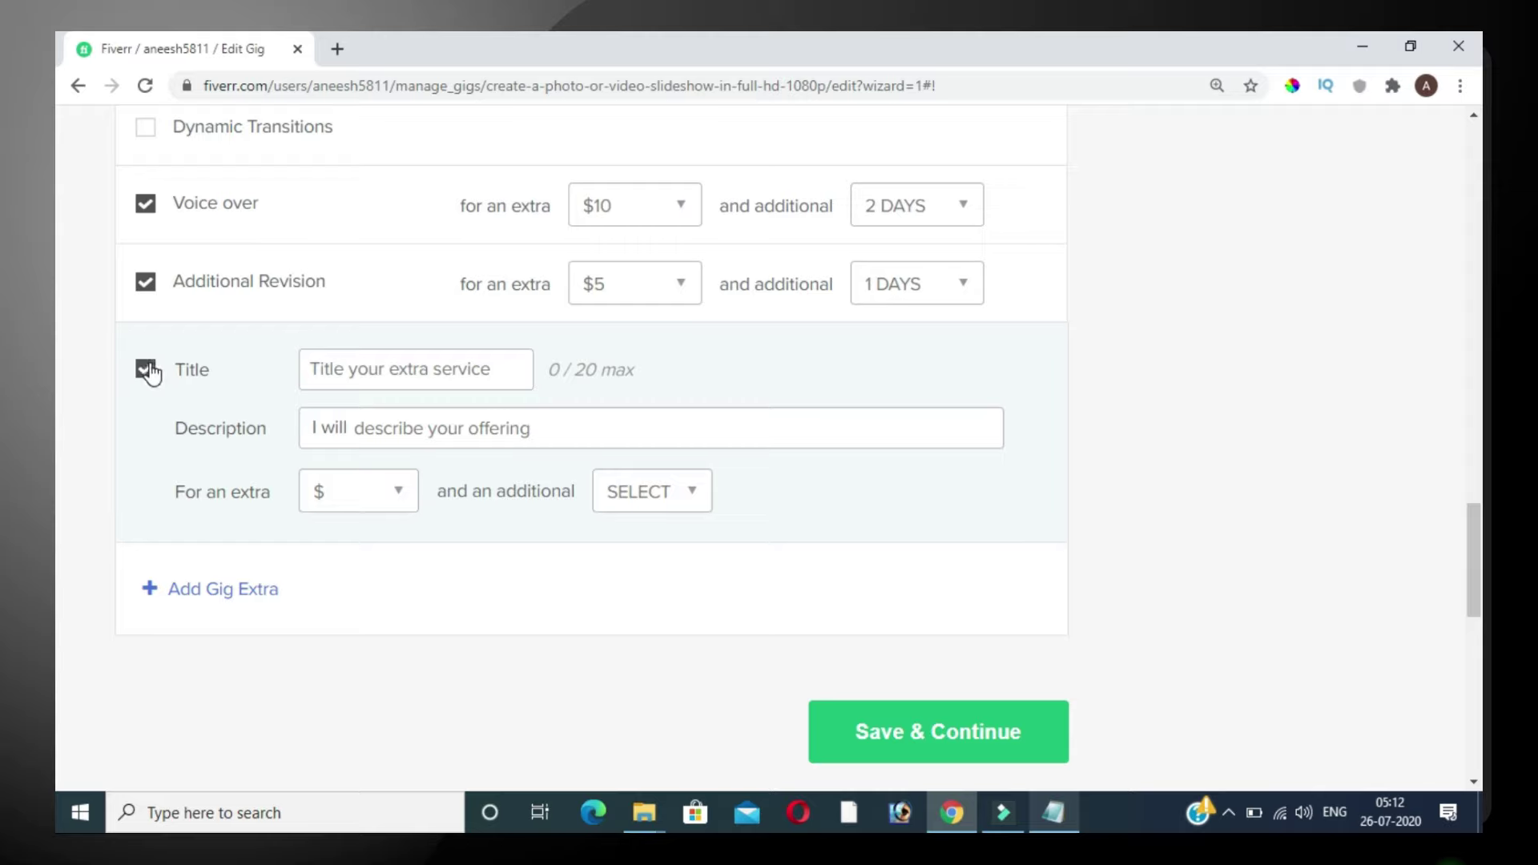
Save the pricing section and continue to the gig's Description & FAQ section.
{"action": "scroll", "coordinate": [346, 455], "scroll_direction": "down", "scroll_amount": 1}
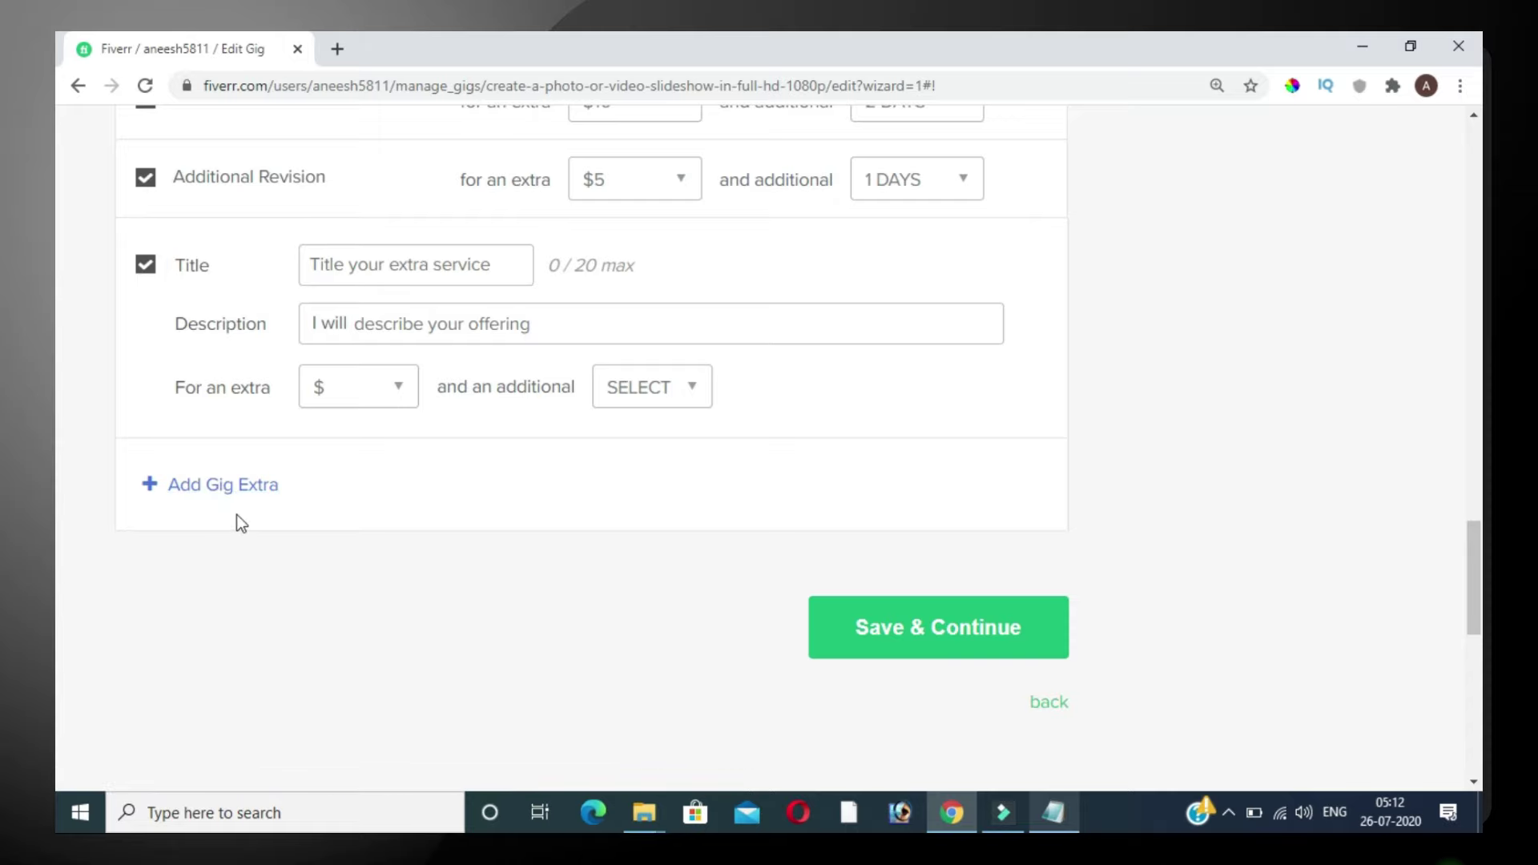
{"action": "left_click", "coordinate": [945, 589]}
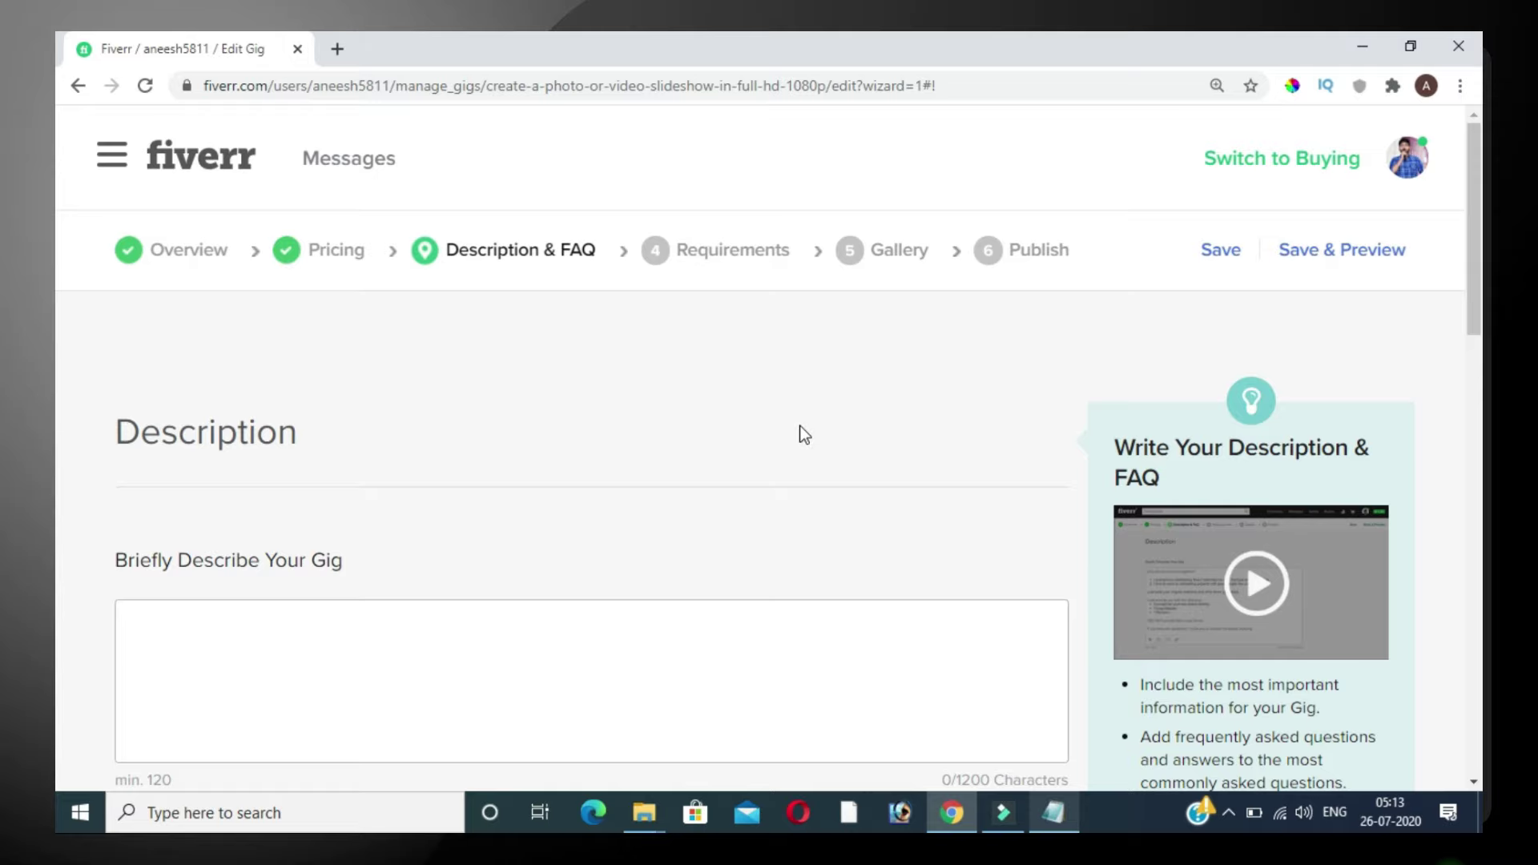
{"action": "scroll", "coordinate": [597, 272], "scroll_direction": "down", "scroll_amount": 1}
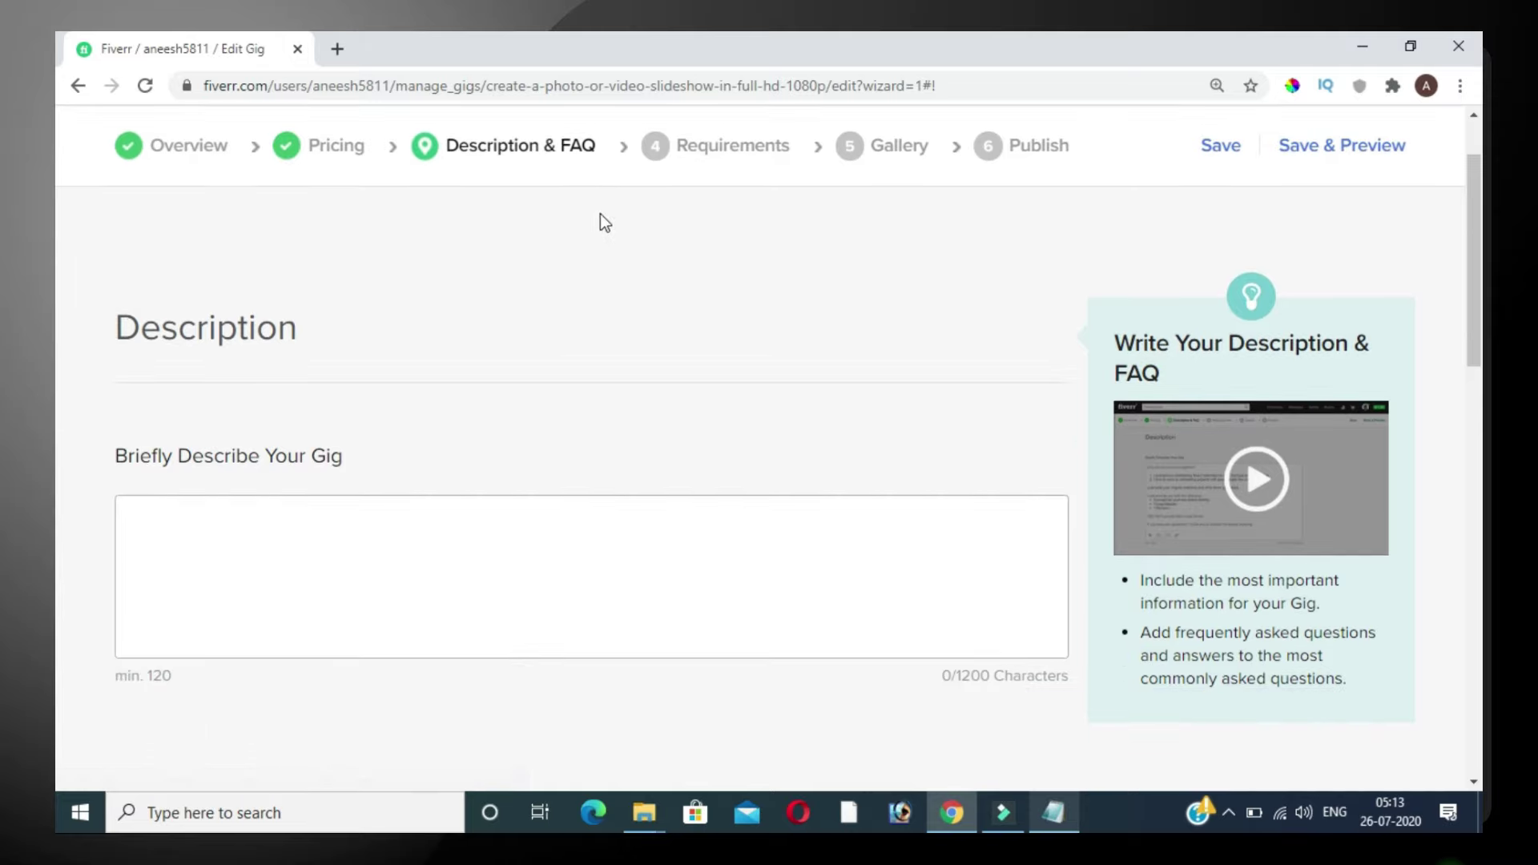
{"action": "scroll", "coordinate": [561, 440], "scroll_direction": "down", "scroll_amount": 2}
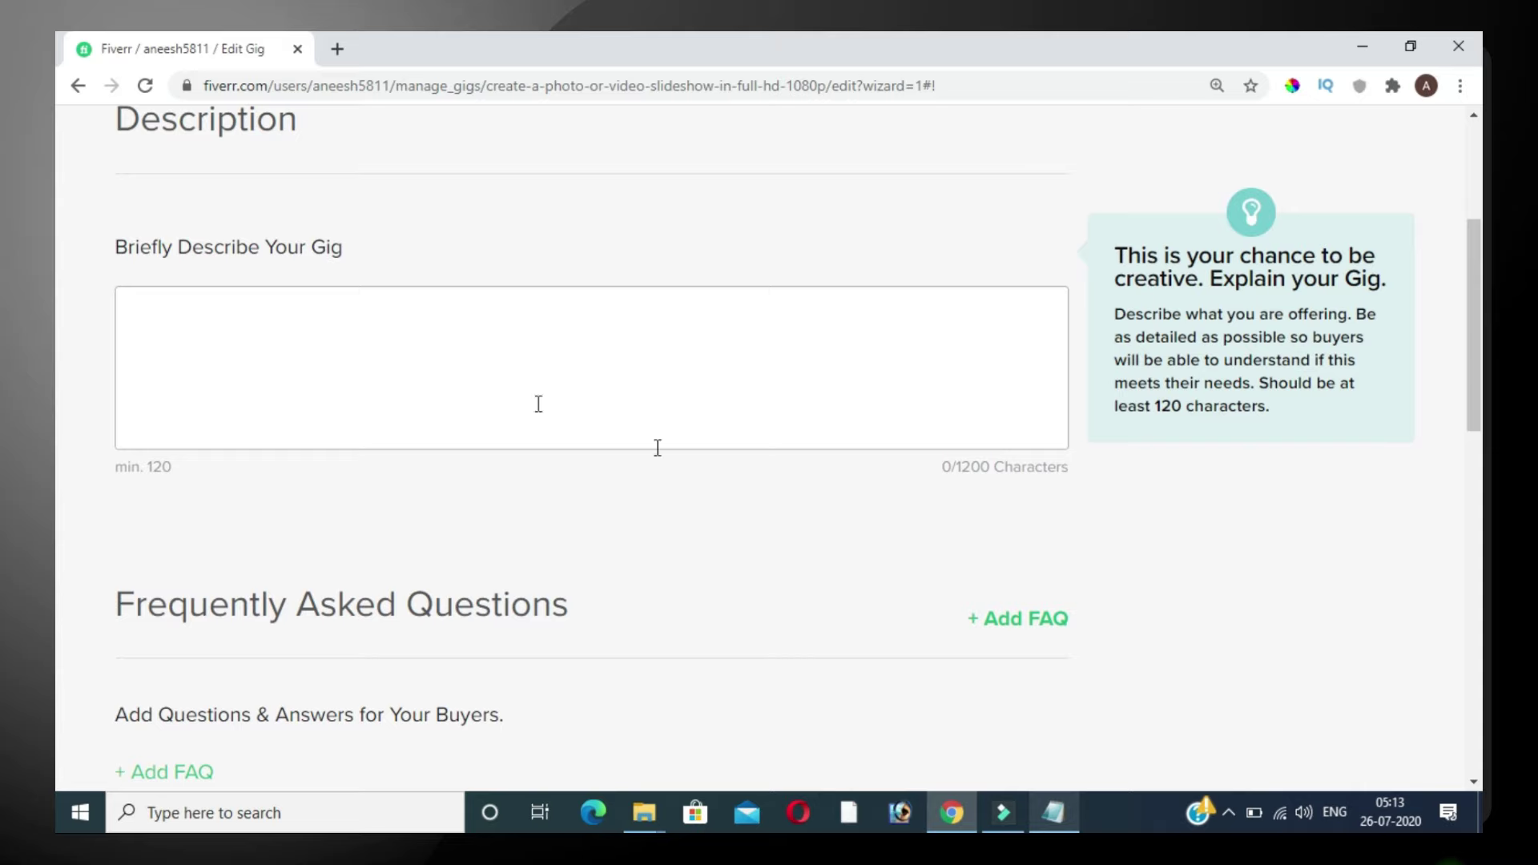
Switch to Notepad and copy the text from "PLEASE CONTACT ME BEFORE PLACING ORDER" through "100% Buyer Satisfaction.".
{"action": "left_click", "coordinate": [1036, 805]}
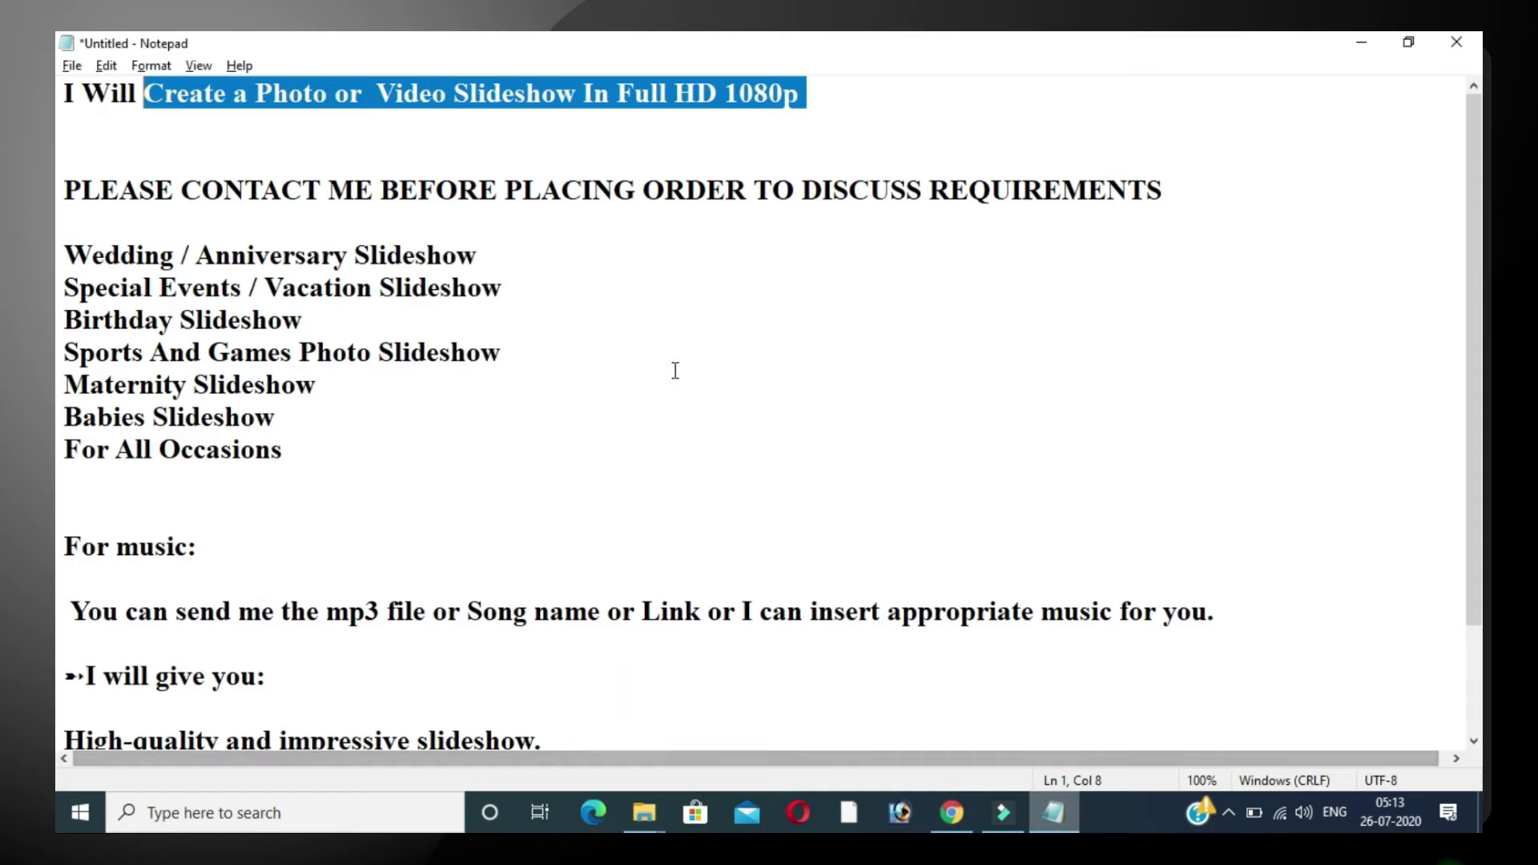
{"action": "scroll", "coordinate": [635, 333], "scroll_direction": "down", "scroll_amount": 1}
{"action": "scroll", "coordinate": [649, 343], "scroll_direction": "up", "scroll_amount": 1}
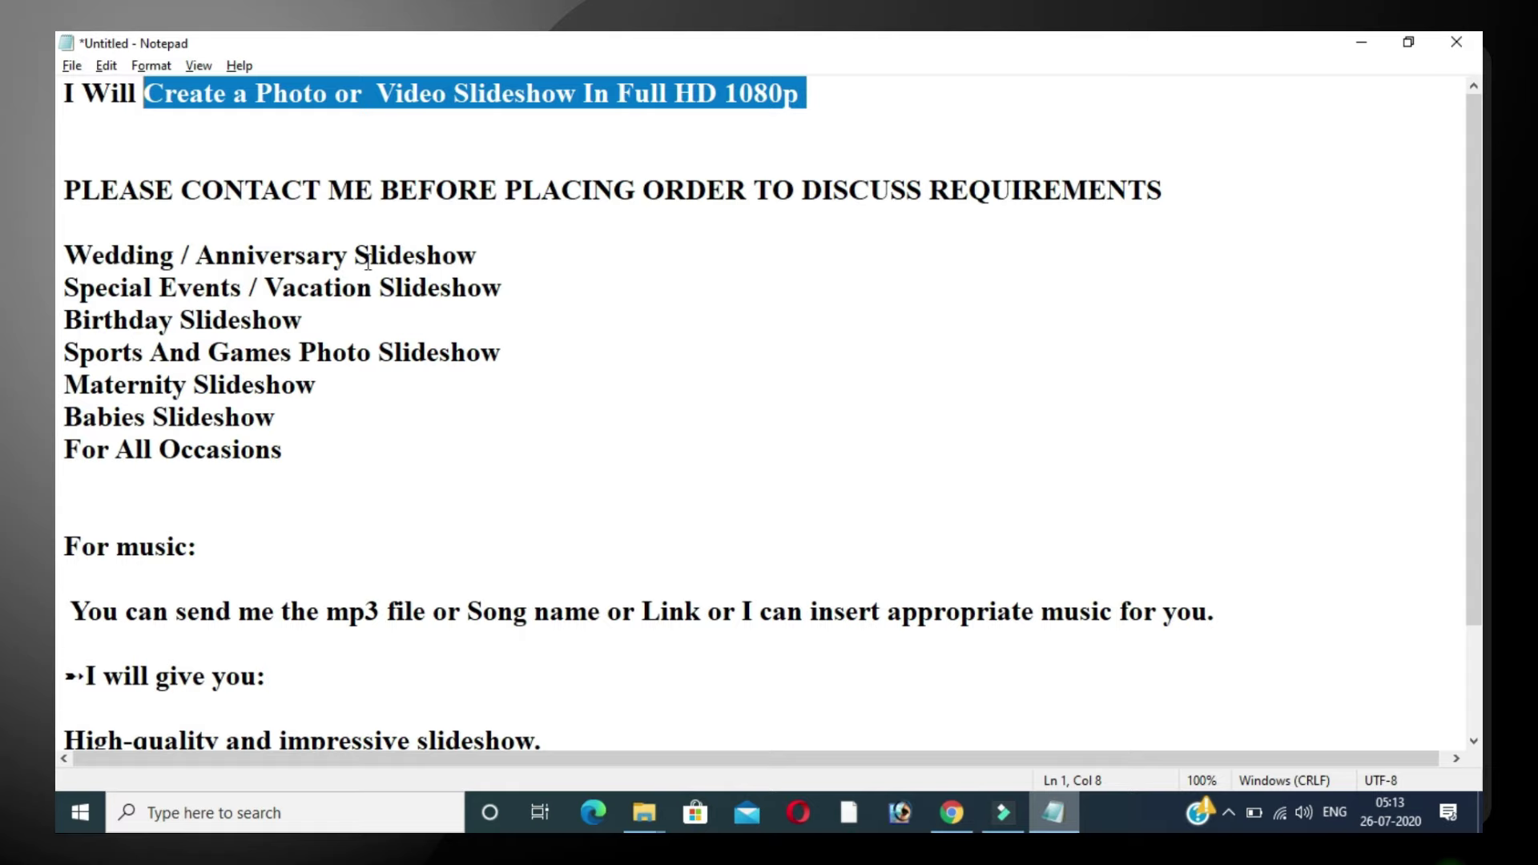
{"action": "left_click_drag", "start_coordinate": [64, 189], "coordinate": [539, 664]}
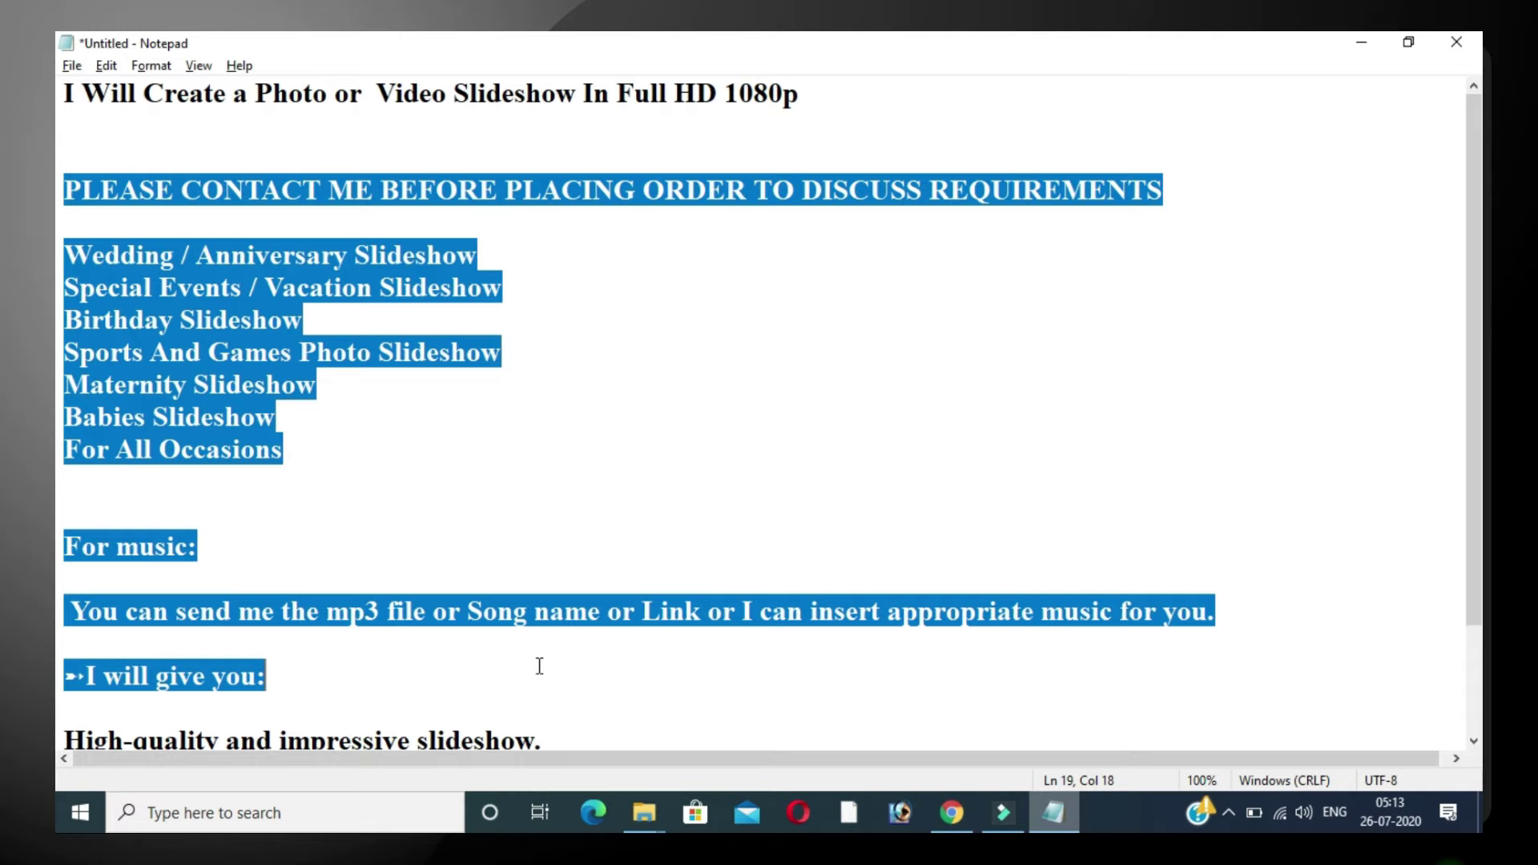
{"action": "scroll", "coordinate": [600, 638], "scroll_direction": "down", "scroll_amount": 2}
{"action": "left_click_drag", "start_coordinate": [562, 550], "coordinate": [597, 672]}
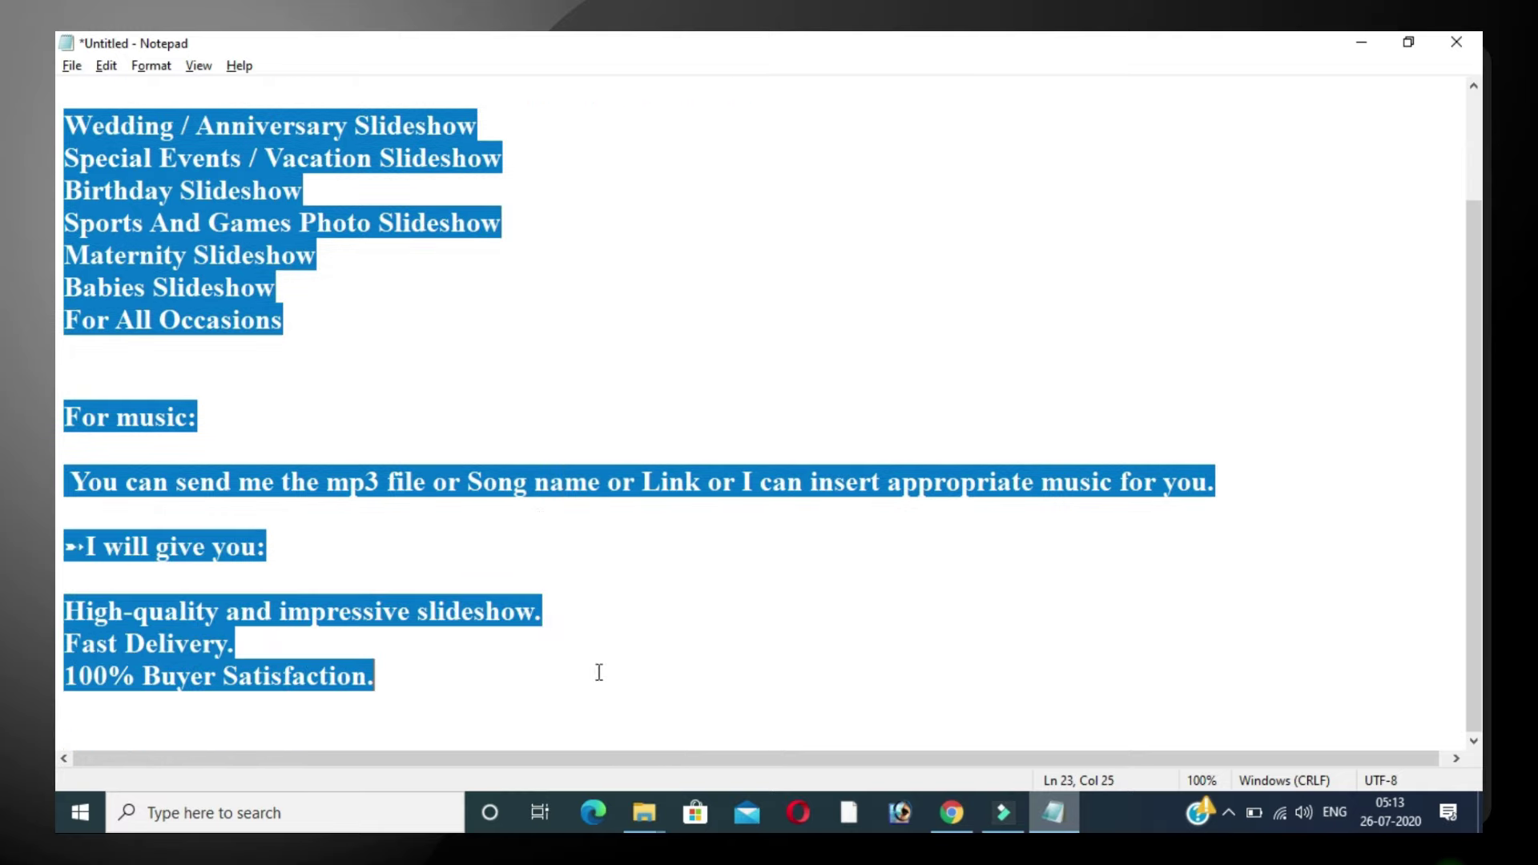
{"action": "key", "text": "ctrl+c"}
Return to the Fiverr gig page in Chrome and paste the copied text as the gig description.
{"action": "key", "text": "alt+Tab"}
{"action": "left_click", "coordinate": [256, 335]}
{"action": "key", "text": "ctrl+v"}
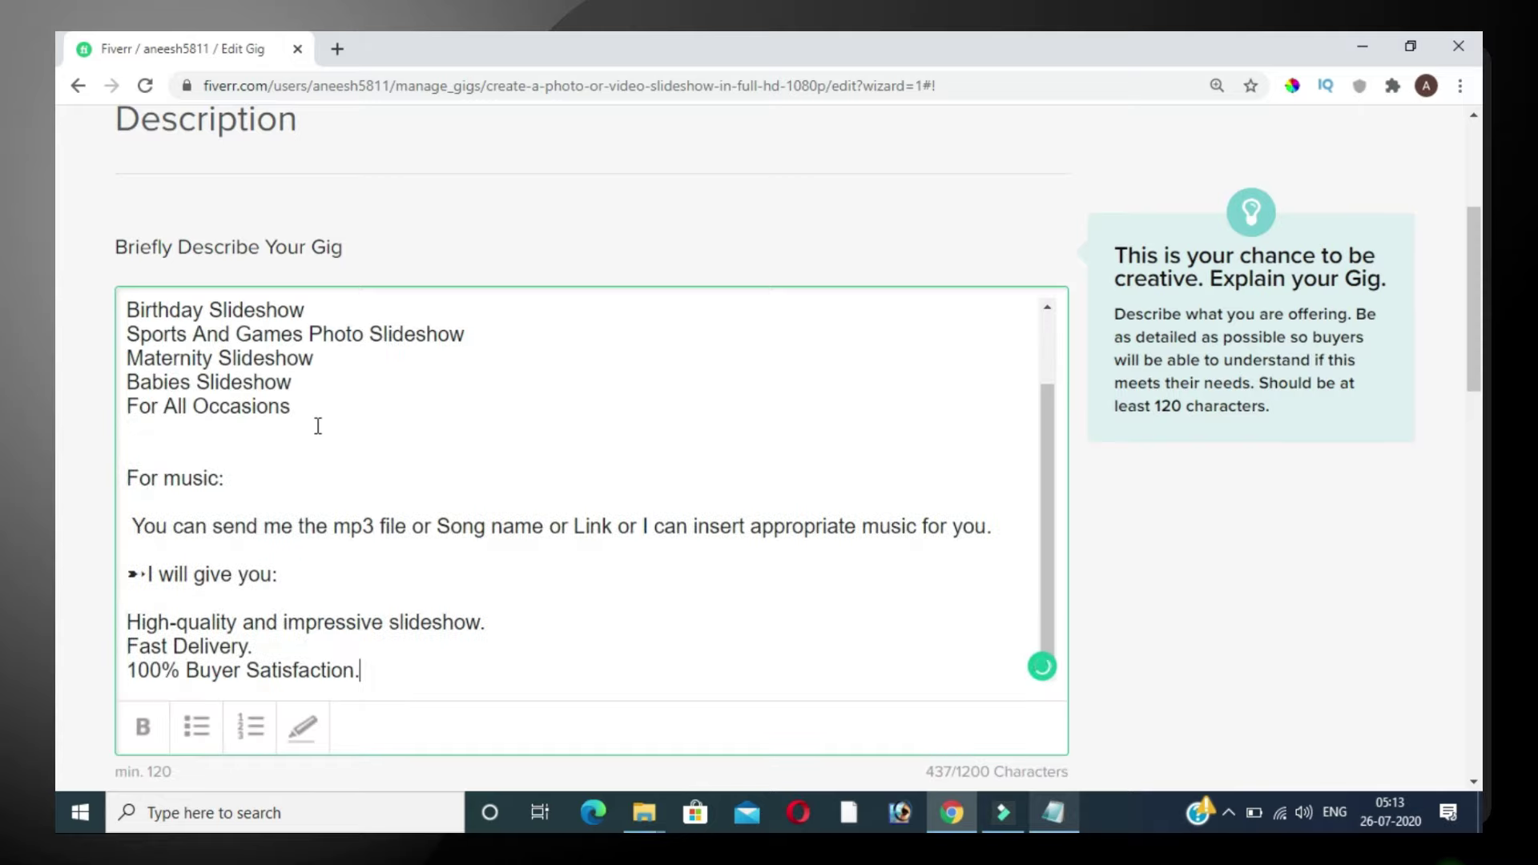
Save the description without adding any FAQ and continue to the gig's Requirements section.
{"action": "scroll", "coordinate": [64, 429], "scroll_direction": "down", "scroll_amount": 3}
{"action": "scroll", "coordinate": [296, 449], "scroll_direction": "down", "scroll_amount": 4}
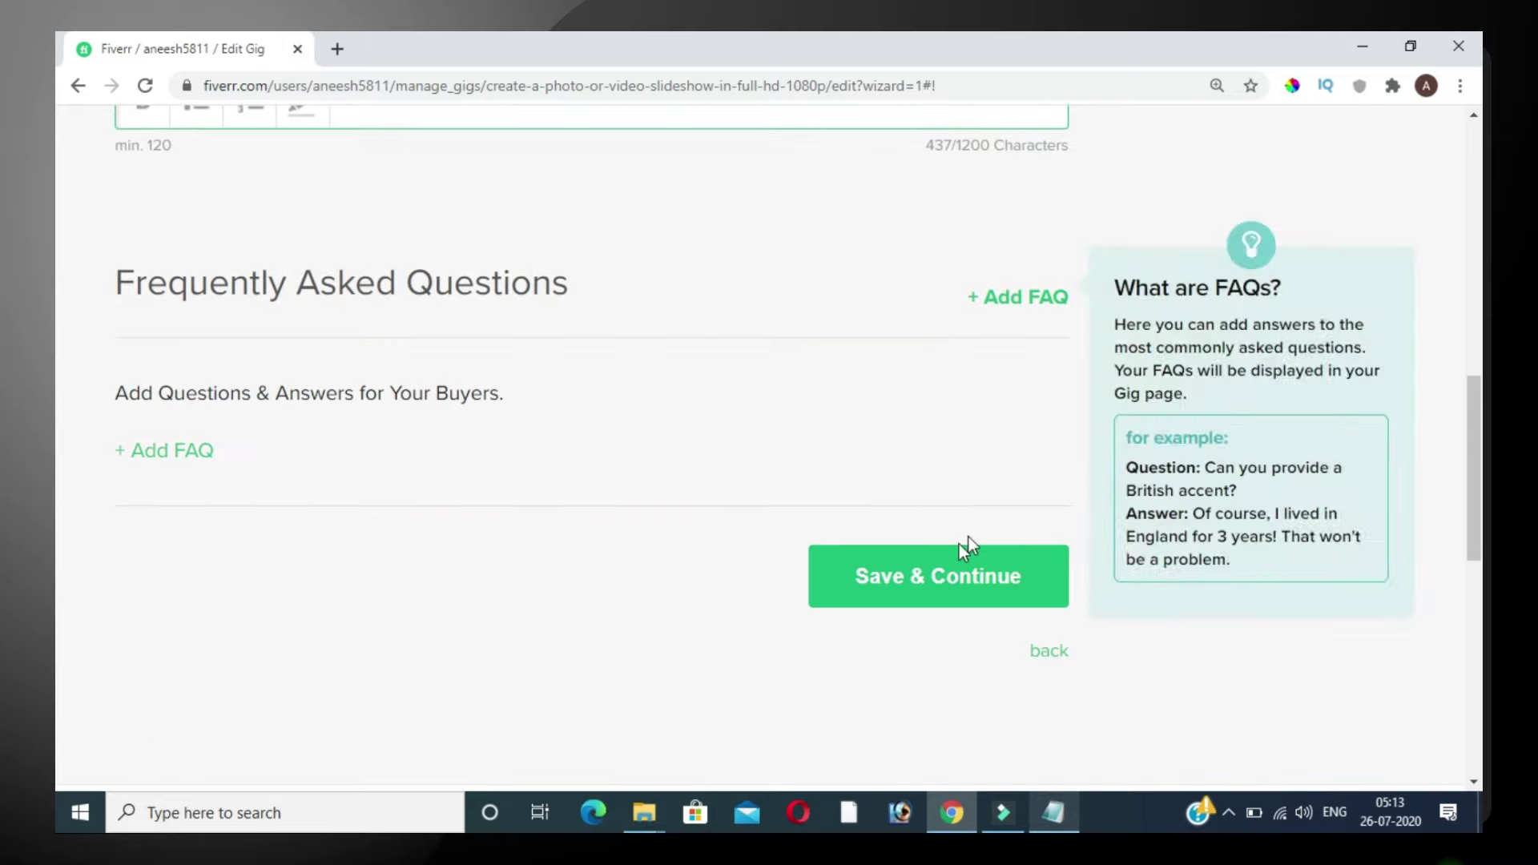
{"action": "left_click", "coordinate": [892, 573]}
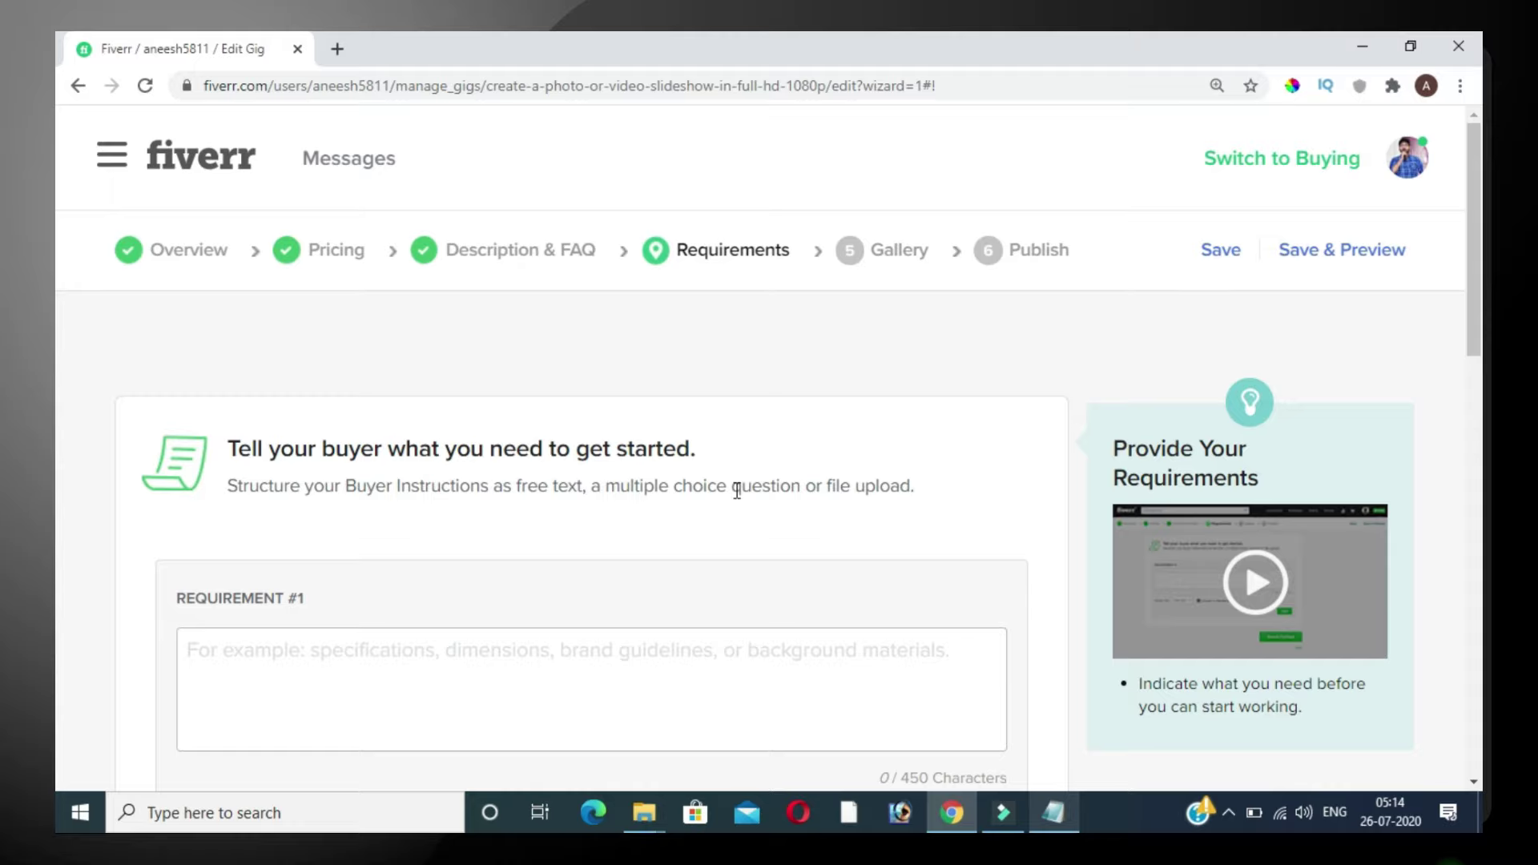
{"action": "scroll", "coordinate": [735, 489], "scroll_direction": "down", "scroll_amount": 1}
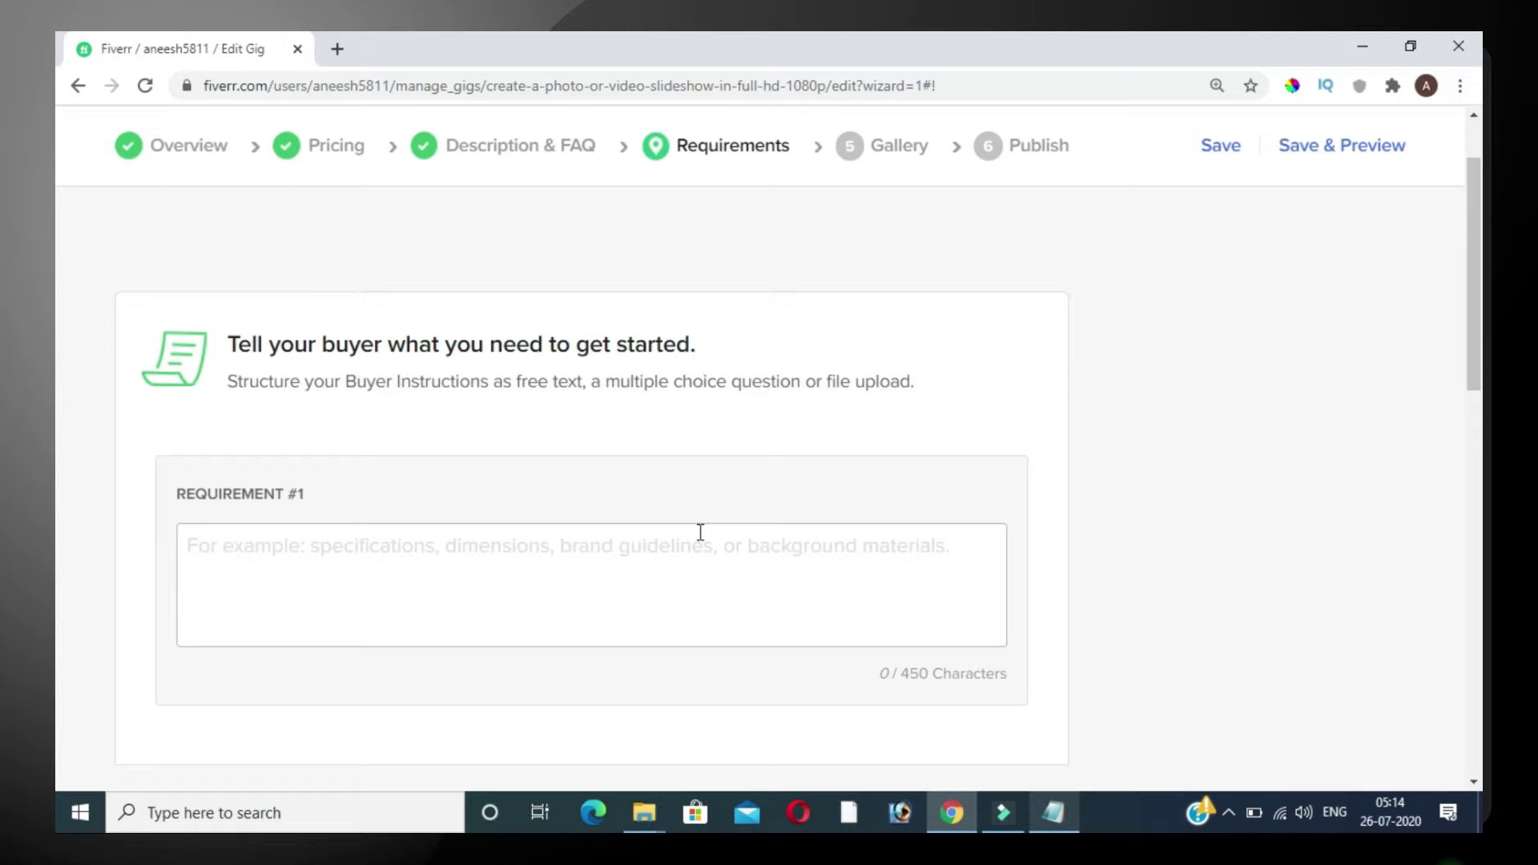
Add a first mandatory buyer requirement reading "photos" with Attached File as its answer type.
{"action": "scroll", "coordinate": [700, 532], "scroll_direction": "down", "scroll_amount": 1}
{"action": "left_click", "coordinate": [582, 476]}
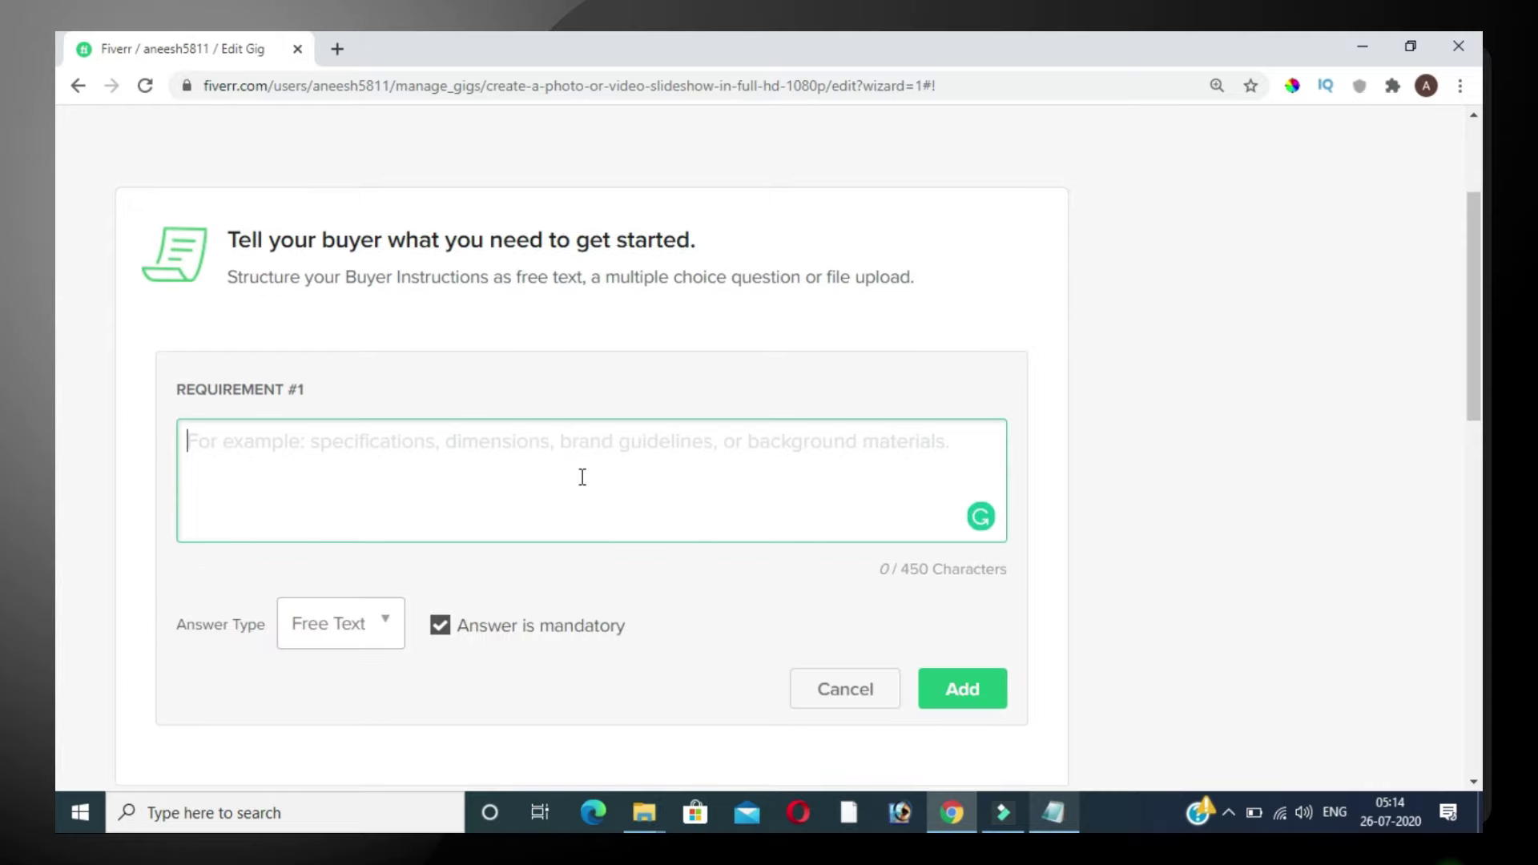
{"action": "type", "text": "photos"}
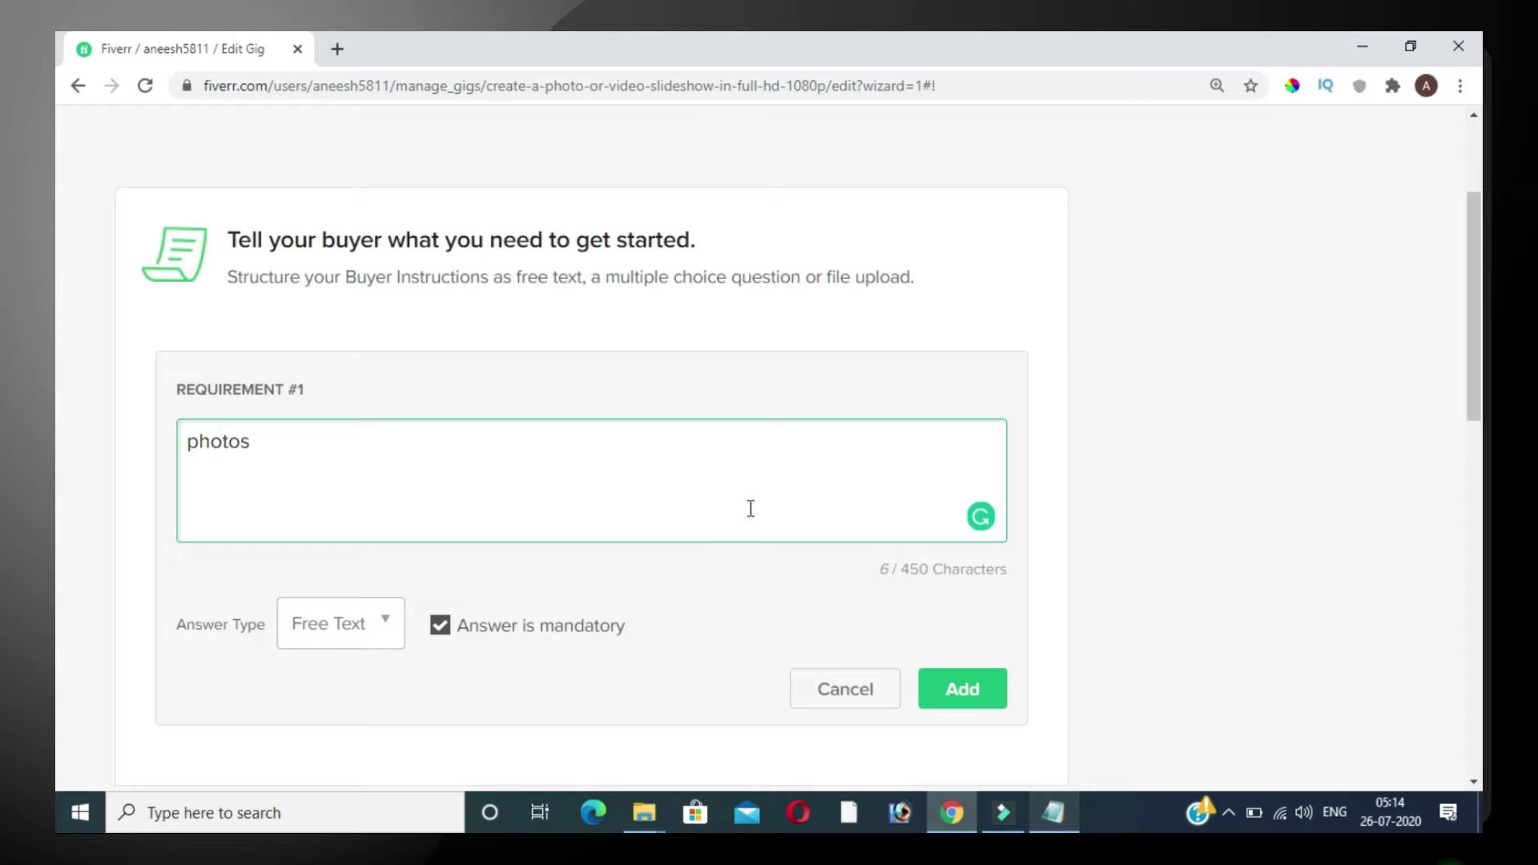
{"action": "scroll", "coordinate": [544, 567], "scroll_direction": "down", "scroll_amount": 1}
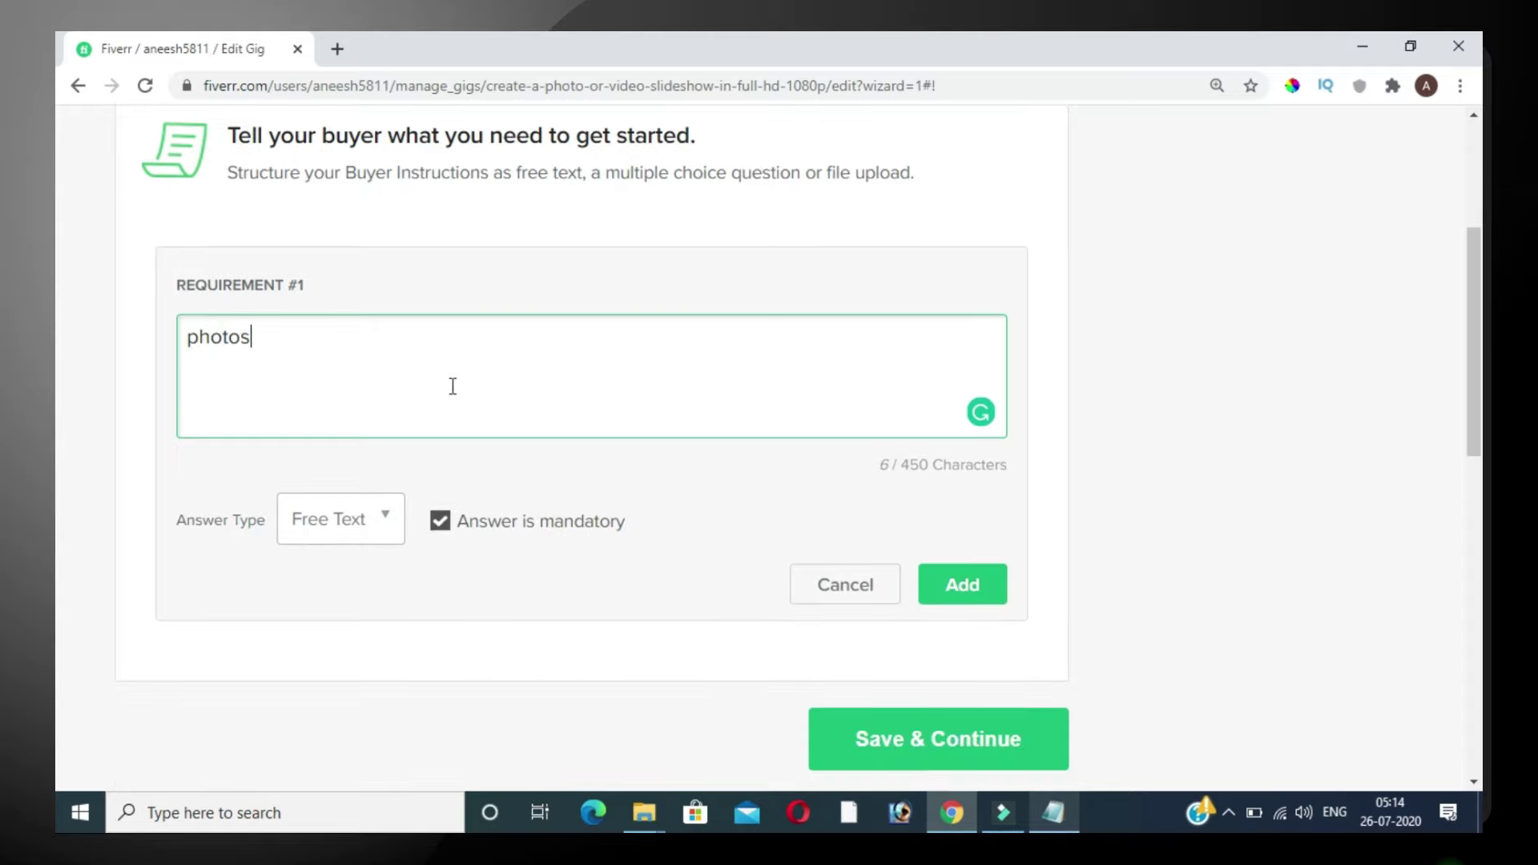
{"action": "left_click", "coordinate": [362, 525]}
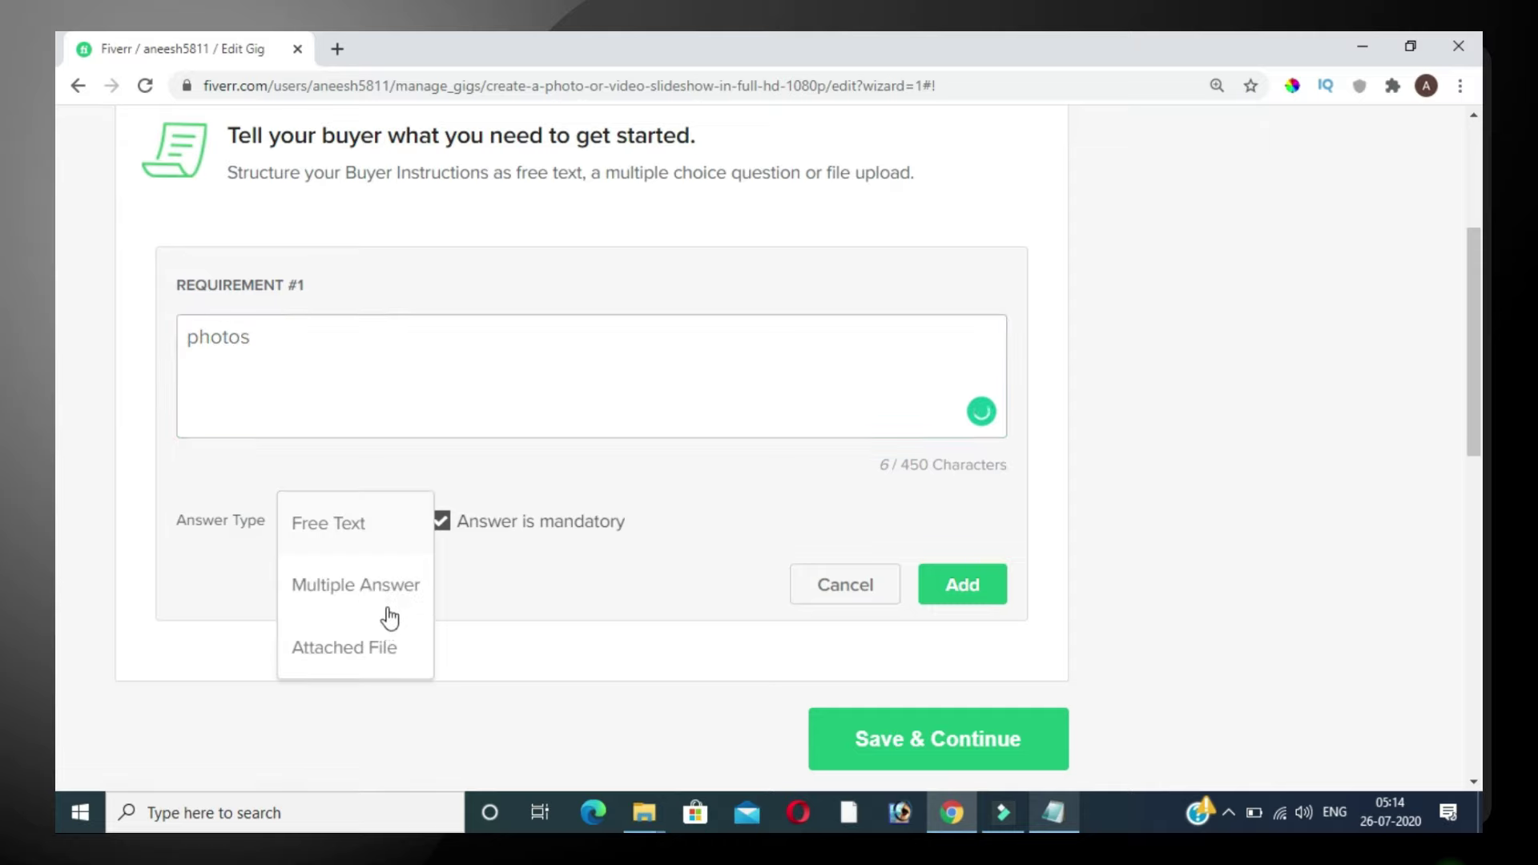
{"action": "left_click", "coordinate": [367, 641]}
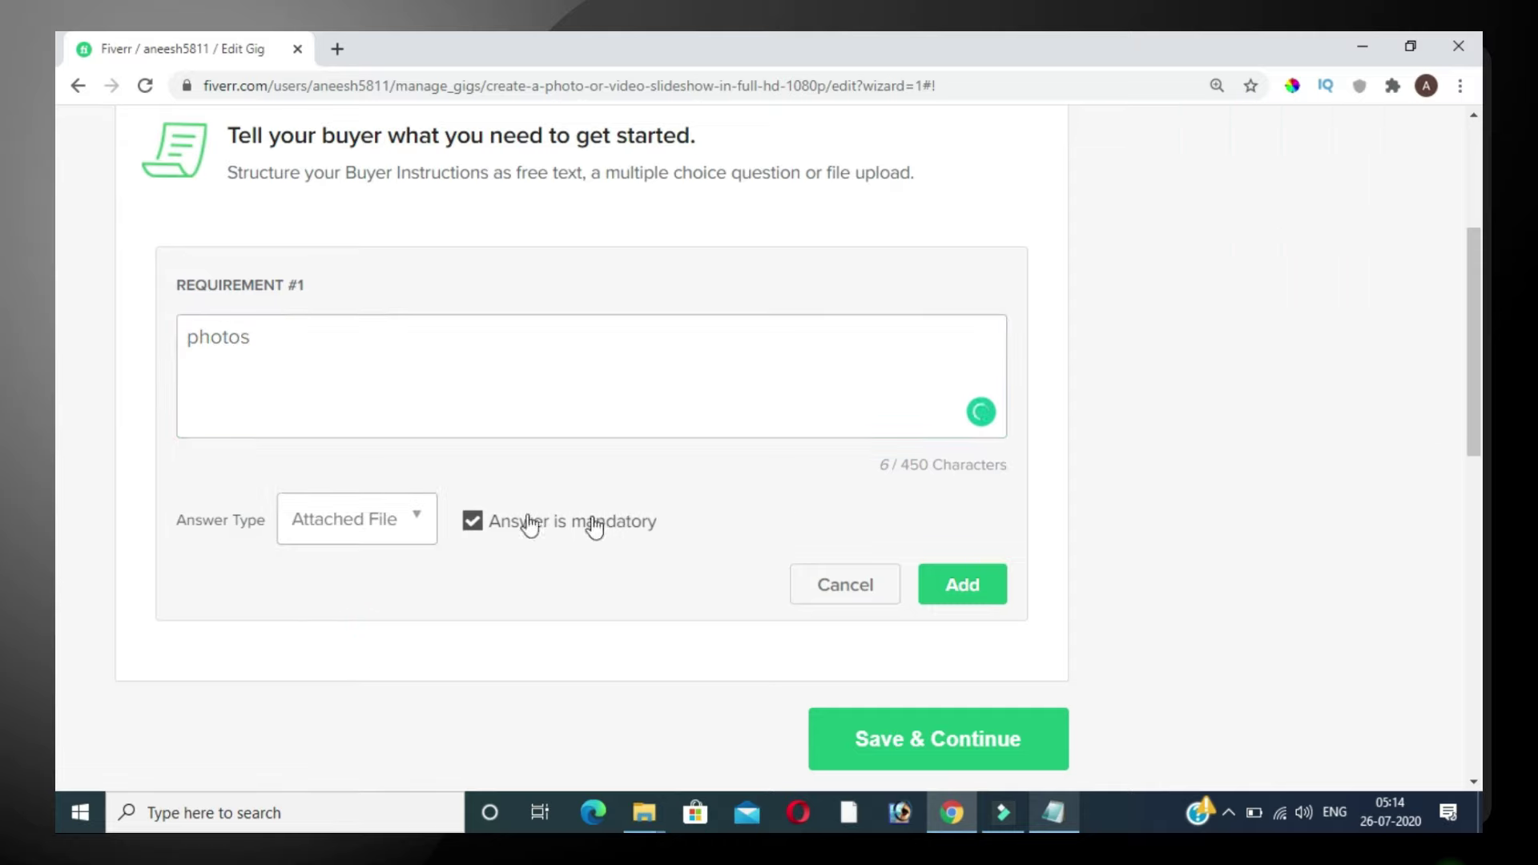
{"action": "left_click", "coordinate": [957, 584]}
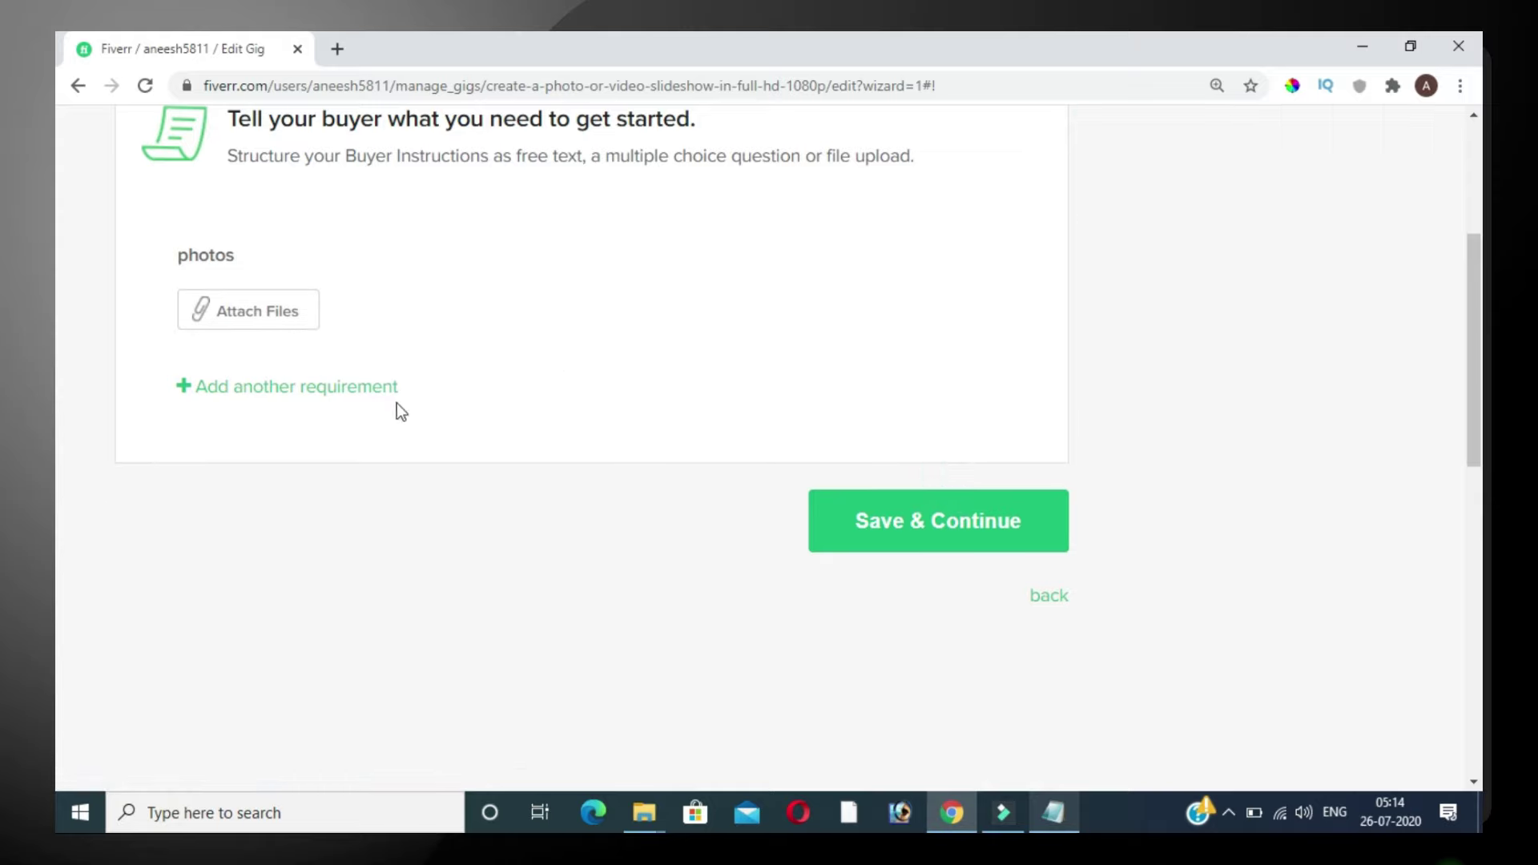
Add a second mandatory buyer requirement reading "music" with Attached File as its answer type.
{"action": "left_click", "coordinate": [378, 386]}
{"action": "left_click", "coordinate": [362, 333]}
{"action": "type", "text": "music"}
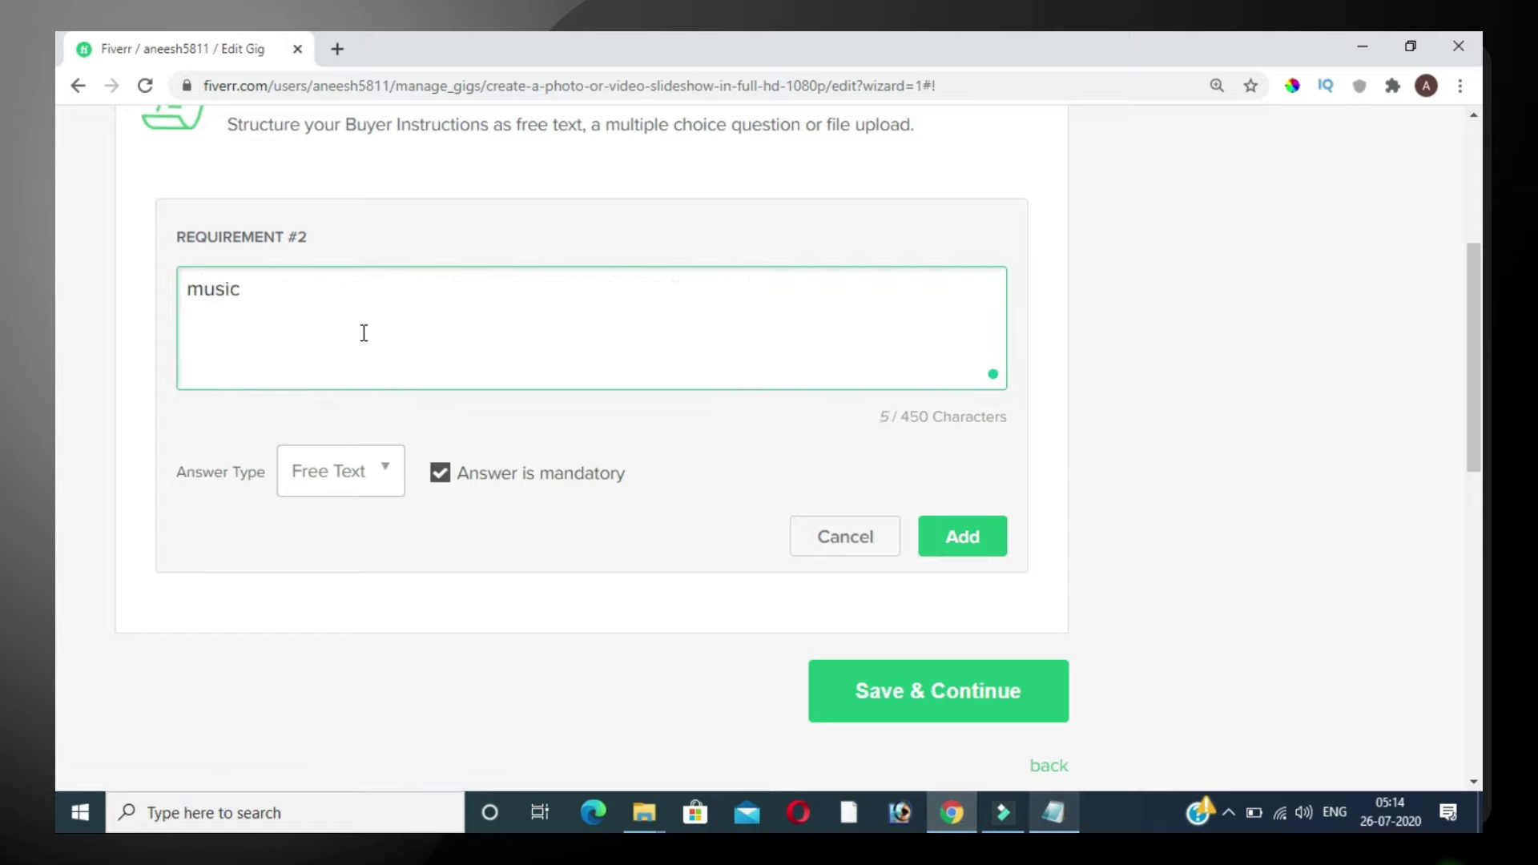
{"action": "left_click", "coordinate": [386, 469]}
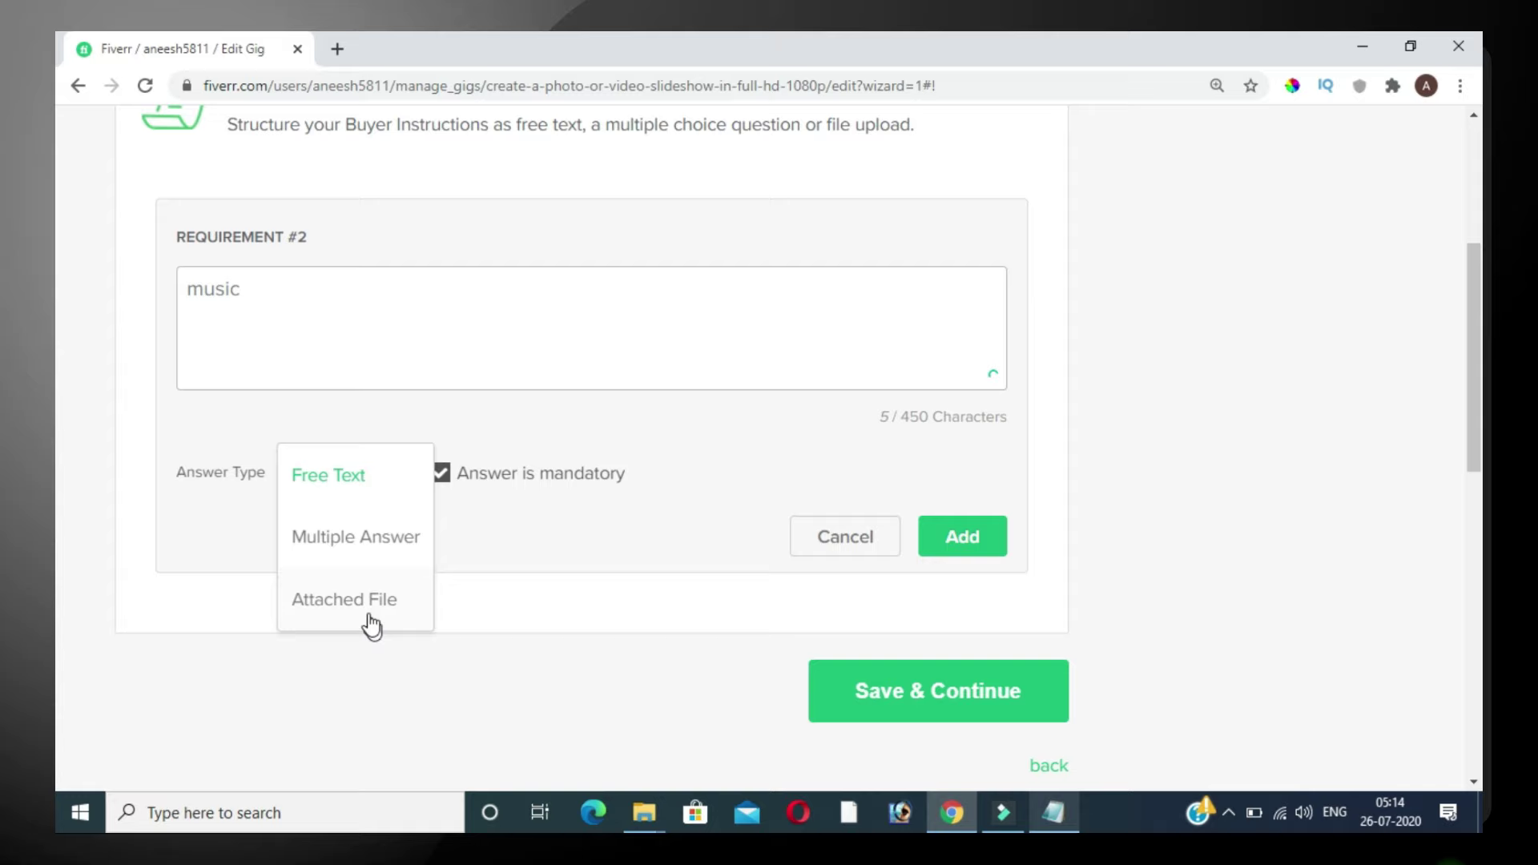
{"action": "left_click", "coordinate": [371, 623]}
{"action": "left_click", "coordinate": [957, 537]}
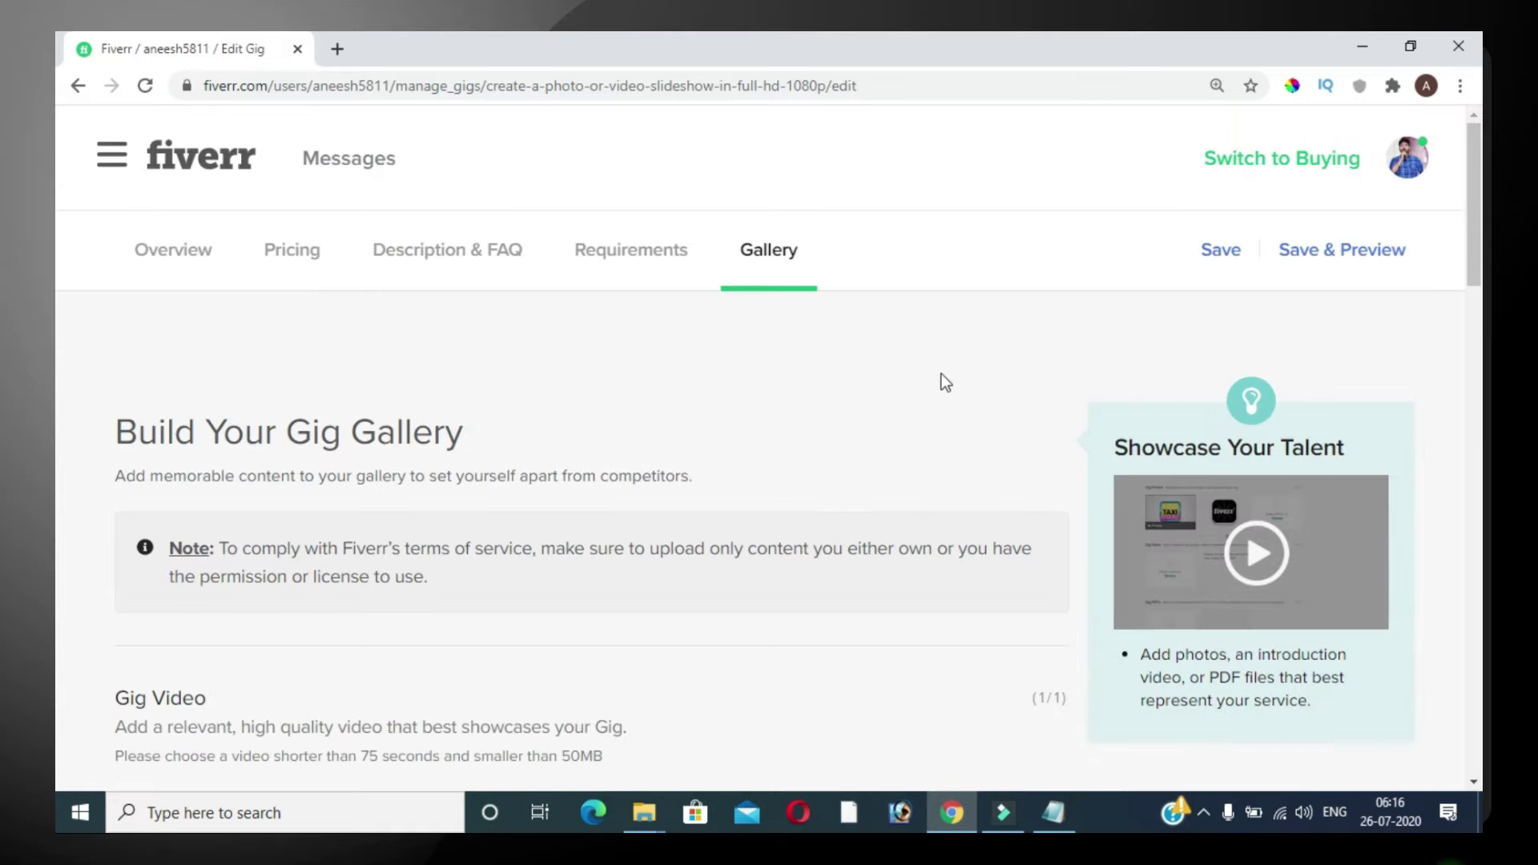
Preview the uploaded gig video in the gallery, skip ahead in it and pause the playback.
{"action": "scroll", "coordinate": [905, 416], "scroll_direction": "down", "scroll_amount": 4}
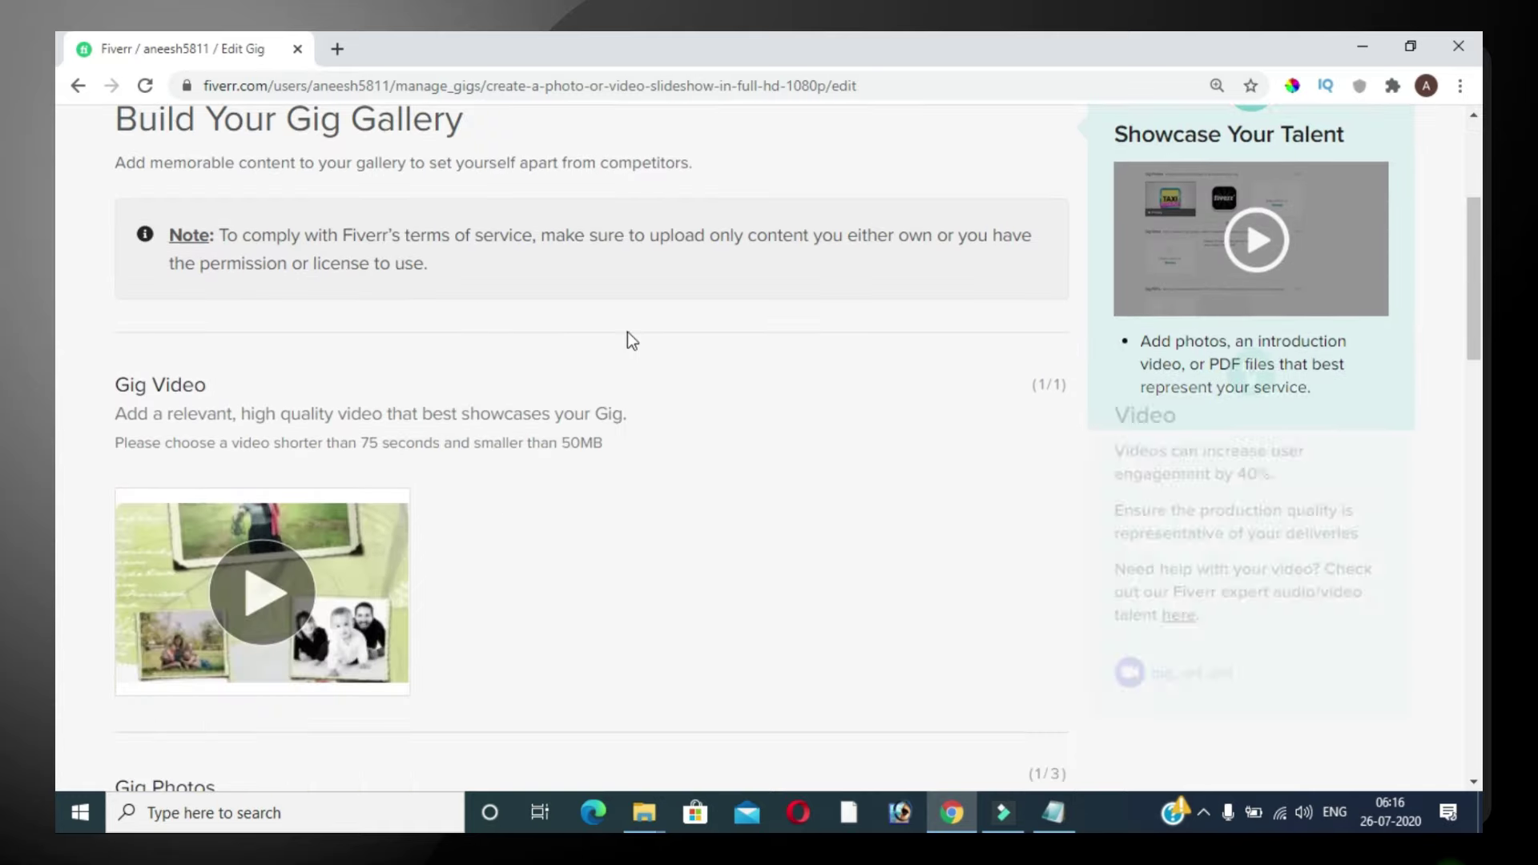
{"action": "scroll", "coordinate": [385, 367], "scroll_direction": "down", "scroll_amount": 3}
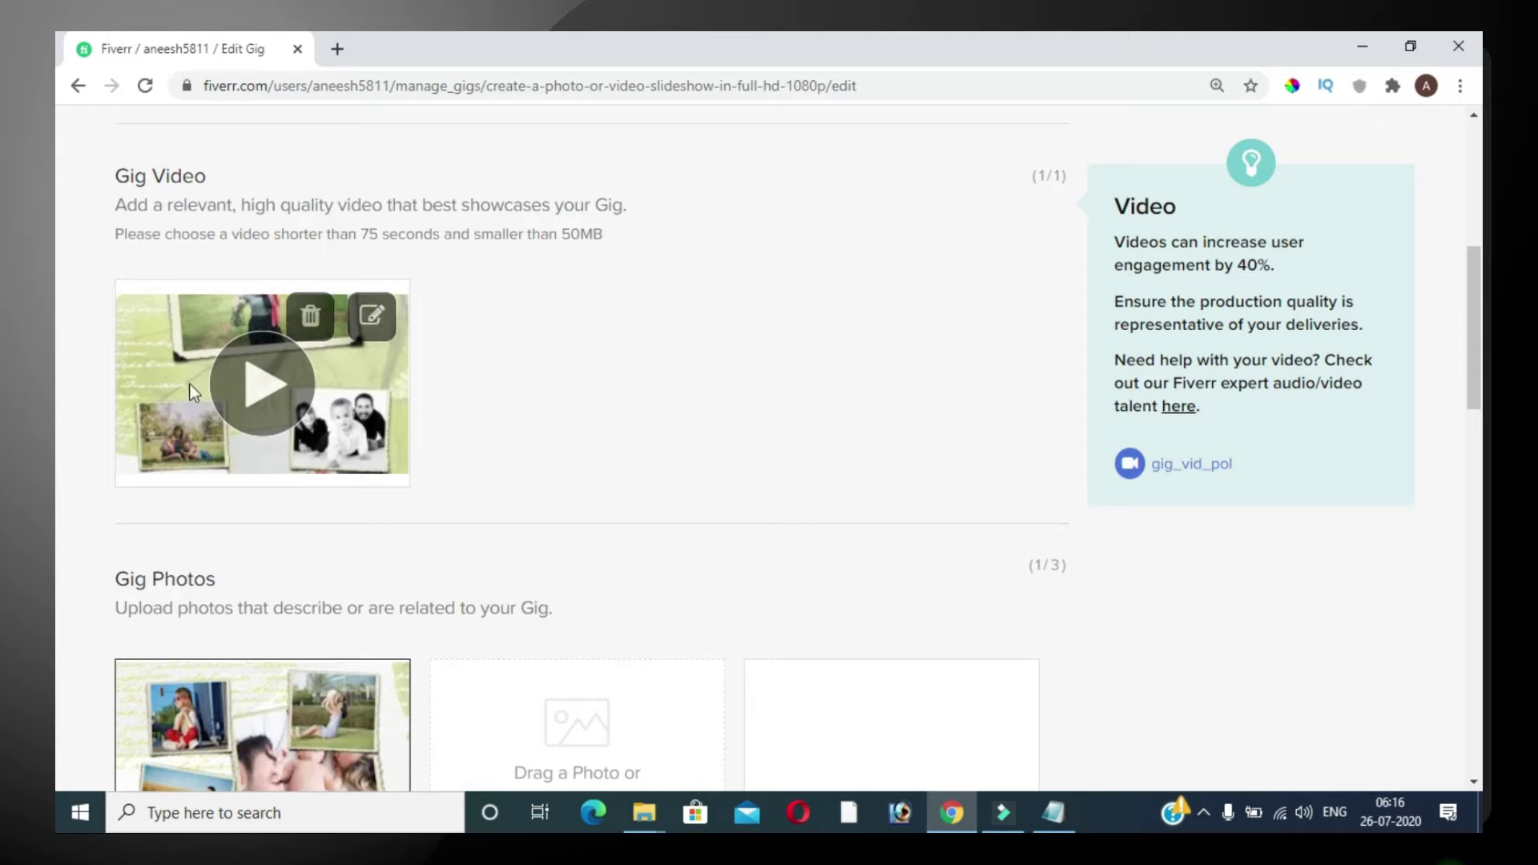
{"action": "left_click", "coordinate": [269, 393]}
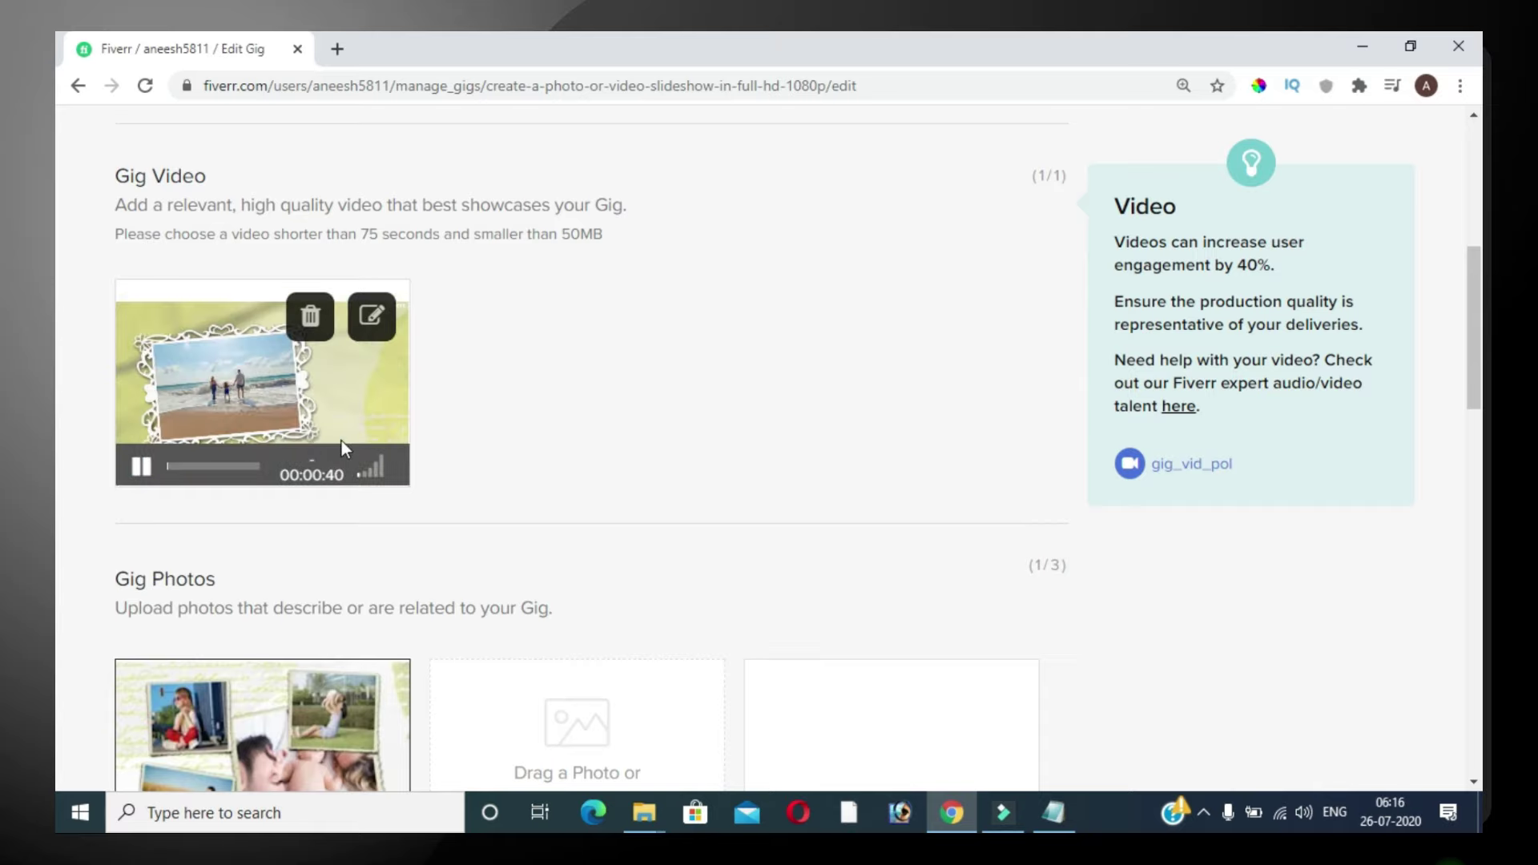
{"action": "left_click", "coordinate": [192, 466]}
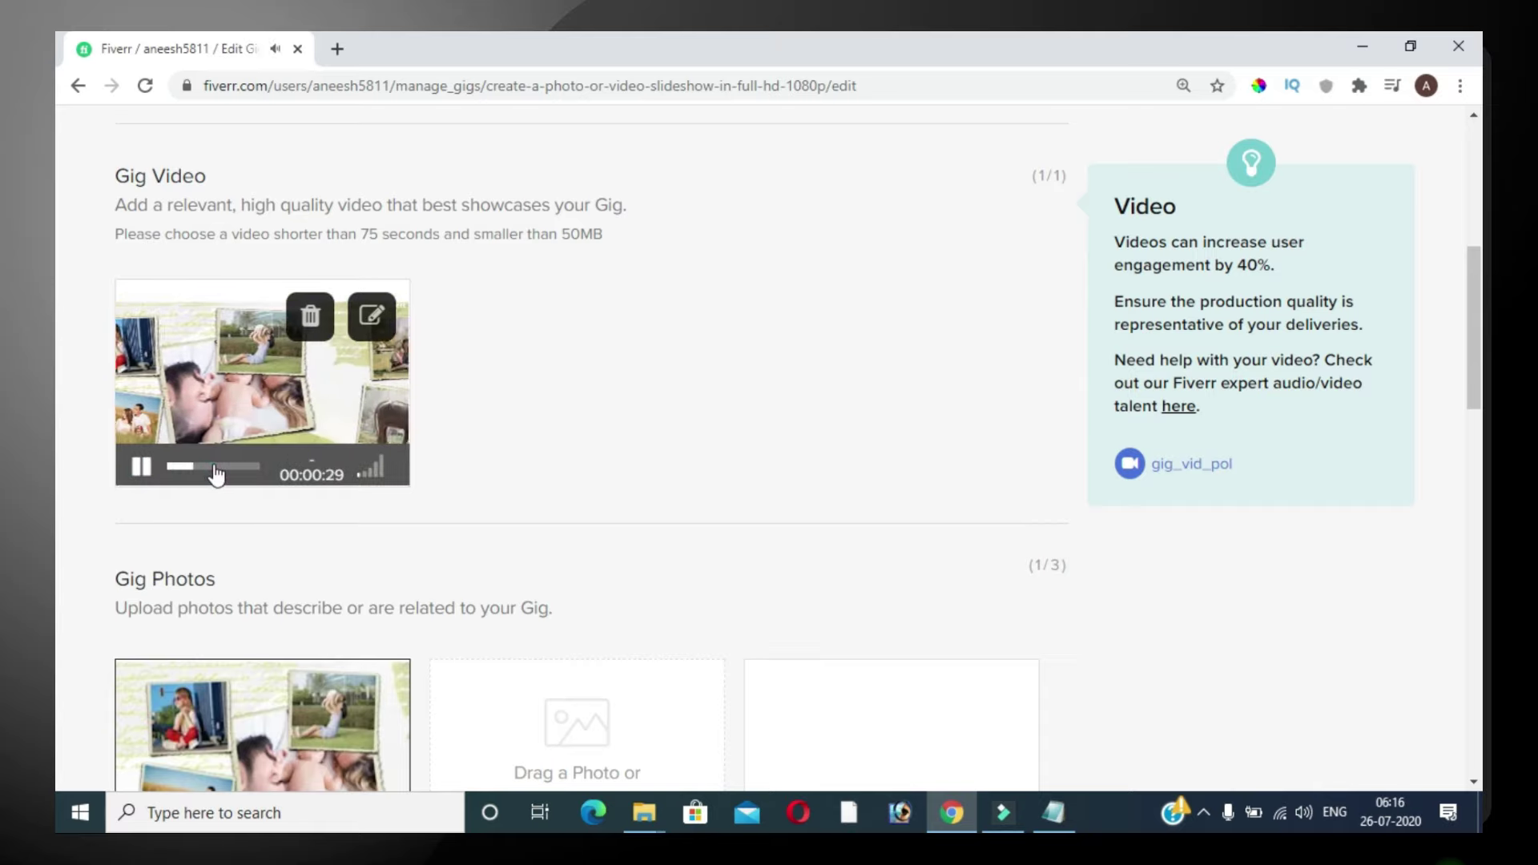
{"action": "left_click", "coordinate": [141, 466]}
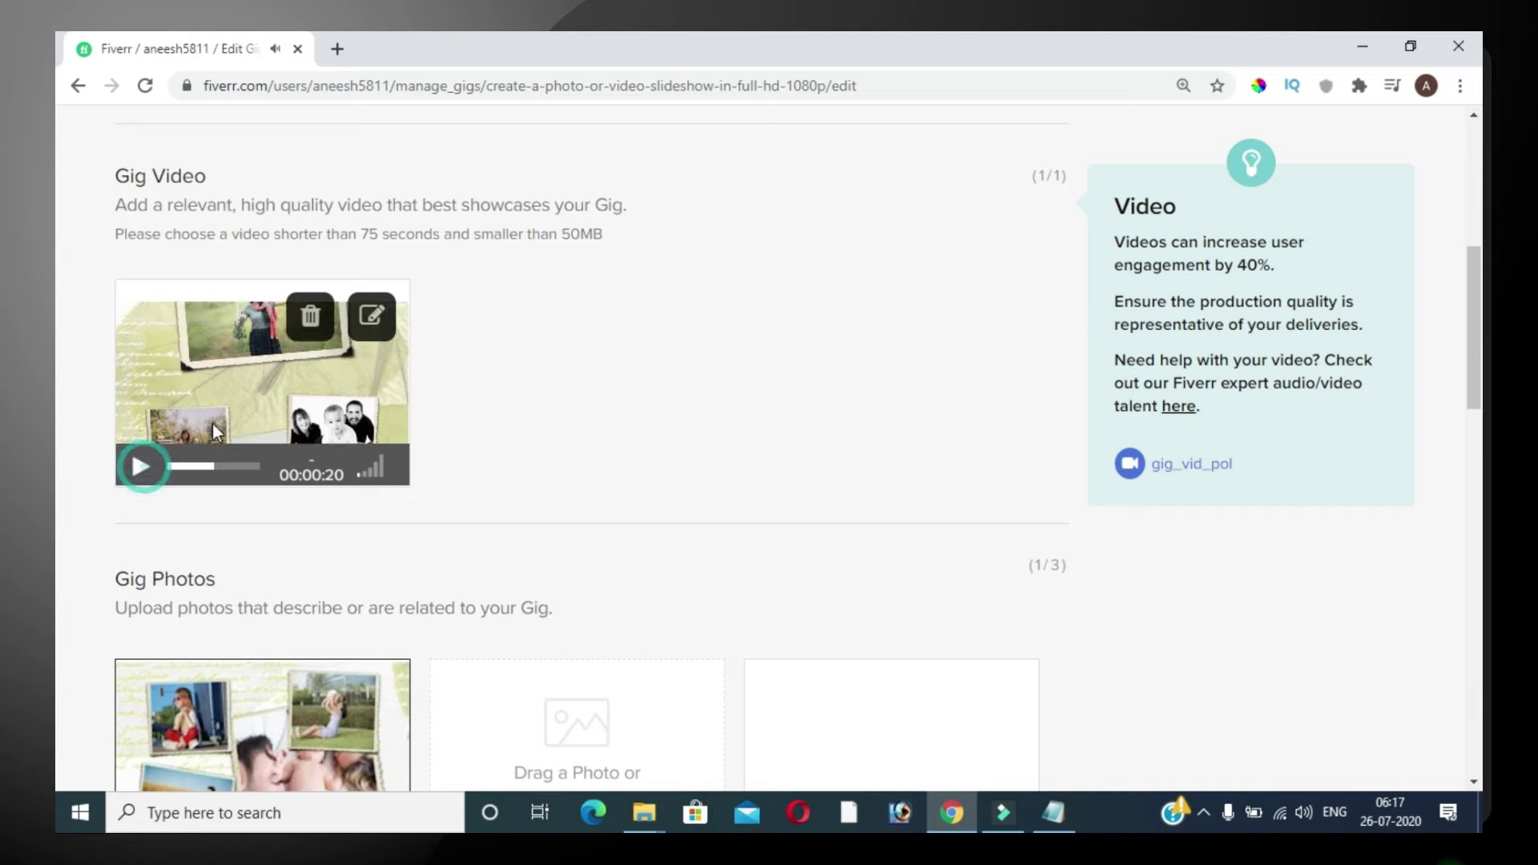
Review the Gig Photos section with its primary image and the Gig PDFs section of the gallery.
{"action": "scroll", "coordinate": [328, 508], "scroll_direction": "down", "scroll_amount": 1}
{"action": "scroll", "coordinate": [240, 489], "scroll_direction": "down", "scroll_amount": 1}
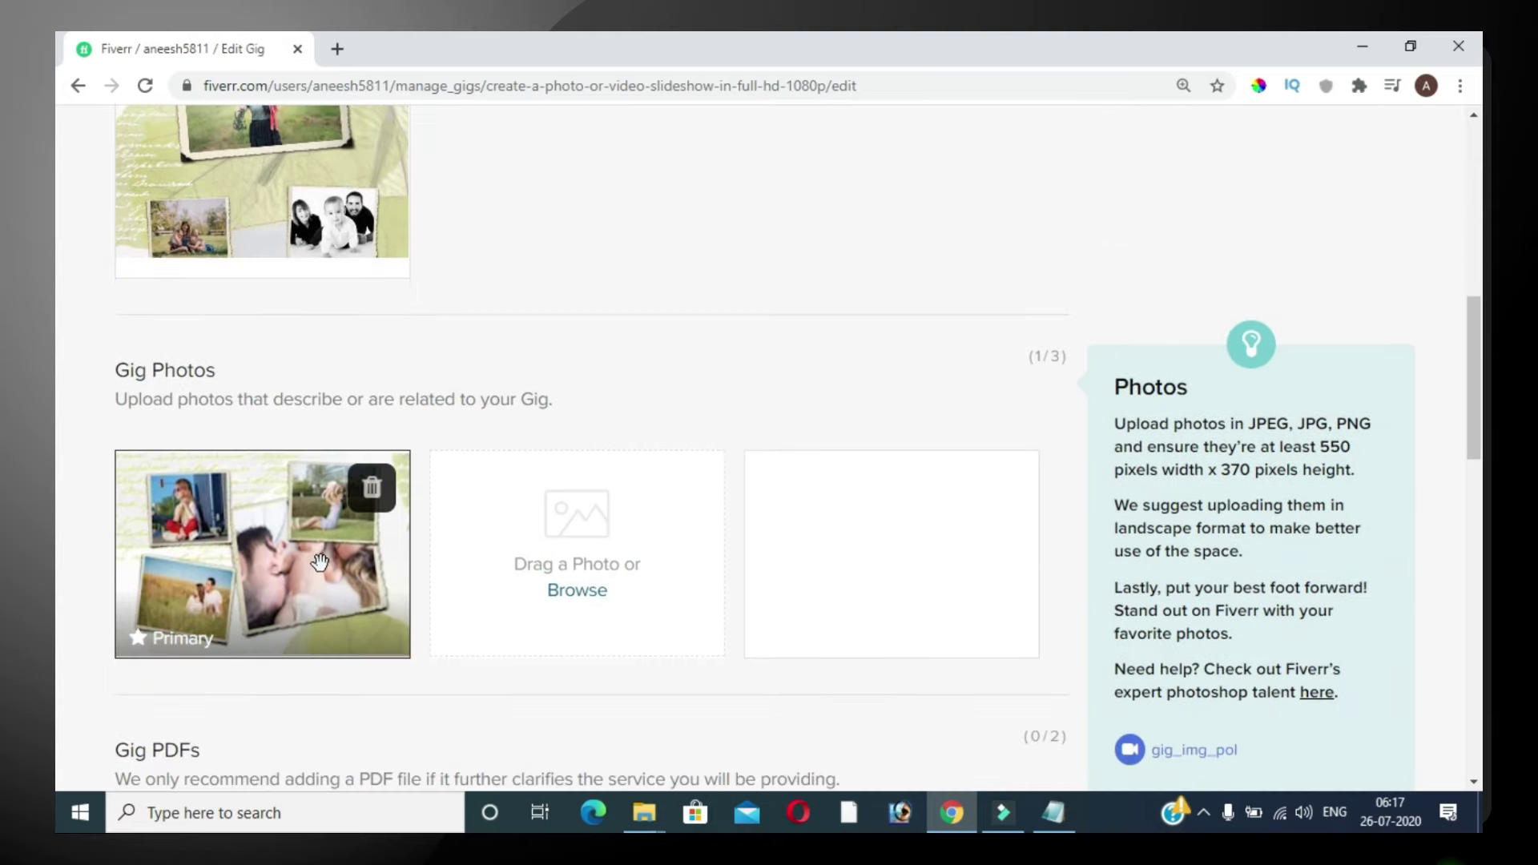
{"action": "scroll", "coordinate": [240, 305], "scroll_direction": "up", "scroll_amount": 2}
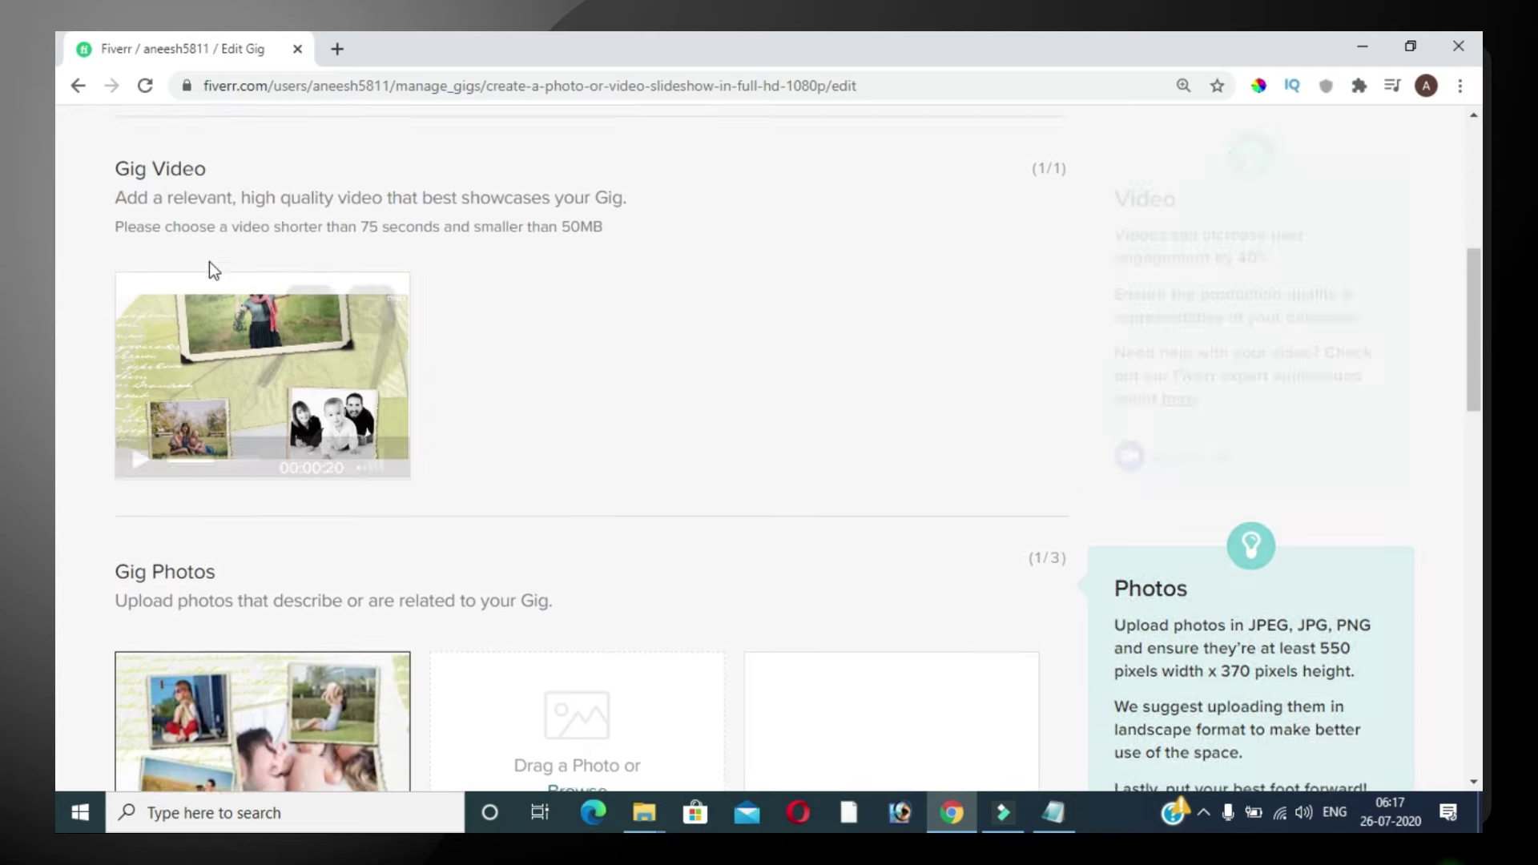
{"action": "scroll", "coordinate": [401, 448], "scroll_direction": "down", "scroll_amount": 2}
{"action": "scroll", "coordinate": [650, 522], "scroll_direction": "down", "scroll_amount": 1}
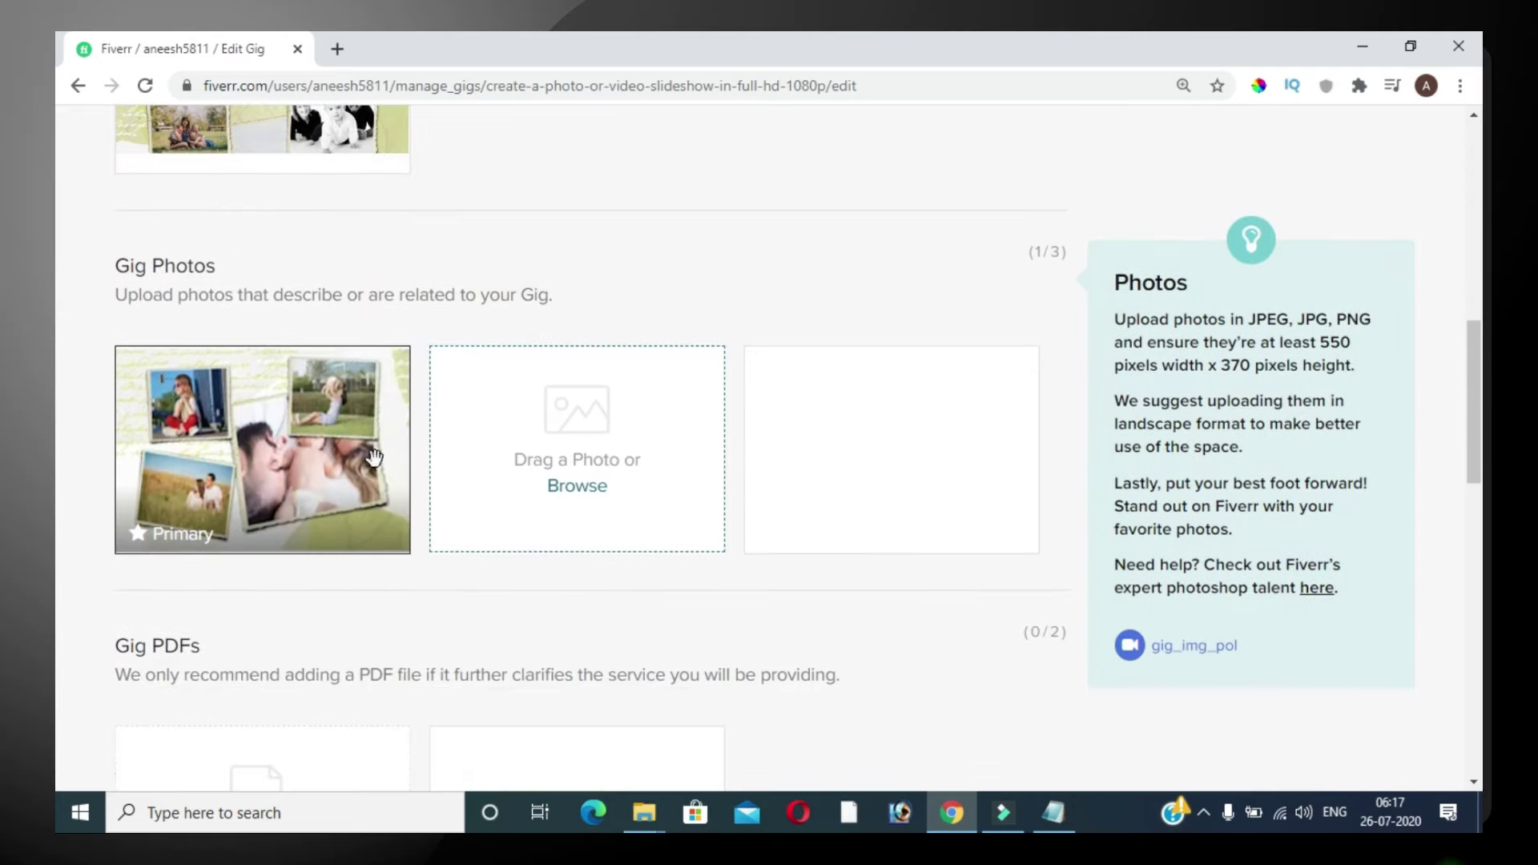
{"action": "scroll", "coordinate": [937, 461], "scroll_direction": "down", "scroll_amount": 2}
{"action": "scroll", "coordinate": [309, 631], "scroll_direction": "down", "scroll_amount": 2}
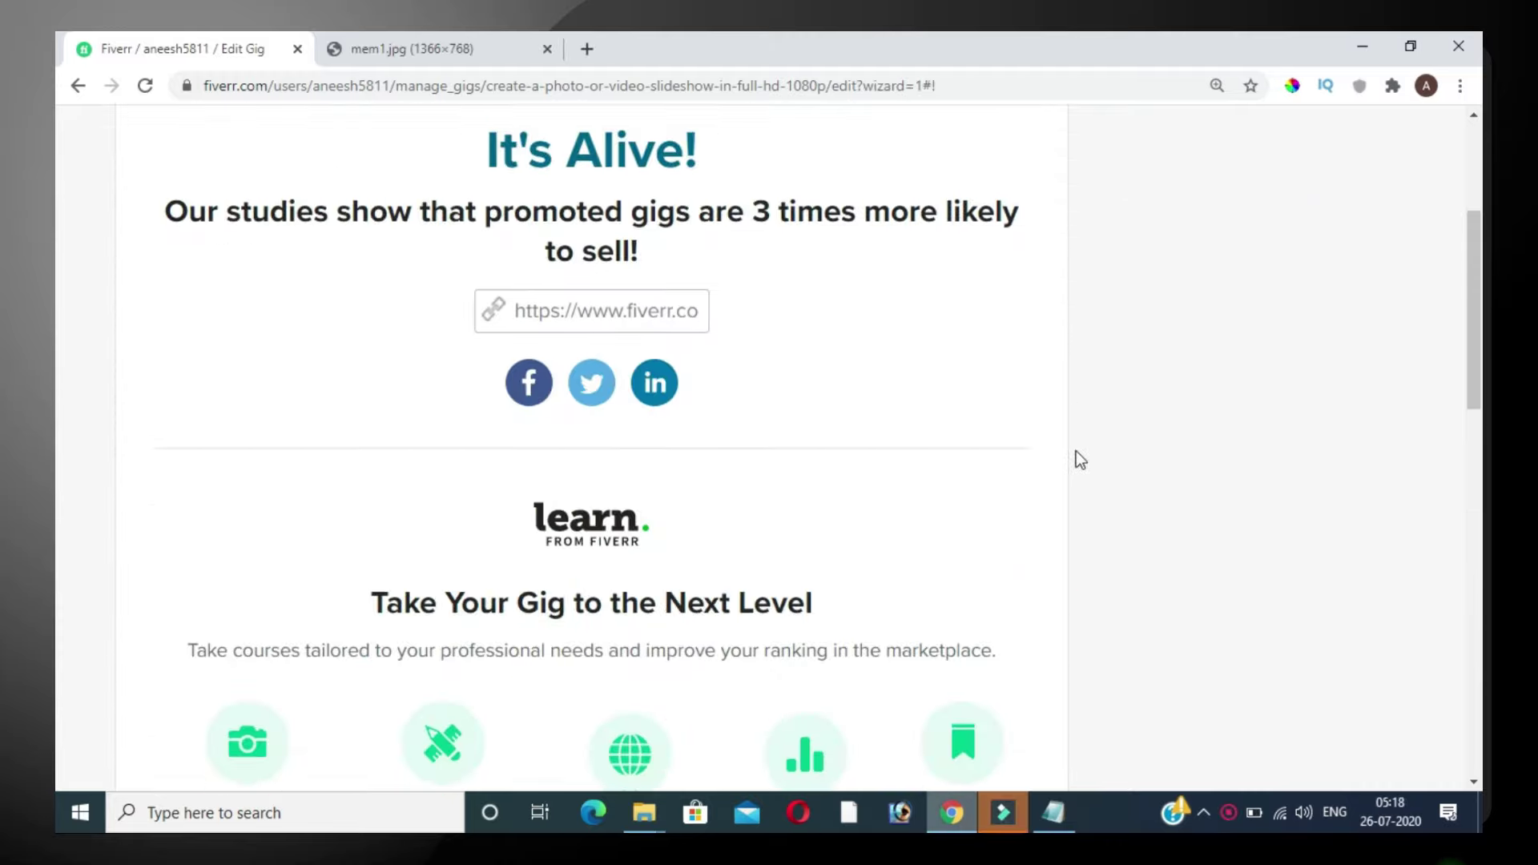
Finish the published gig's promotion page and go to the Gigs management list.
{"action": "scroll", "coordinate": [1075, 450], "scroll_direction": "down", "scroll_amount": 9}
{"action": "left_click", "coordinate": [972, 344]}
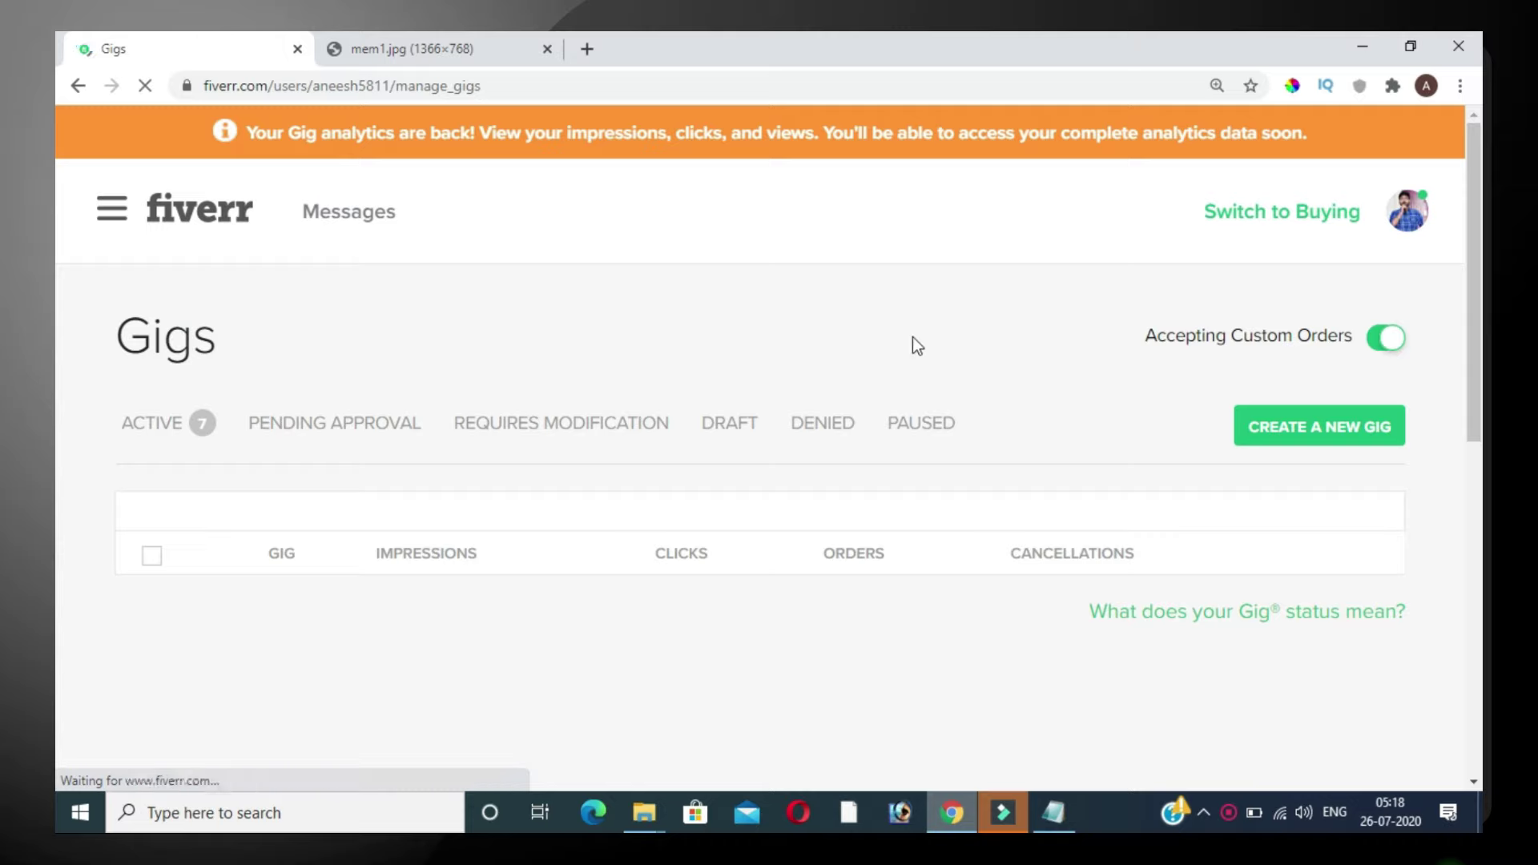
{"action": "scroll", "coordinate": [808, 400], "scroll_direction": "down", "scroll_amount": 3}
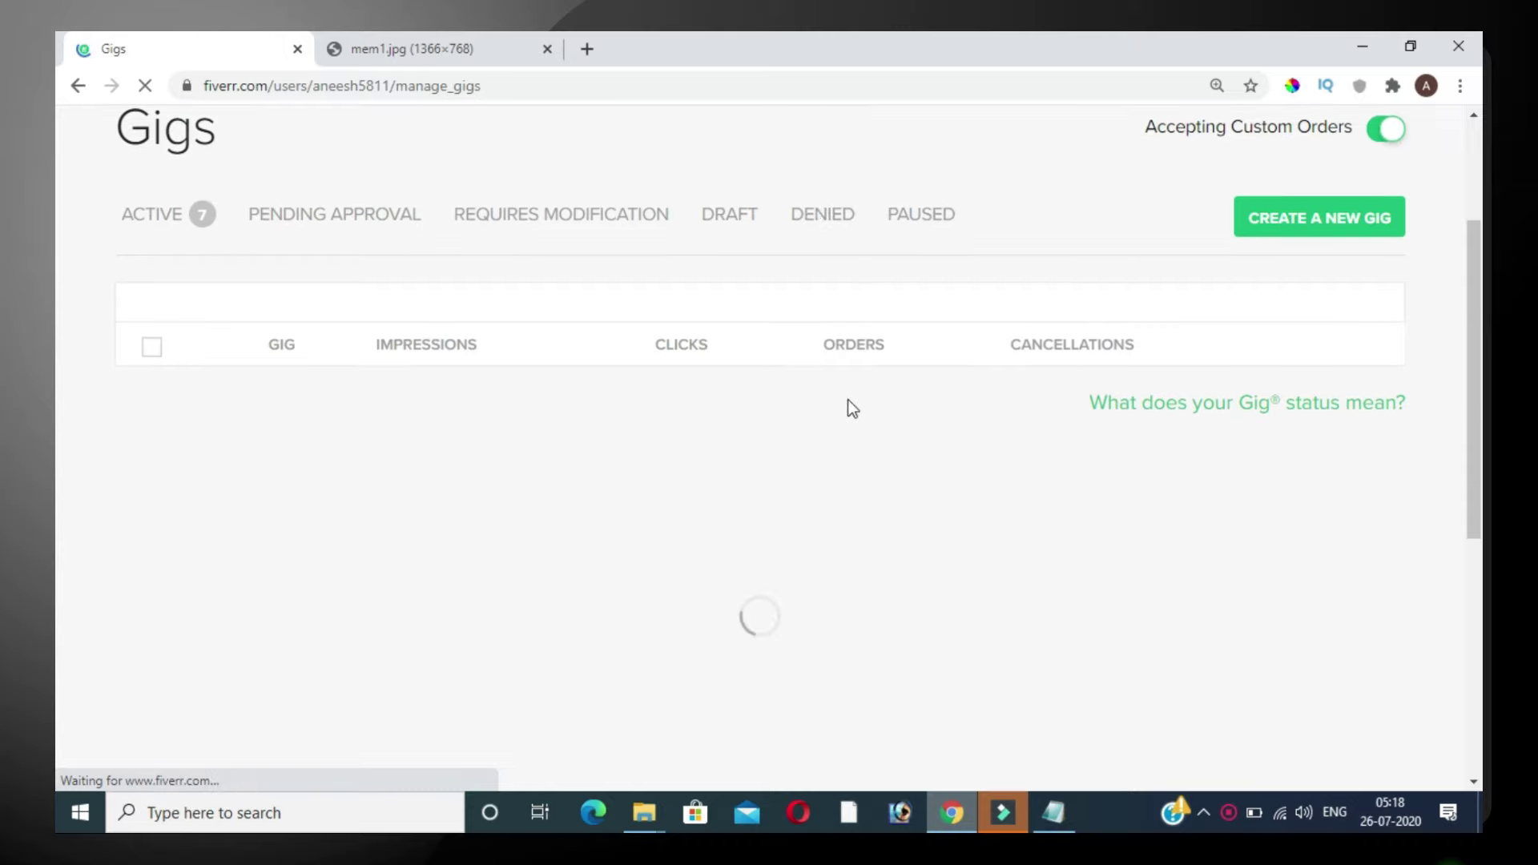
{"action": "scroll", "coordinate": [859, 415], "scroll_direction": "up", "scroll_amount": 3}
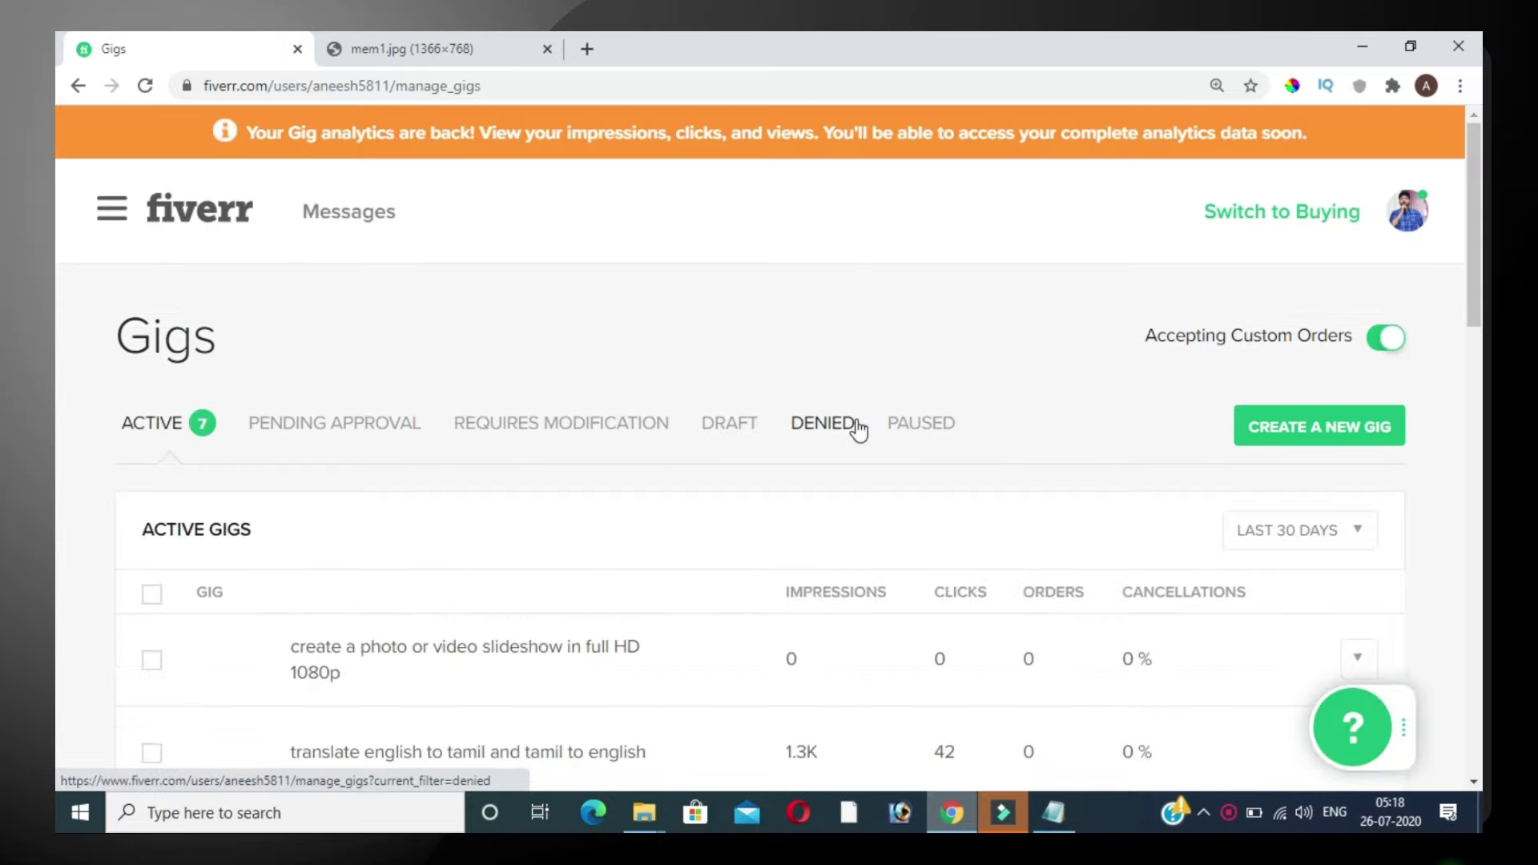
Examine the active gigs list, checking the new slideshow gig's entry and each gig's impressions, clicks, orders and cancellations.
{"action": "scroll", "coordinate": [689, 396], "scroll_direction": "down", "scroll_amount": 3}
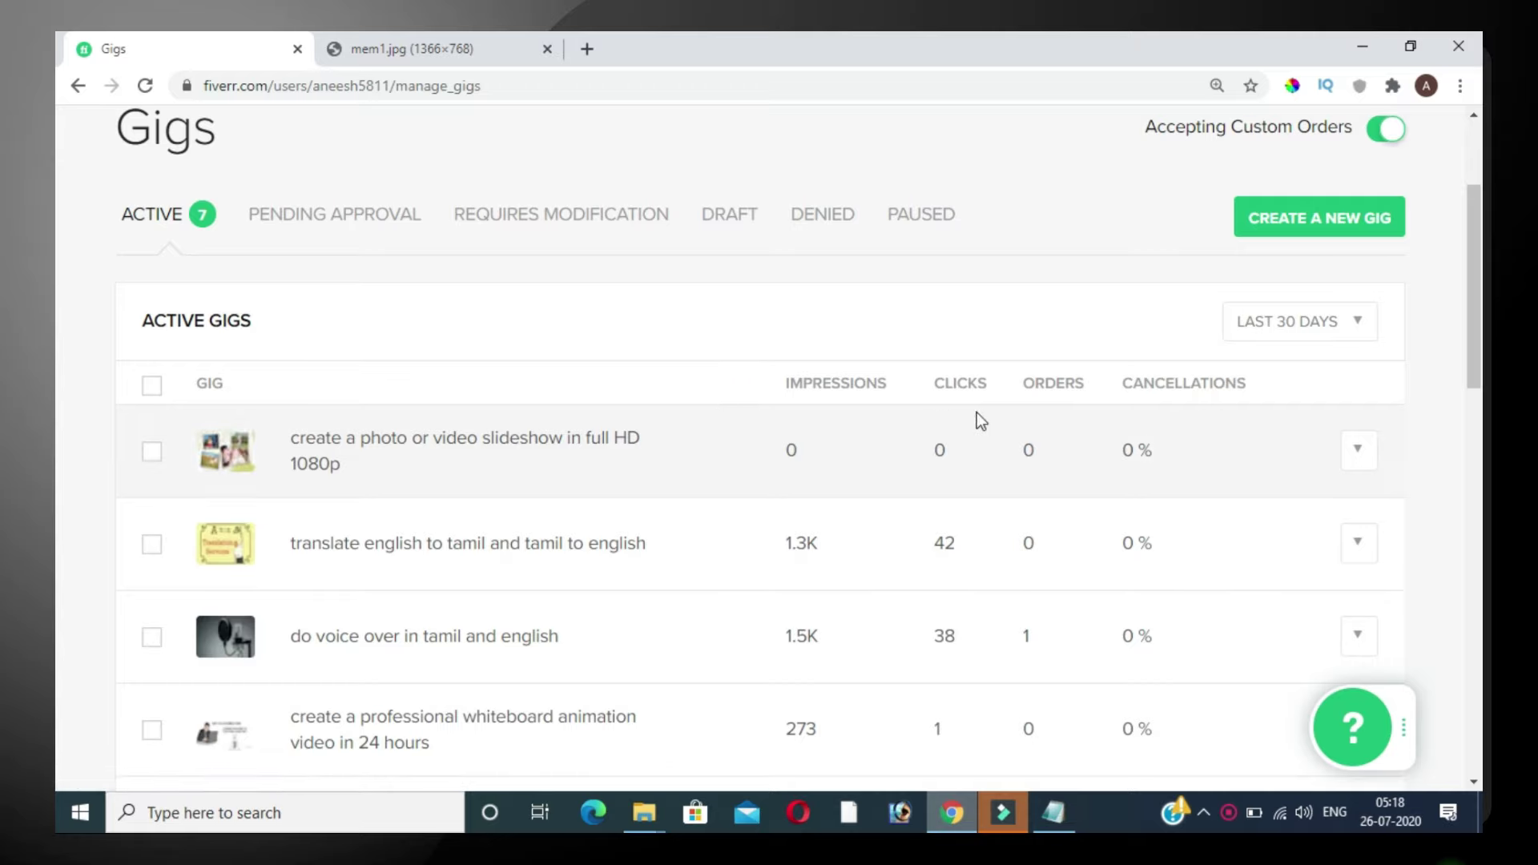
{"action": "scroll", "coordinate": [784, 410], "scroll_direction": "down", "scroll_amount": 5}
{"action": "scroll", "coordinate": [916, 507], "scroll_direction": "up", "scroll_amount": 8}
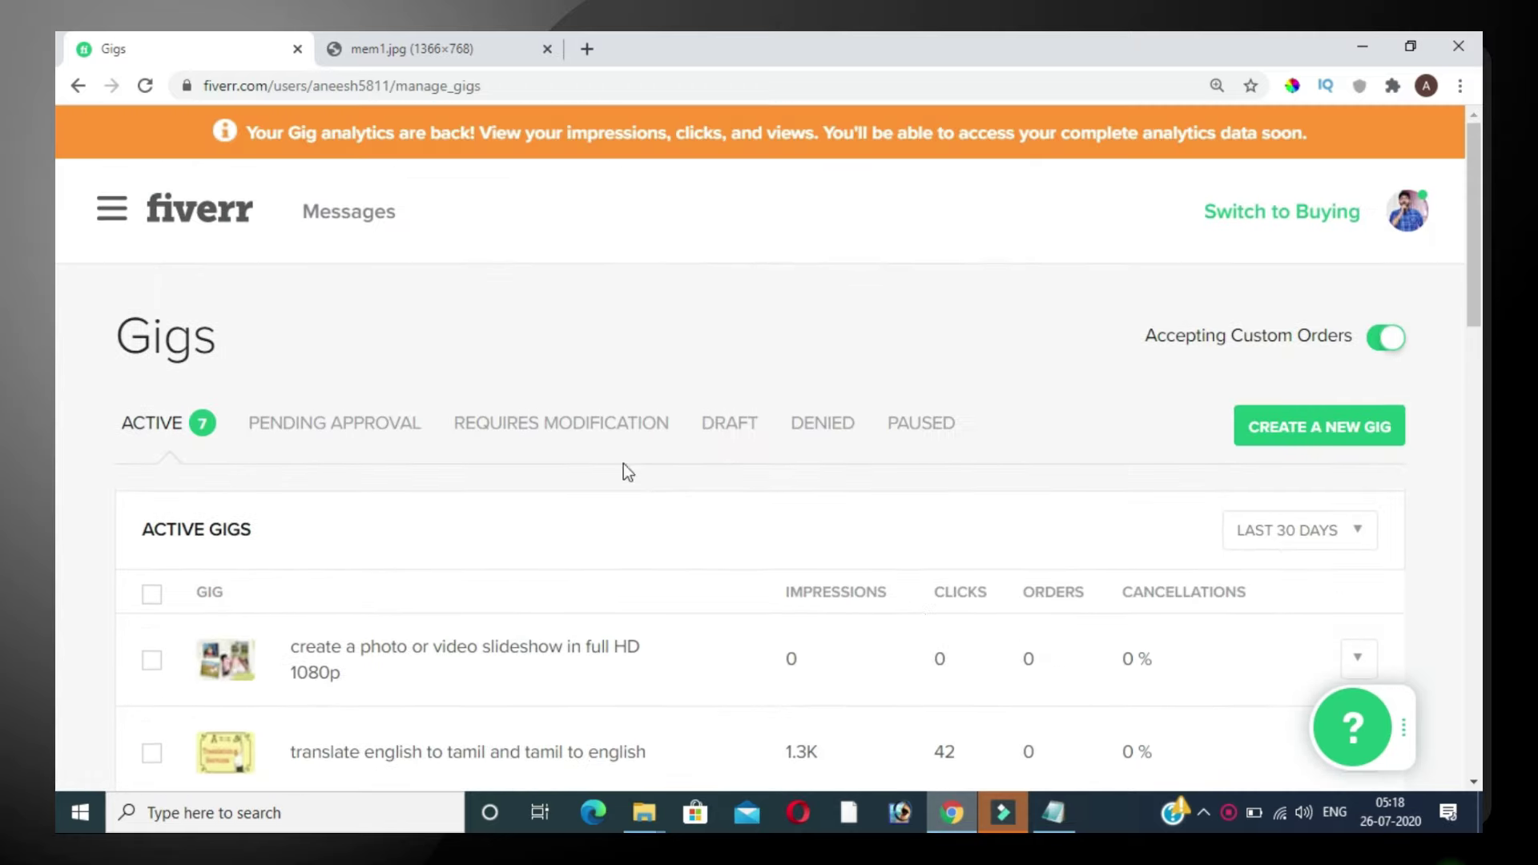
{"action": "scroll", "coordinate": [630, 224], "scroll_direction": "down", "scroll_amount": 3}
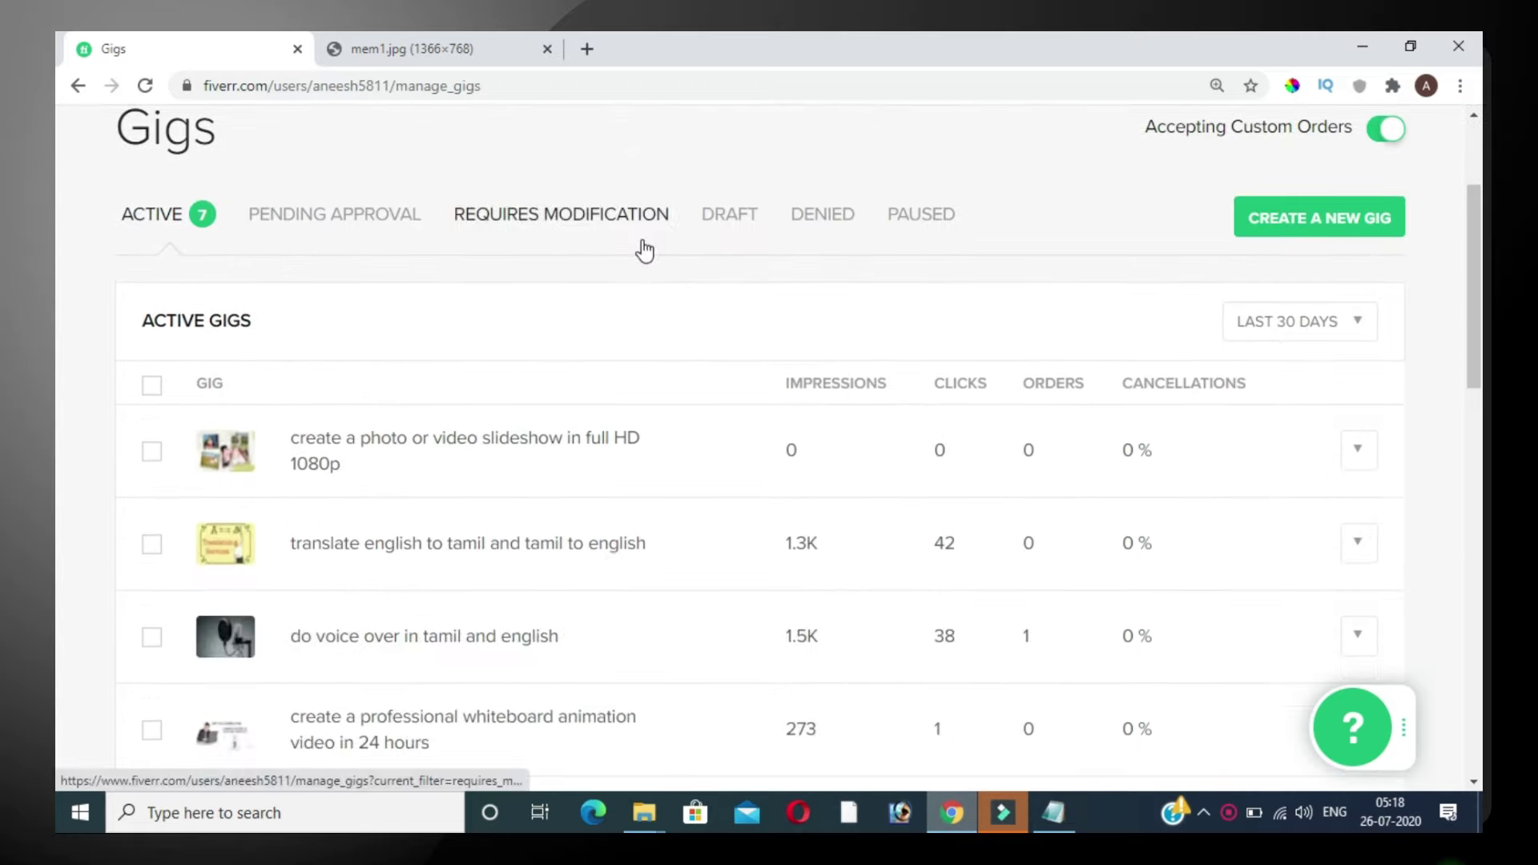
{"action": "scroll", "coordinate": [769, 426], "scroll_direction": "down", "scroll_amount": 2}
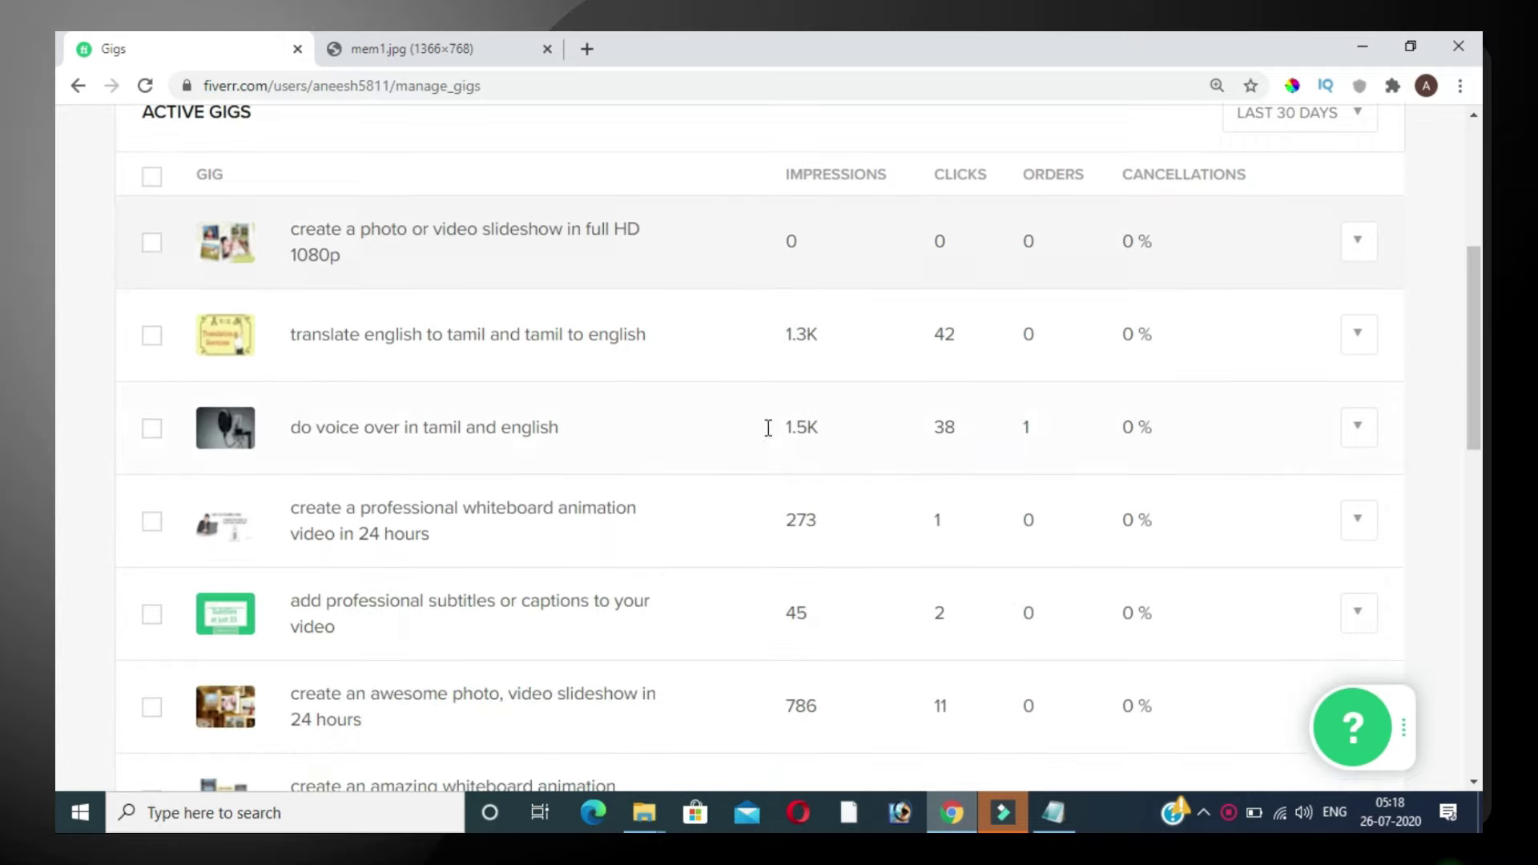
{"action": "scroll", "coordinate": [643, 331], "scroll_direction": "up", "scroll_amount": 1}
{"action": "scroll", "coordinate": [570, 357], "scroll_direction": "down", "scroll_amount": 2}
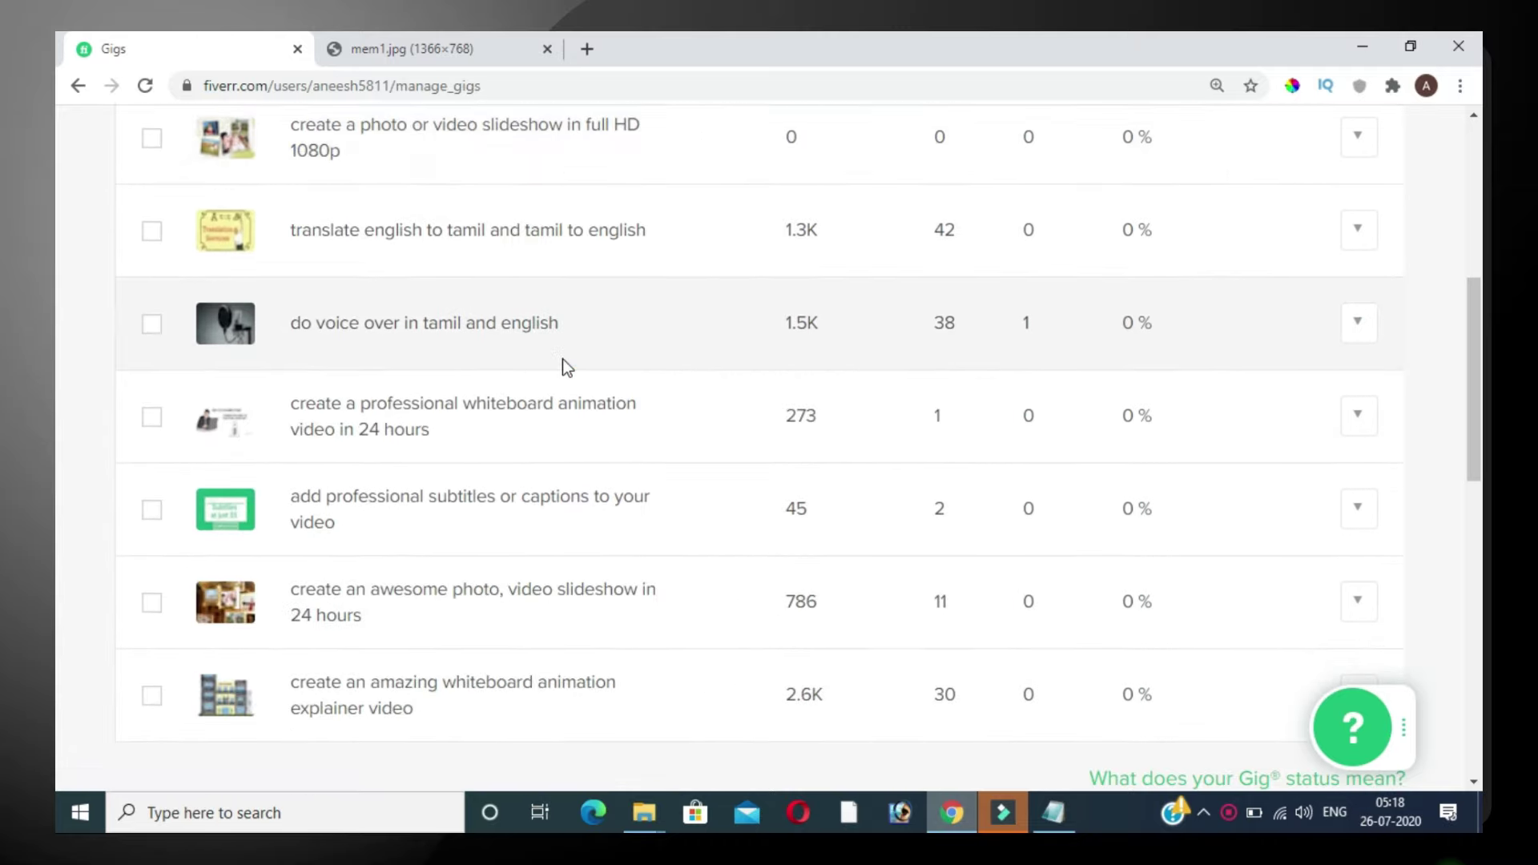
{"action": "scroll", "coordinate": [563, 368], "scroll_direction": "down", "scroll_amount": 3}
{"action": "scroll", "coordinate": [570, 370], "scroll_direction": "down", "scroll_amount": 2}
{"action": "scroll", "coordinate": [576, 377], "scroll_direction": "up", "scroll_amount": 7}
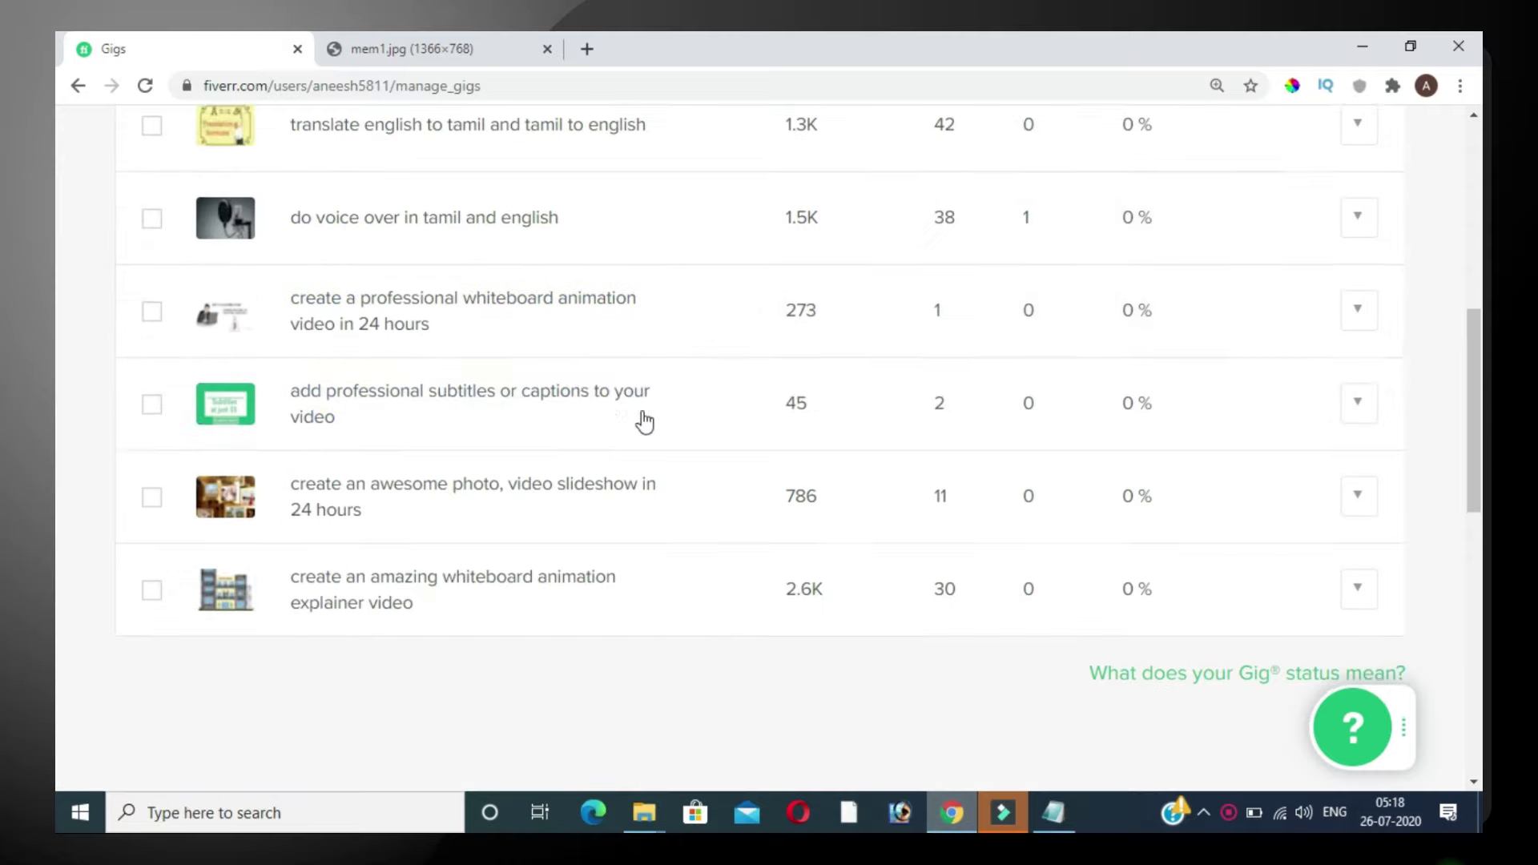
{"action": "scroll", "coordinate": [604, 416], "scroll_direction": "down", "scroll_amount": 9}
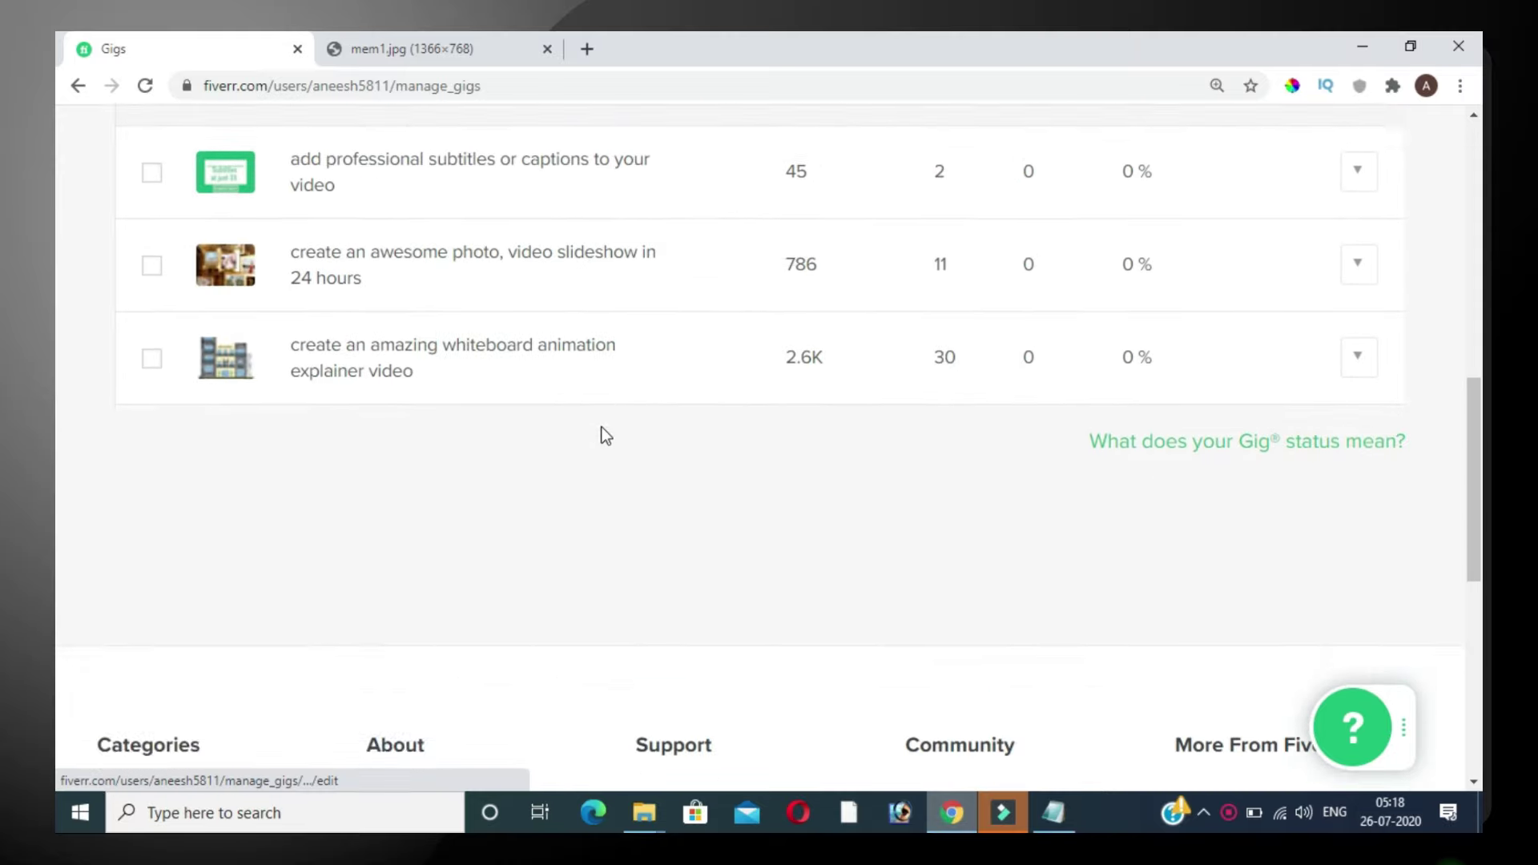
{"action": "scroll", "coordinate": [606, 440], "scroll_direction": "down", "scroll_amount": 3}
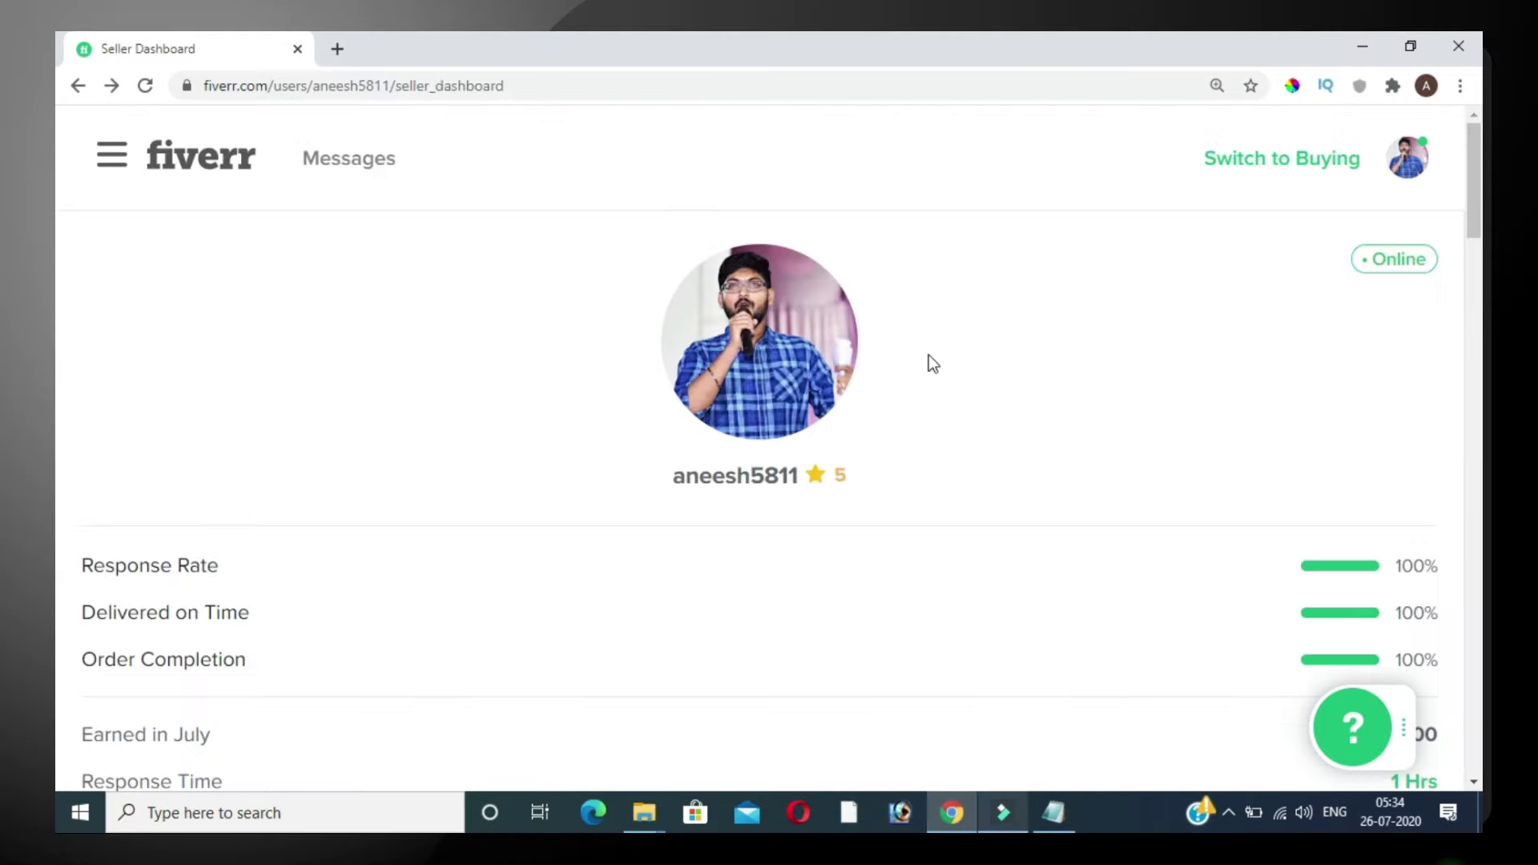